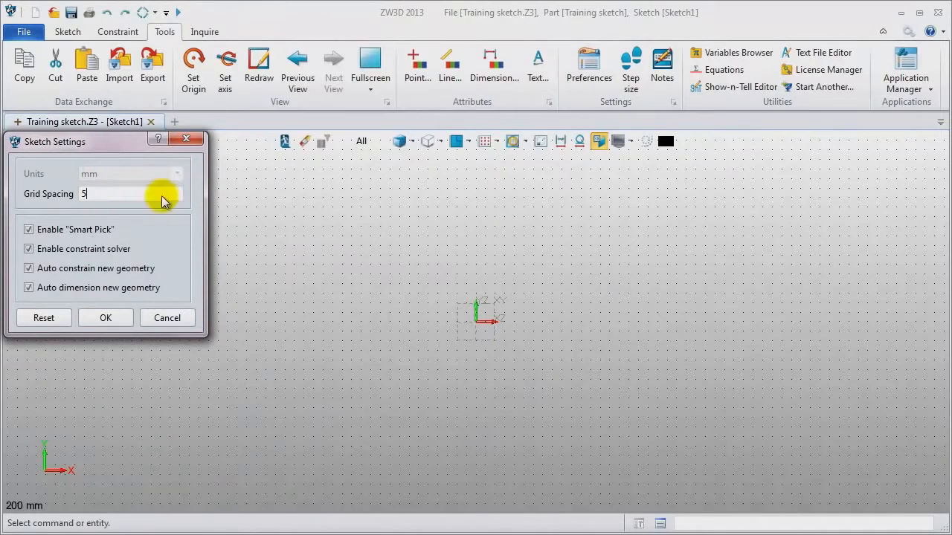
Disable the constraint solver in the sketch settings and accept them.
click(94, 253)
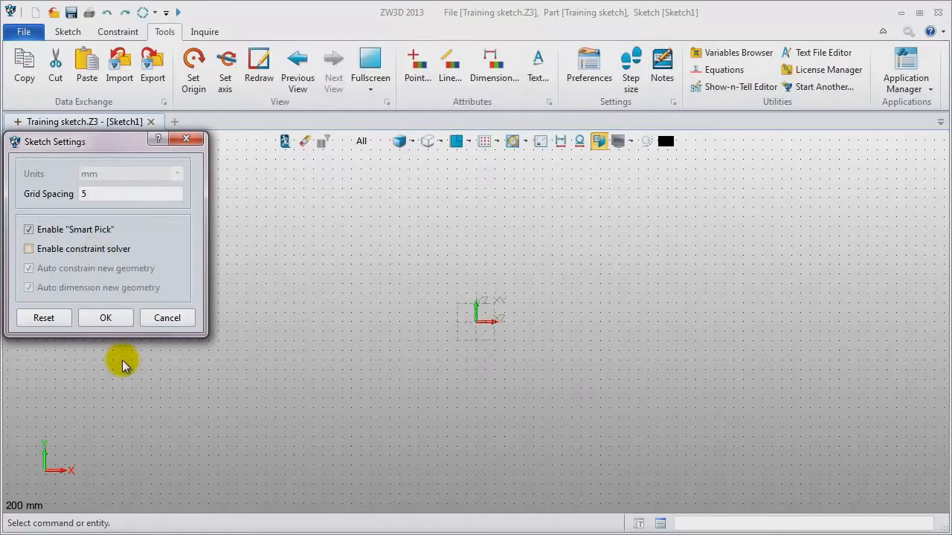
click(106, 319)
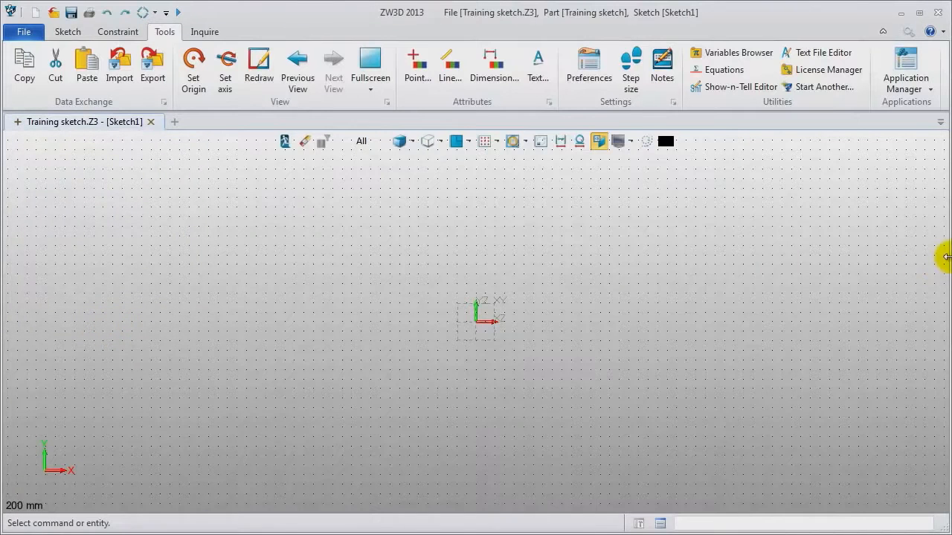
Review the 2D options and the default file and folder settings in the program configuration.
click(909, 34)
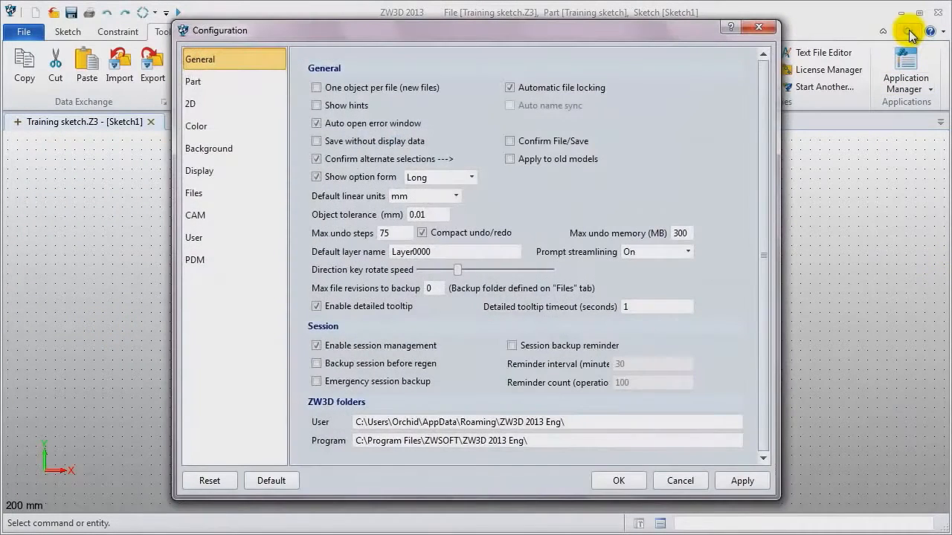
click(206, 105)
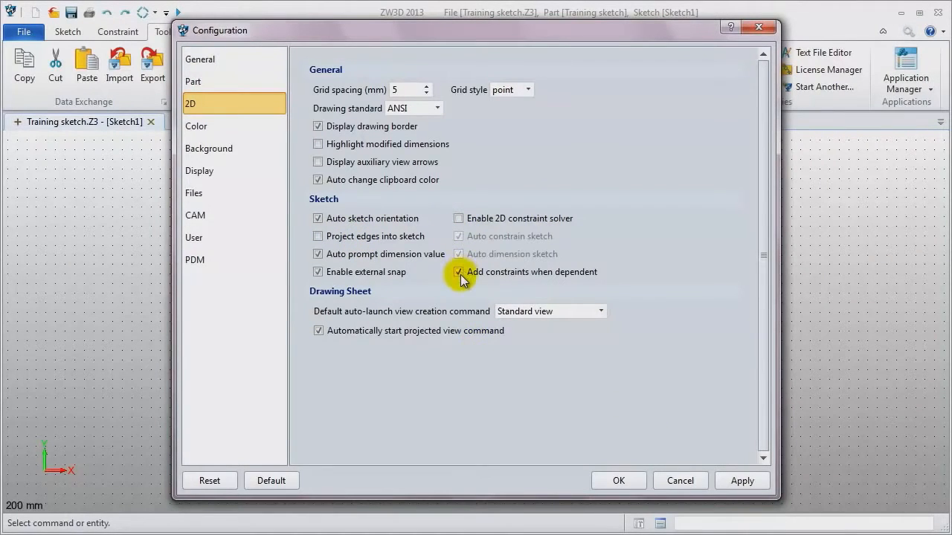
click(249, 195)
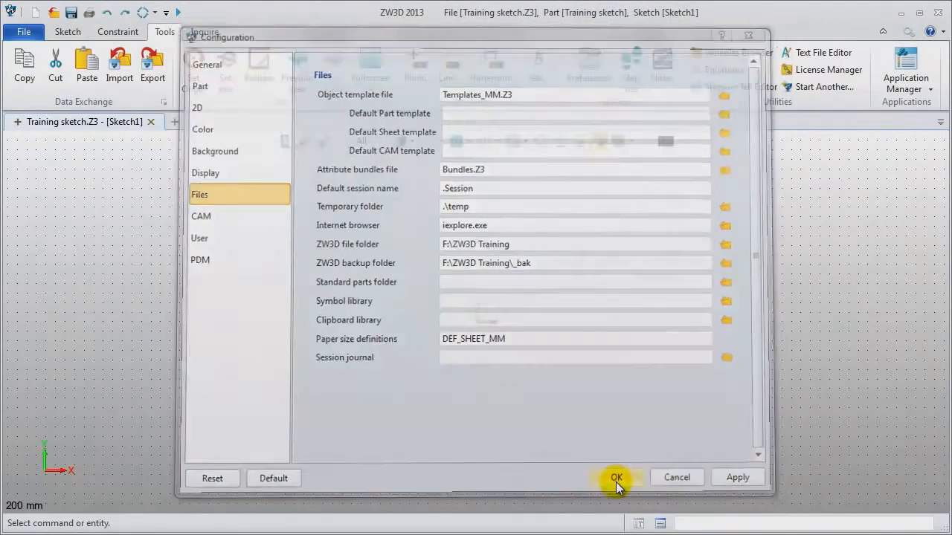
click(619, 482)
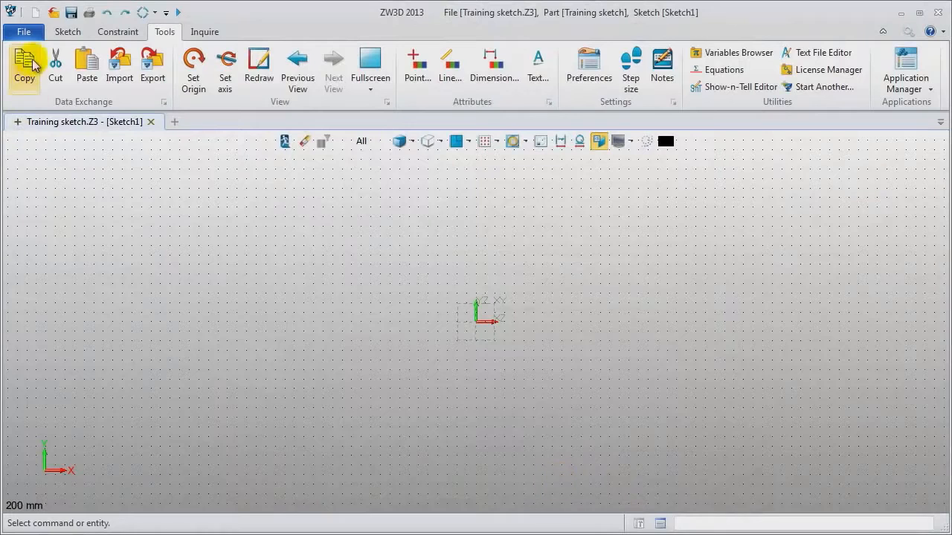
Draw a triangular double line beside the origin with three vertices, arcs at the corners and closed double-lines.
click(67, 33)
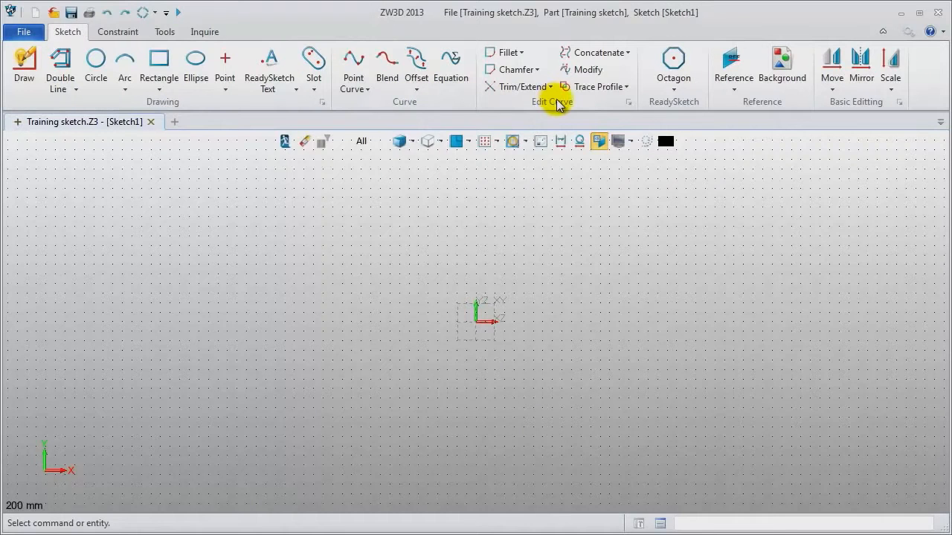
click(75, 90)
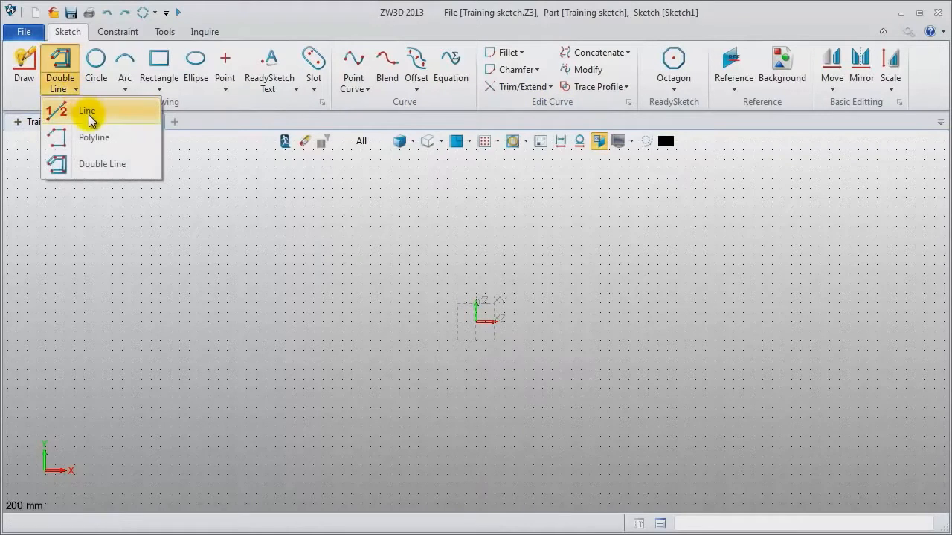
click(95, 164)
click(46, 285)
click(159, 180)
click(247, 316)
click(46, 290)
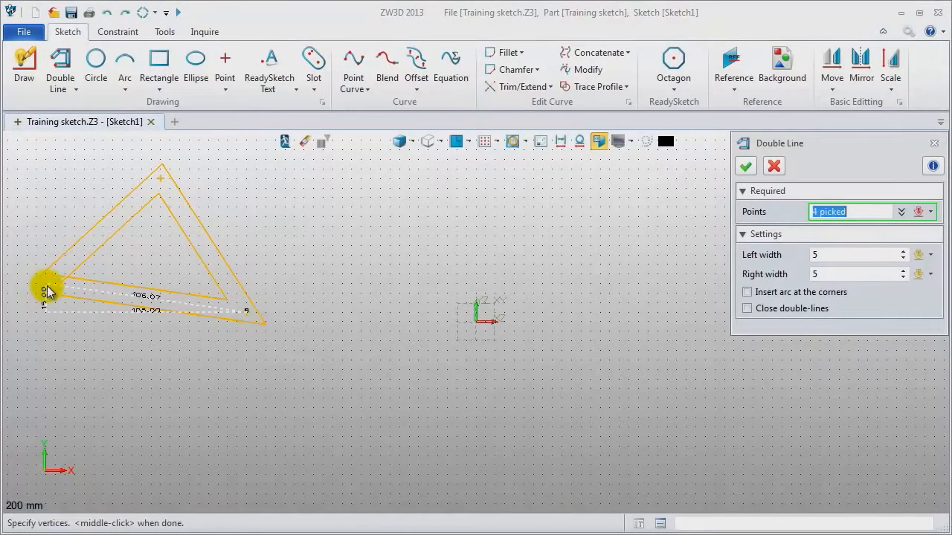
middle_click(204, 344)
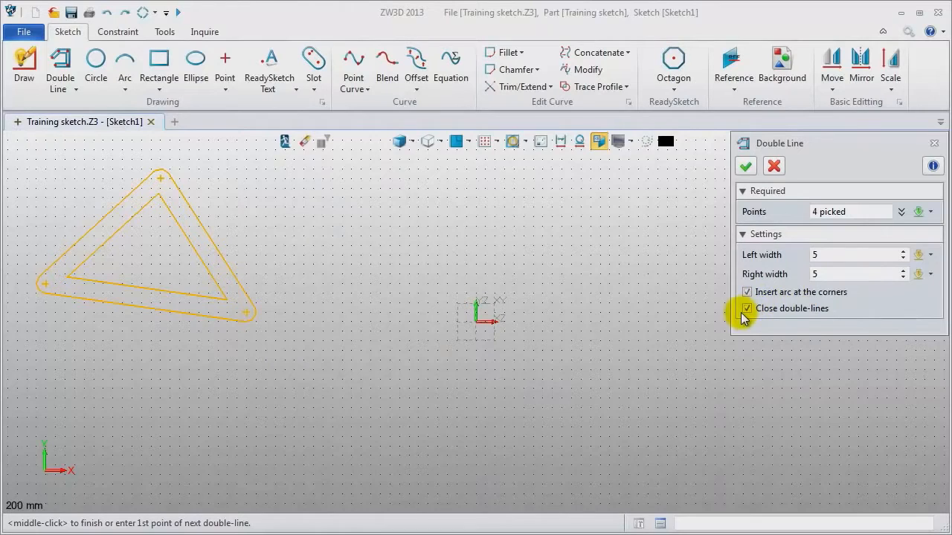
Set the triangular double line's left width to 7 and right width to 9, and accept it.
click(837, 272)
scroll(838, 272, up, 2)
click(834, 255)
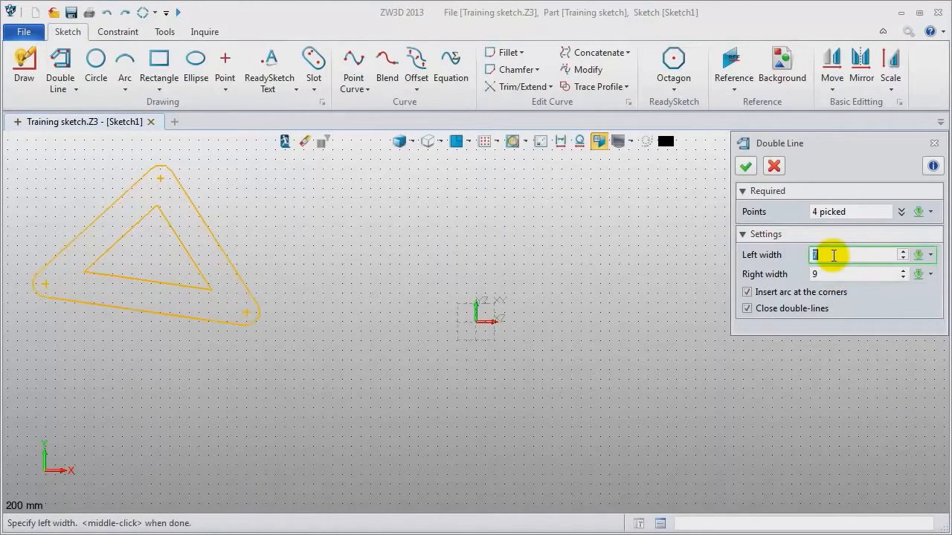
click(745, 165)
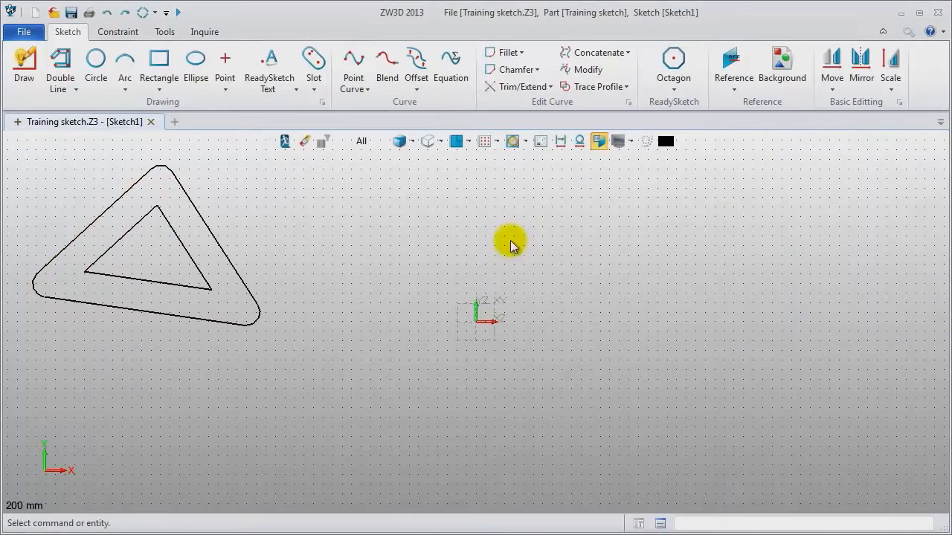
Draw a rectangle by two opposite corners just above the origin, starting at about -55, 13.
click(158, 87)
click(196, 113)
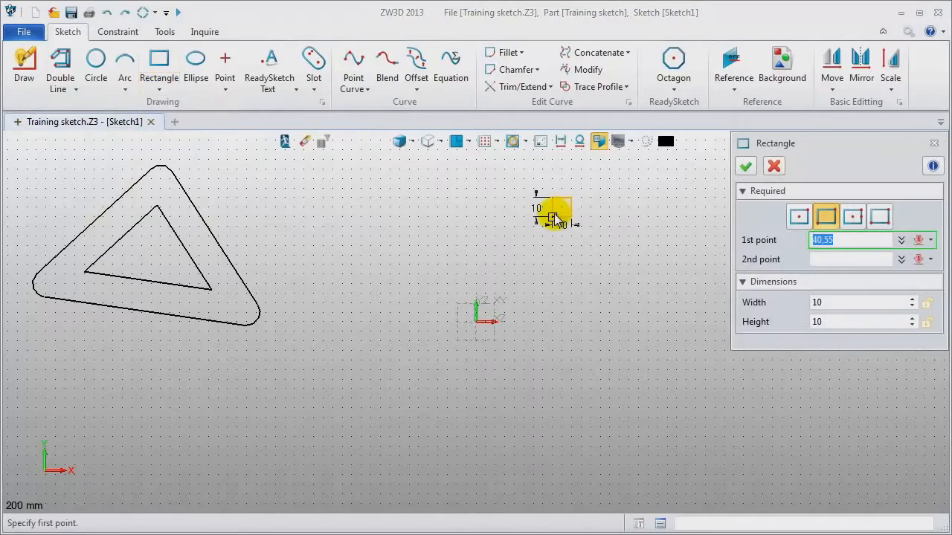
click(371, 297)
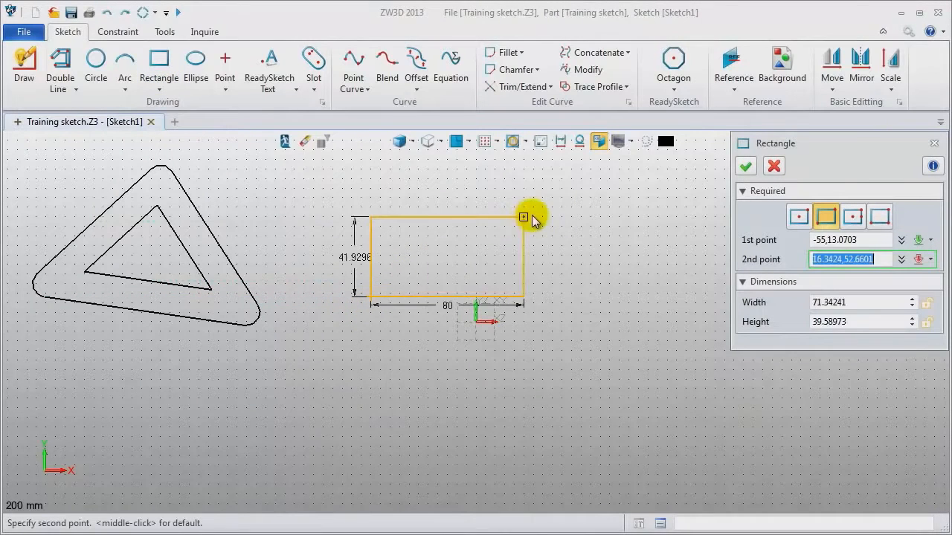
click(562, 206)
middle_click(623, 322)
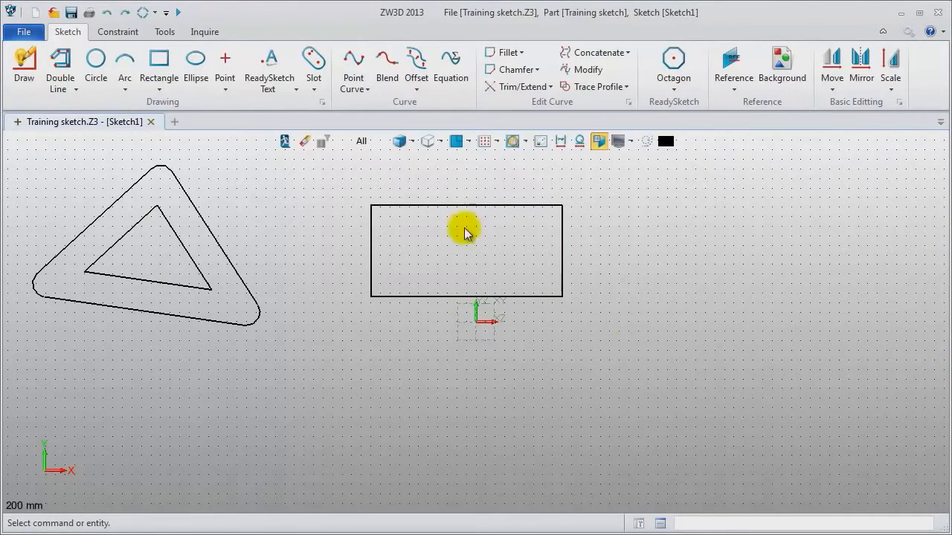
Draw a slanted slot with centers at 105, 75 and about 215, 8.8 and a radius of 15 mm.
click(313, 75)
drag(860, 158, 855, 376)
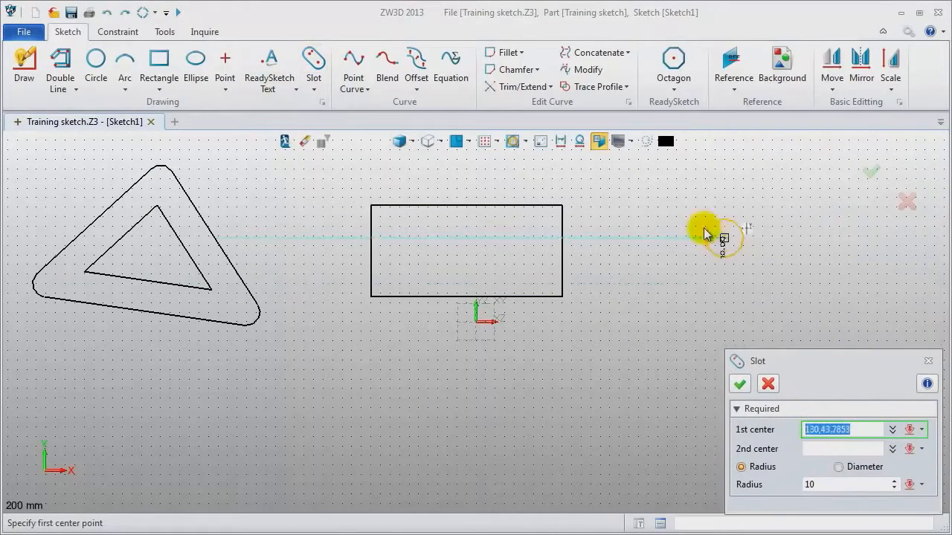
click(677, 182)
click(885, 306)
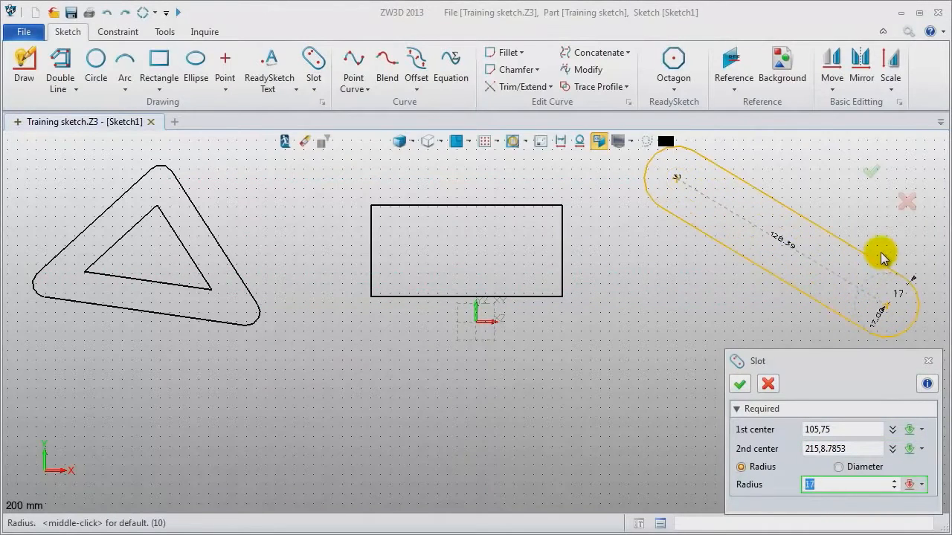
click(833, 238)
middle_click(833, 238)
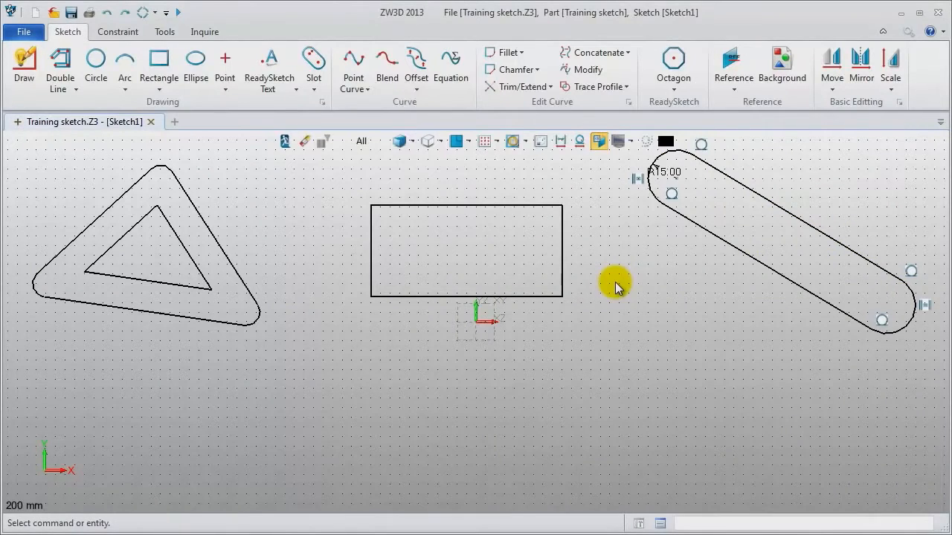
Draw an open degree 3 point curve through four points as a wave below the triangle and rectangle.
click(352, 62)
click(103, 465)
click(236, 418)
click(327, 468)
click(492, 422)
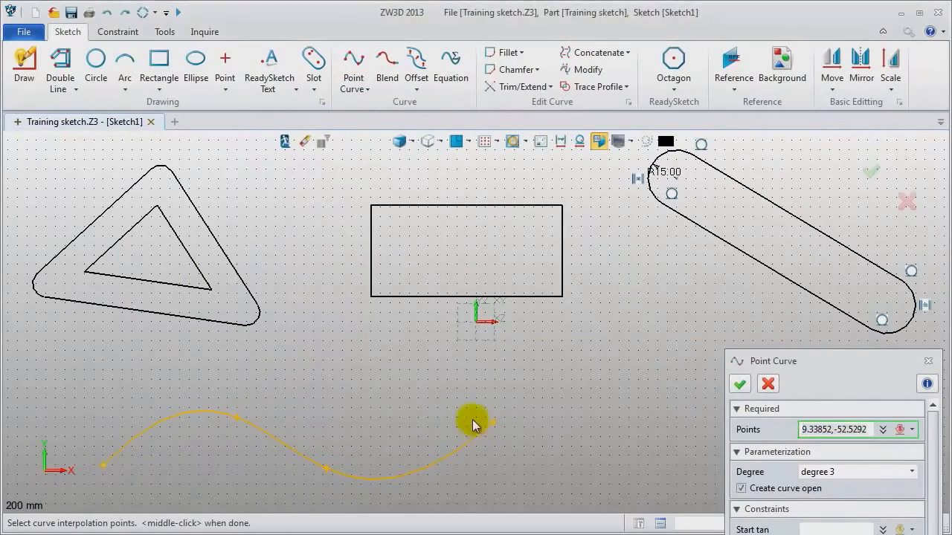
middle_click(380, 413)
middle_click(381, 414)
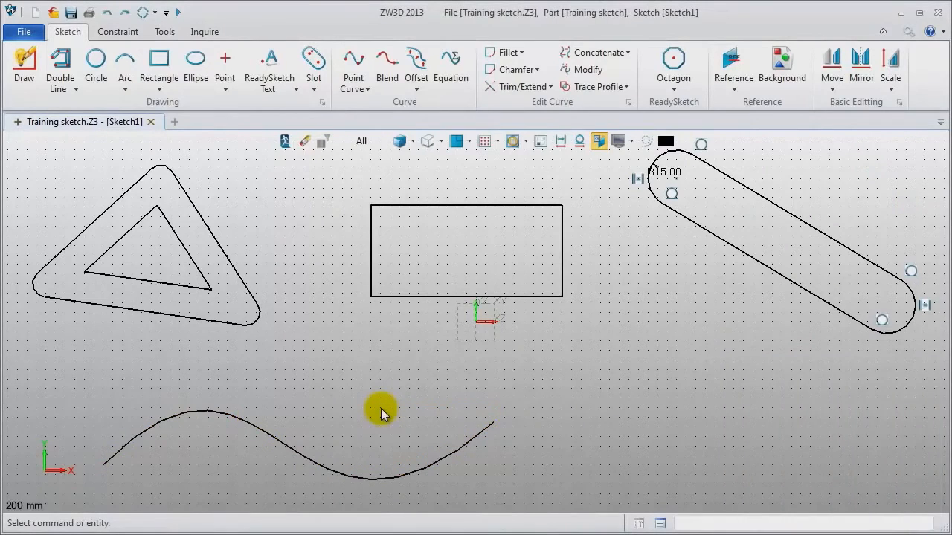
Modify the spline by moving its upper control point down toward the curve and its lower control point to -70, -130.
scroll(381, 409, down, 3)
middle_drag(380, 409, 402, 371)
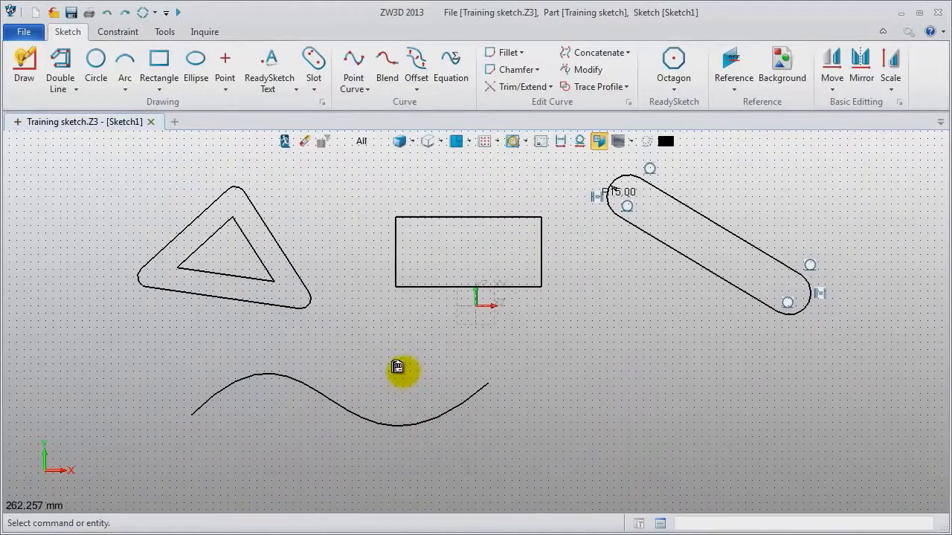
double_click(464, 404)
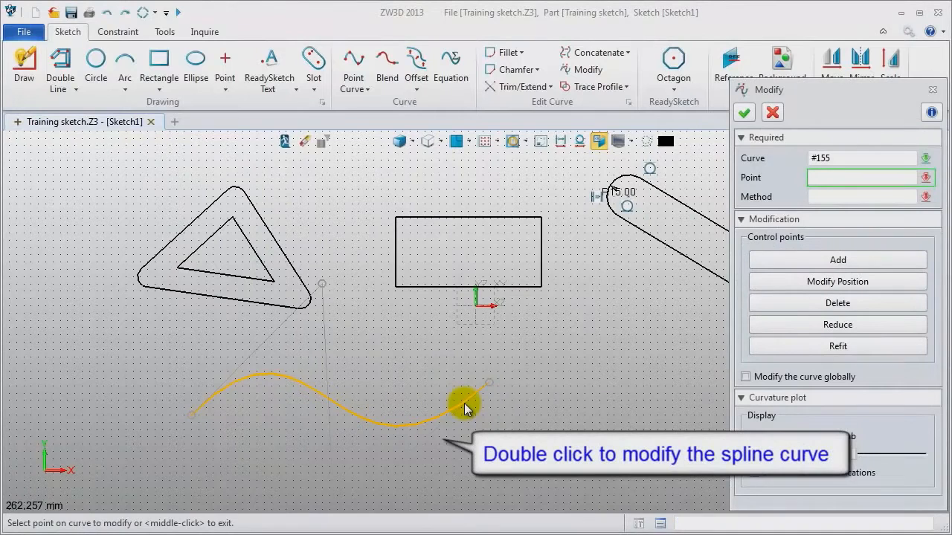
click(838, 282)
click(321, 283)
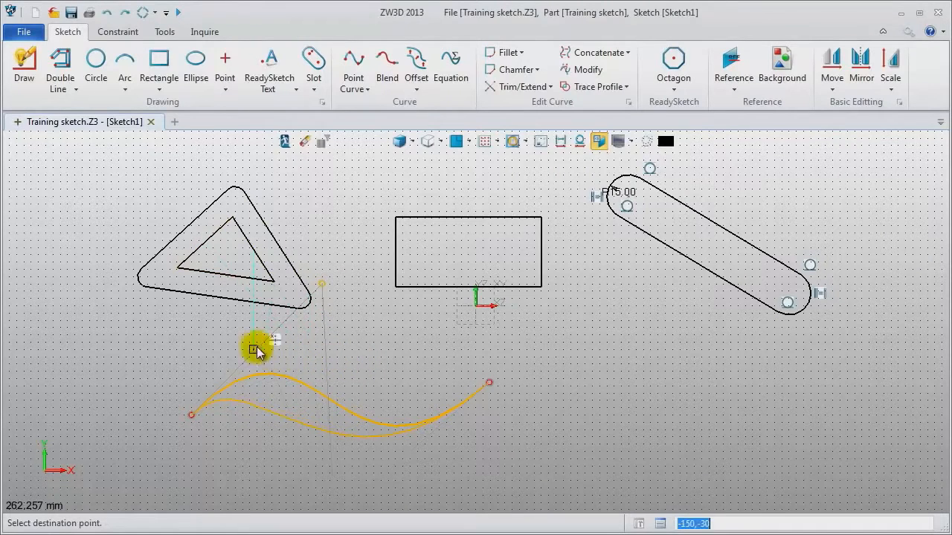
click(336, 338)
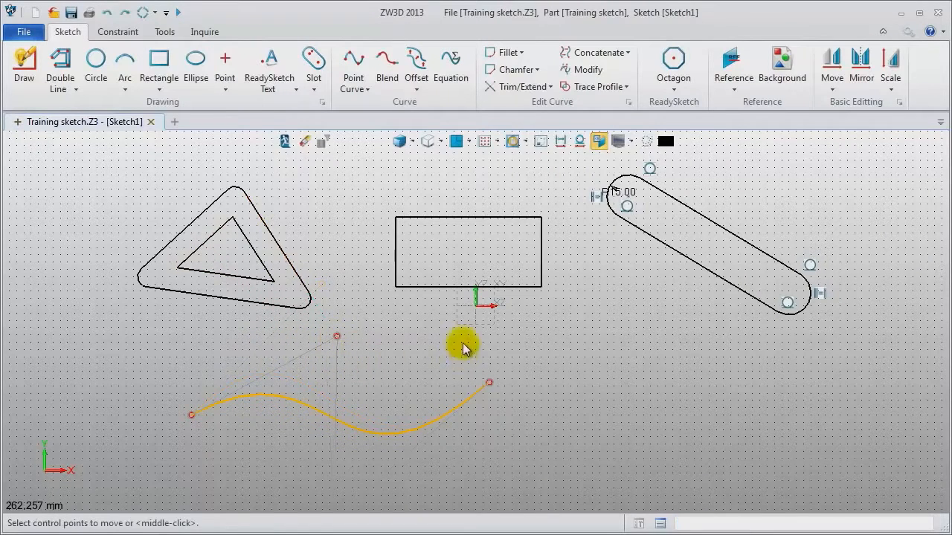
scroll(446, 387, up, 1)
click(324, 493)
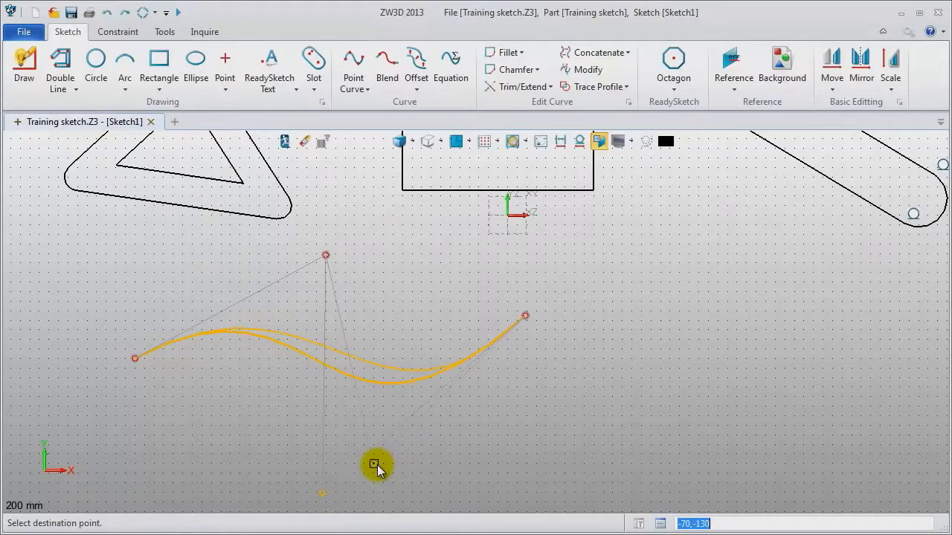
click(376, 465)
middle_click(504, 446)
scroll(504, 447, down, 1)
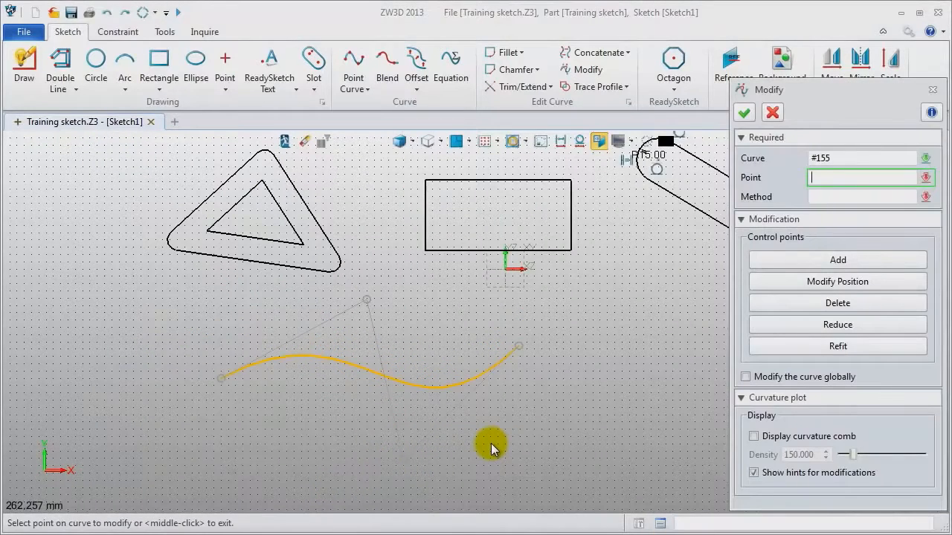
middle_click(491, 444)
Display the spline's curvature comb and move its lower control point to -90, -125.
click(435, 386)
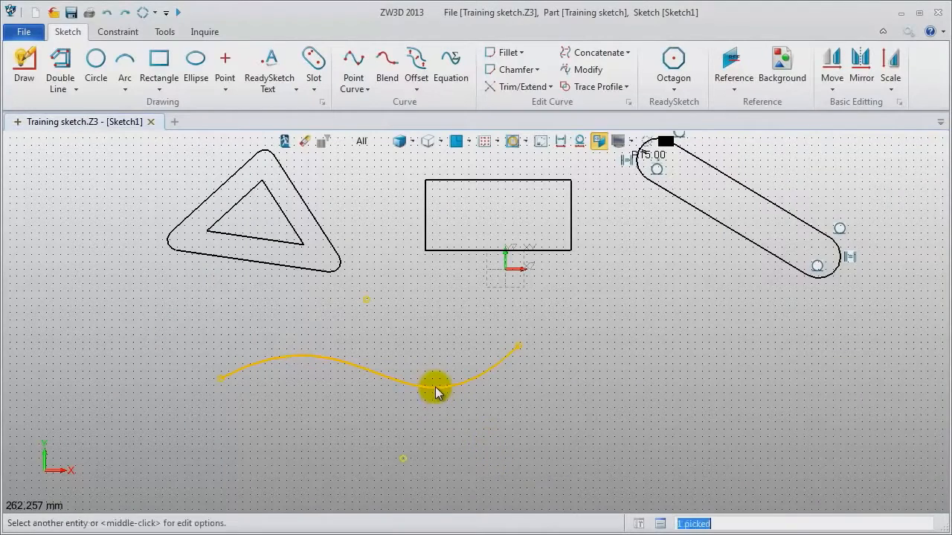
middle_click(435, 387)
click(754, 438)
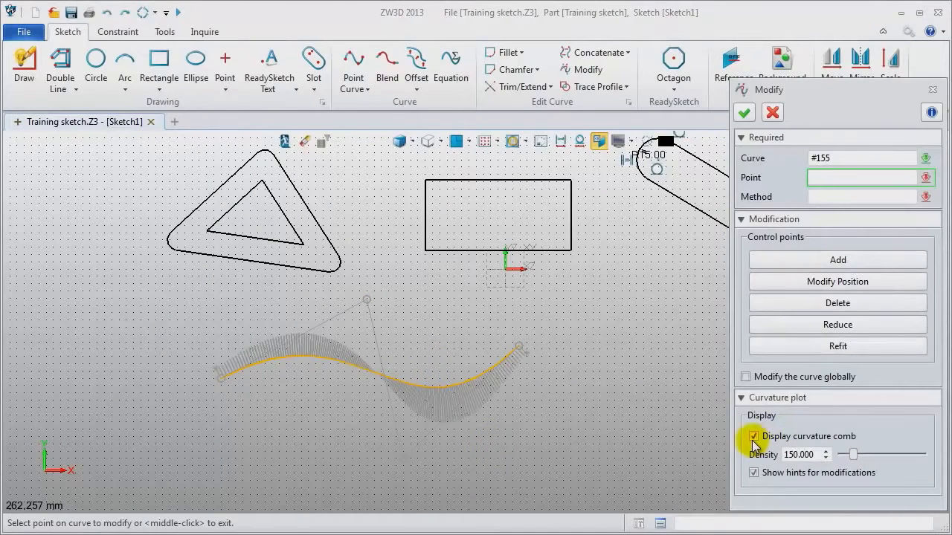
click(828, 286)
click(400, 457)
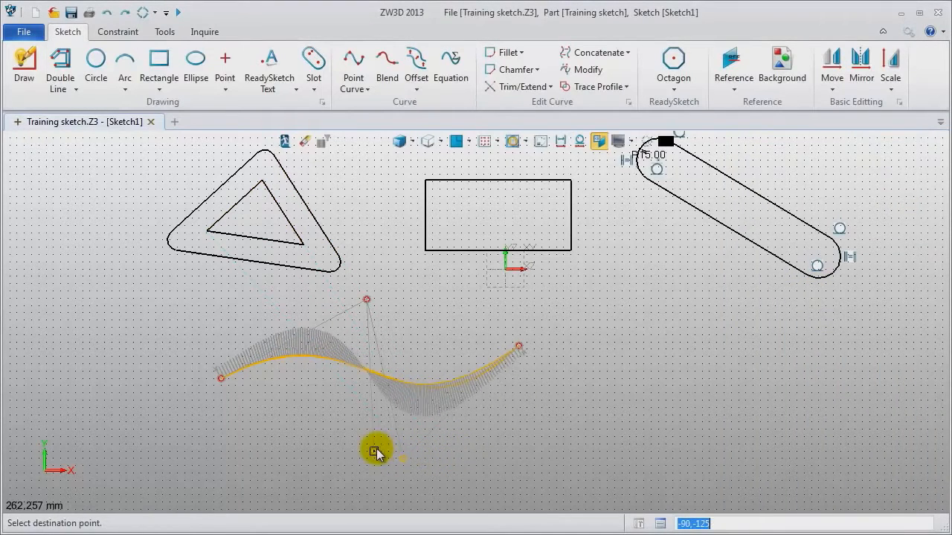
click(375, 452)
middle_click(617, 445)
middle_click(623, 451)
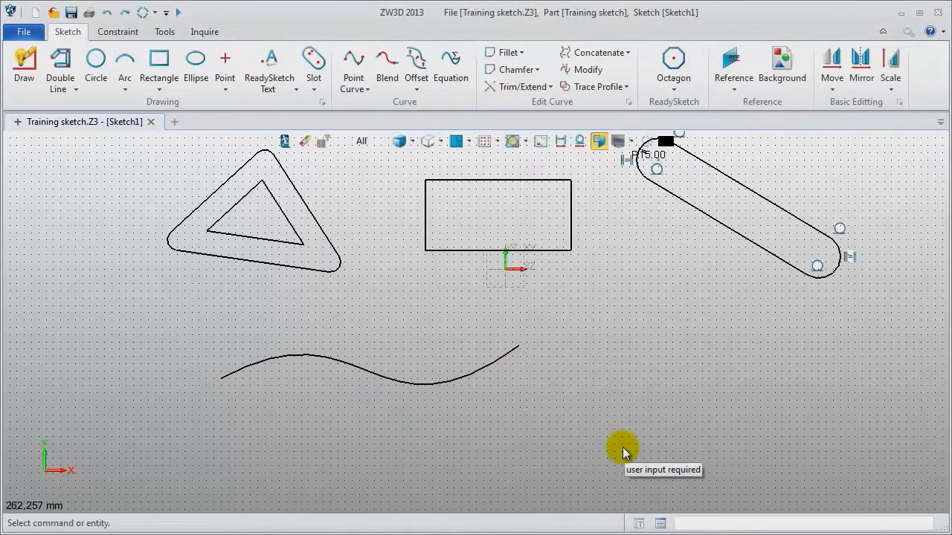
Offset the spline by 10 mm in both directions.
middle_drag(617, 451, 557, 458)
click(412, 71)
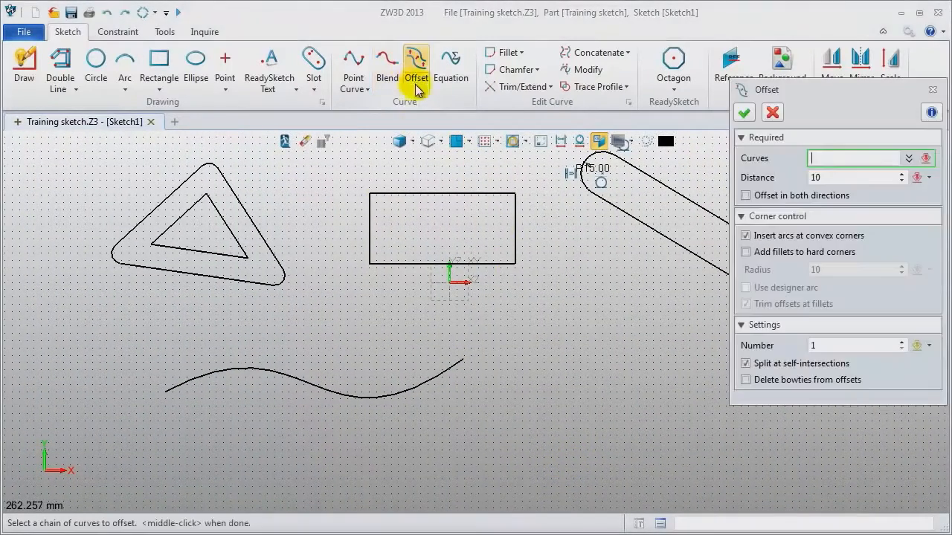
click(402, 394)
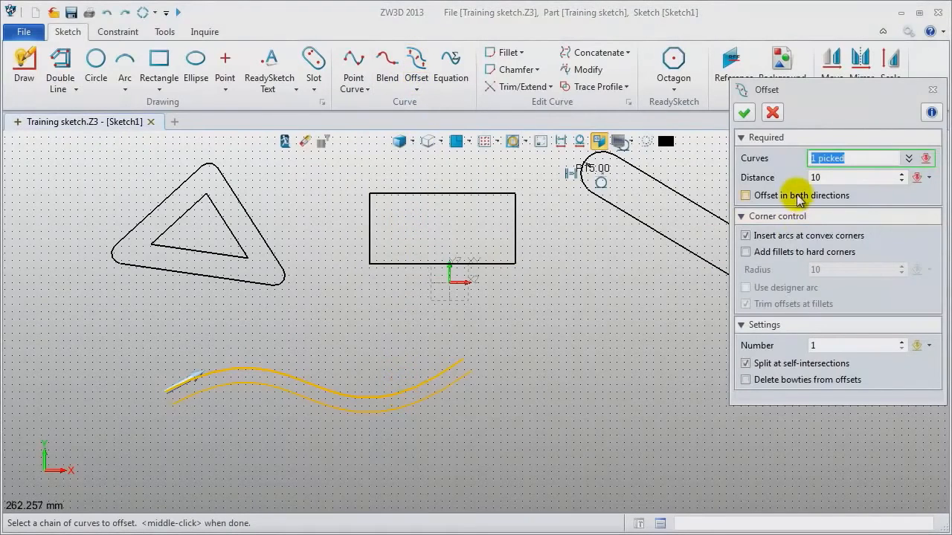
middle_click(577, 424)
middle_click(578, 424)
middle_click(578, 425)
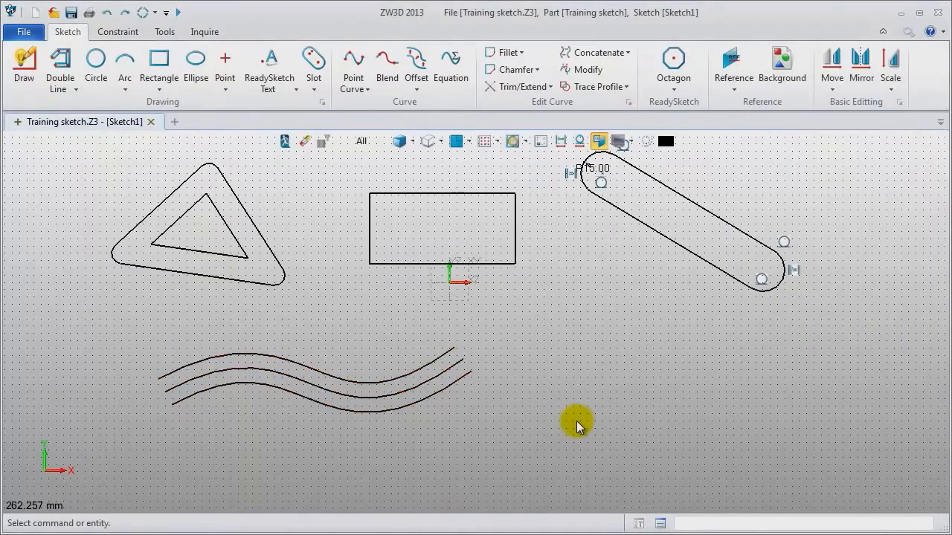
Preview predefined equation curves such as Astroid, Clover line and Epicycloid in the Equation Curve list.
click(450, 61)
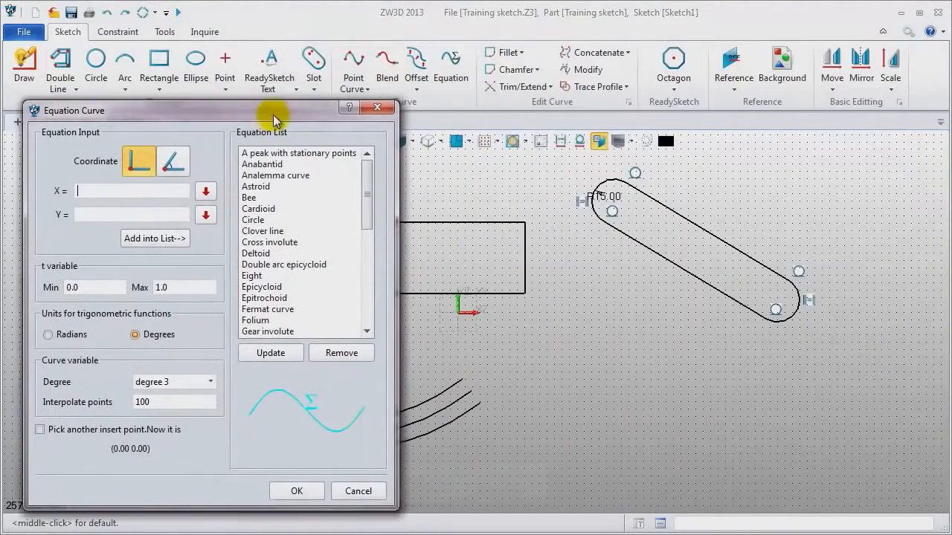
click(253, 168)
click(241, 188)
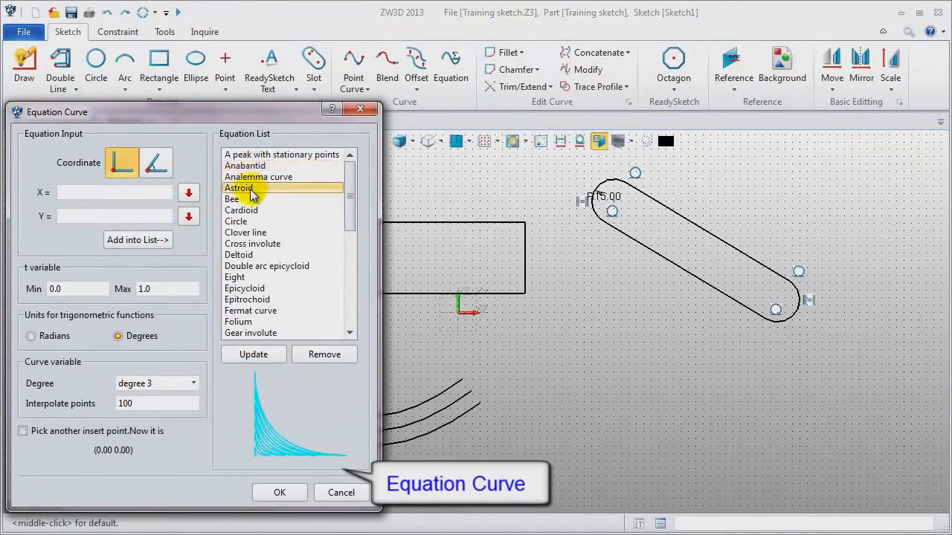
click(244, 210)
click(245, 234)
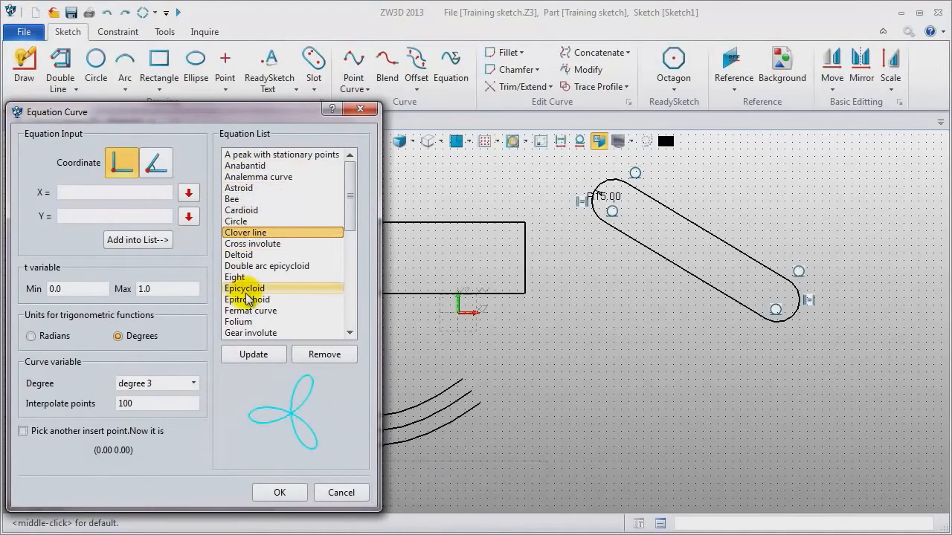
click(246, 290)
scroll(249, 305, down, 1)
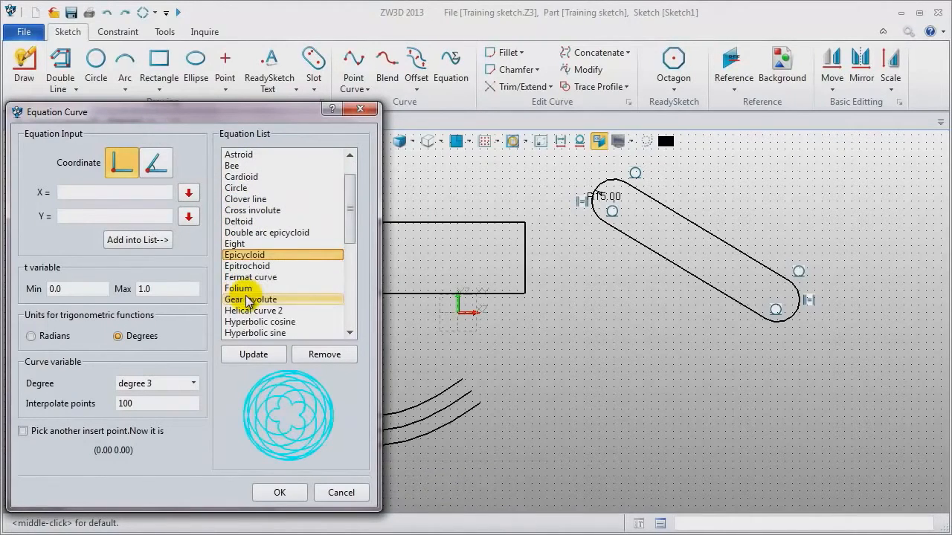
Insert a Helical curve 2 equation curve at another picked insert point, beside the offset splines and below the slot.
click(253, 311)
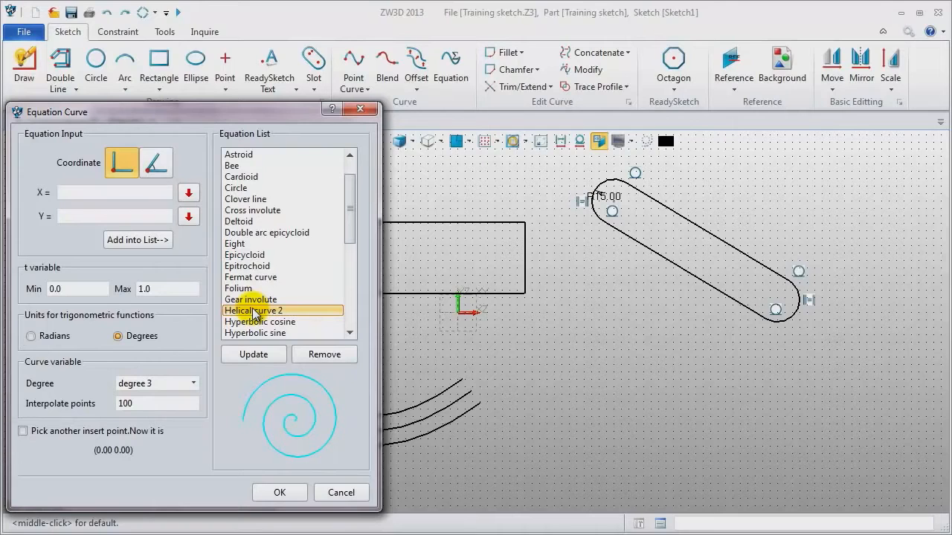
double_click(284, 317)
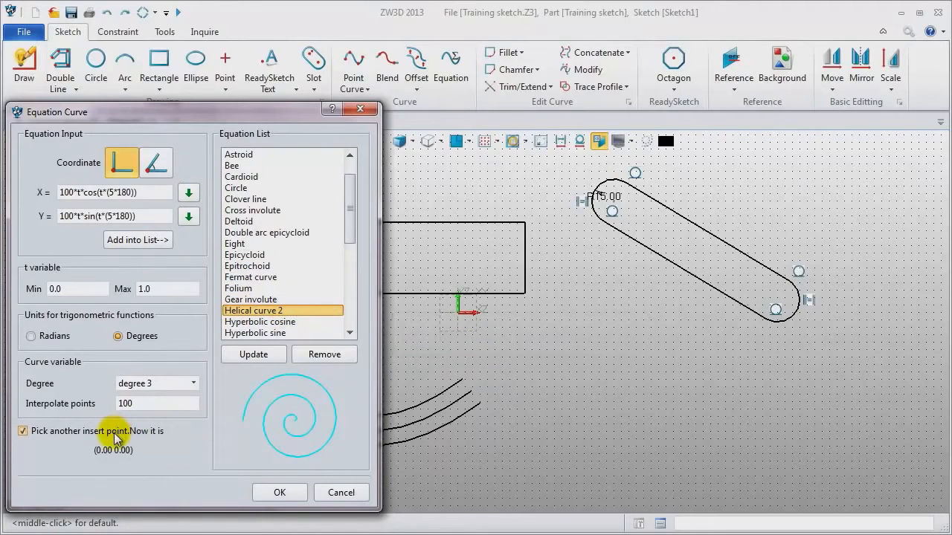
click(273, 492)
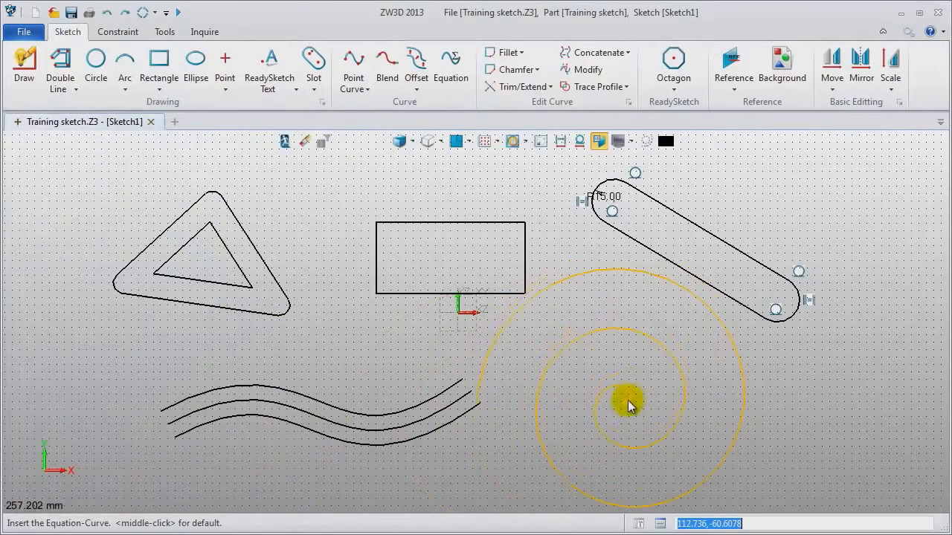
click(650, 411)
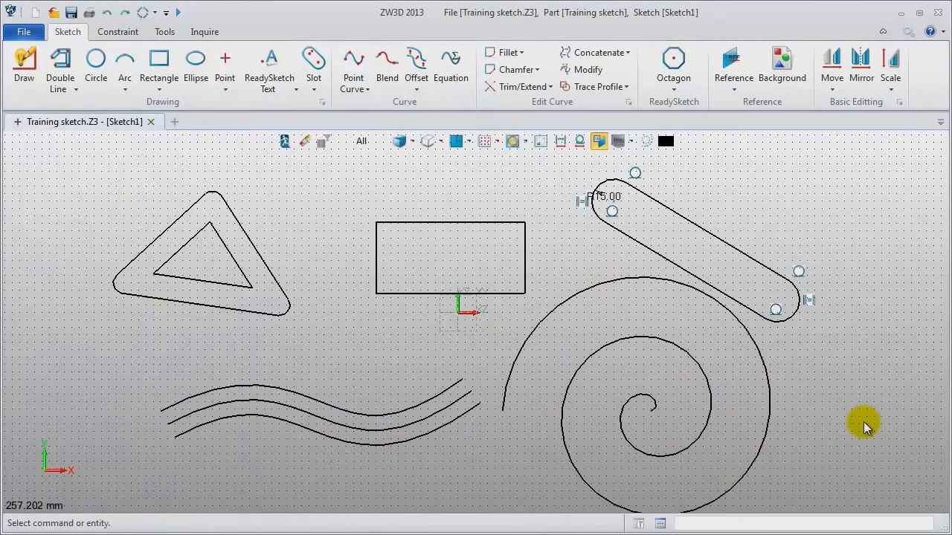
scroll(863, 421, down, 2)
mouse_move(864, 421)
middle_down()
mouse_move(822, 402)
mouse_move(743, 389)
middle_up()
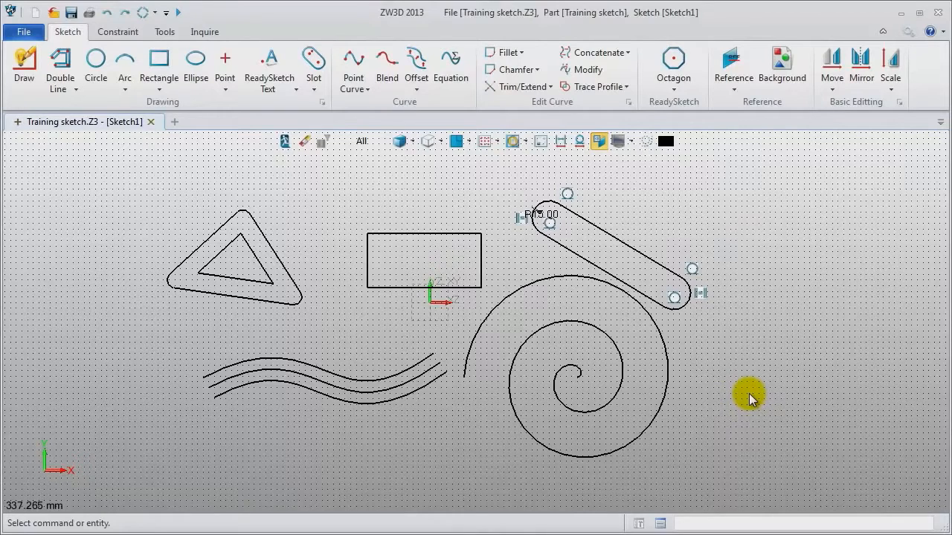
Create a new standalone sketch named Quick Draw with the default template.
click(17, 123)
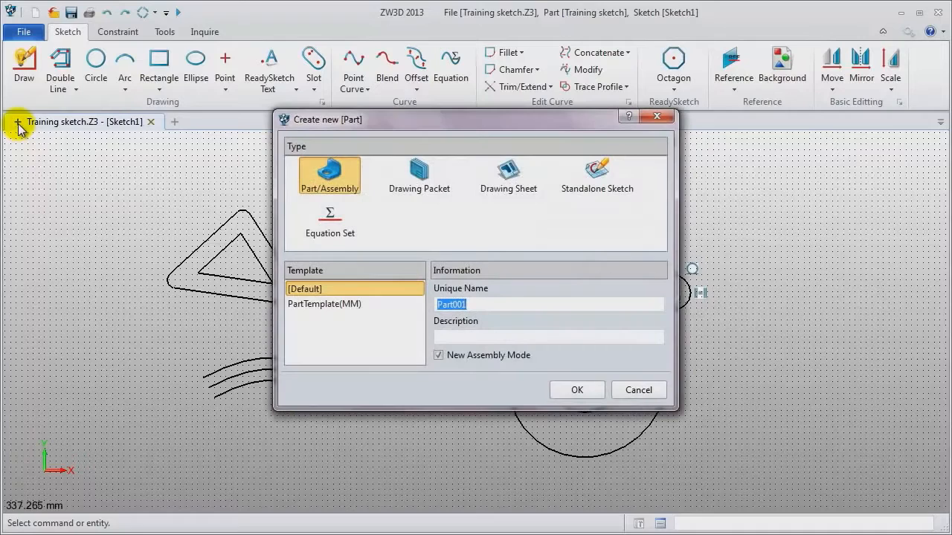
click(597, 175)
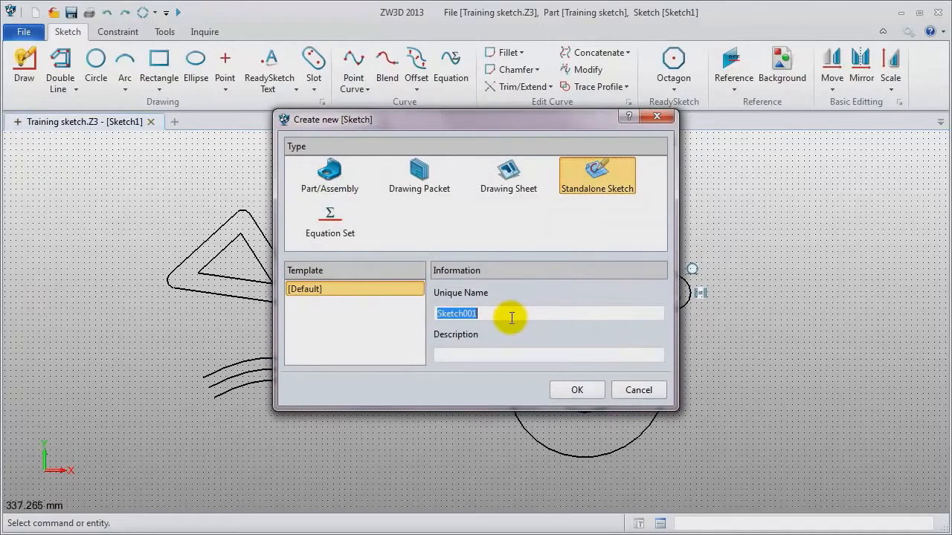
key(BackSpace)
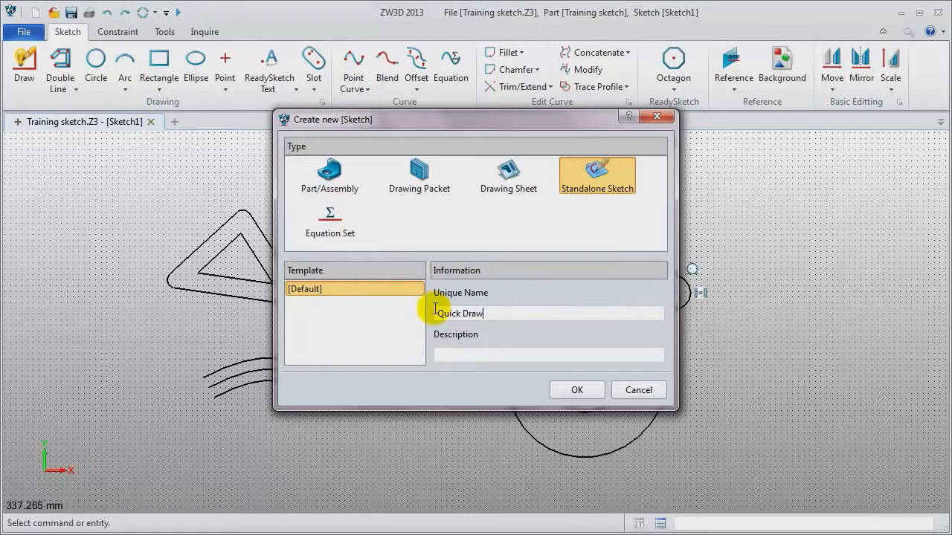
text(Quick Draw)
key(Return)
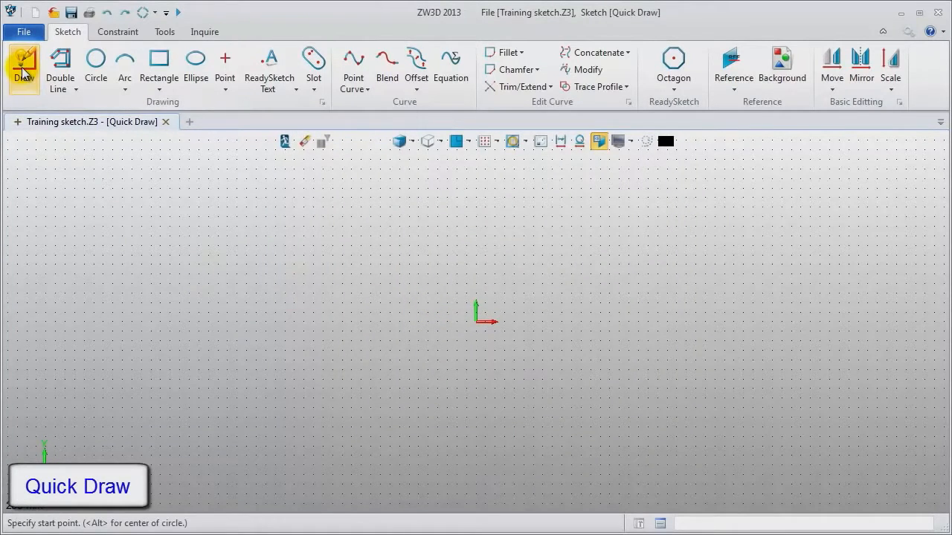
Draw a closed triangle of three lines with the Draw tool, starting and ending at -210, 40, with a horizontal base.
click(73, 245)
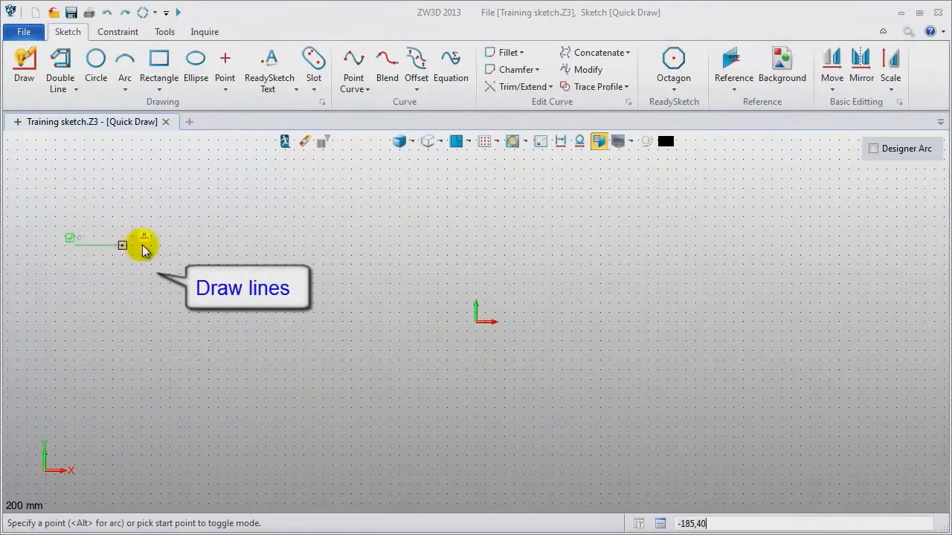
click(208, 246)
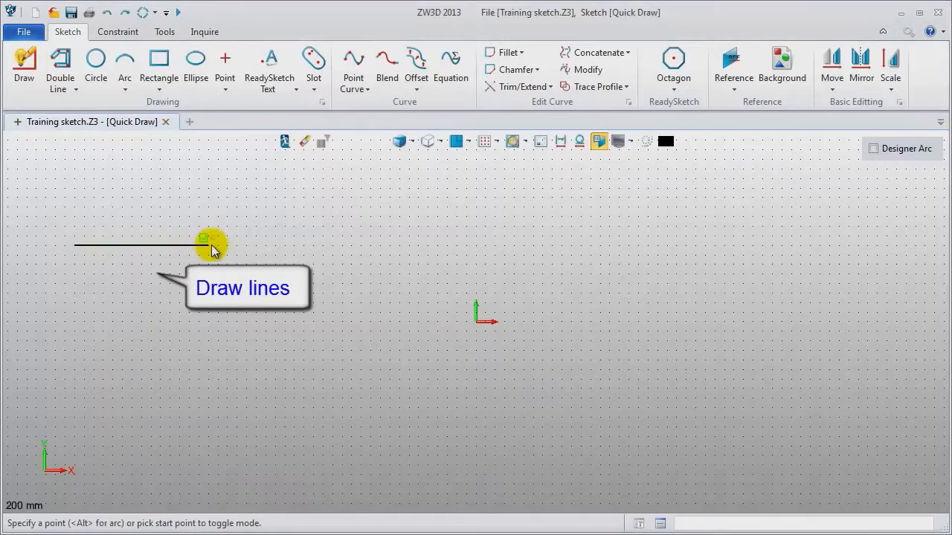
click(111, 161)
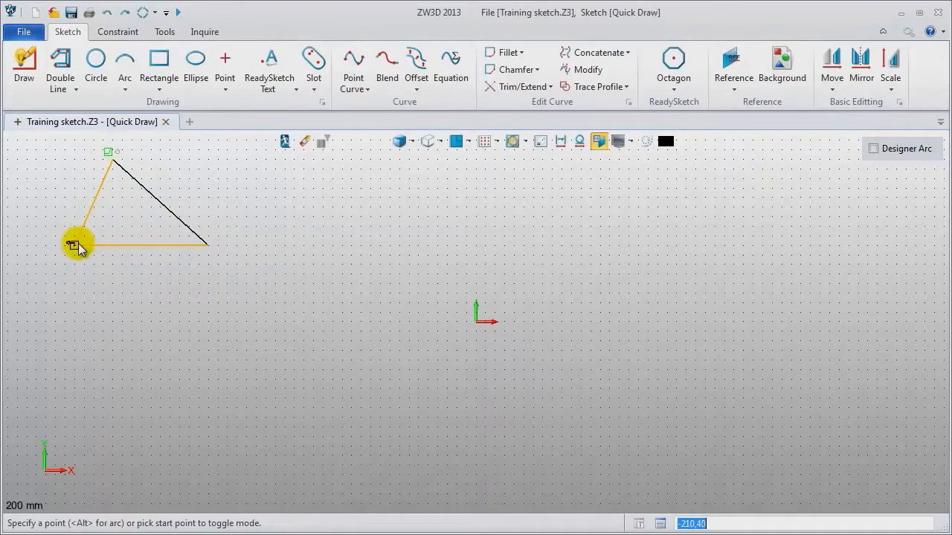
click(74, 245)
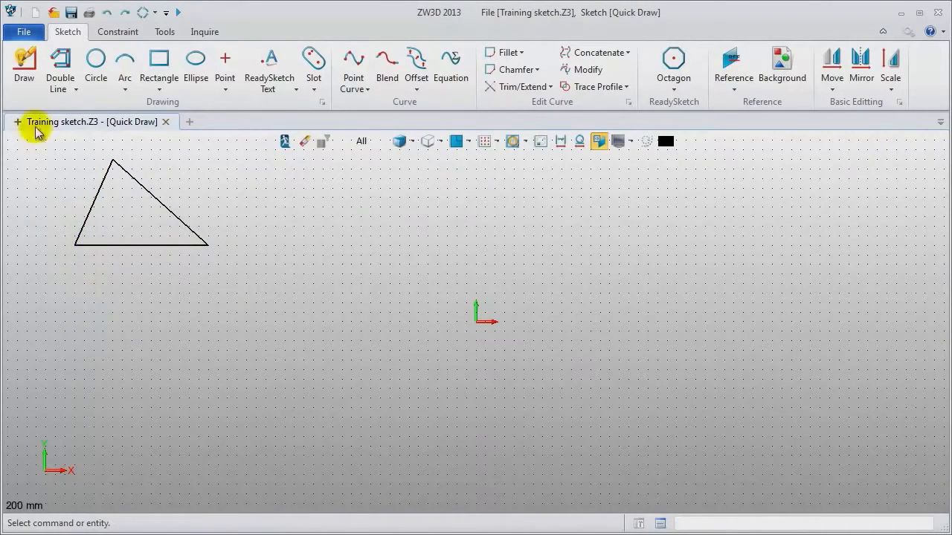
Draw a horizontal line from about -89, 40 to -20, 40 and continue it with two tangent arcs, curving up and then back down.
click(18, 62)
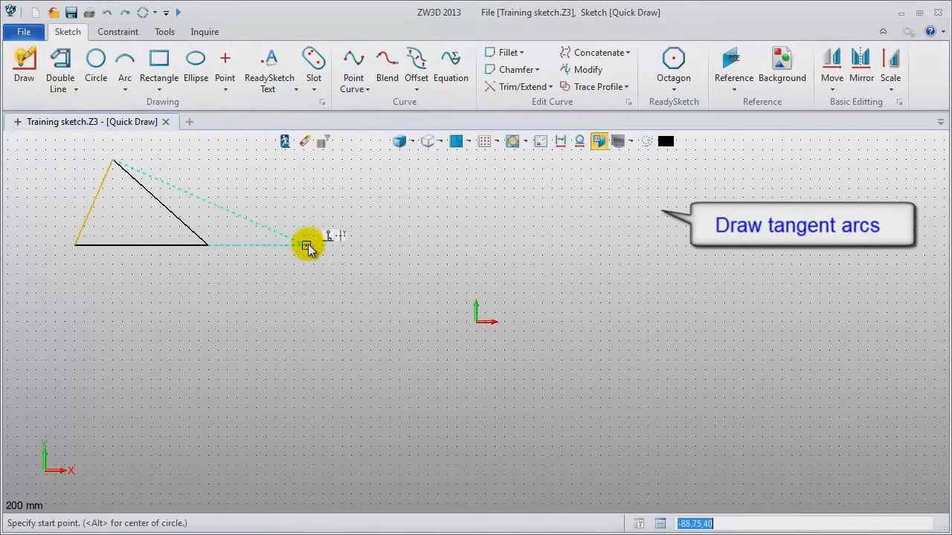
click(306, 245)
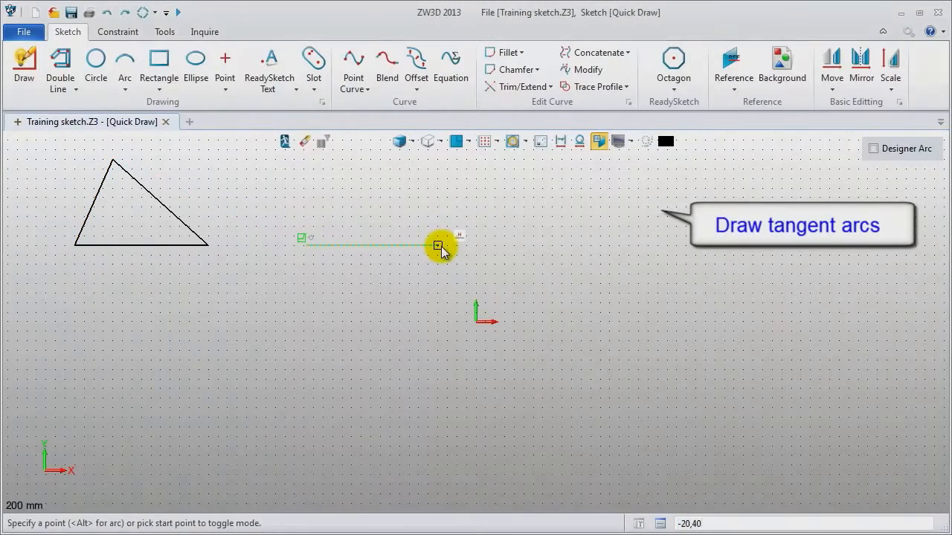
click(439, 245)
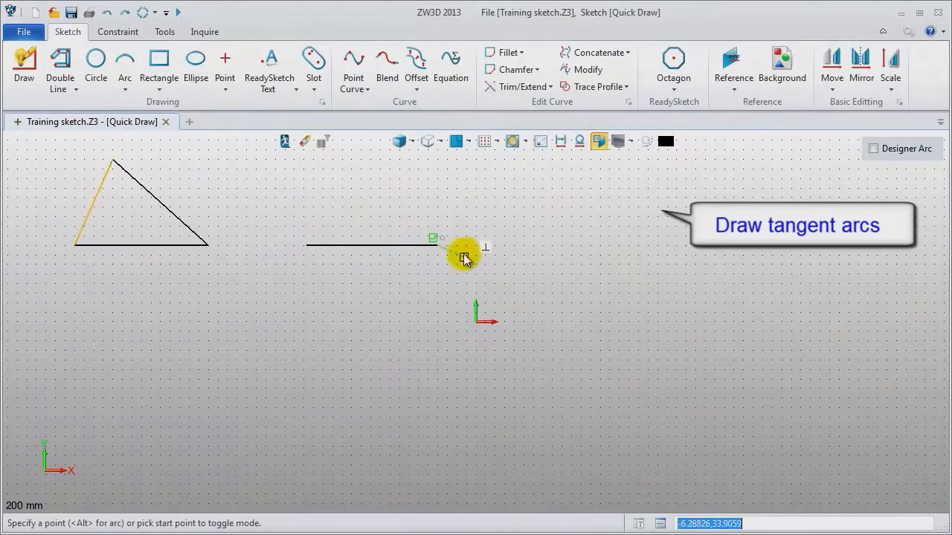
click(437, 246)
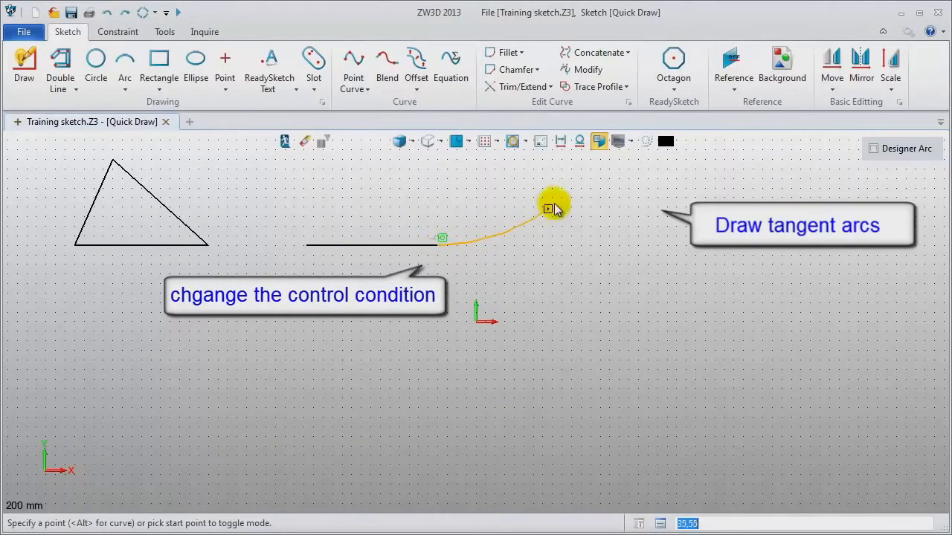
click(566, 185)
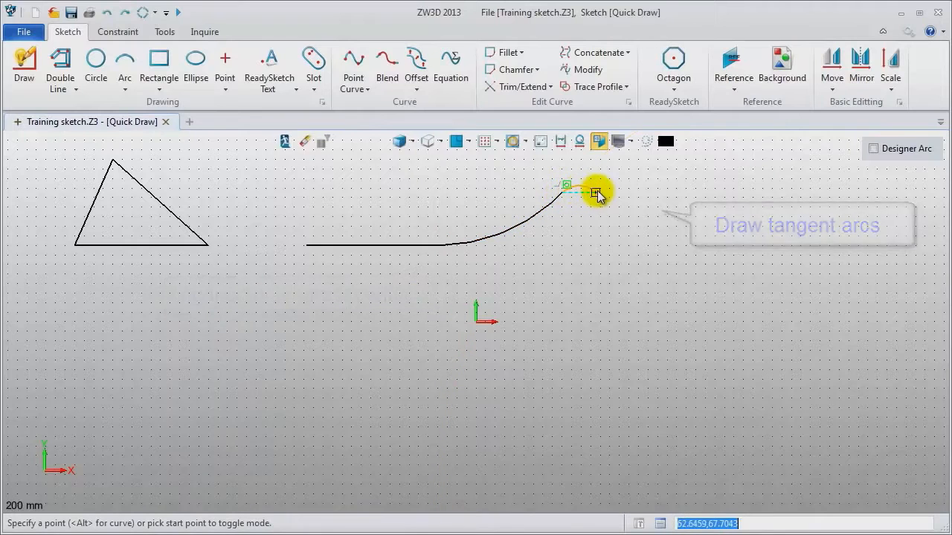
click(609, 274)
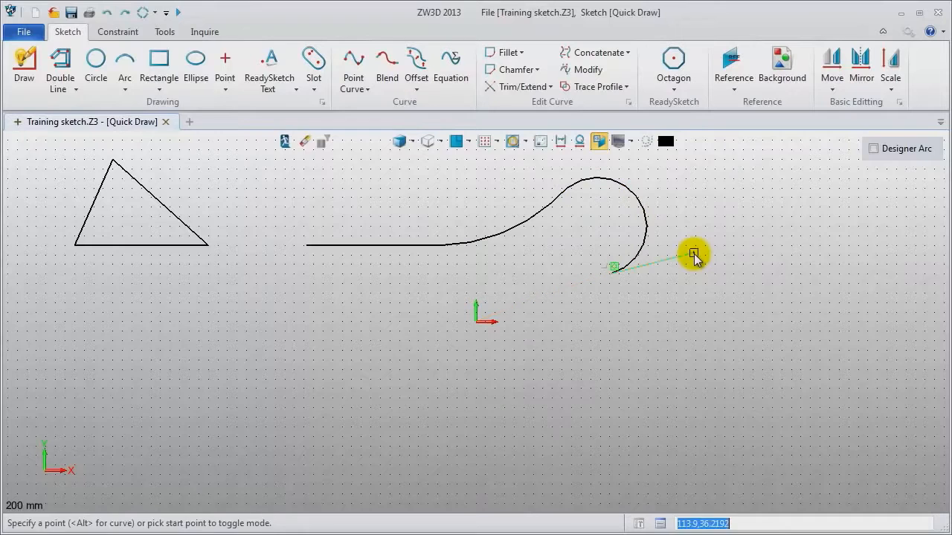
middle_click(695, 255)
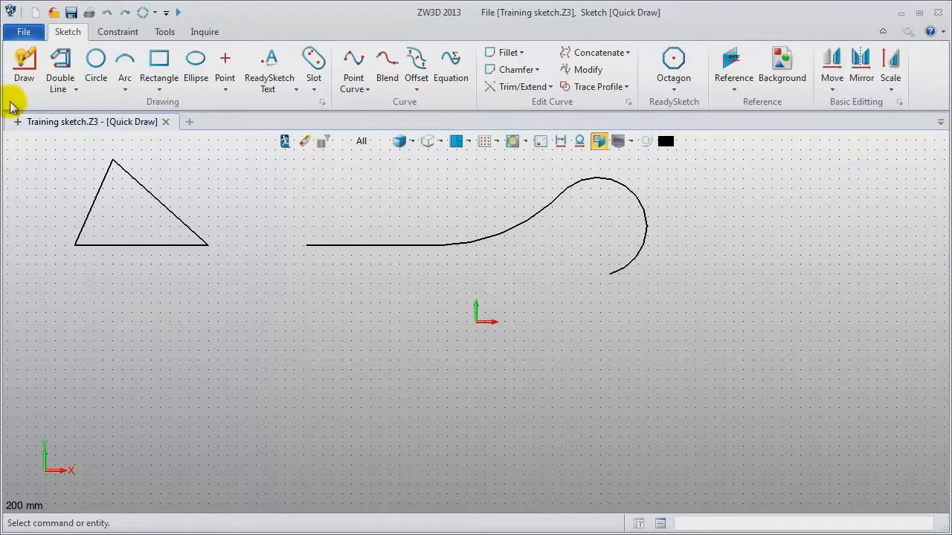
Draw an upward-bulging three-point arc with level endpoints beside the tangent arcs, using the Draw tool's arc mode.
click(24, 68)
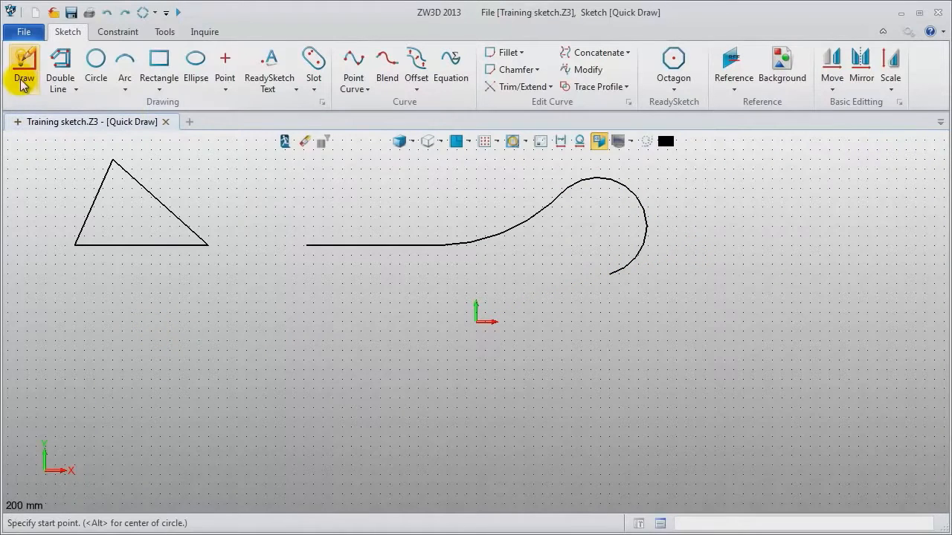
click(757, 246)
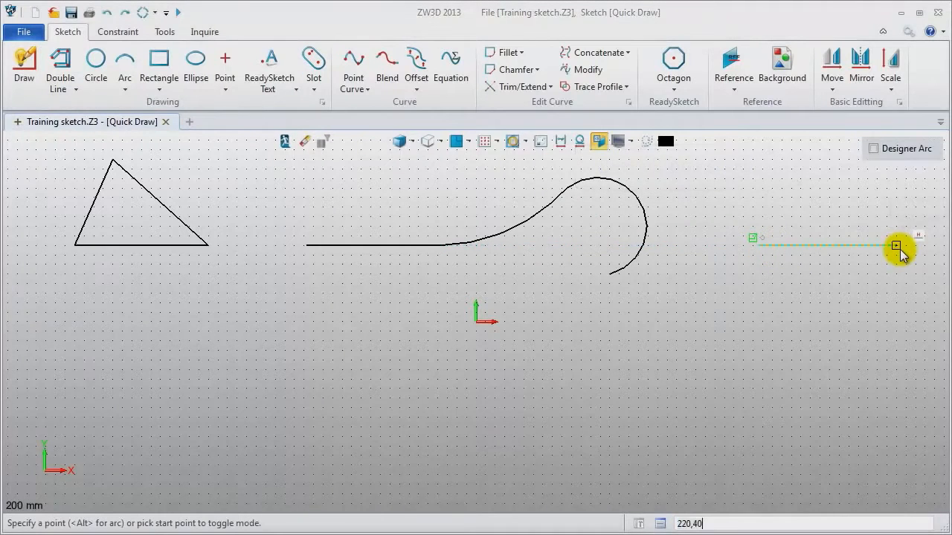
key(alt)
click(915, 245)
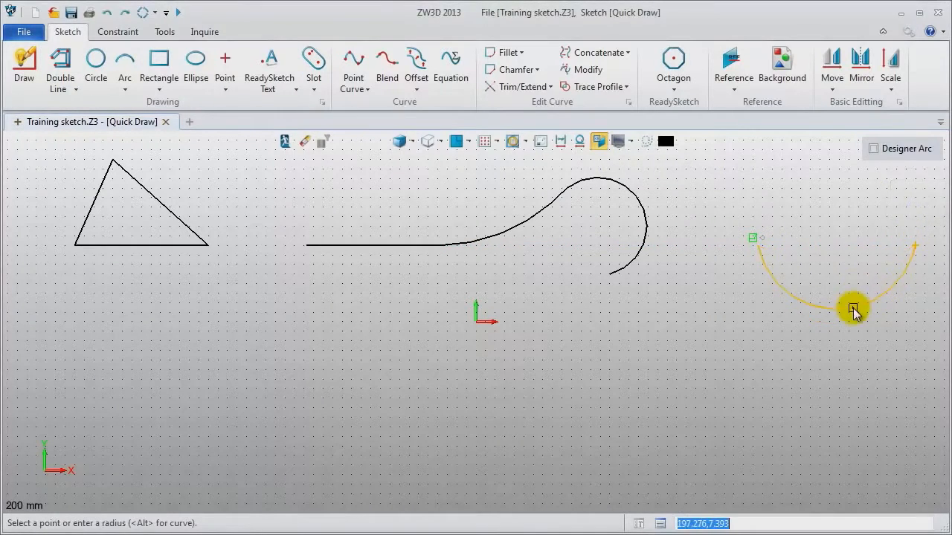
click(836, 194)
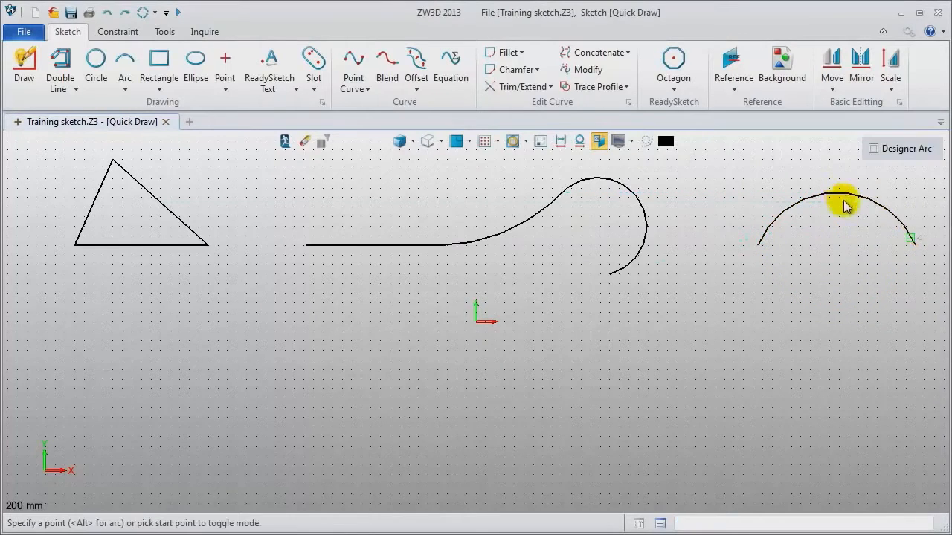
middle_click(837, 342)
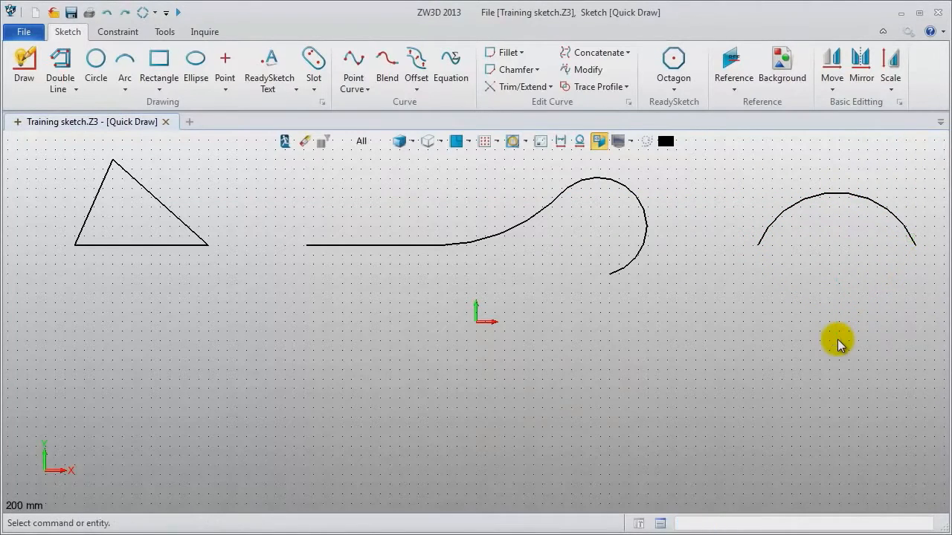
Draw three concentric circles below the triangle with the Draw tool's circle mode.
click(24, 79)
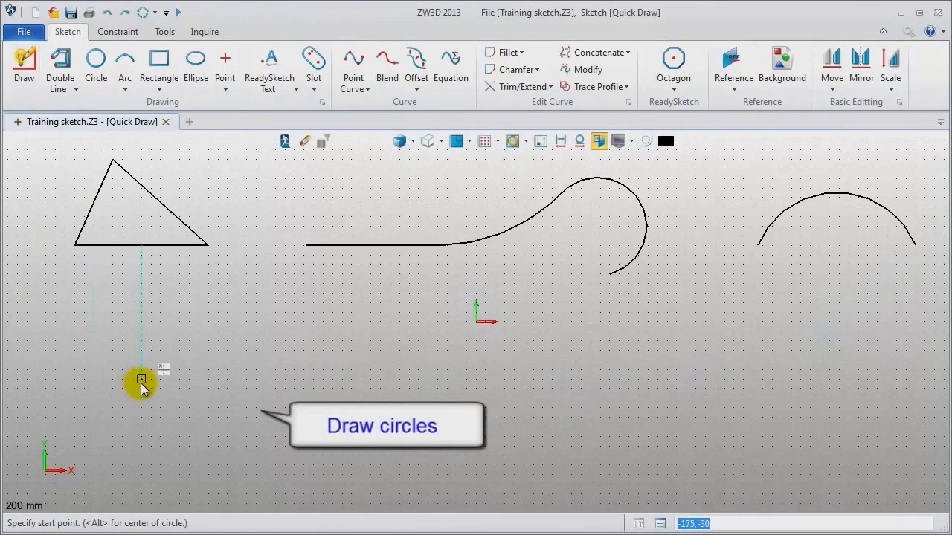
alt+click(165, 379)
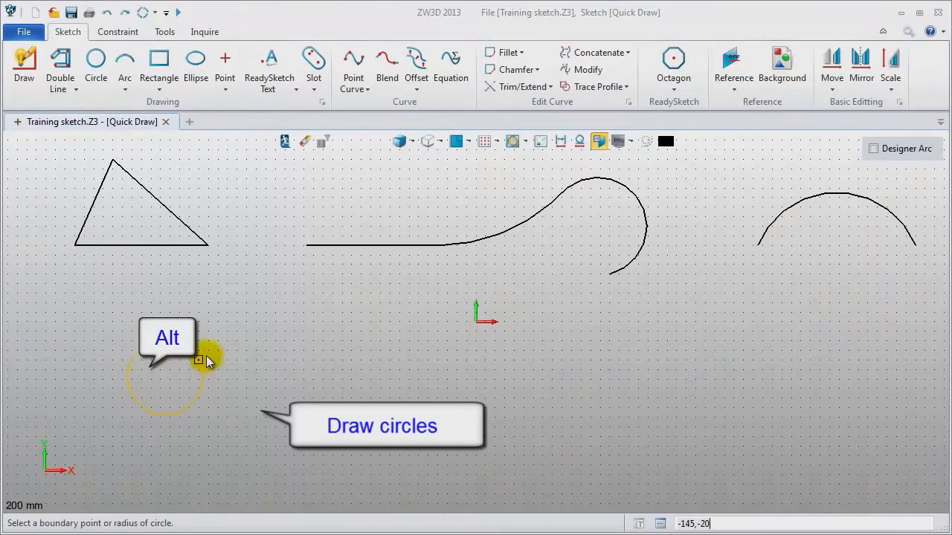
click(227, 346)
click(254, 341)
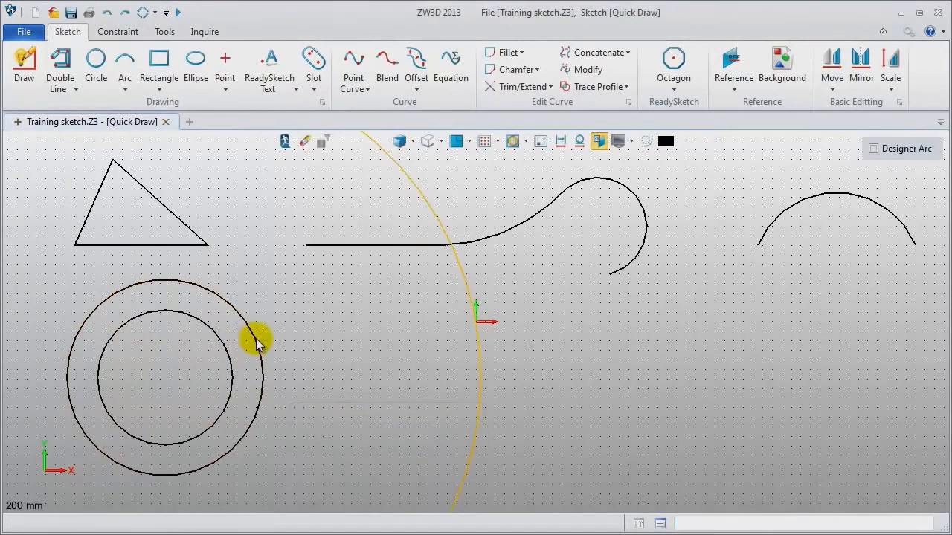
click(203, 368)
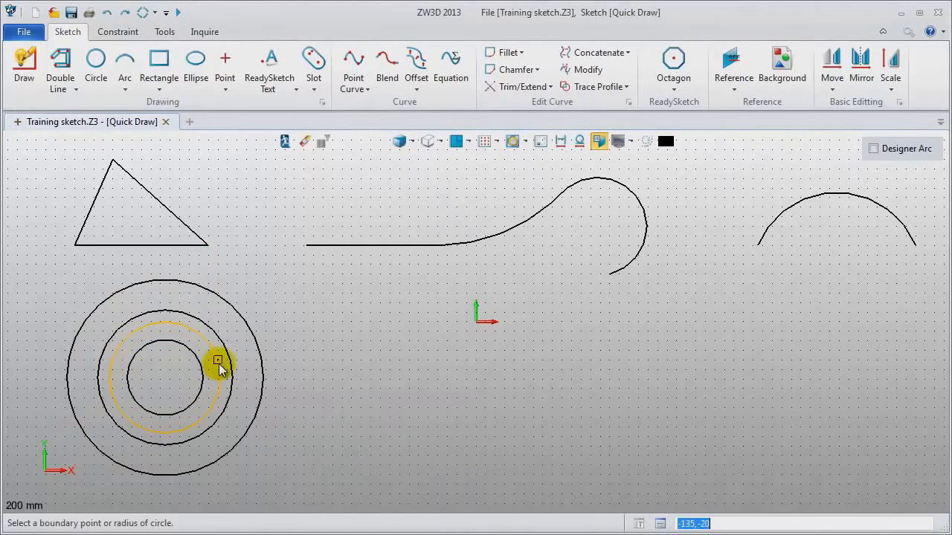
middle_click(219, 366)
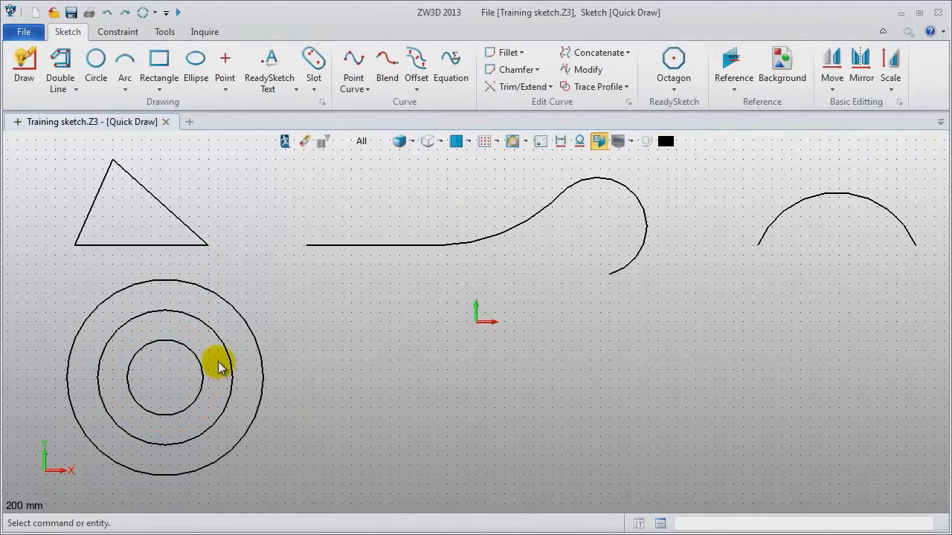
Draw a downward-bulging arc of radius 50 with level endpoints beside the concentric circles, using the Draw tool's radius arc mode.
scroll(370, 379, up, 1)
middle_click(371, 379)
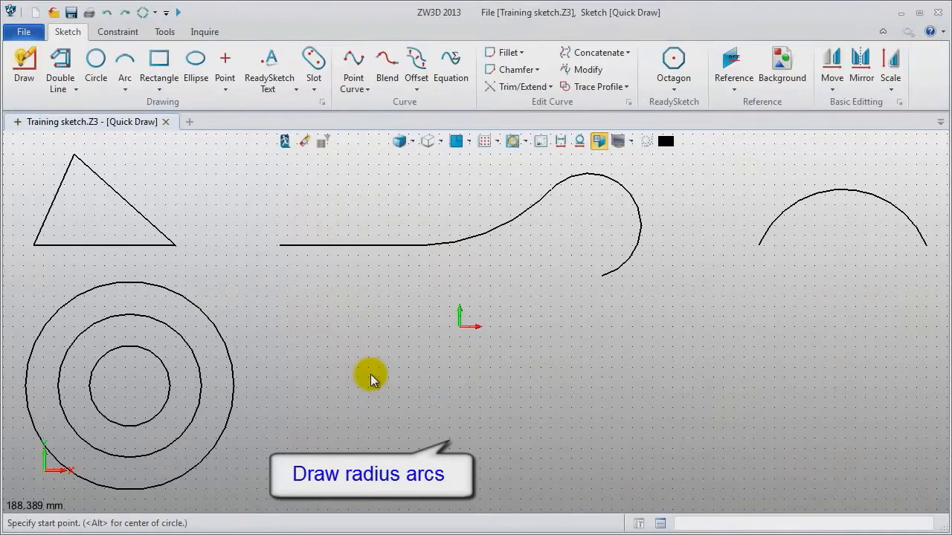
click(358, 379)
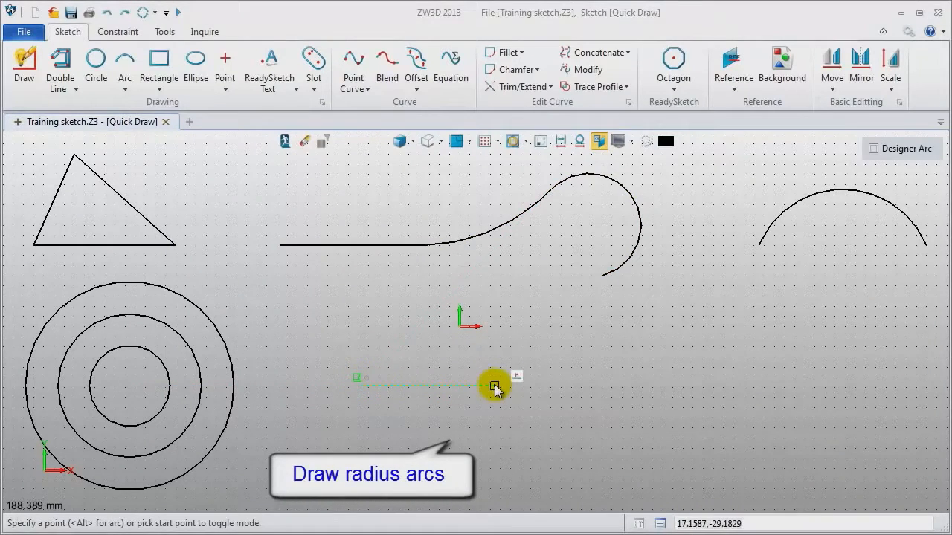
key(alt)
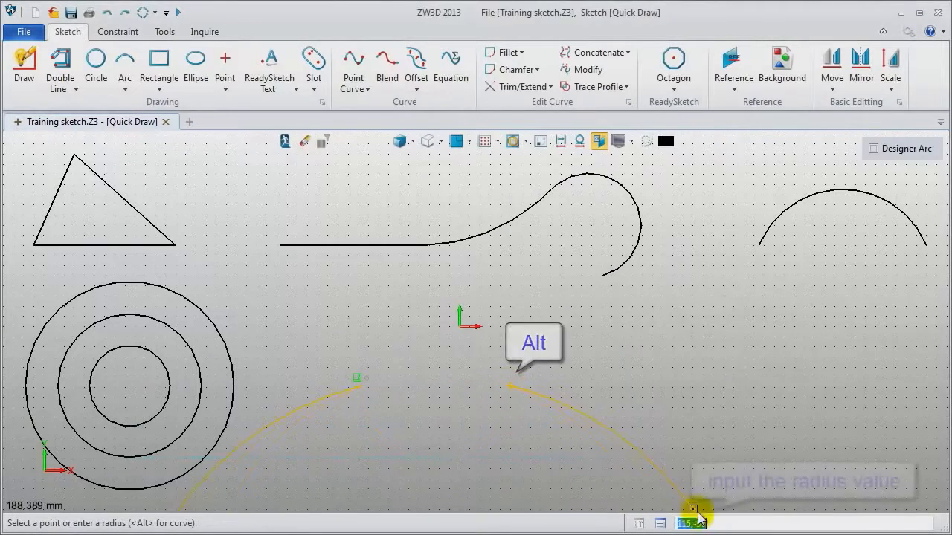
text(50)
key(Return)
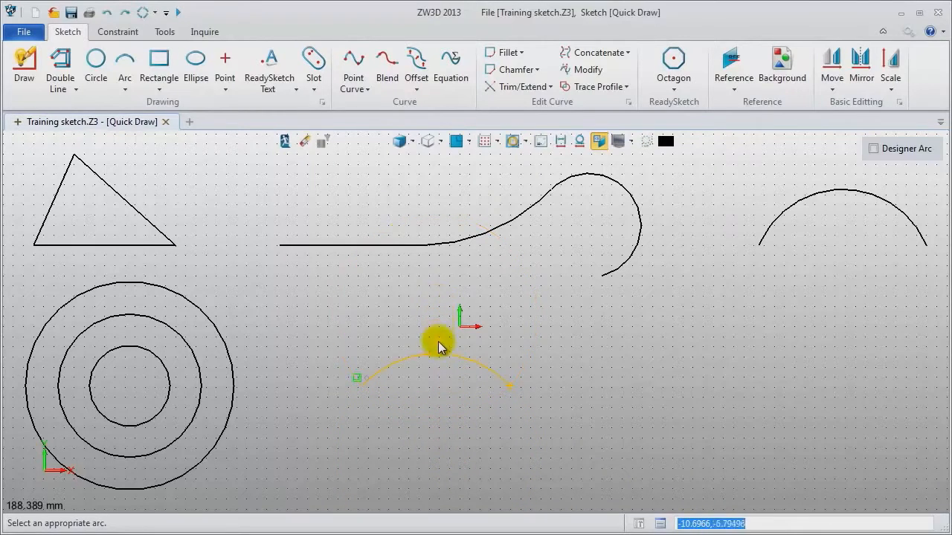
click(438, 411)
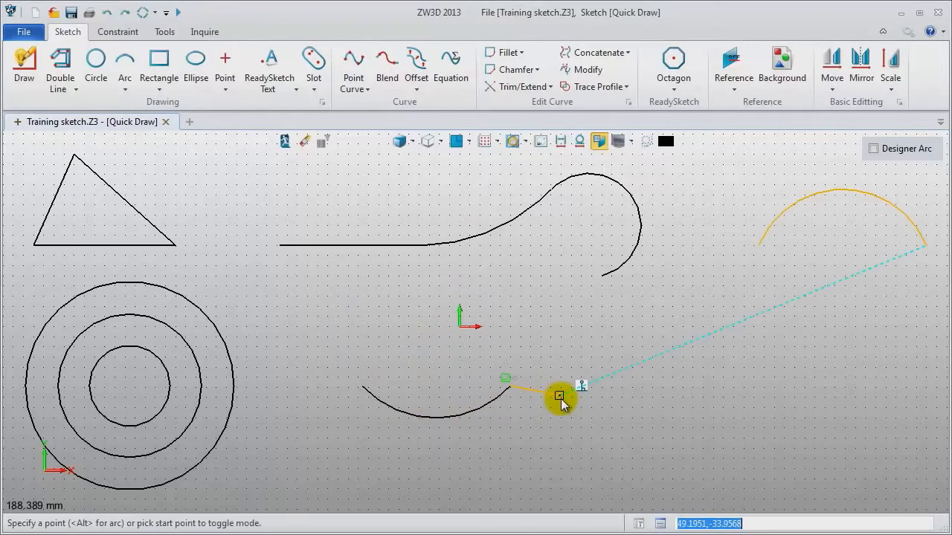
key(Escape)
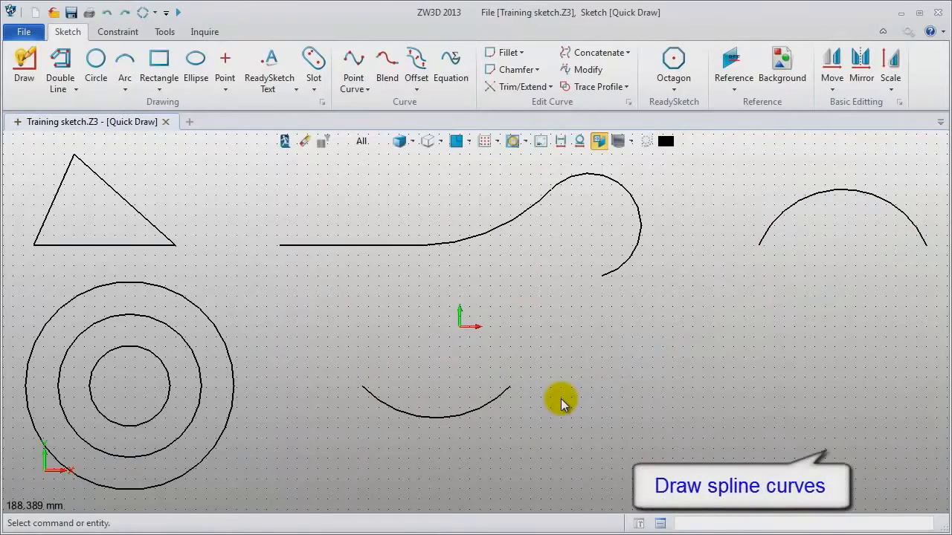
Draw a wavy spline through several interpolation points beside the radius arc, using the Draw tool's curve mode and ending at about 240, -49.
middle_click(561, 400)
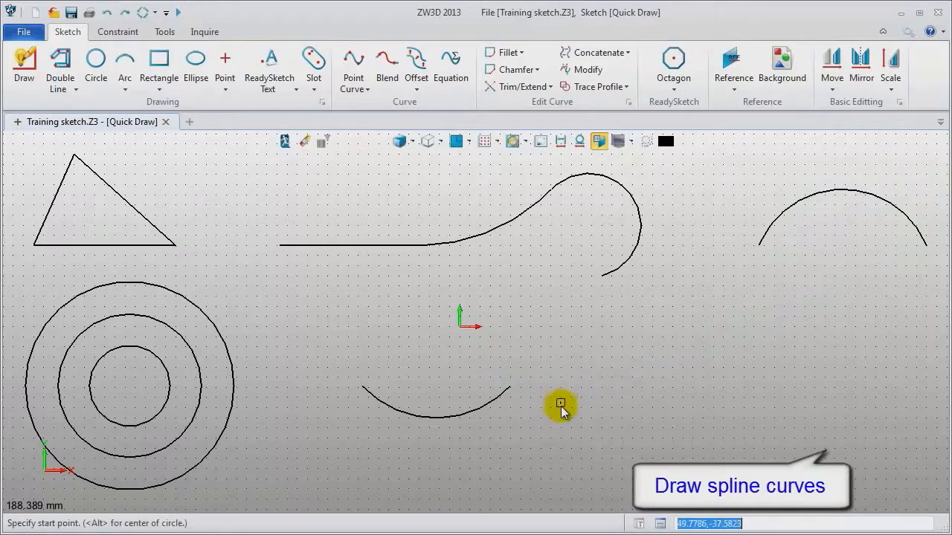
click(529, 459)
key(alt)
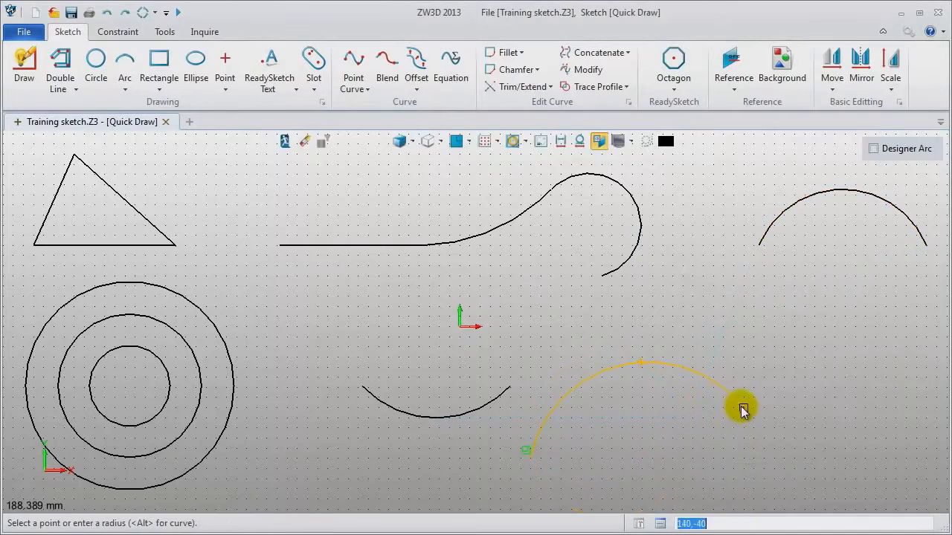
key(alt)
click(856, 400)
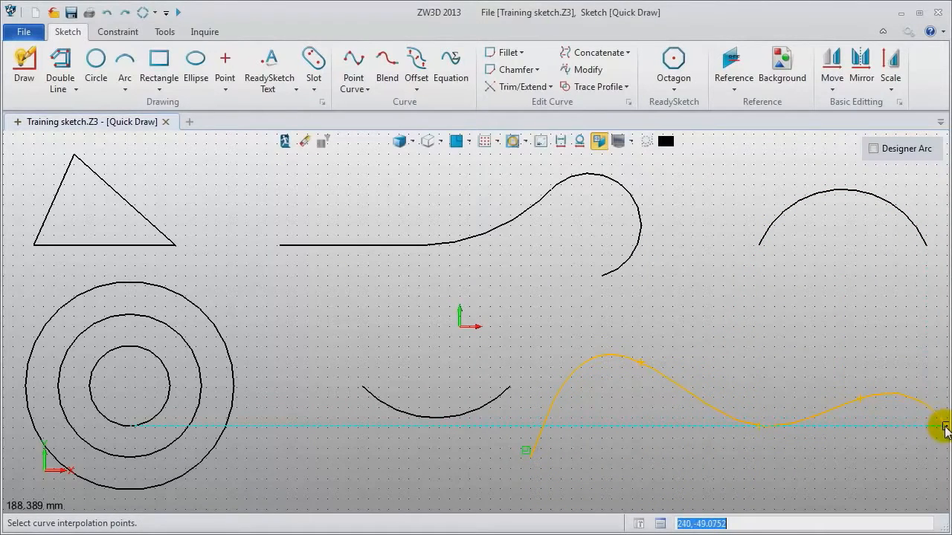
click(936, 427)
middle_click(833, 389)
middle_click(762, 370)
middle_click(762, 370)
Modify the spline by moving the control point above its first peak down and towards the middle of the curve, flattening the peak.
double_click(699, 393)
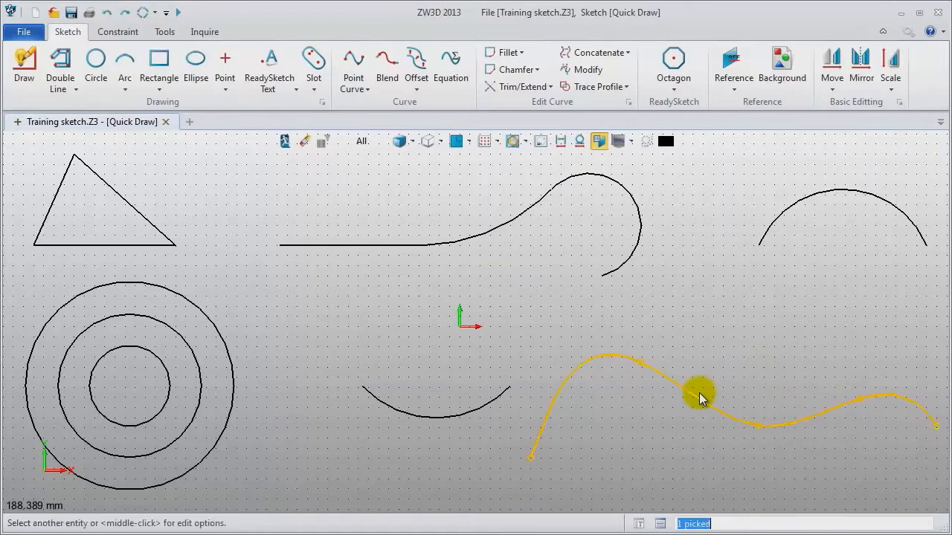
click(854, 283)
click(593, 256)
middle_click(577, 281)
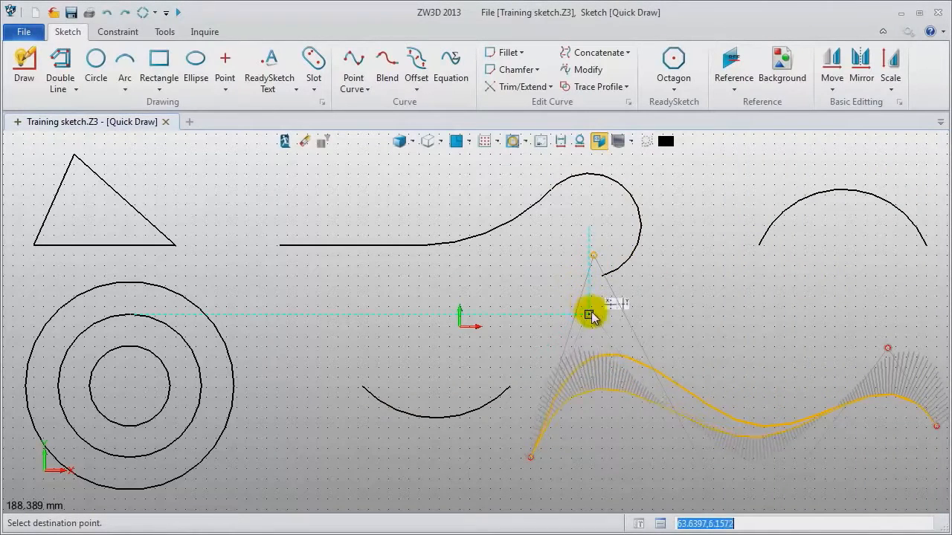
click(649, 328)
middle_click(717, 349)
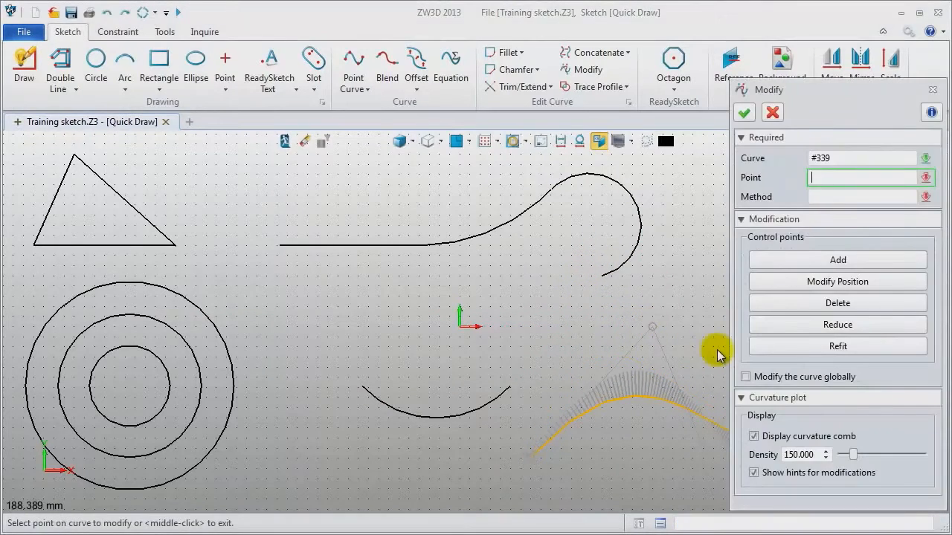
click(933, 90)
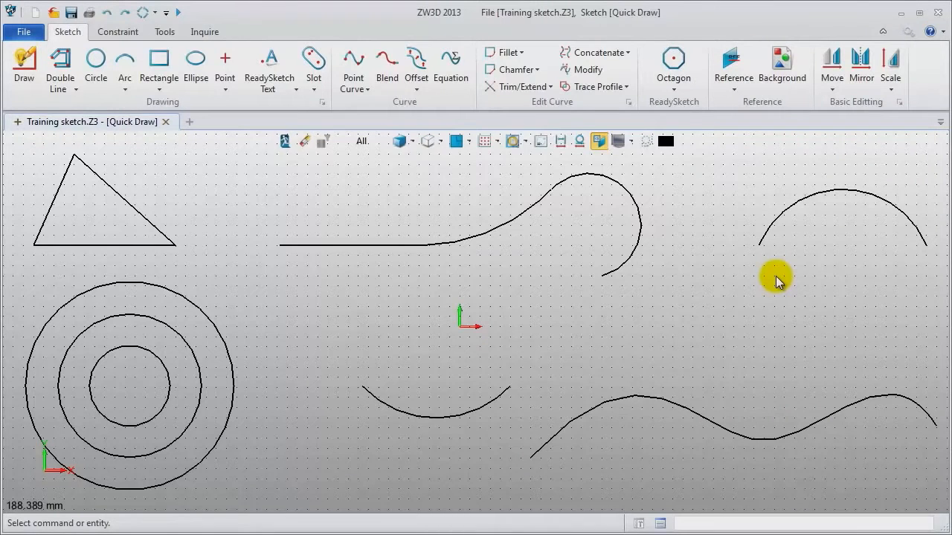
Create a new part named Trace profile and start a sketch on its XY plane.
key(ctrl+n)
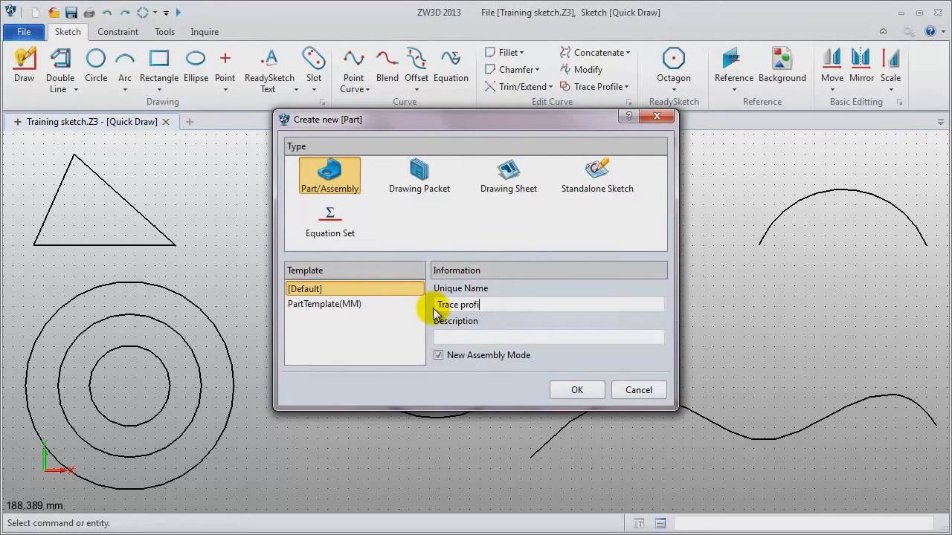
click(561, 389)
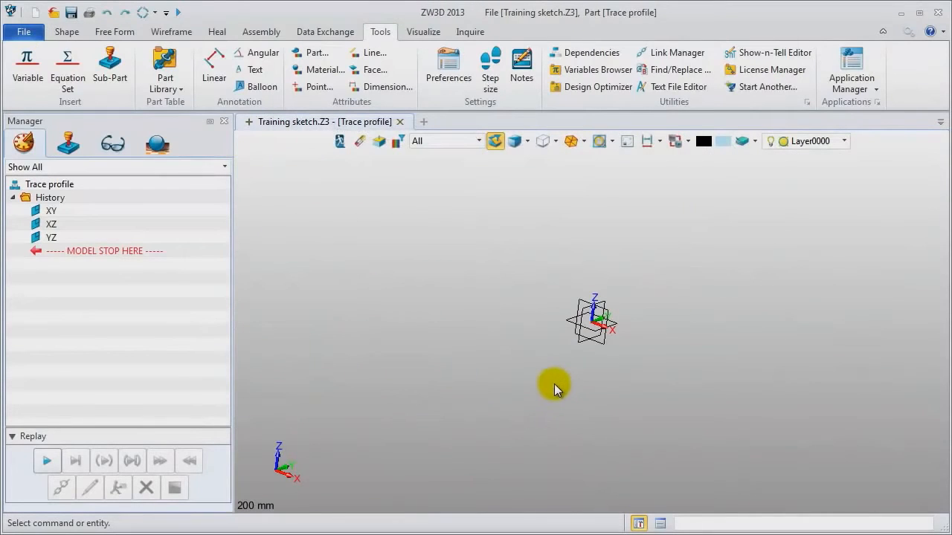
right_click(316, 226)
click(371, 313)
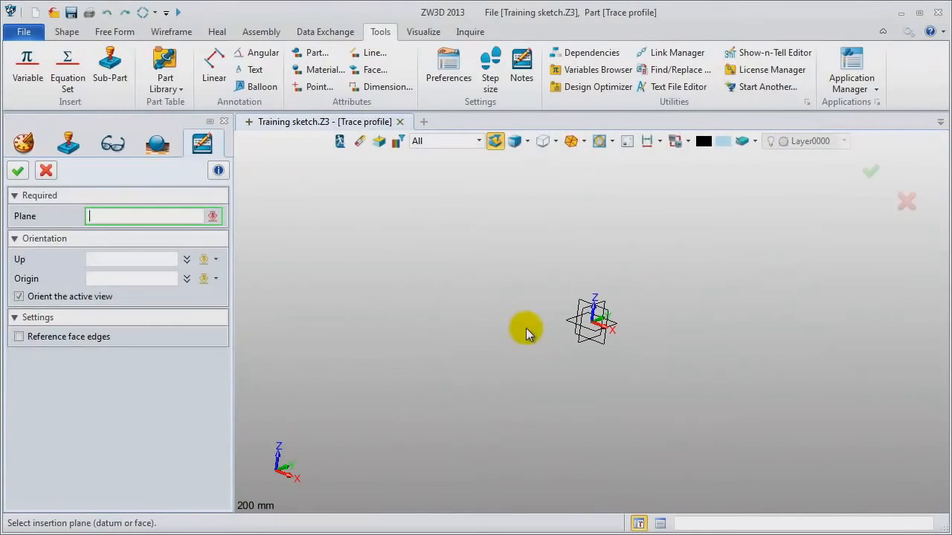
click(570, 326)
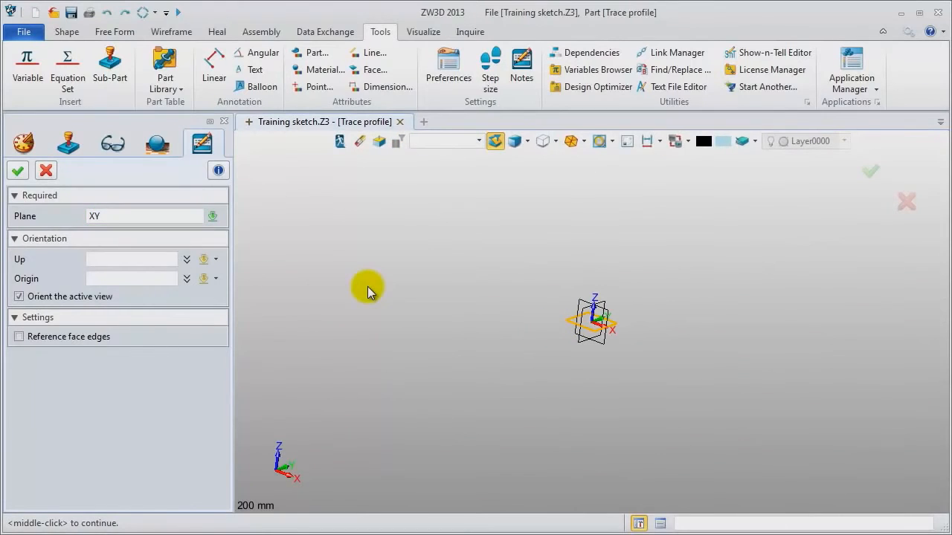
middle_click(367, 292)
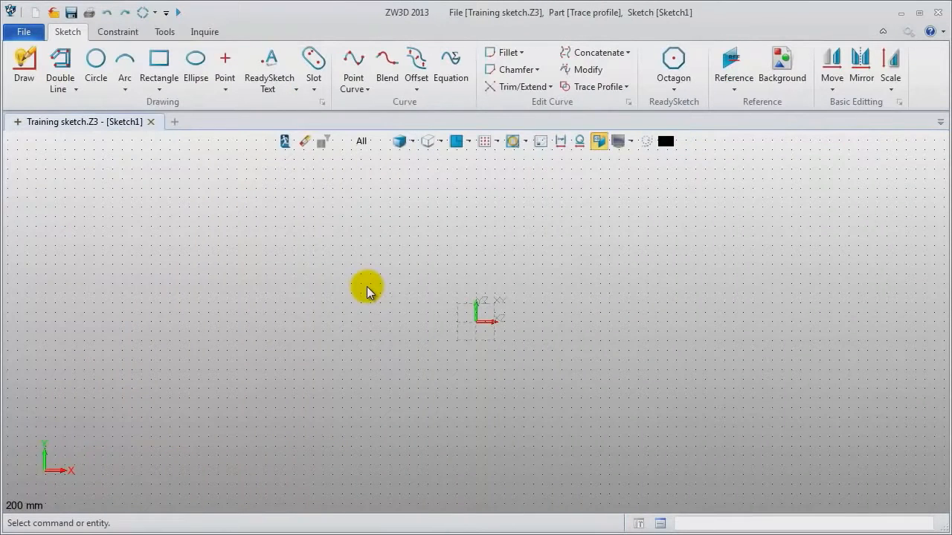
Draw a two-corner rectangle from the origin, about 195 mm wide and 75 mm high.
click(159, 68)
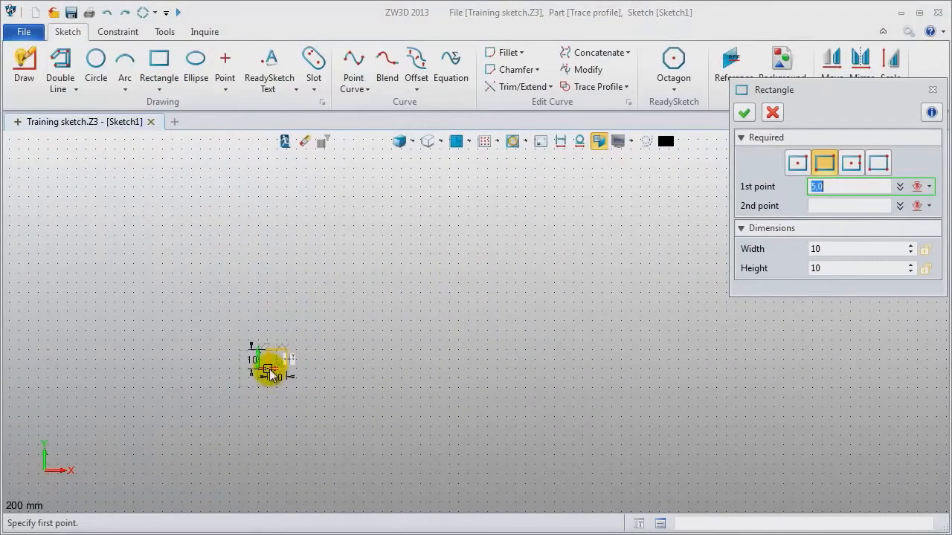
click(259, 368)
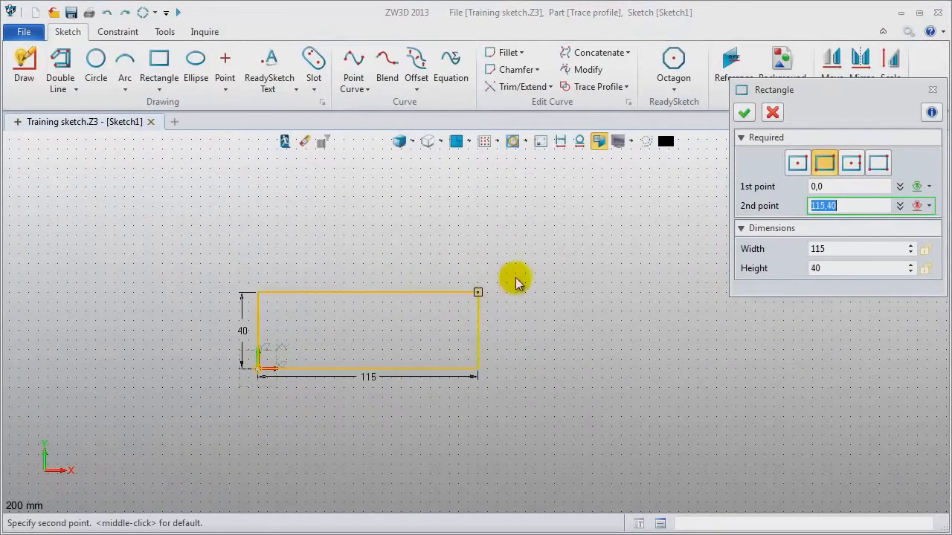
click(630, 227)
middle_click(521, 217)
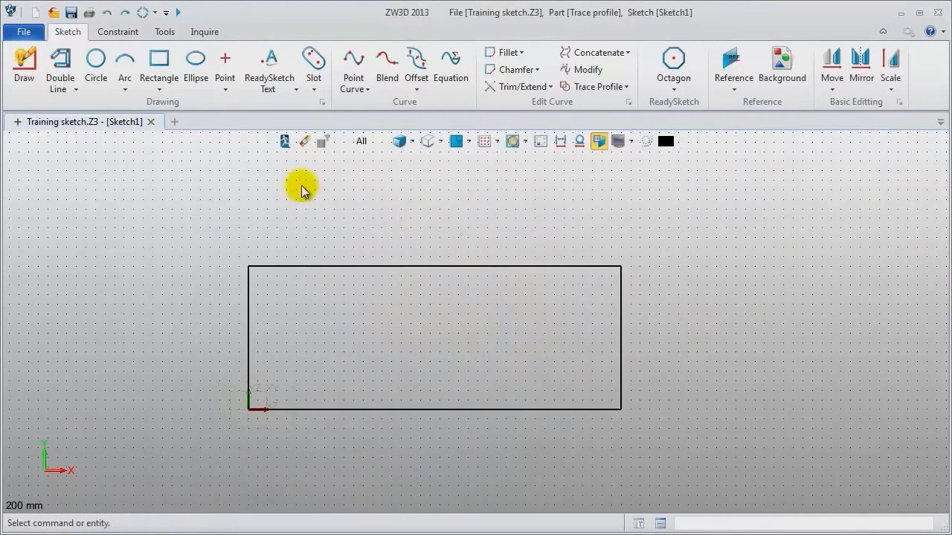
Draw a circle of about 60 mm radius centred on the midpoint of the rectangle's right edge.
click(96, 61)
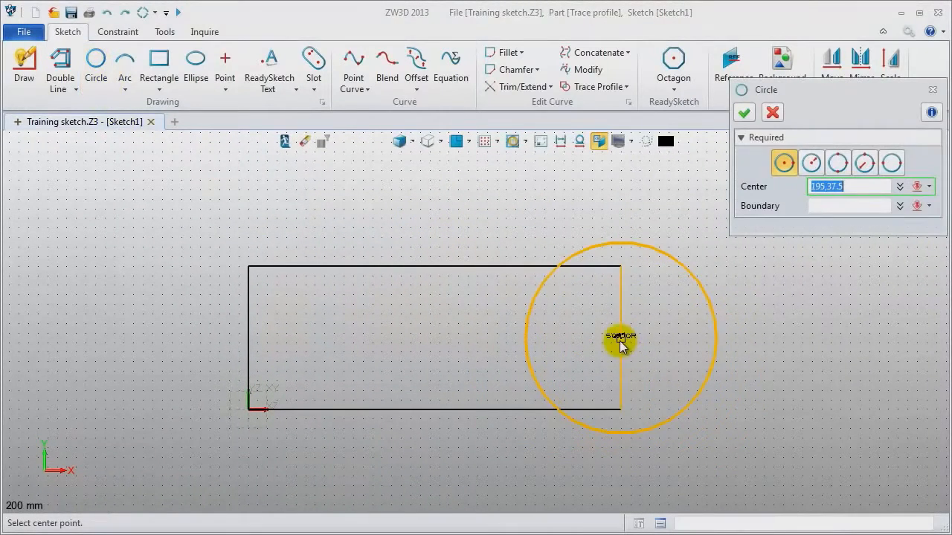
click(621, 344)
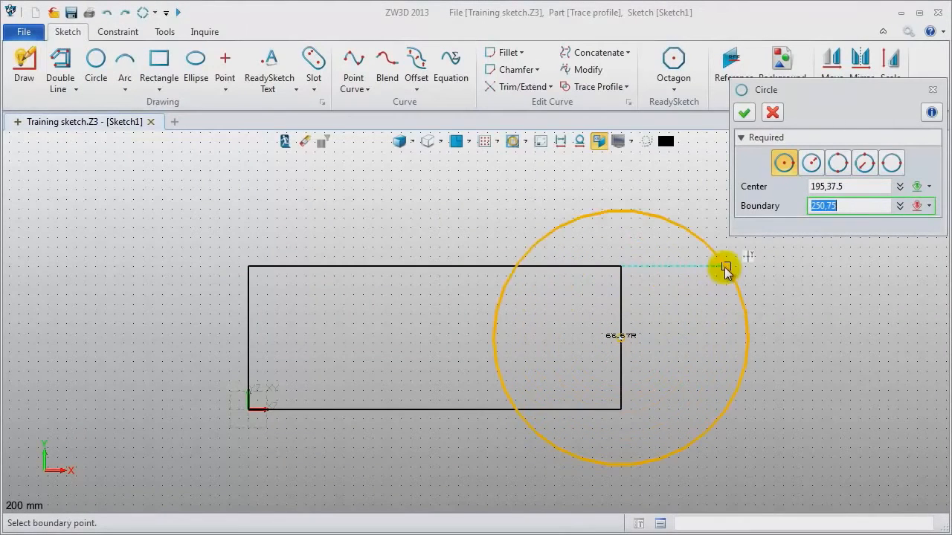
click(726, 287)
middle_click(667, 313)
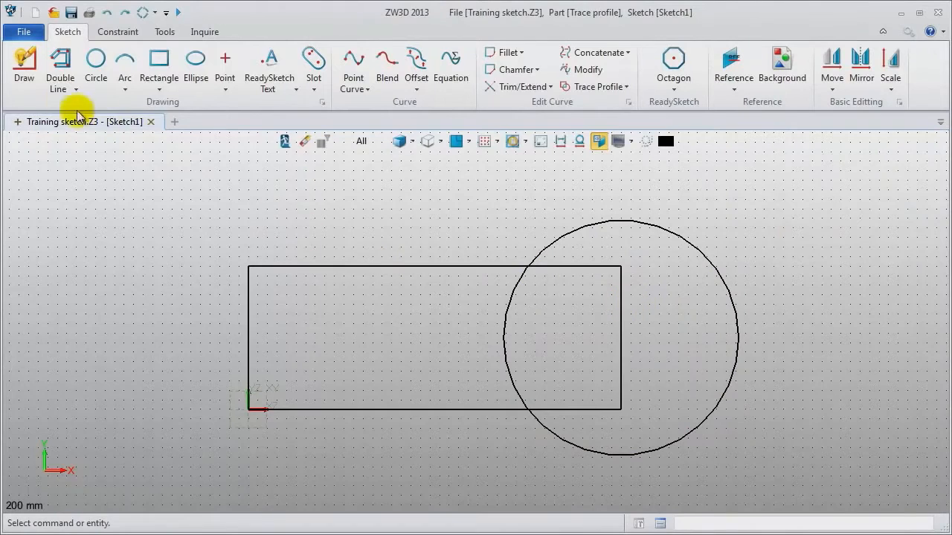
Draw a circle of about 25 mm radius centred on the midpoint of the rectangle's left edge.
click(95, 60)
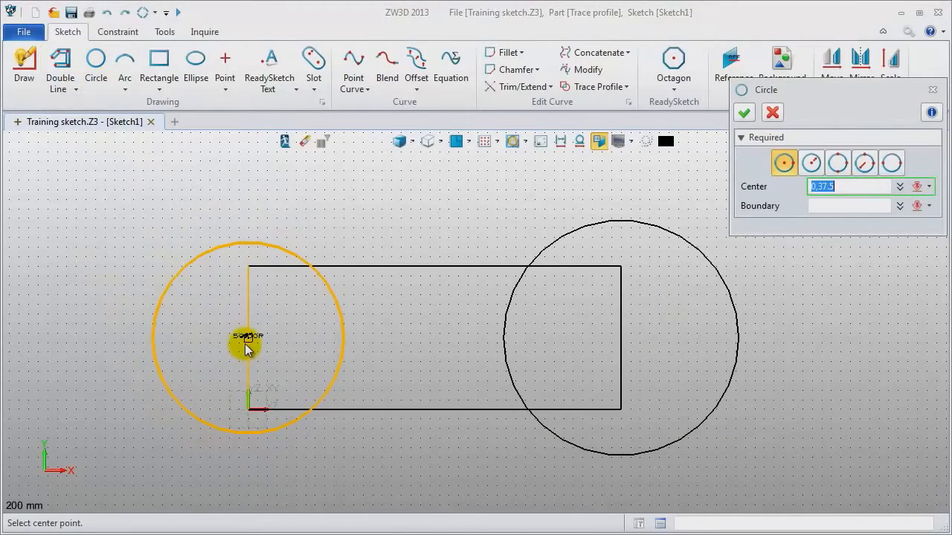
click(248, 337)
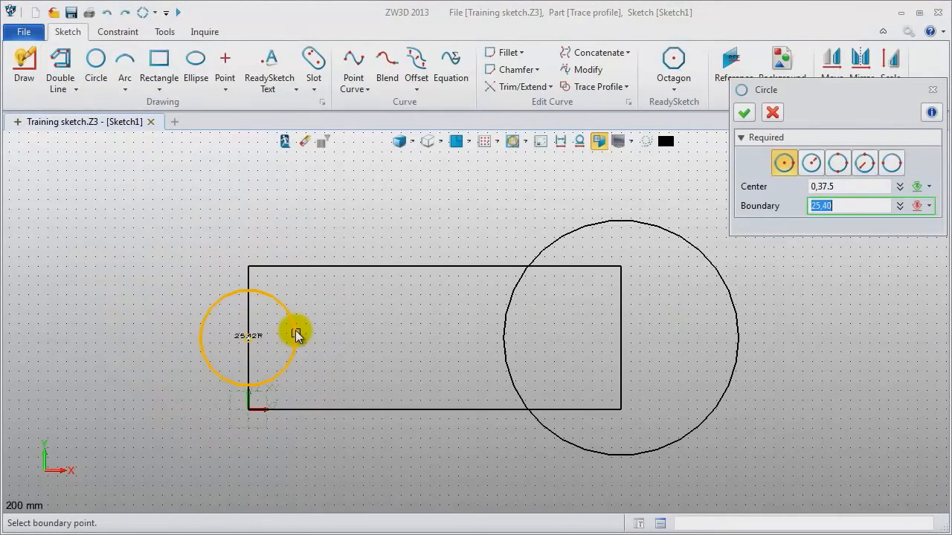
click(295, 335)
middle_click(163, 290)
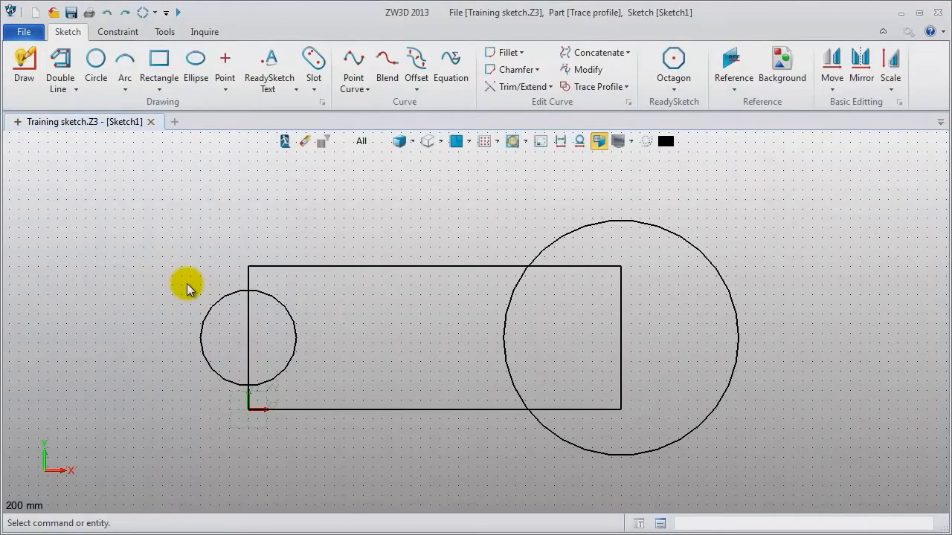
Dimension the rectangle's upper edge and set its length to 200 mm.
click(124, 31)
click(362, 71)
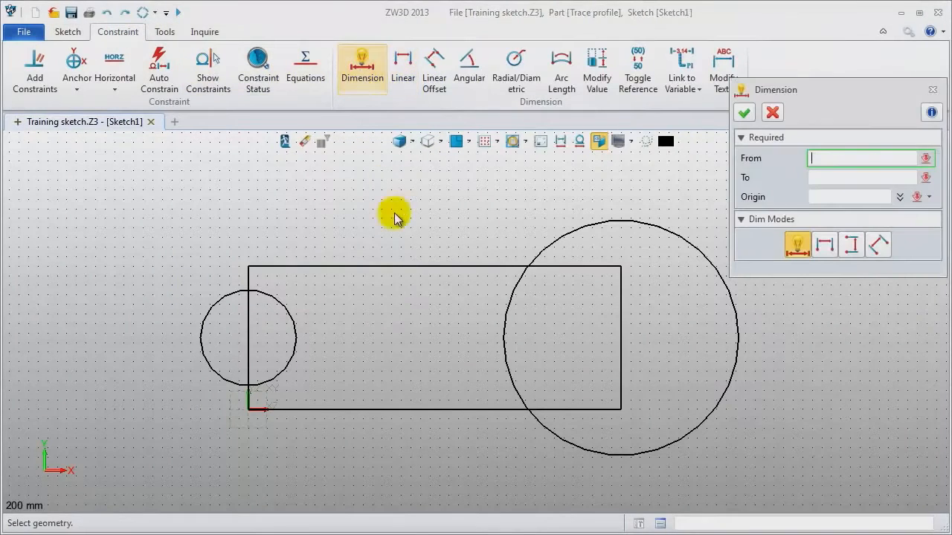
click(421, 267)
middle_click(417, 258)
click(408, 227)
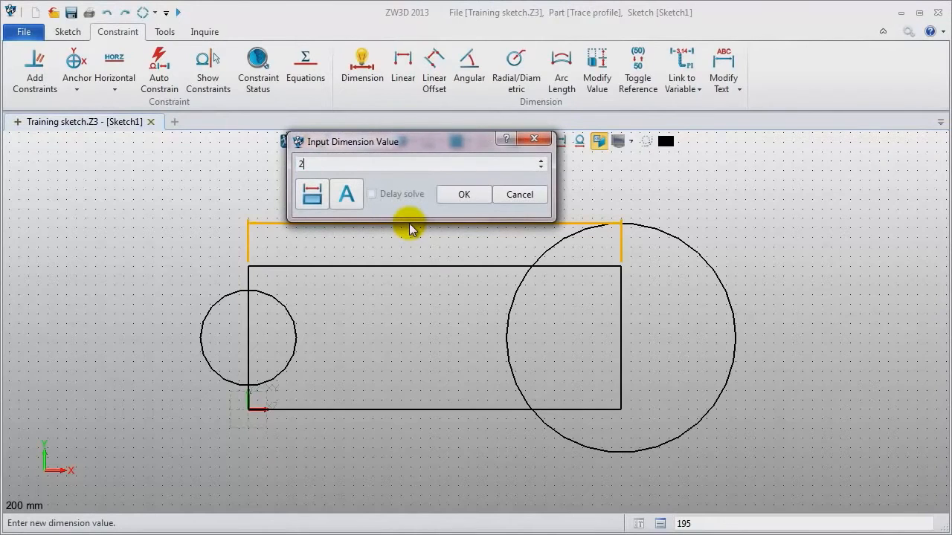
key(Return)
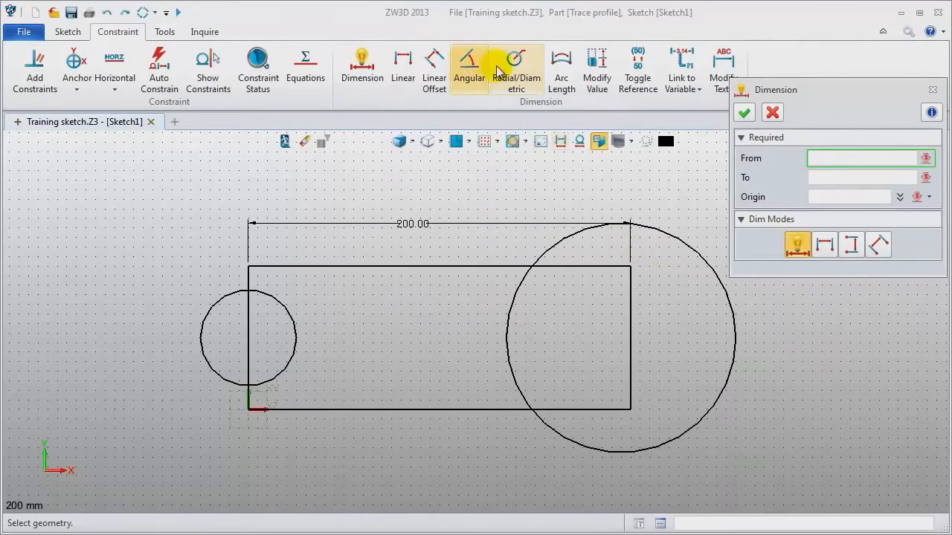
Add a radial dimension of 60 mm to the larger circle.
click(523, 84)
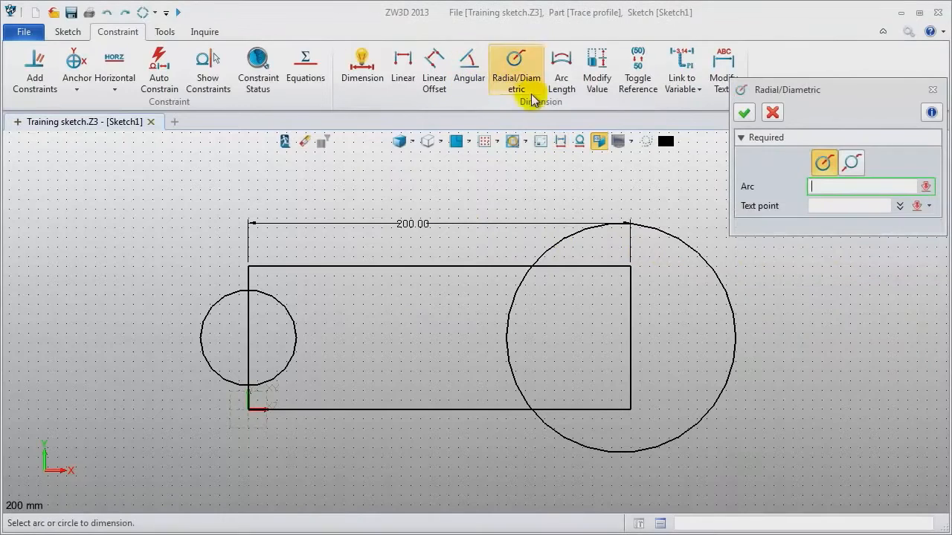
click(705, 269)
click(680, 302)
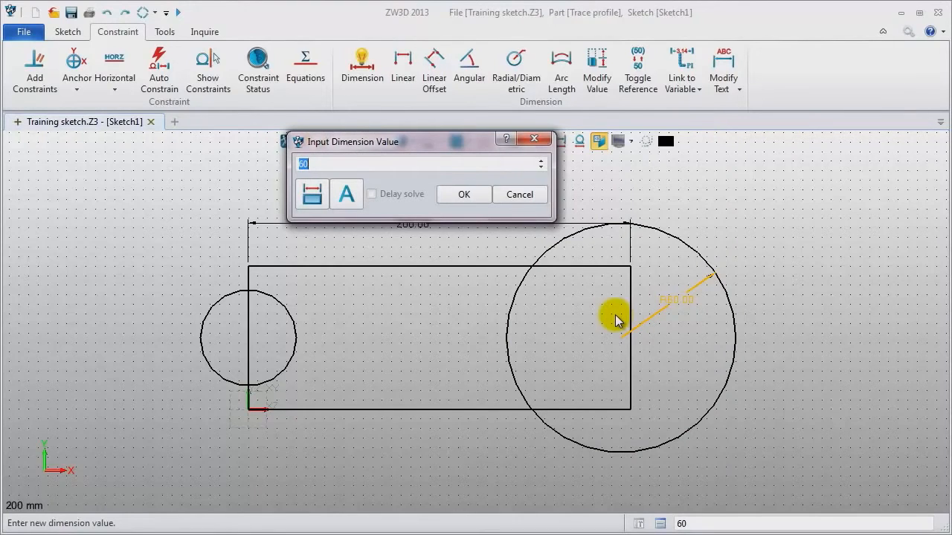
key(Return)
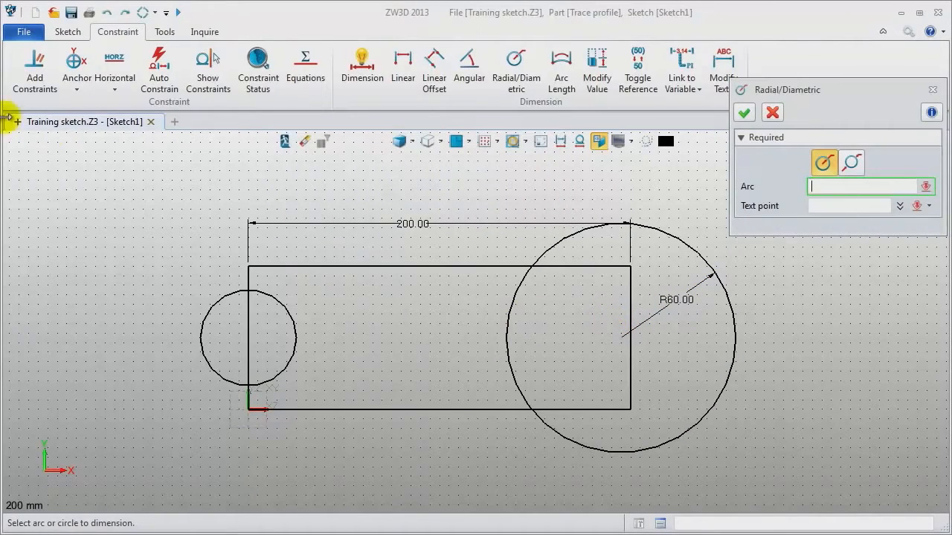
Constrain the larger circle's centre onto the rectangle's right edge with a point-on-line constraint and hide the sketch dimensions.
click(34, 71)
click(631, 344)
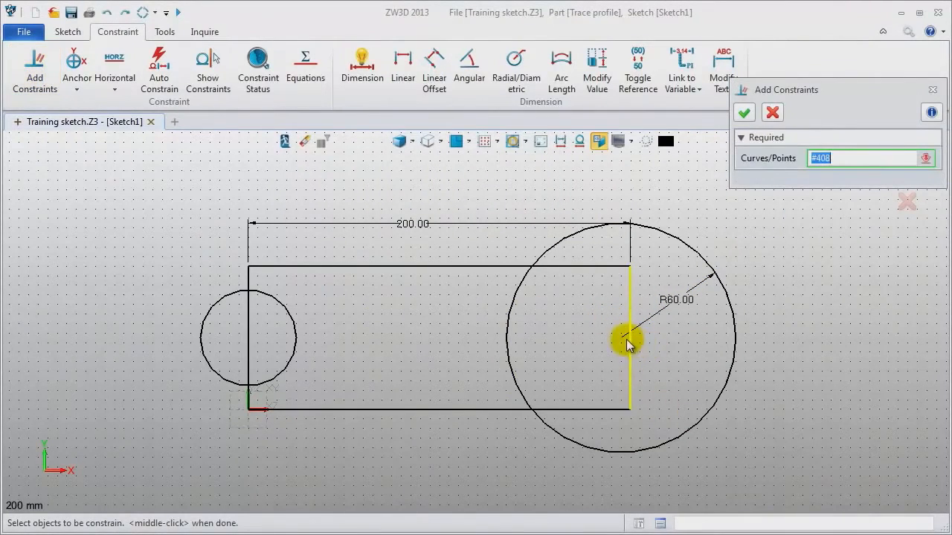
click(622, 339)
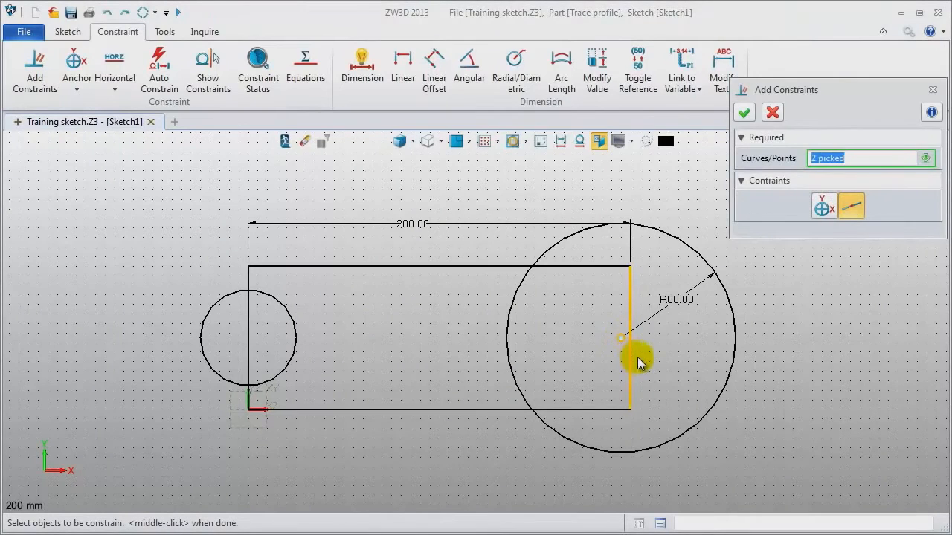
middle_click(851, 330)
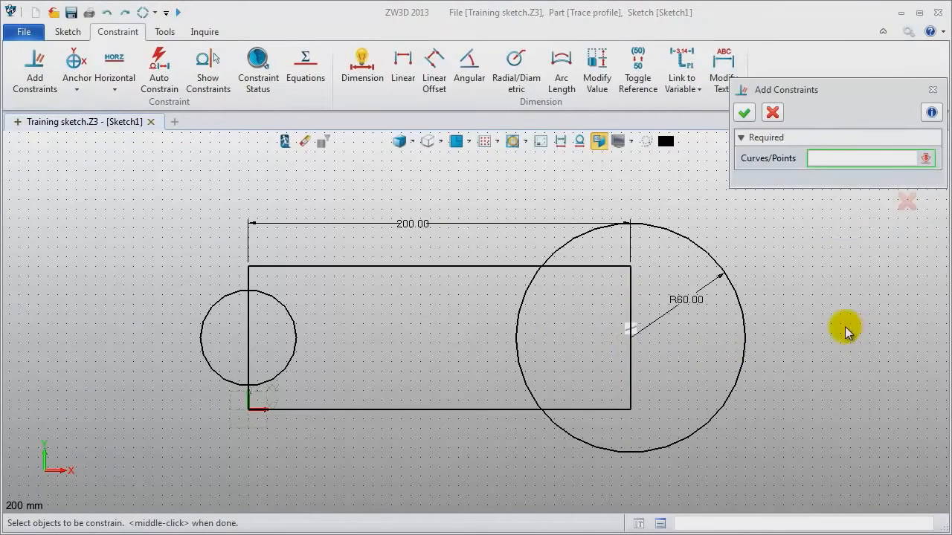
click(933, 89)
click(557, 148)
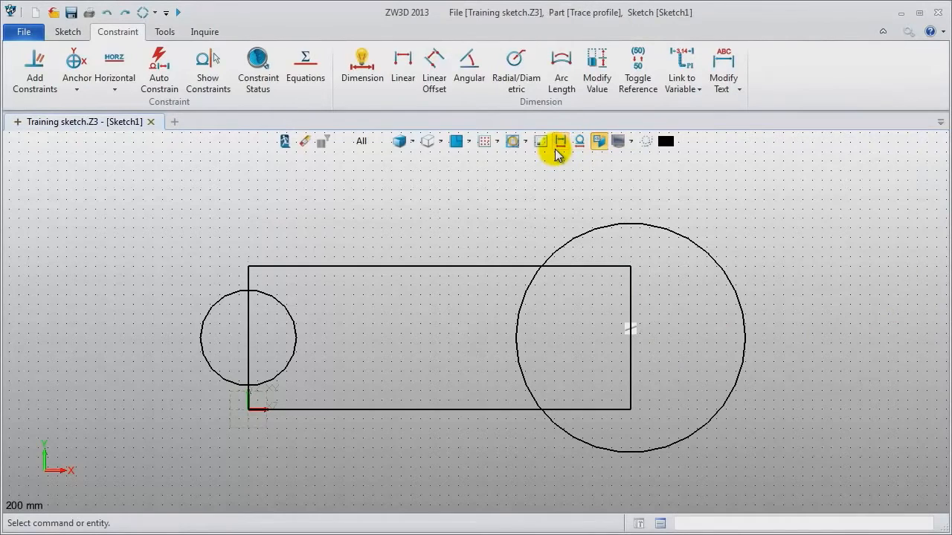
Trace a closed profile along the rectangle's long edges, the larger circle's outer arc and the smaller circle's inner arc, and exit the sketch.
click(66, 33)
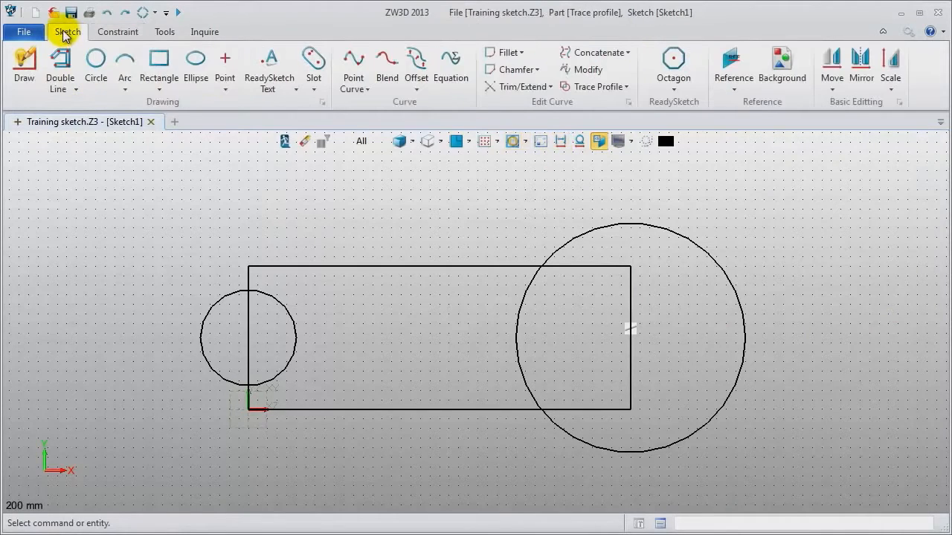
click(577, 86)
click(476, 266)
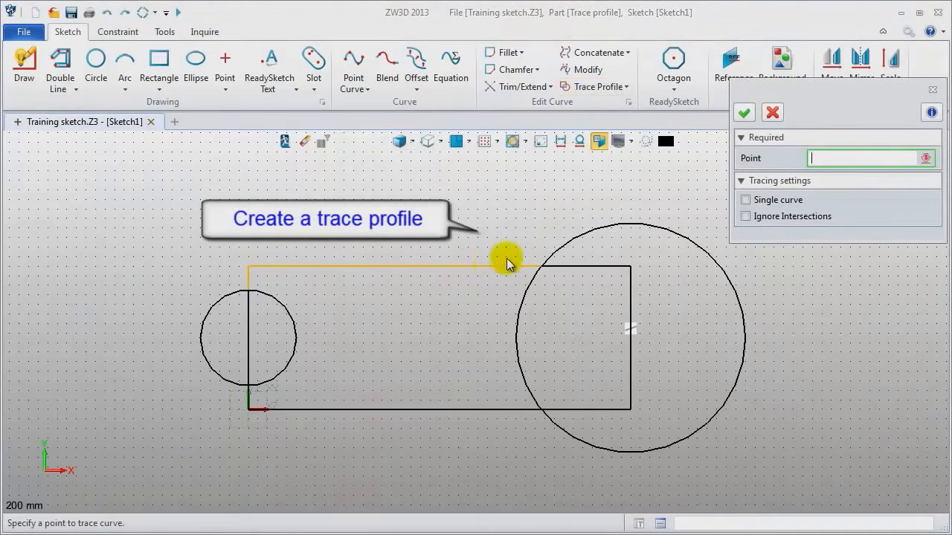
click(596, 238)
click(487, 409)
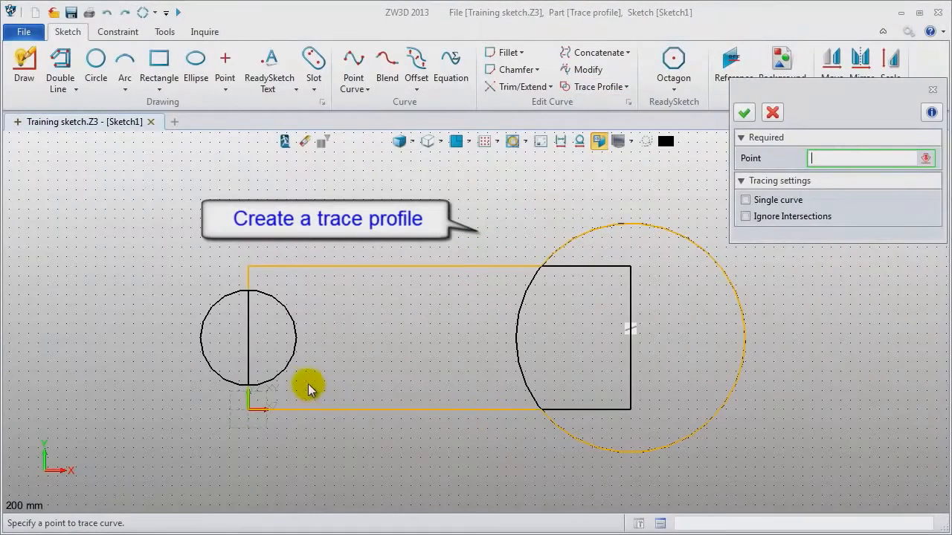
click(295, 362)
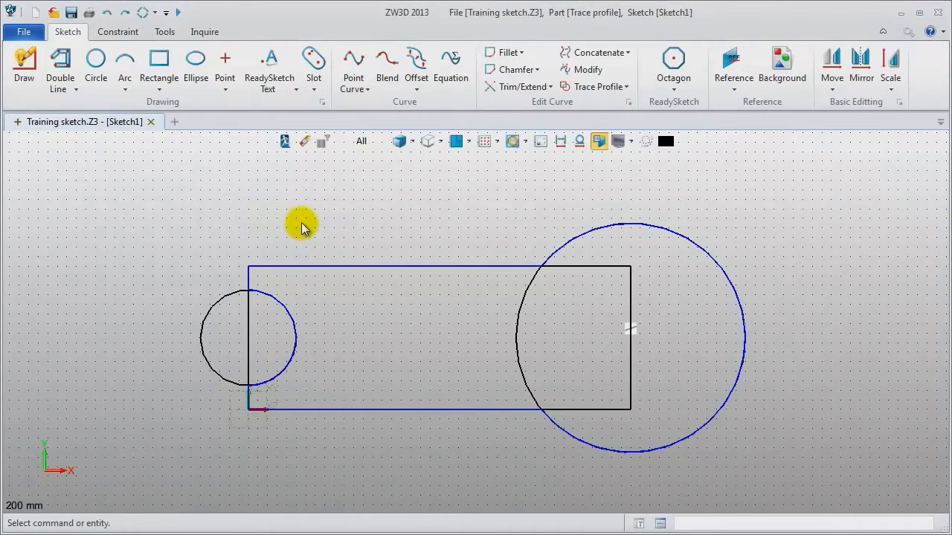
click(285, 145)
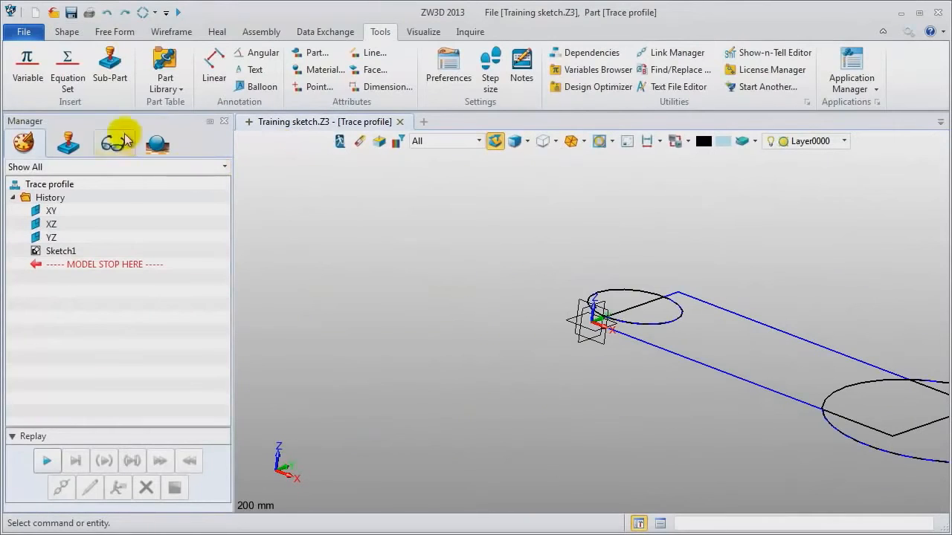
Extrude the traced profile of Sketch1 with the Symmetrical type and an end value of 18 mm.
click(66, 31)
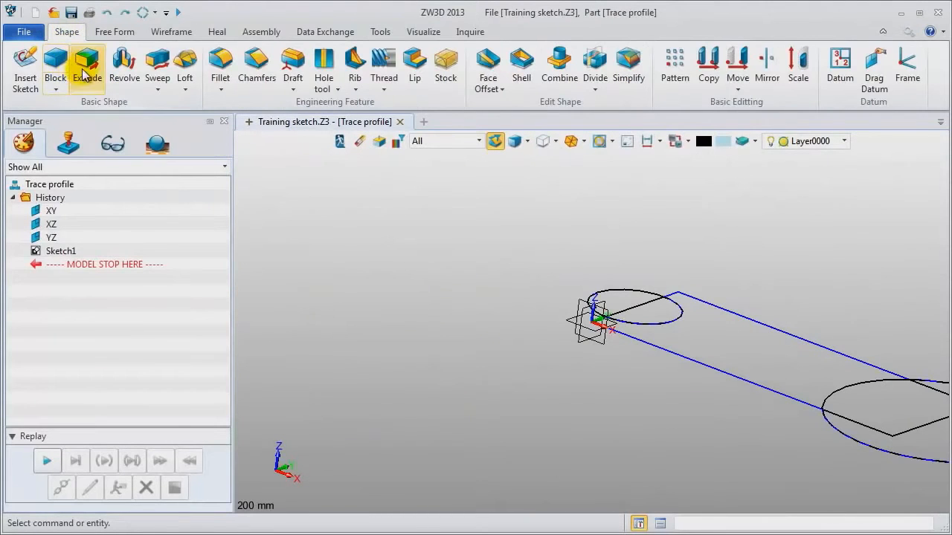
click(87, 71)
click(695, 366)
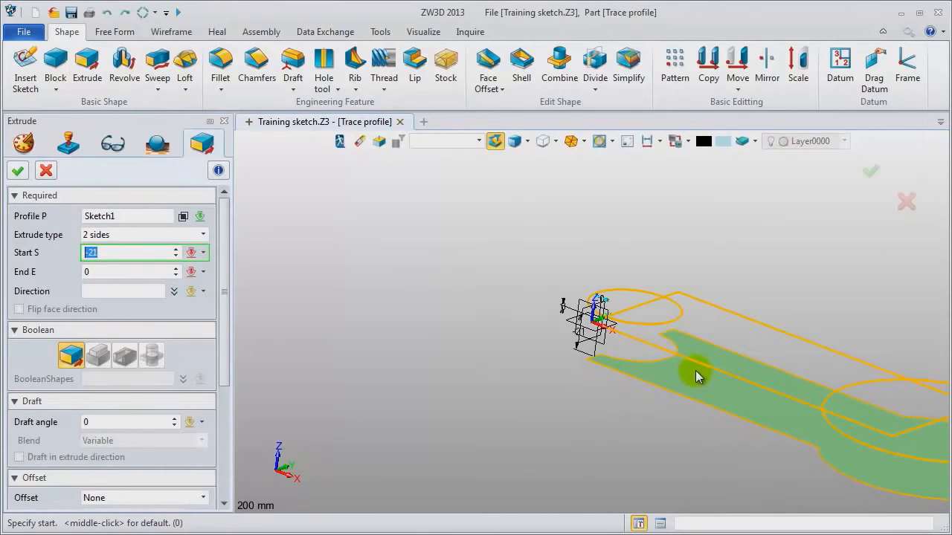
click(696, 371)
click(700, 298)
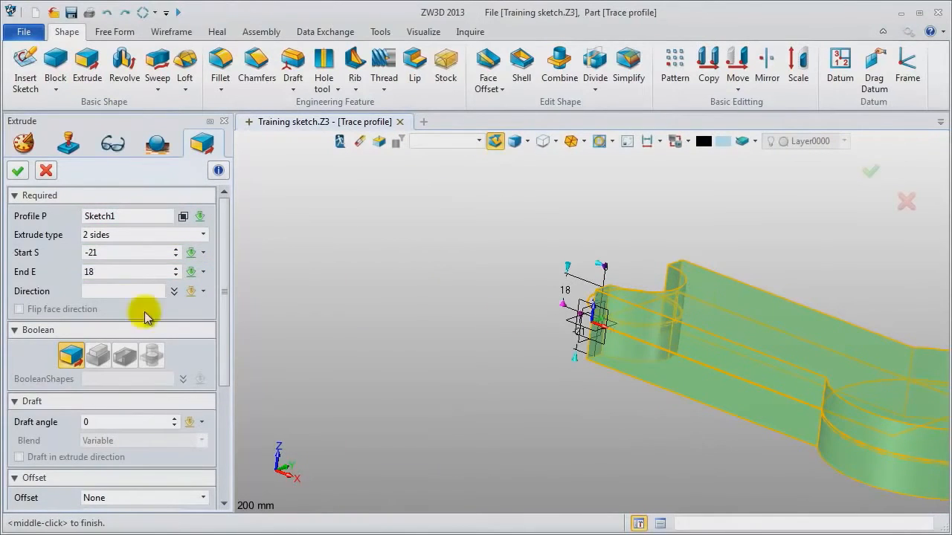
click(197, 235)
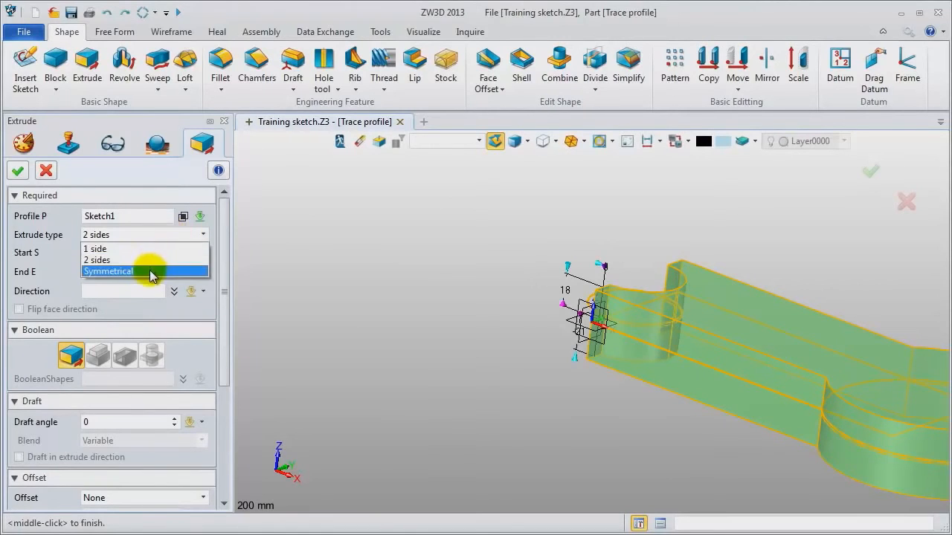
click(151, 269)
middle_click(308, 309)
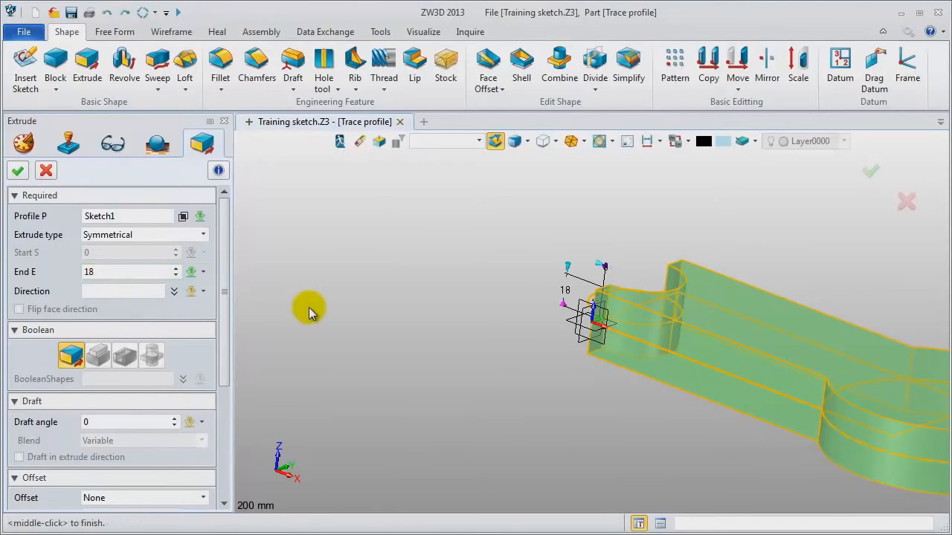
middle_click(309, 308)
key(ctrl+Home)
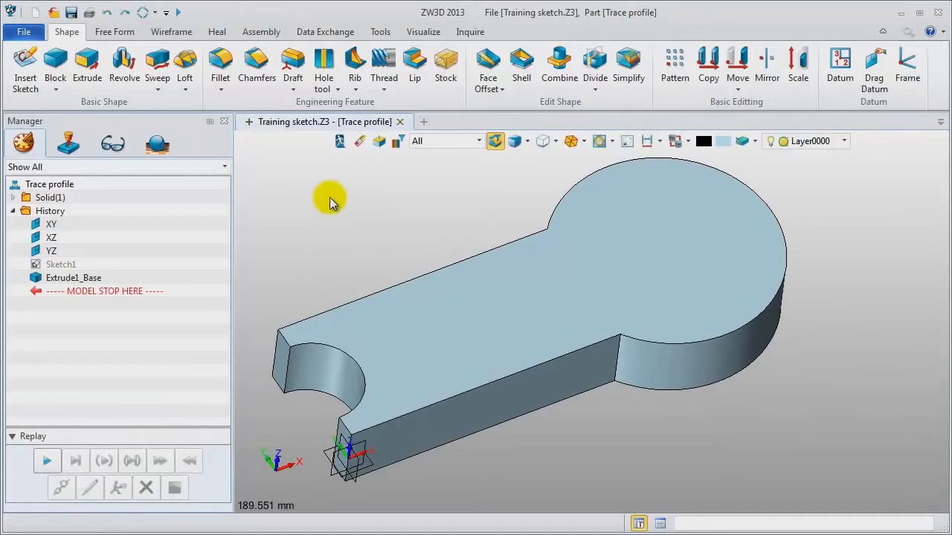
Create a new sketch on the top face of the extruded solid.
right_click(329, 198)
click(382, 287)
click(525, 297)
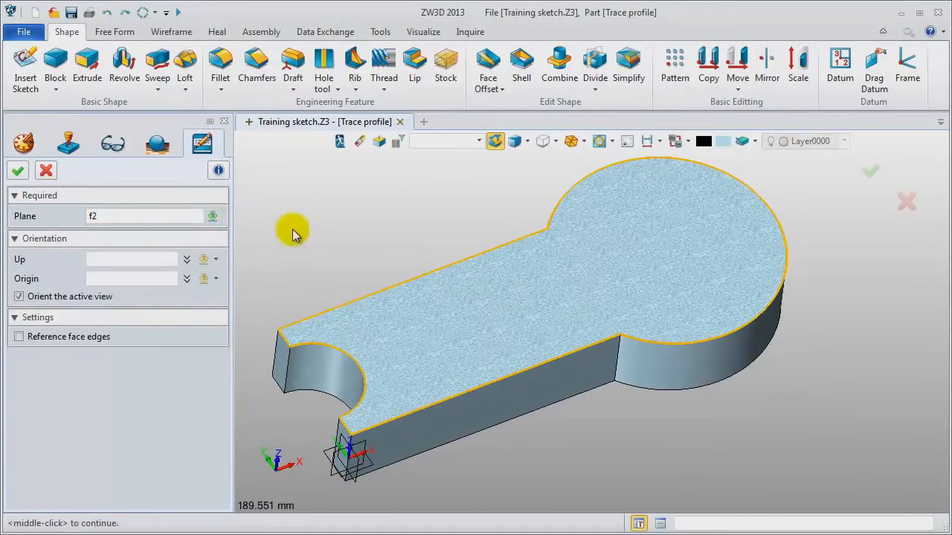
middle_click(354, 233)
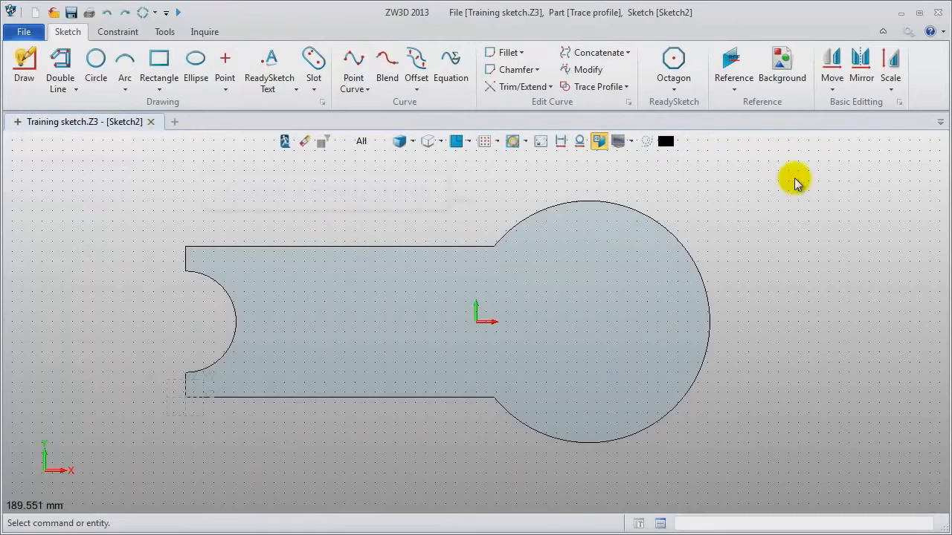
Place an Octagon ReadySketch in the rounded head with its base point at 60,0.
click(676, 90)
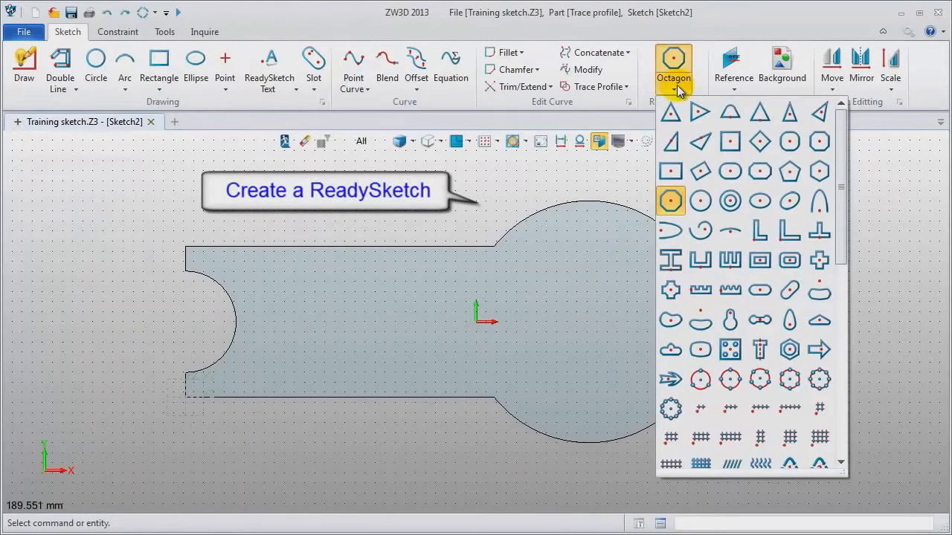
click(670, 201)
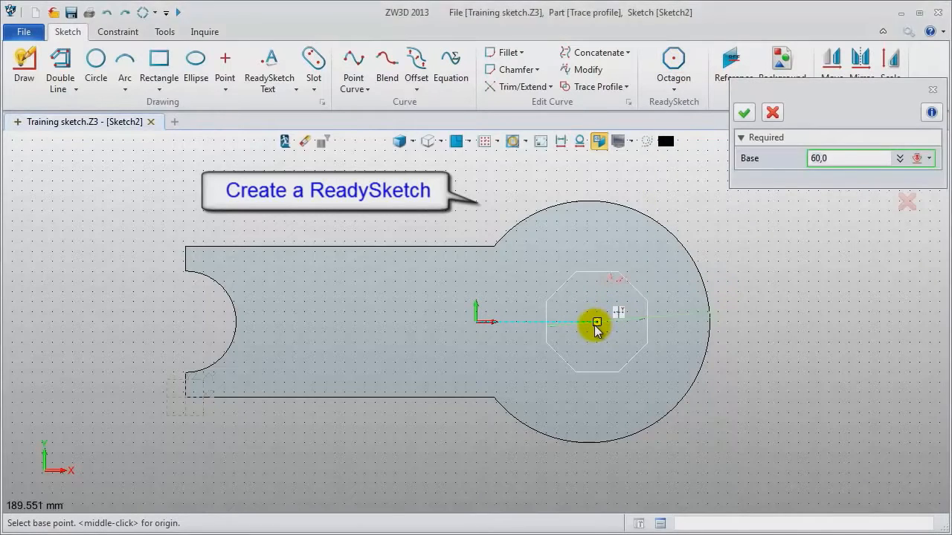
click(595, 325)
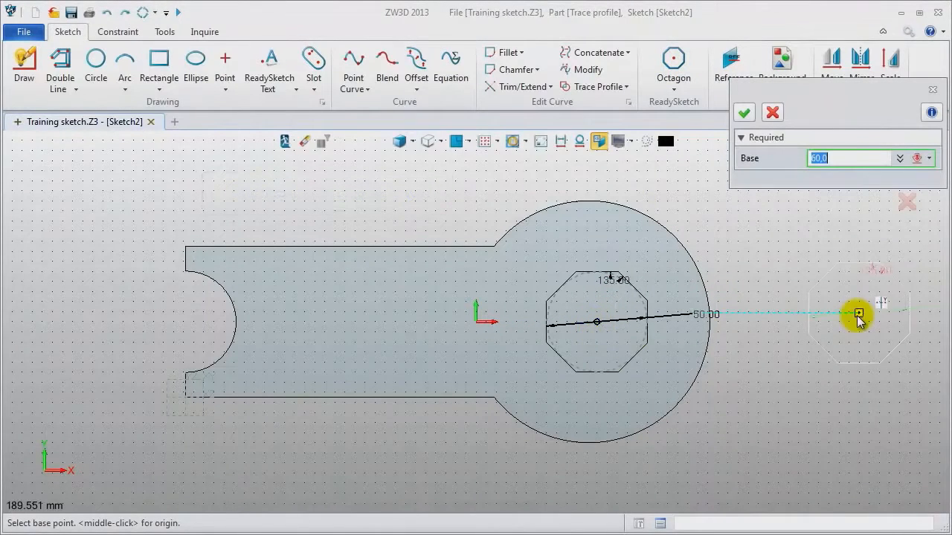
key(Escape)
Switch the current sketch to automatic solving.
double_click(700, 321)
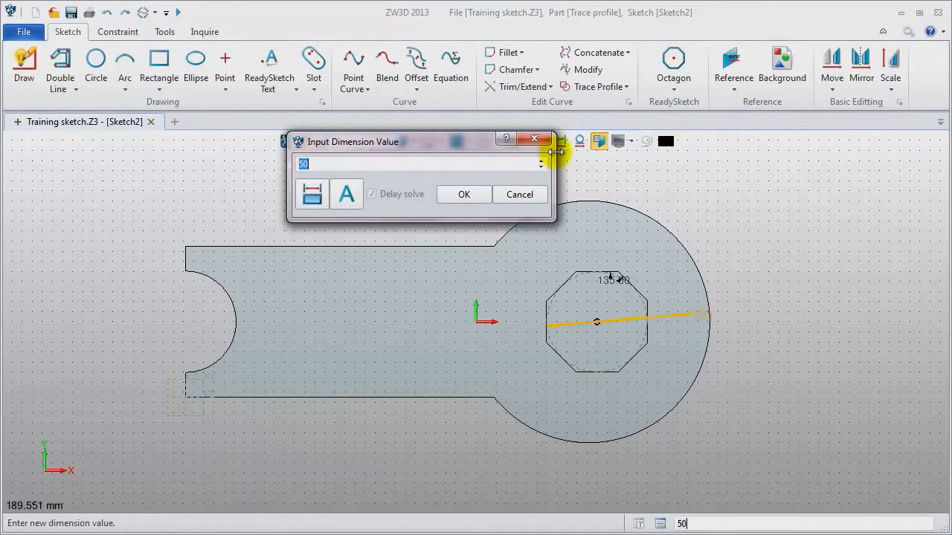
click(537, 139)
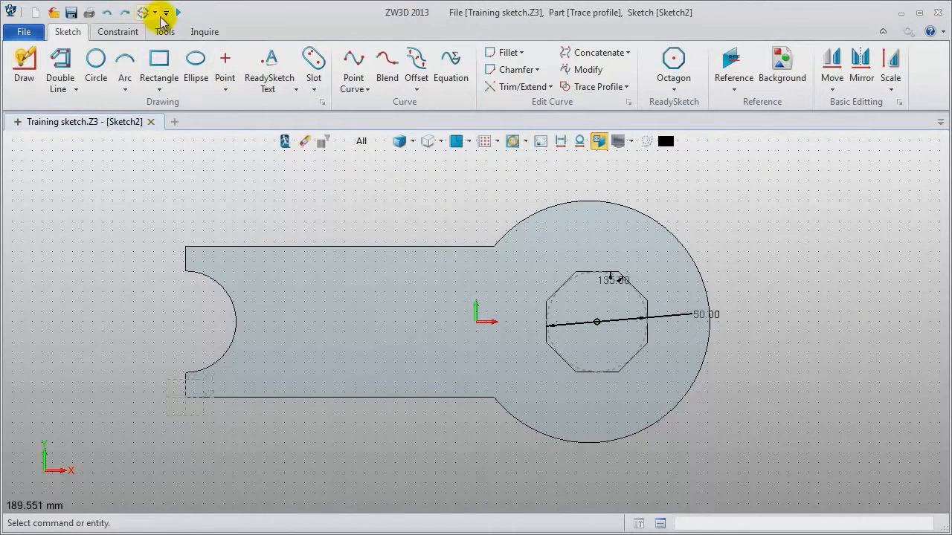
click(153, 13)
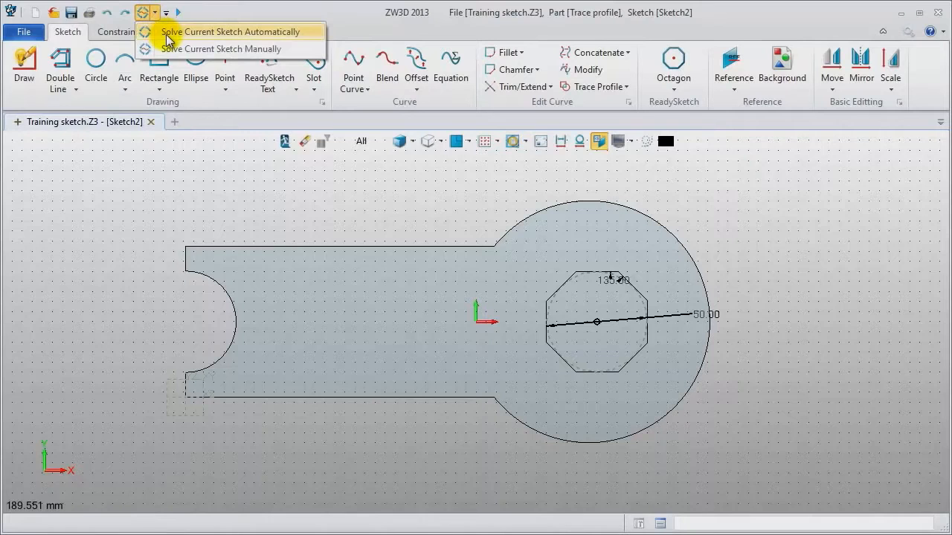
click(165, 34)
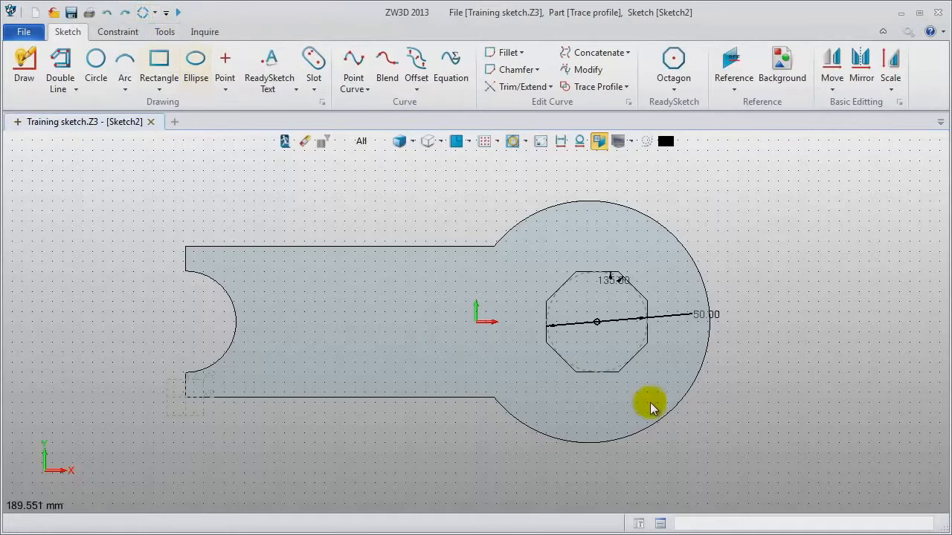
Set the octagon's width dimension to 60 mm, hide the dimensions and exit the sketch.
double_click(699, 316)
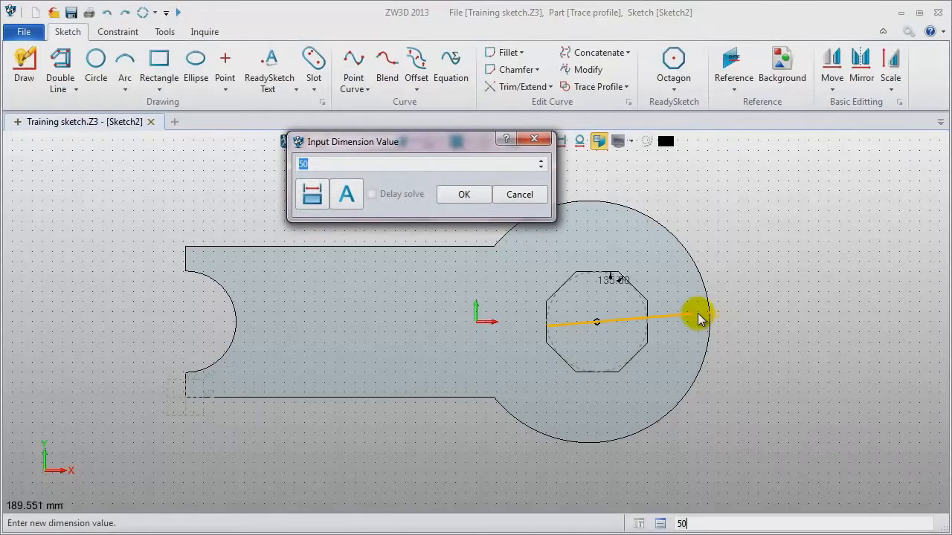
key(Return)
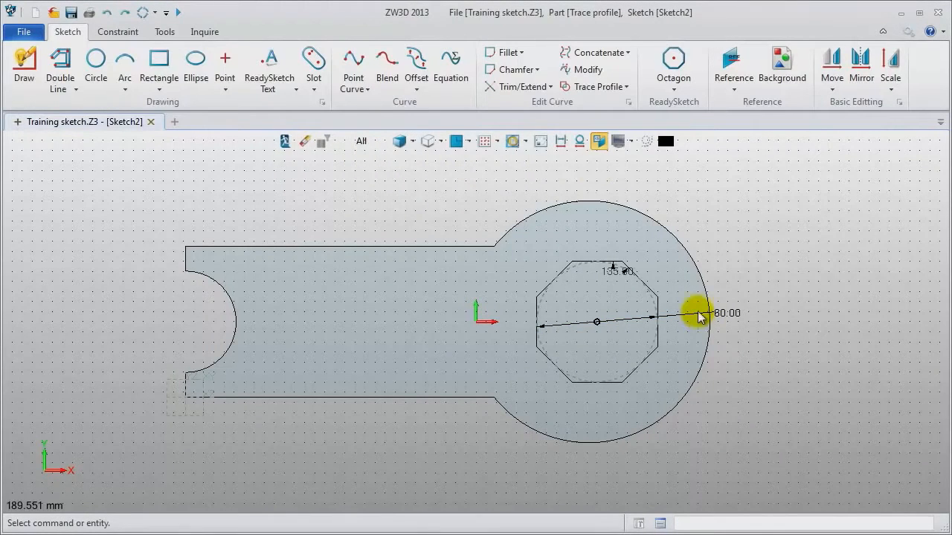
click(560, 142)
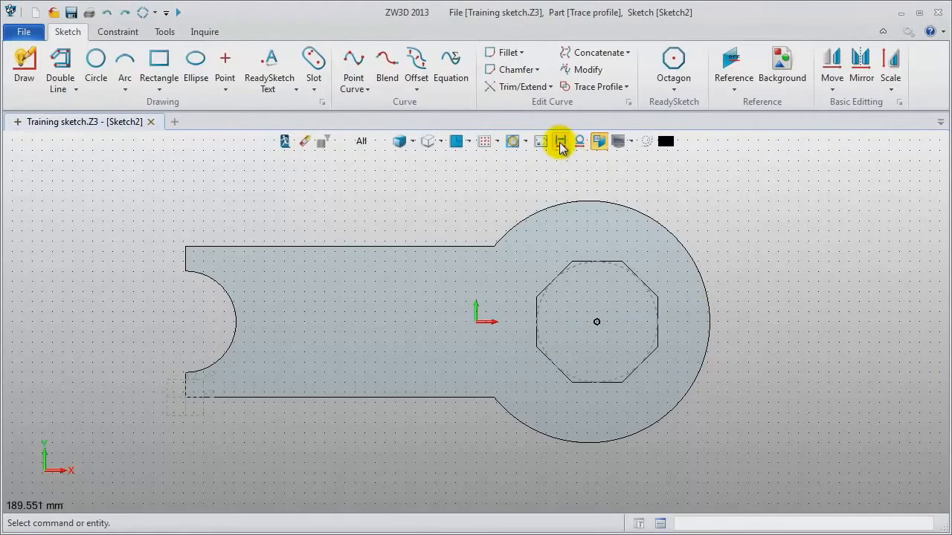
click(287, 145)
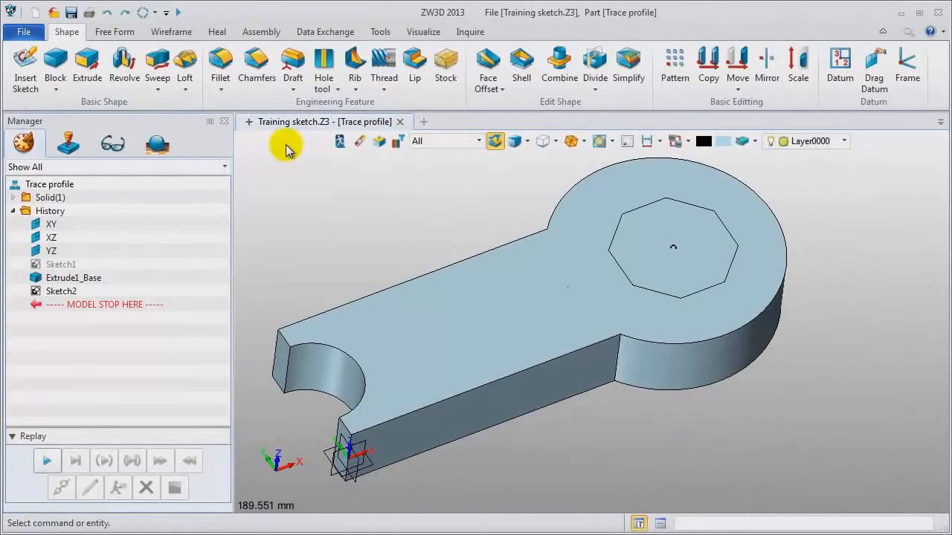
Cut the octagon sketch through the rounded head with a symmetrical extrude and an end value of 34 mm.
click(87, 65)
click(672, 296)
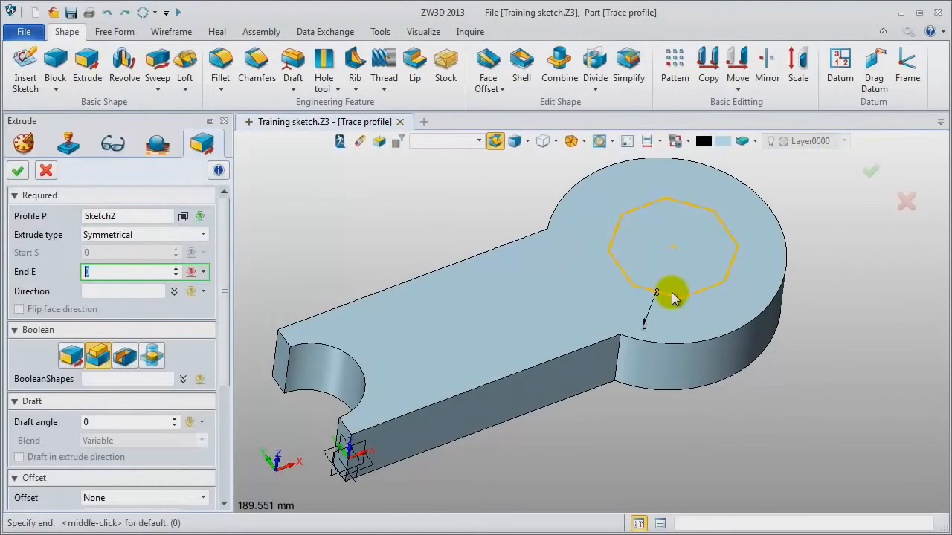
click(126, 357)
text(32)
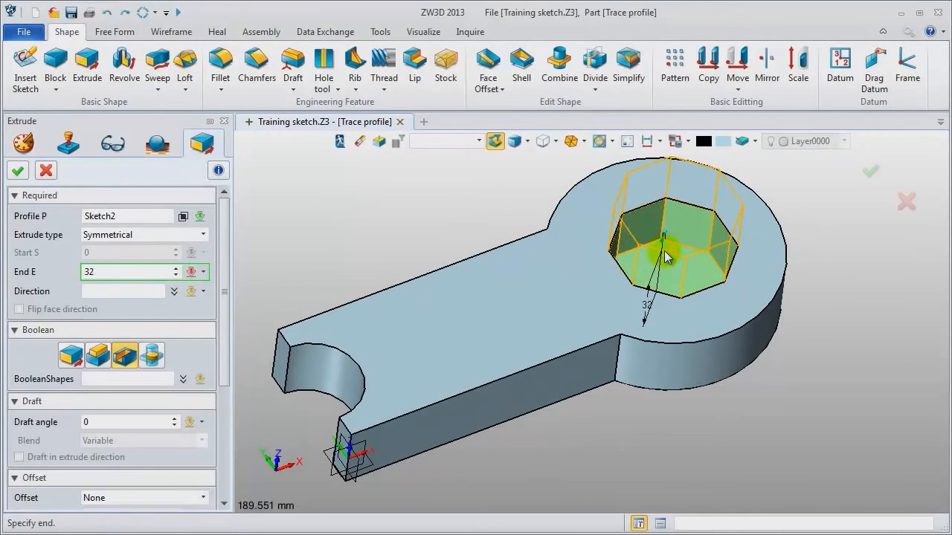
scroll(112, 274, up, 8)
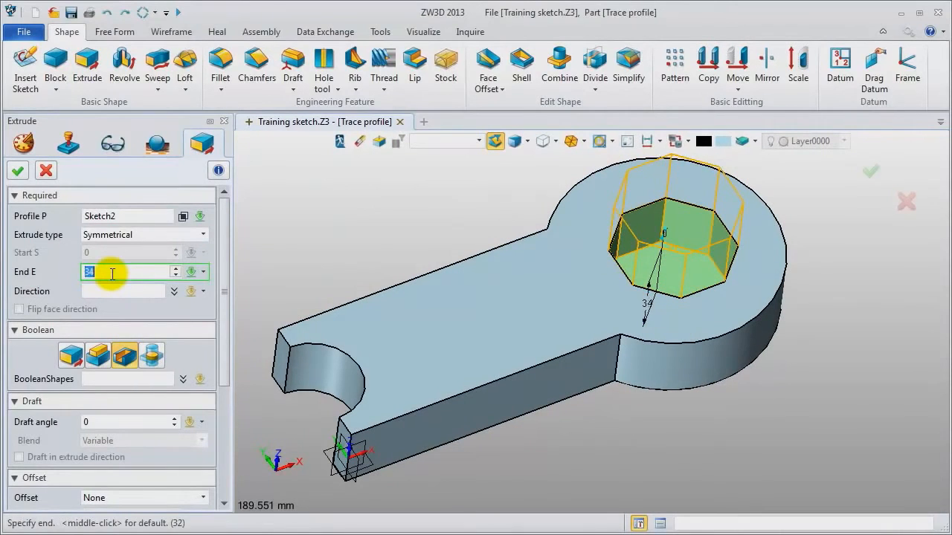
click(19, 172)
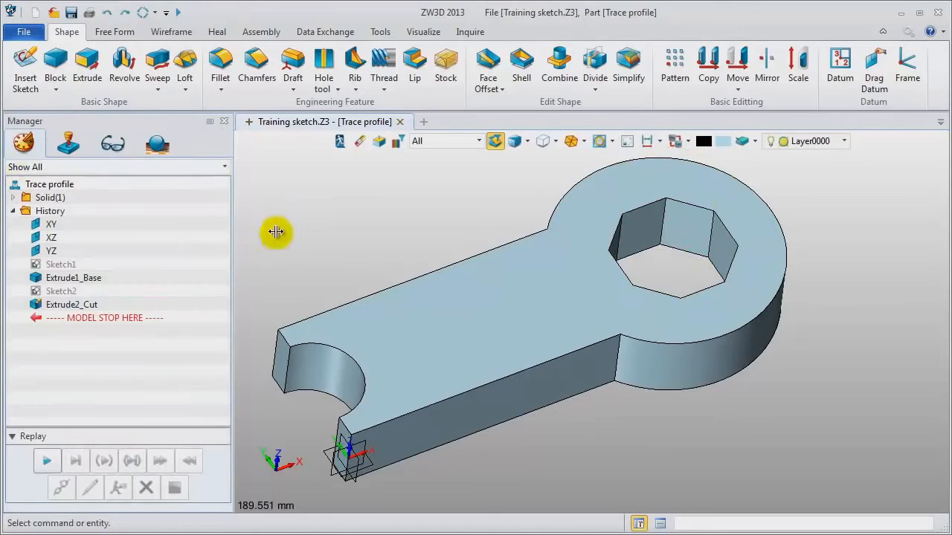
Create another sketch on the solid's top face around the octagonal hole.
right_click(390, 250)
click(439, 329)
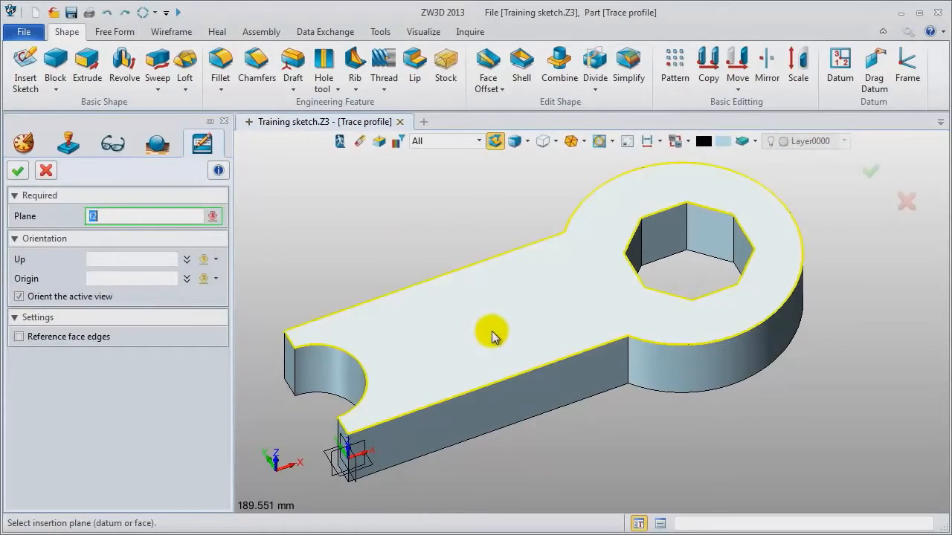
click(492, 331)
middle_click(408, 247)
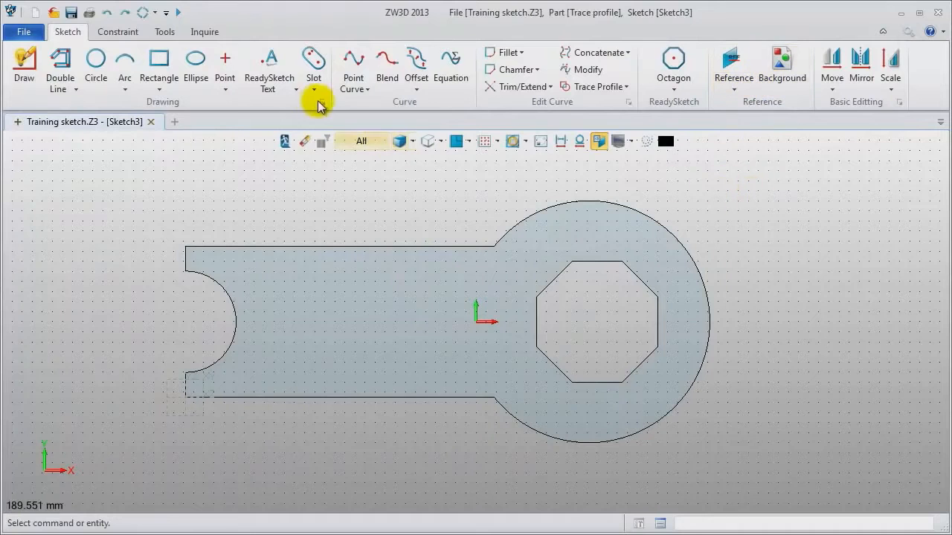
Place the ReadySketch text "ReadySketch Text" at -115,-25, enlarge its font size and exit the sketch.
click(283, 78)
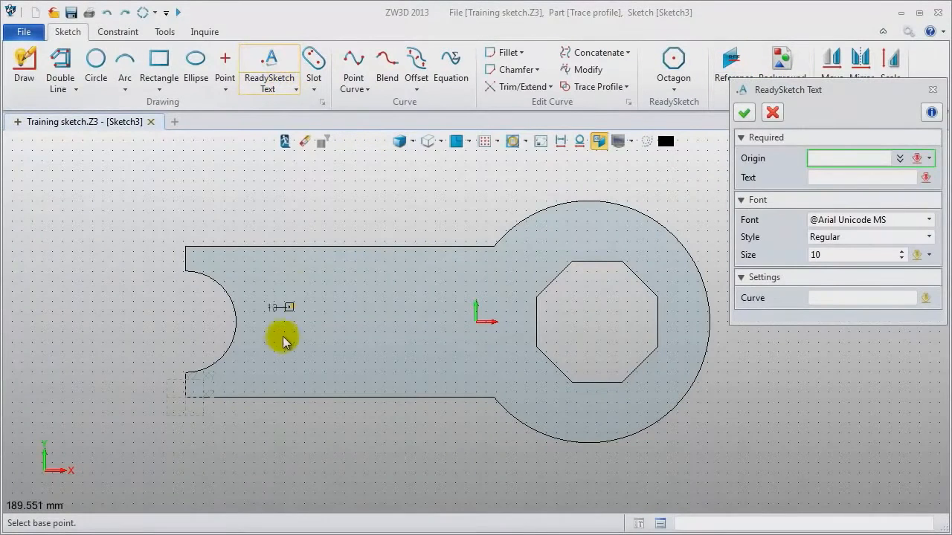
click(242, 377)
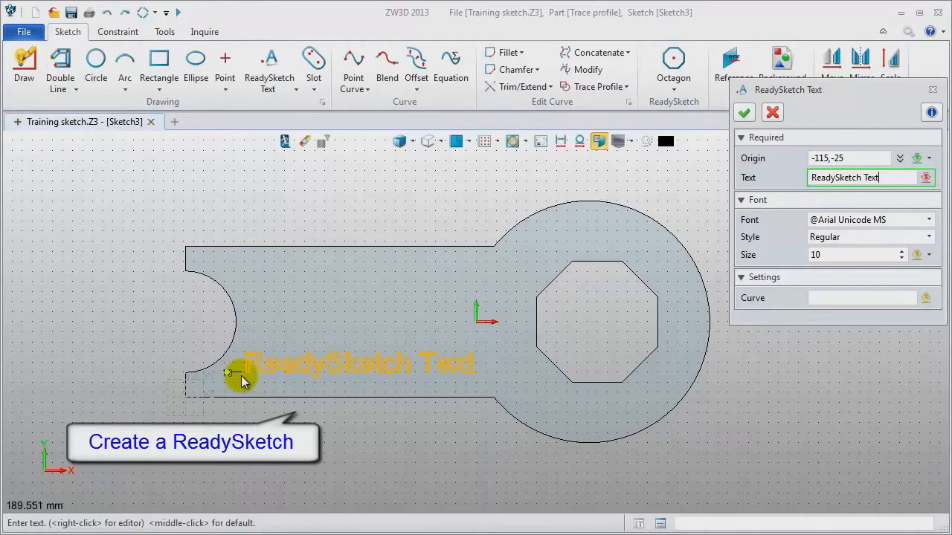
click(814, 255)
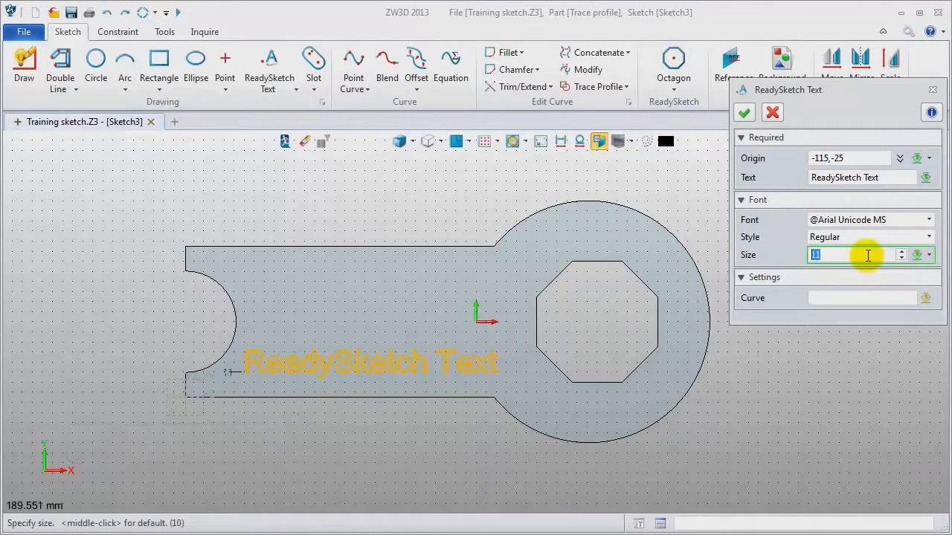
click(744, 113)
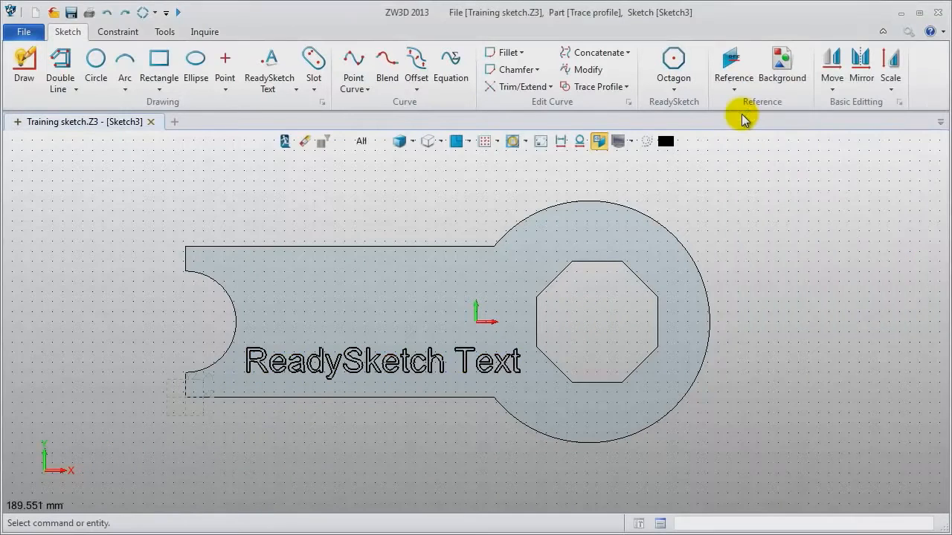
scroll(397, 429, up, 3)
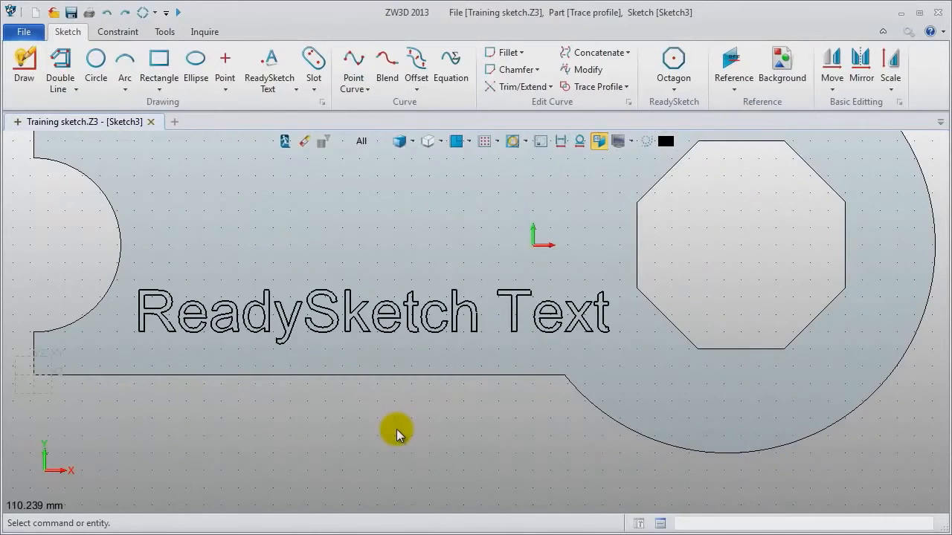
scroll(396, 429, down, 2)
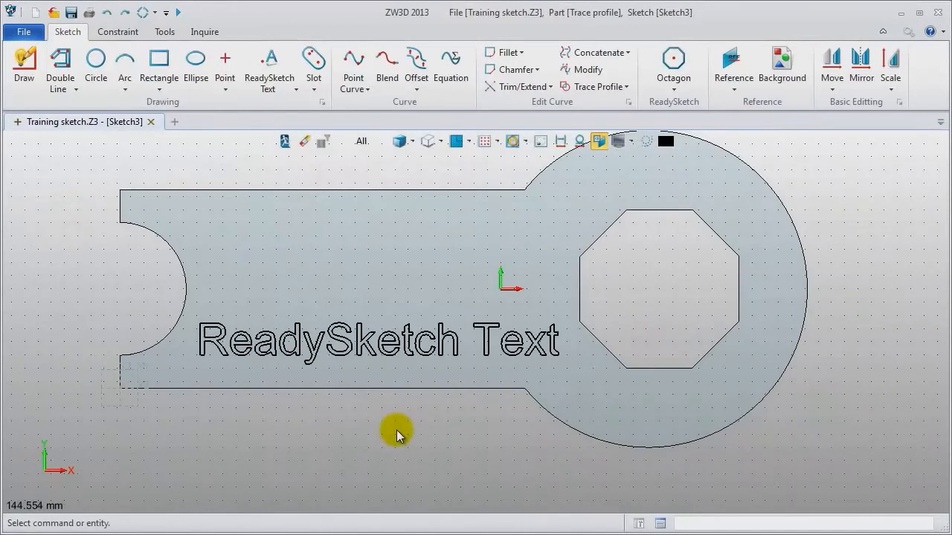
click(285, 144)
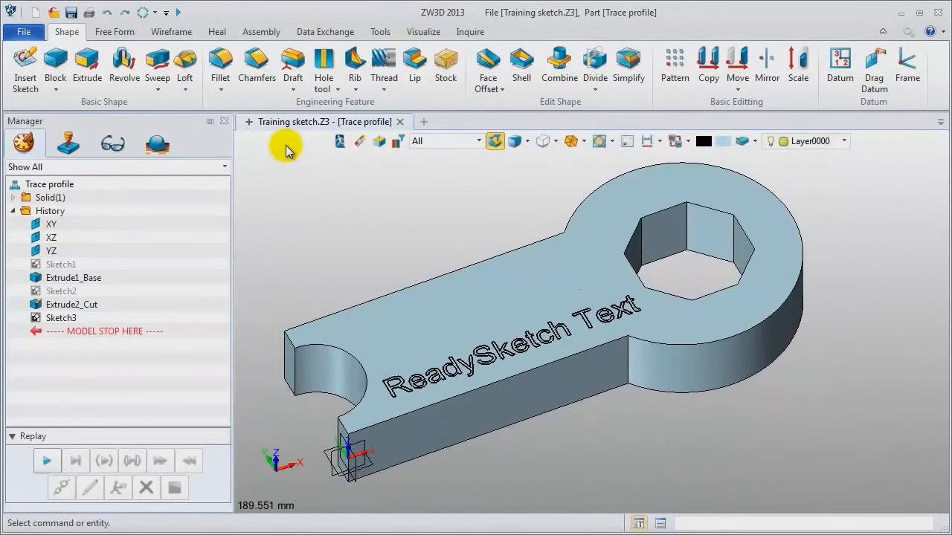
Extrude the text sketch as an added boss on the solid, using 2 sides with start 0 and end 2 mm.
click(87, 65)
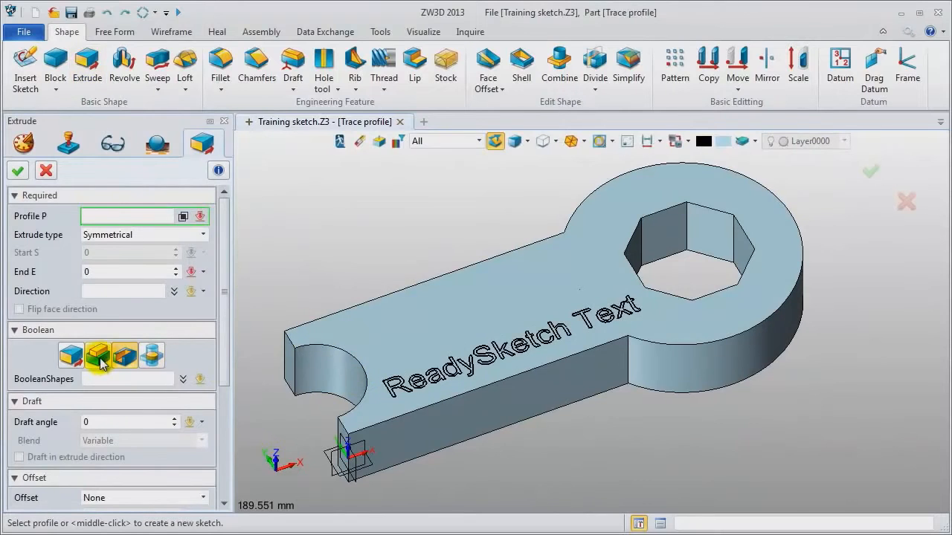
click(423, 388)
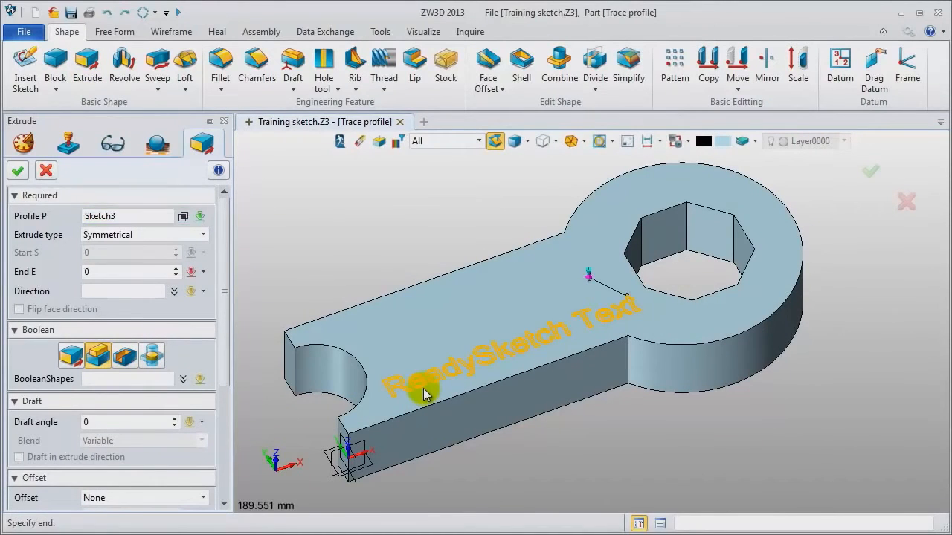
click(178, 235)
click(134, 257)
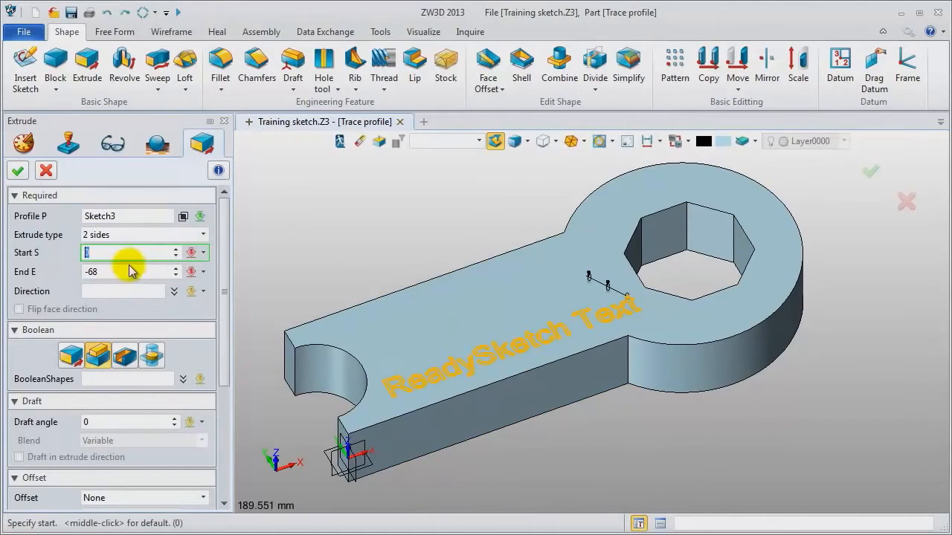
click(121, 271)
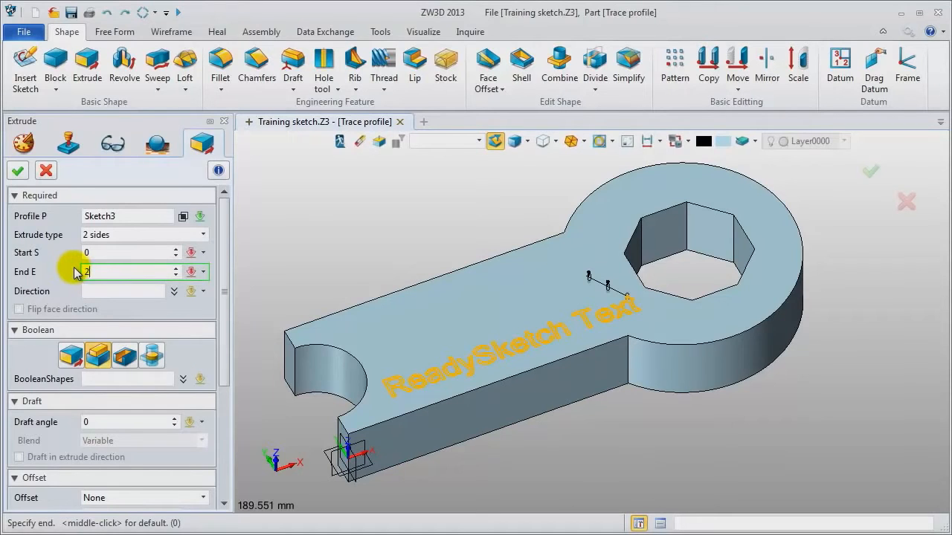
text(2)
key(Return)
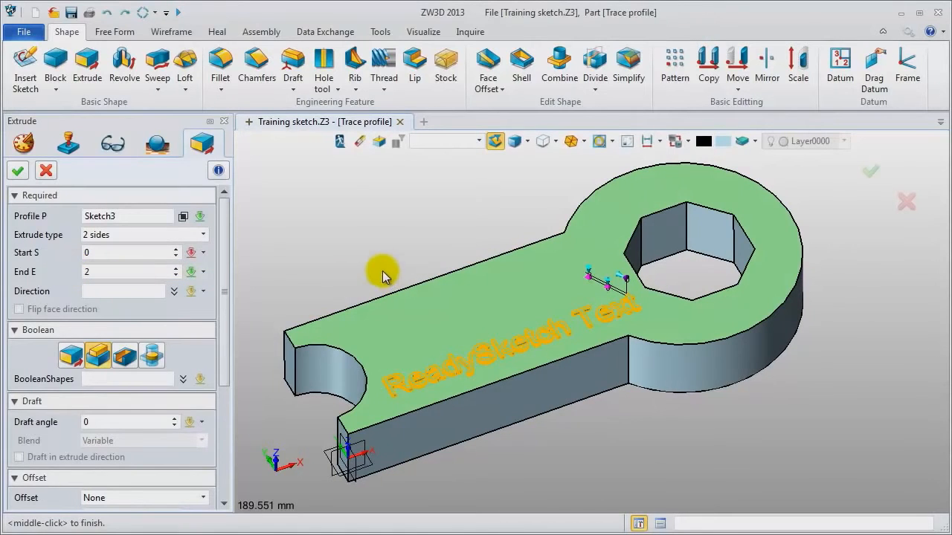
middle_drag(372, 232, 381, 262)
click(16, 173)
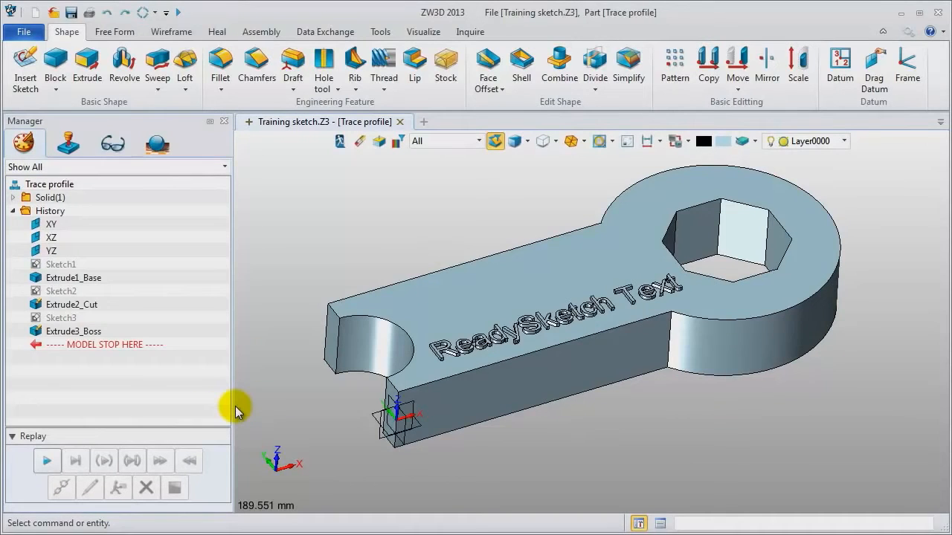
Reopen the base extrusion's Sketch1 for editing and show its dimensions.
right_click(63, 267)
click(72, 251)
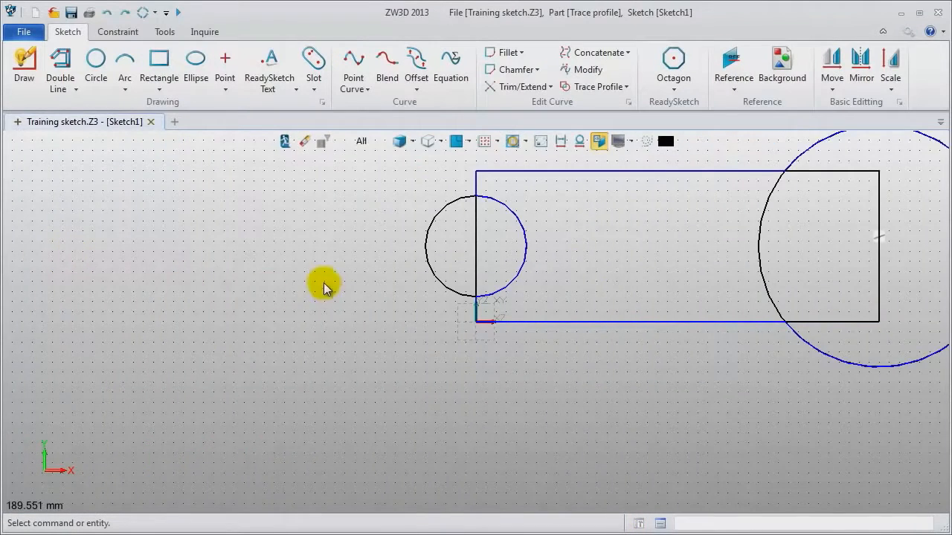
click(560, 142)
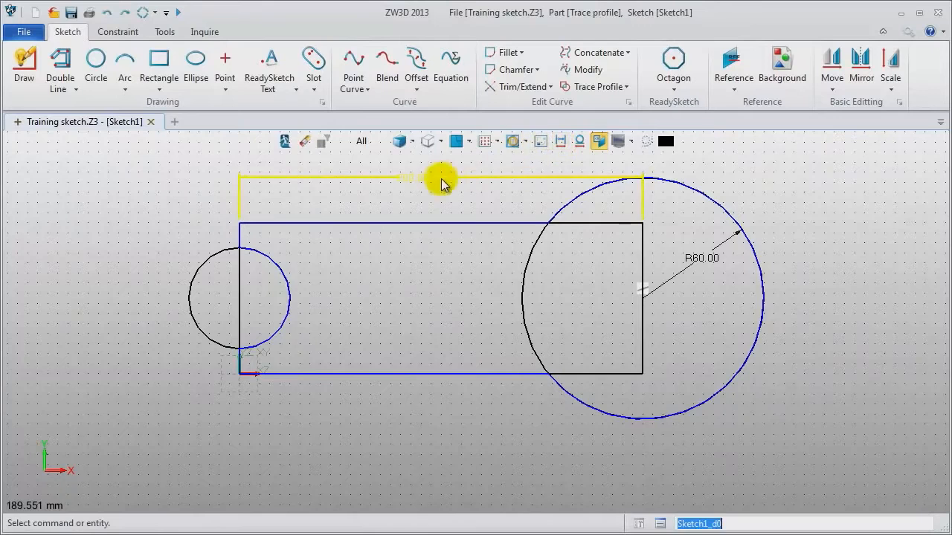
Set the large circle's radius to 70 mm and switch the current sketch to automatic solving.
double_click(719, 254)
text(70)
key(Return)
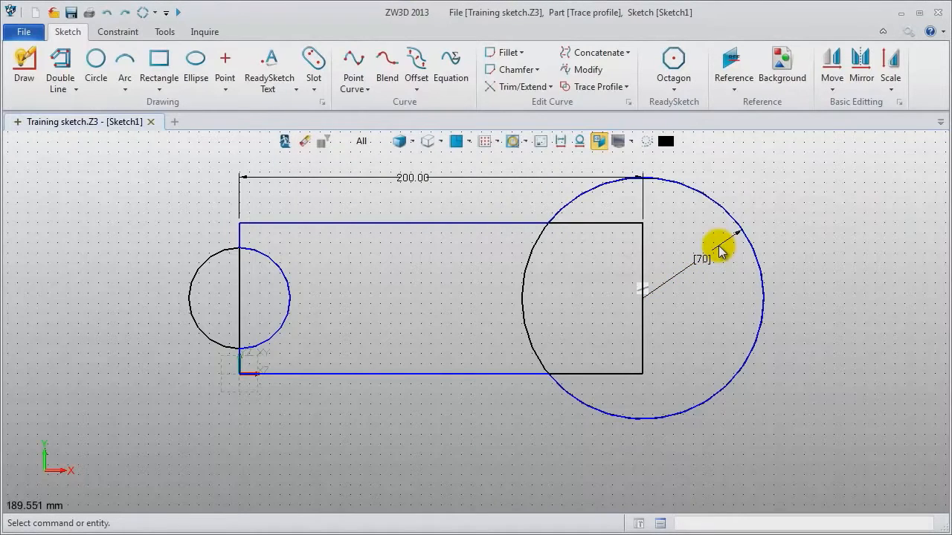
click(155, 12)
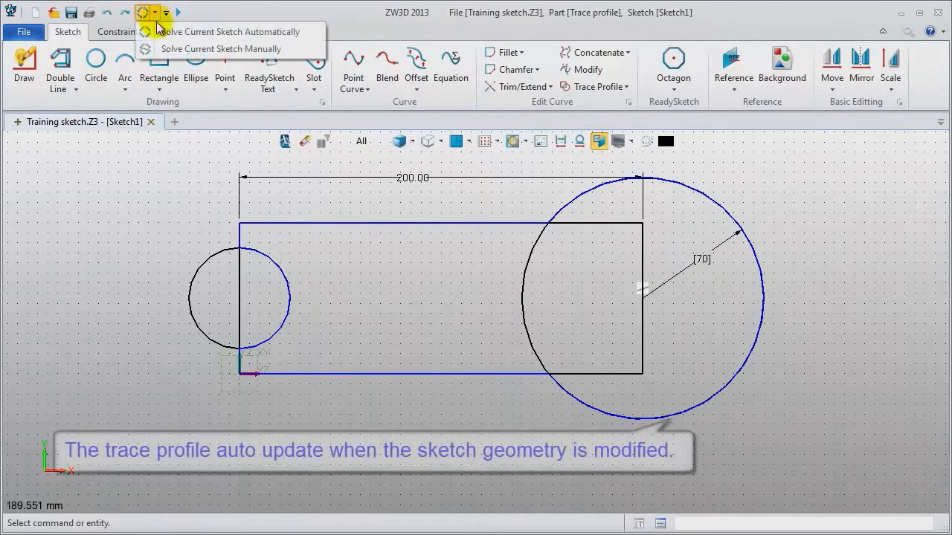
click(158, 30)
double_click(703, 256)
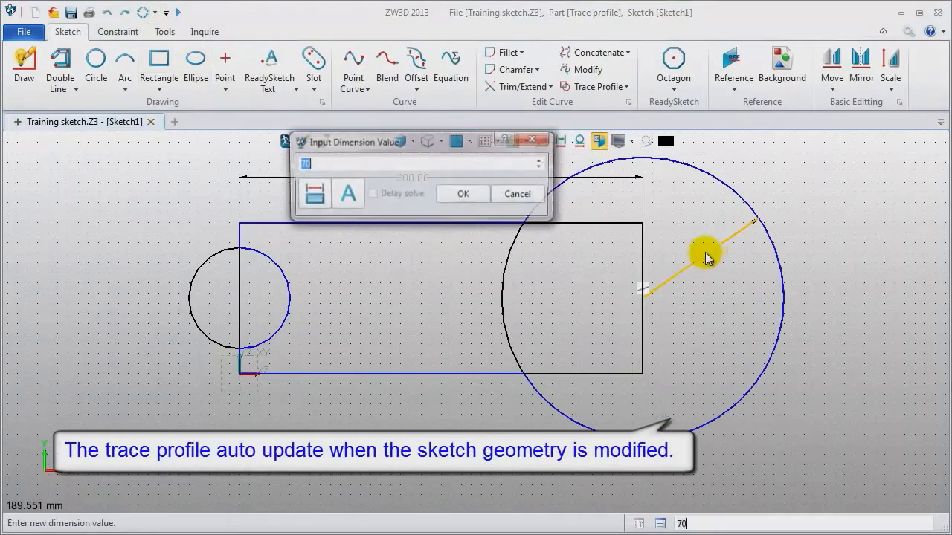
click(463, 193)
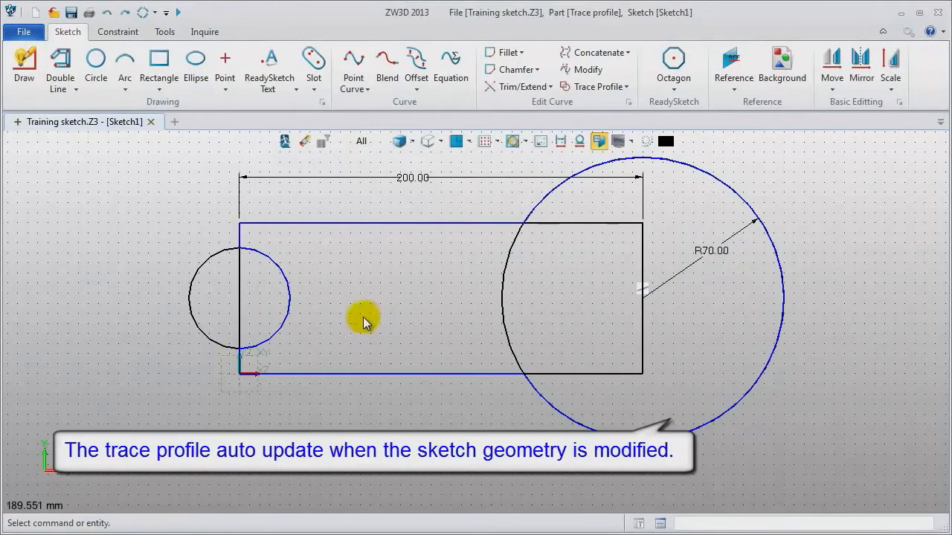
Dimension the rectangle's vertical side beside the small circle and set its length to 80 mm.
click(116, 37)
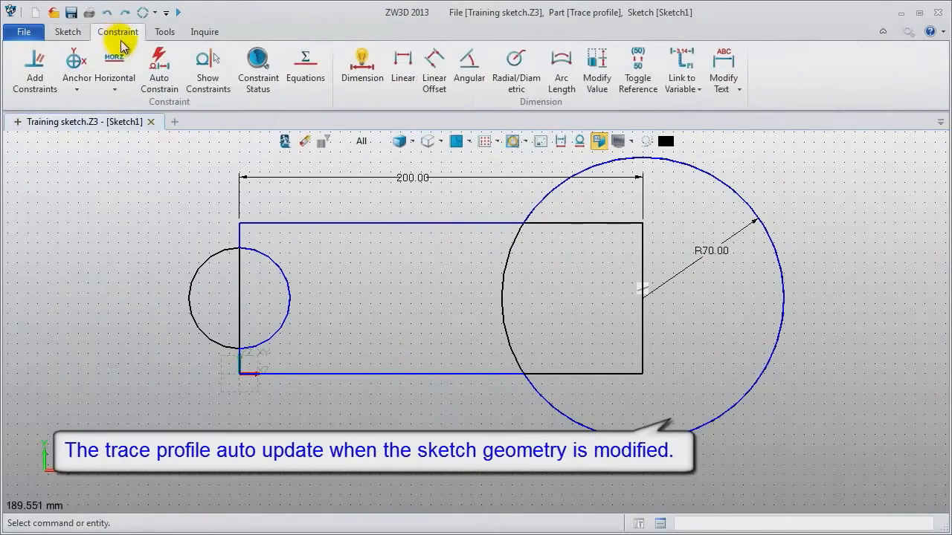
click(362, 66)
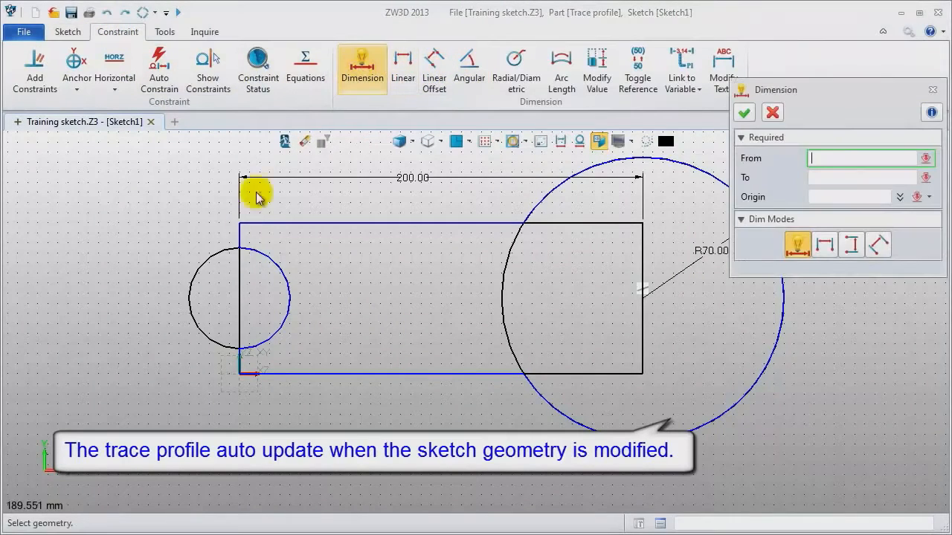
click(241, 287)
click(135, 331)
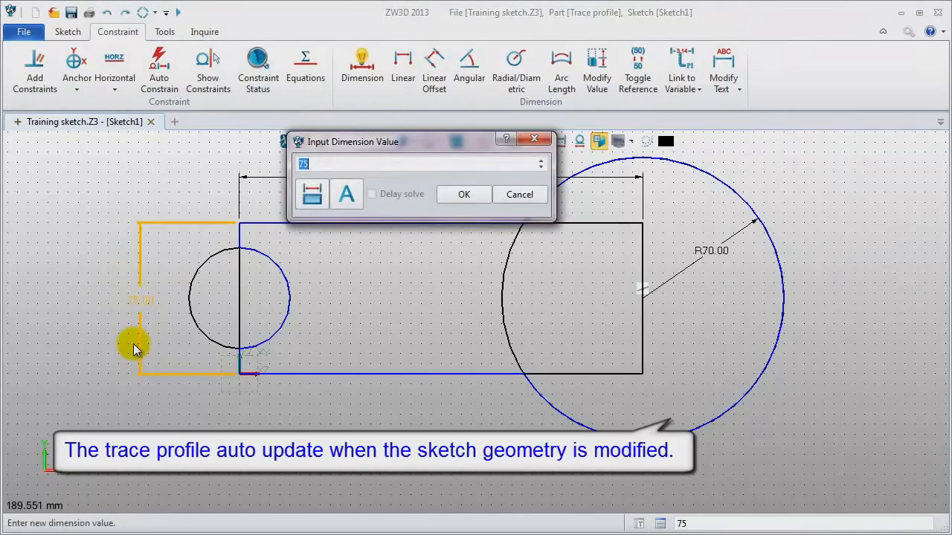
text(80)
key(Return)
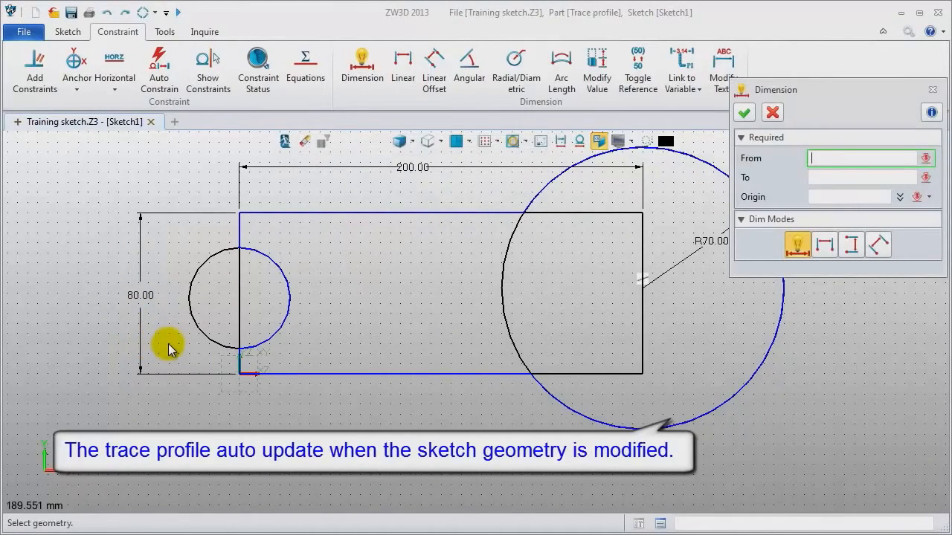
Add a radial dimension of 30 mm to the small circle and solve the current sketch automatically.
click(513, 63)
click(275, 290)
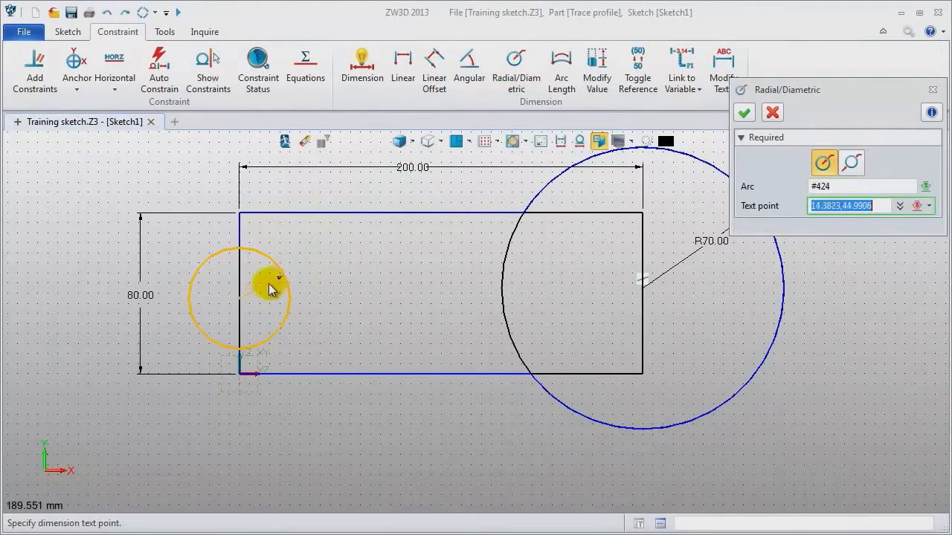
click(308, 260)
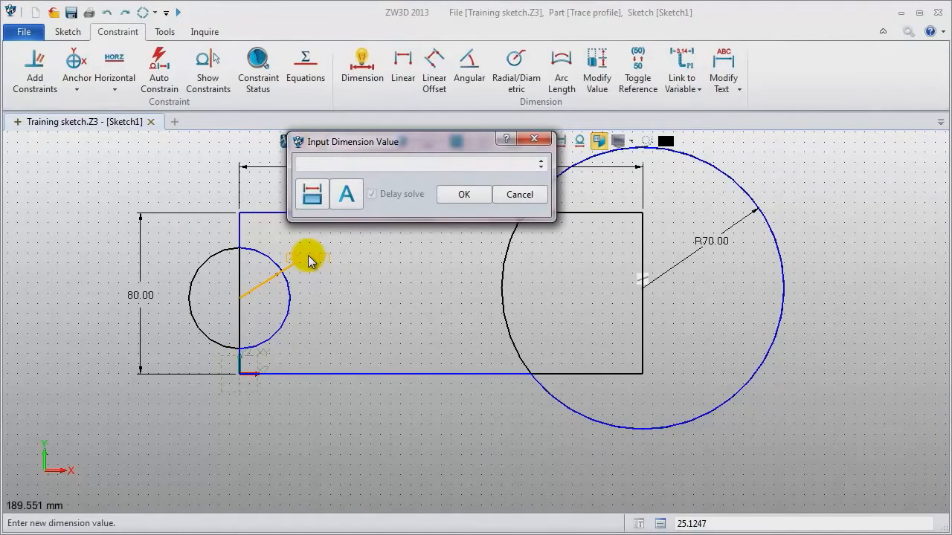
key(Return)
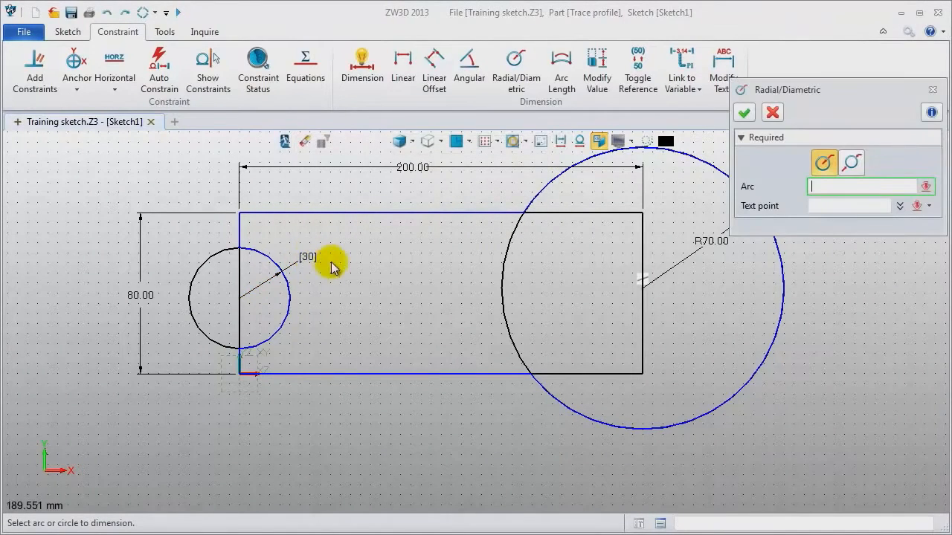
click(933, 89)
click(154, 12)
click(171, 27)
double_click(312, 258)
click(467, 195)
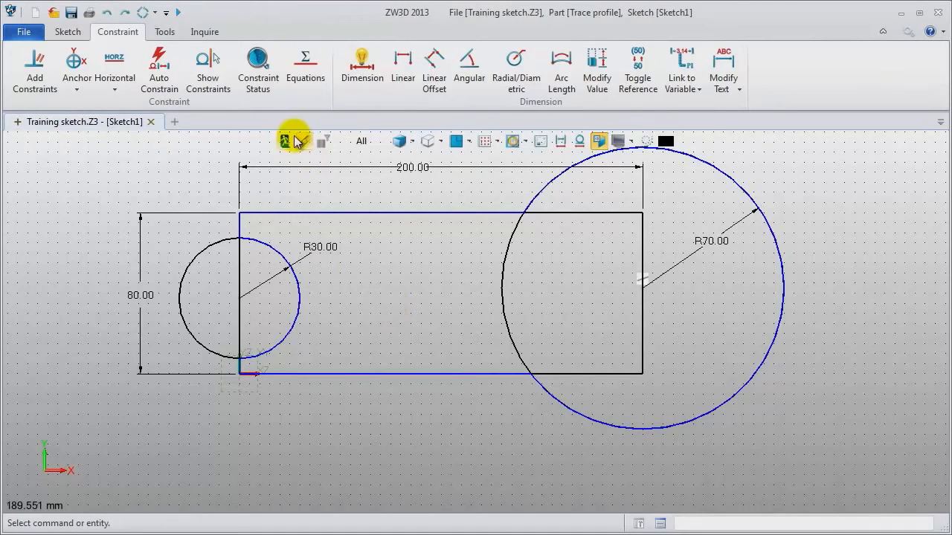
Hide the sketch dimensions and exit to the updated Trace profile part.
click(559, 141)
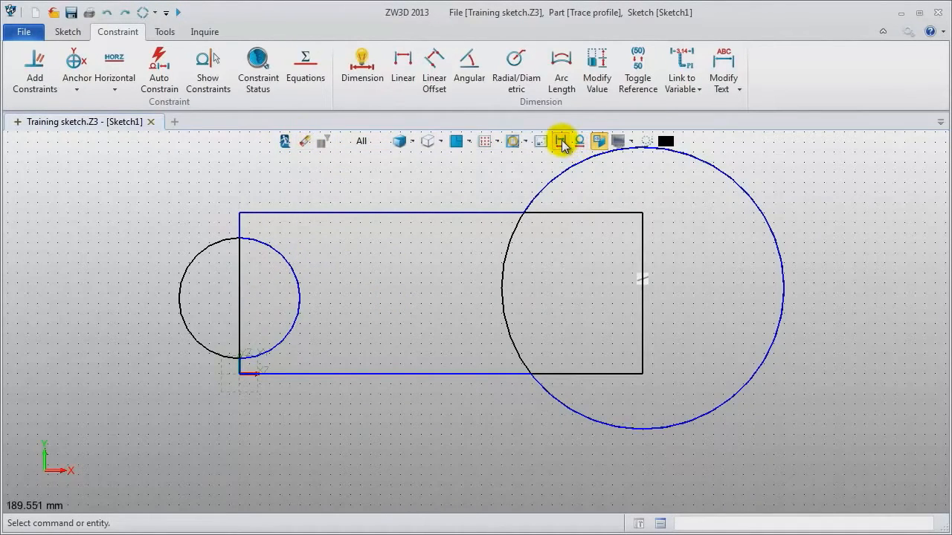
click(285, 140)
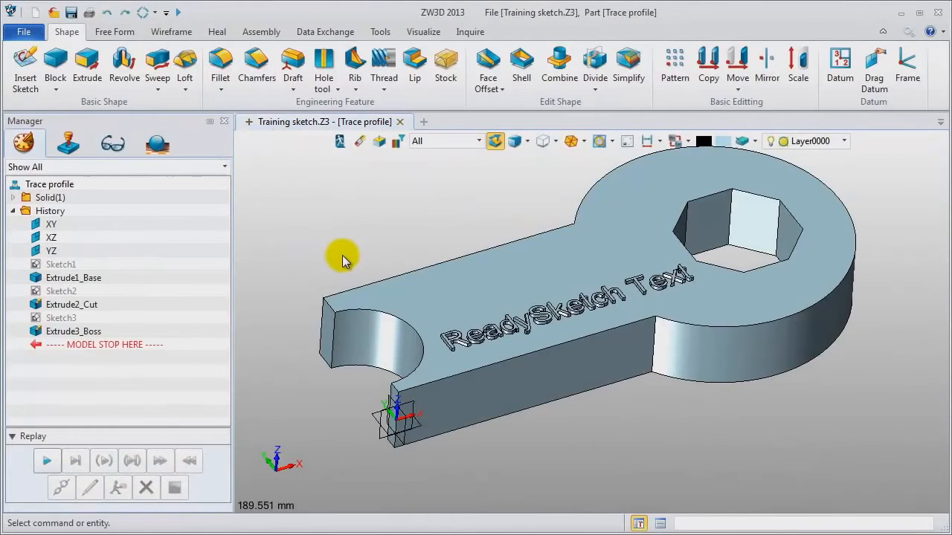
right_drag(343, 256, 345, 237)
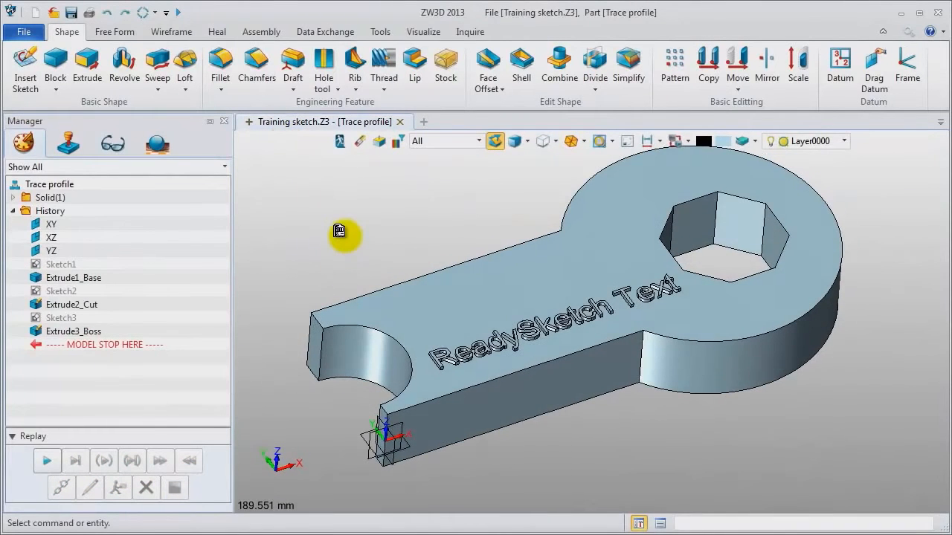
middle_drag(345, 243, 336, 255)
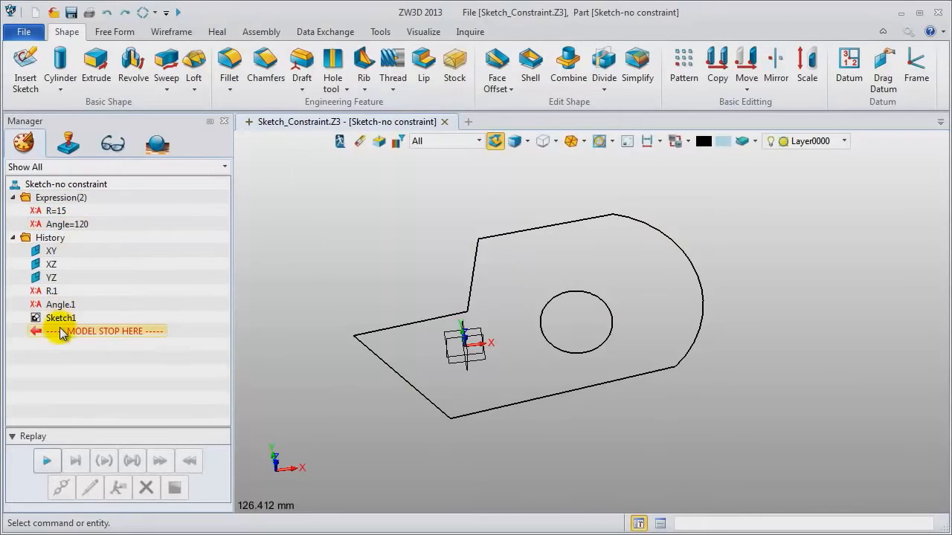
Open Sketch1 of the Sketch-no constraint part for editing.
right_click(351, 196)
click(358, 188)
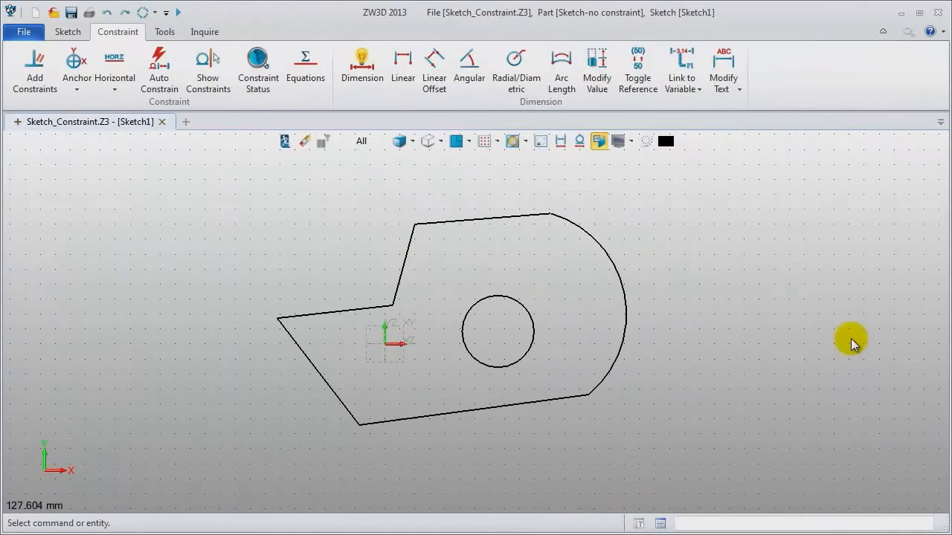
Review the 2D sketch settings in the configuration, including the Add constraints when dependent option.
click(910, 29)
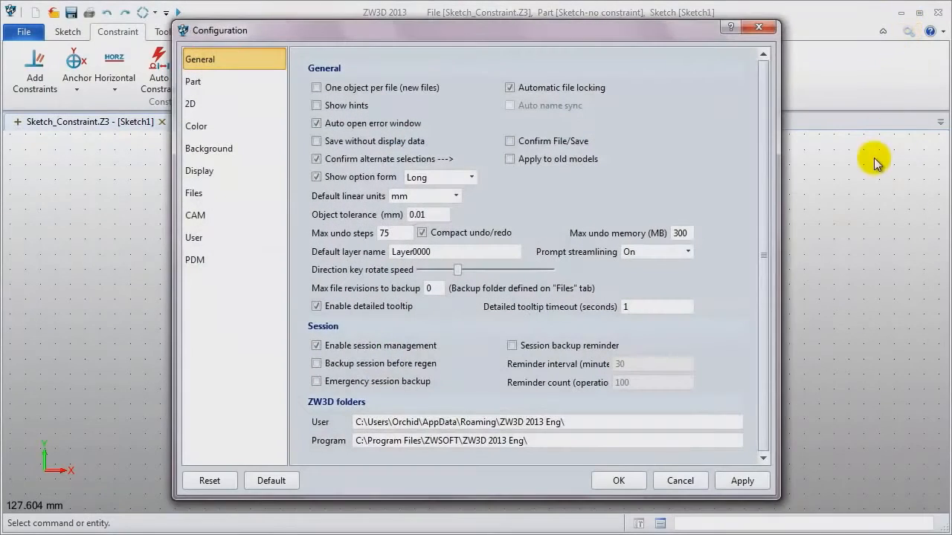
click(192, 103)
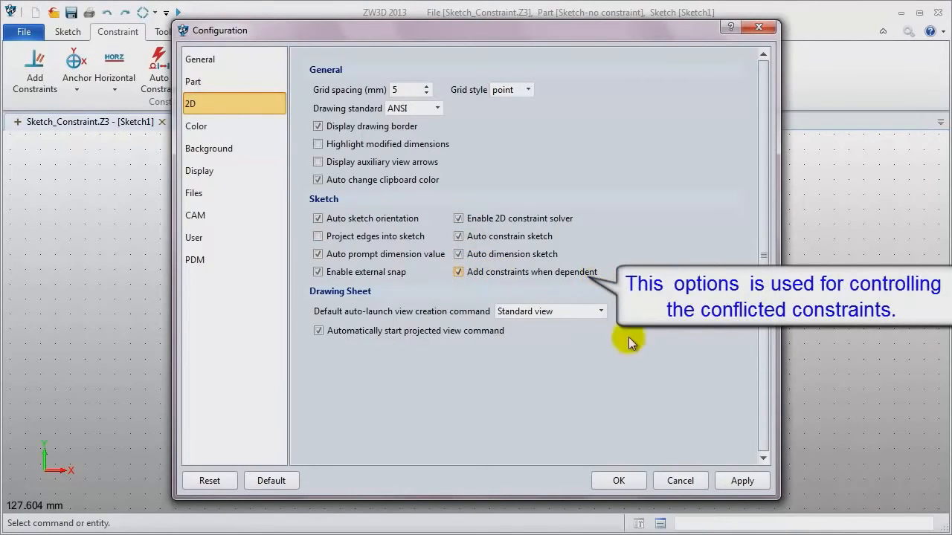
click(610, 482)
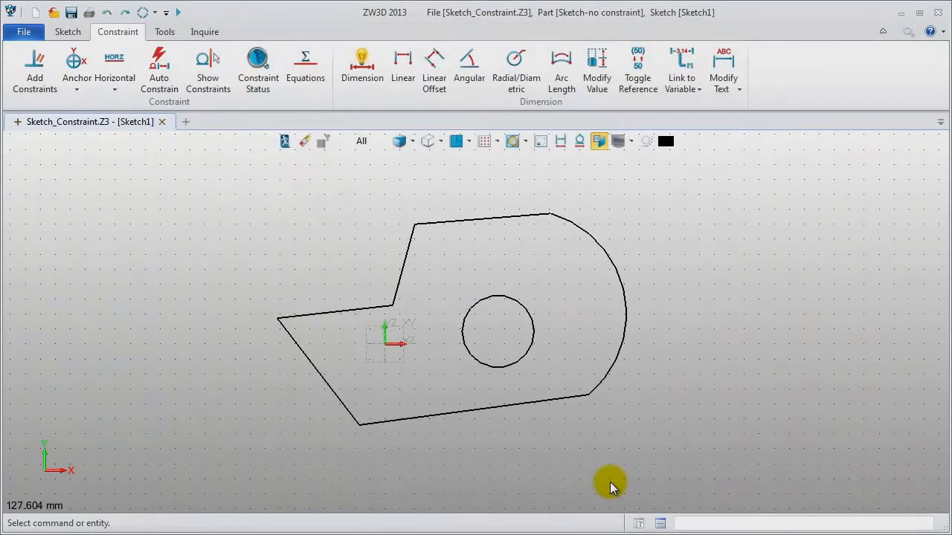
Constrain the upper line tangent to the large arc and make that line horizontal.
click(35, 83)
click(521, 204)
click(578, 217)
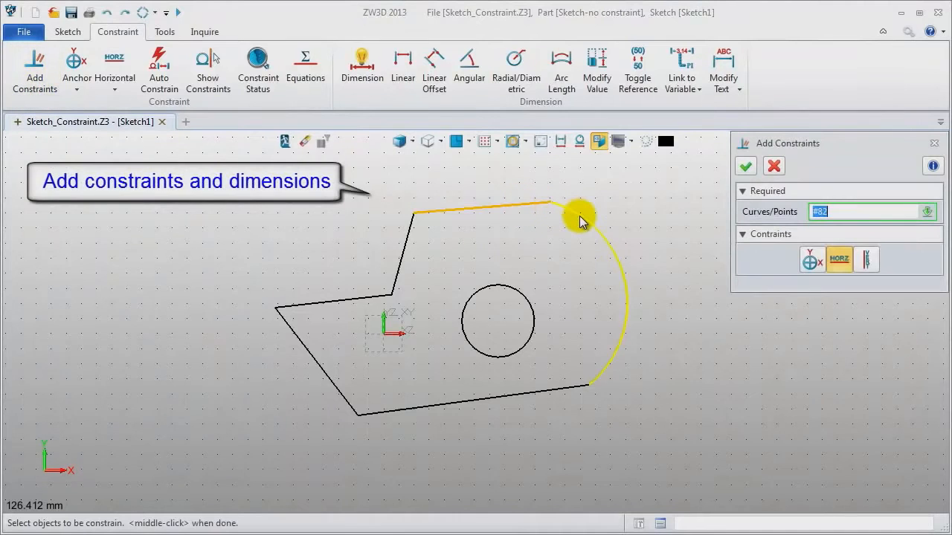
middle_click(649, 225)
click(478, 211)
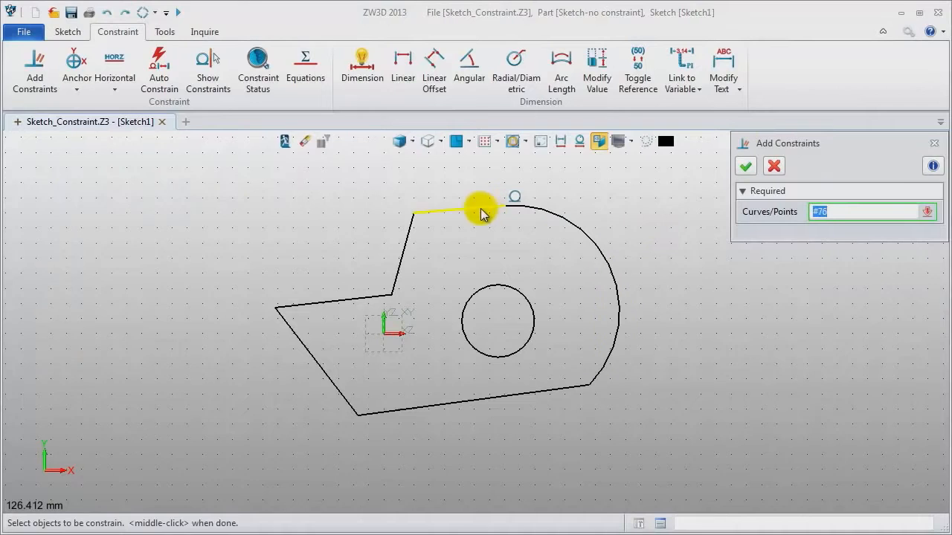
middle_click(652, 219)
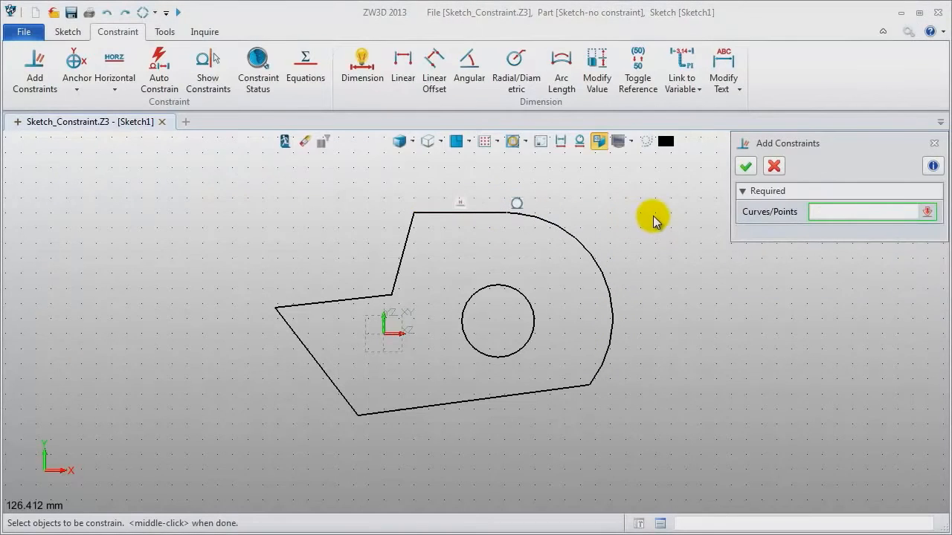
Make the short slanted edge perpendicular to the upper line, and the left edge meeting its lower end perpendicular to it.
click(401, 260)
click(433, 214)
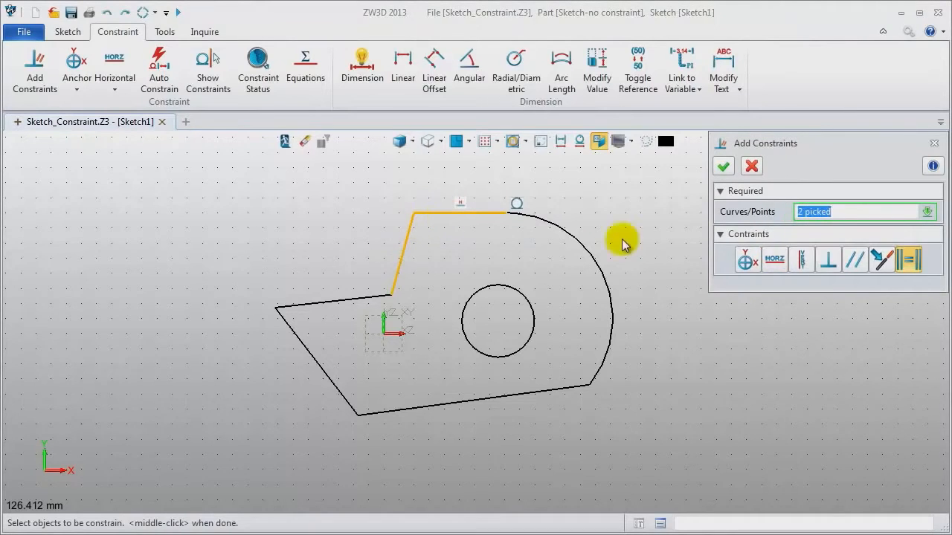
click(826, 266)
middle_click(795, 343)
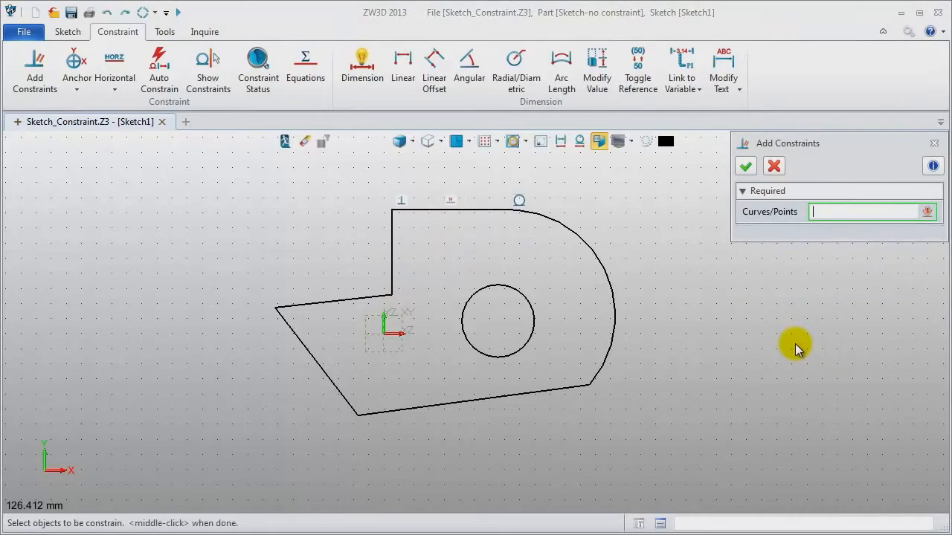
click(329, 302)
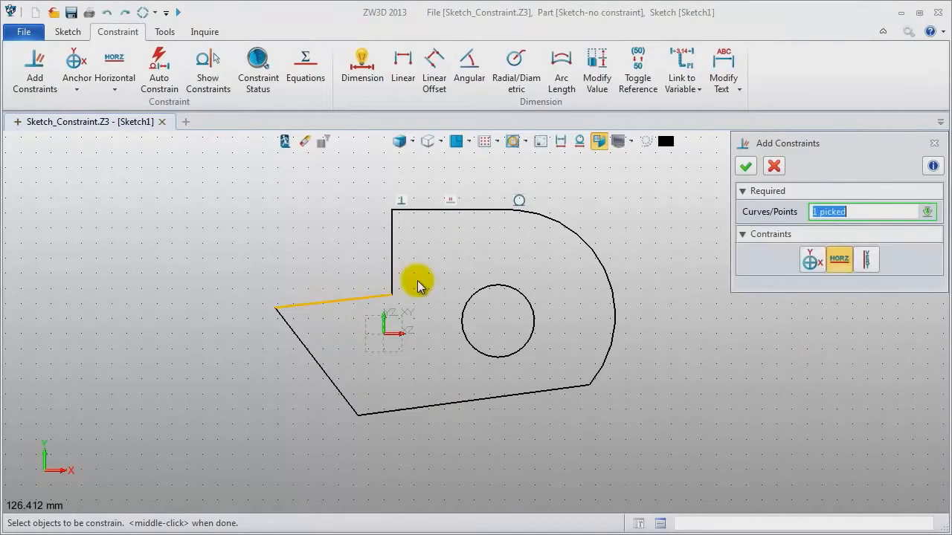
click(391, 279)
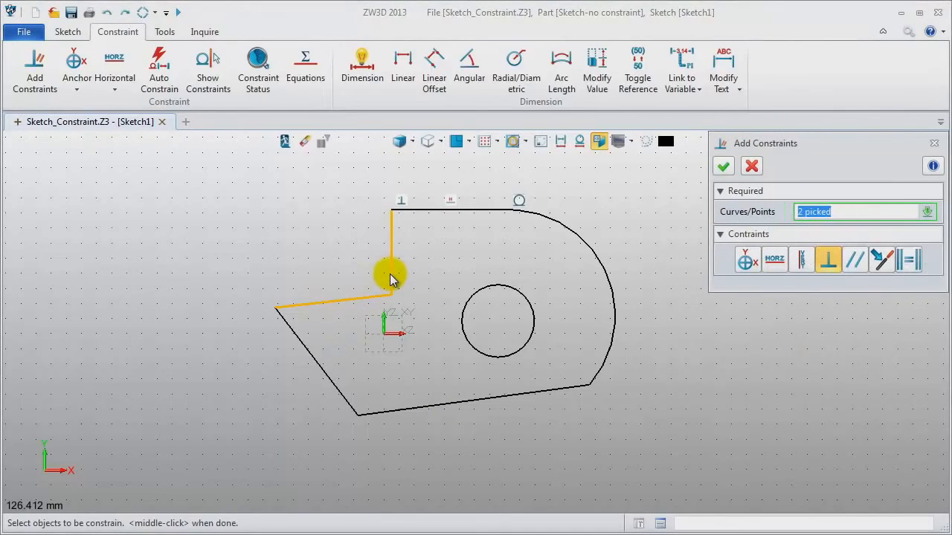
middle_click(719, 388)
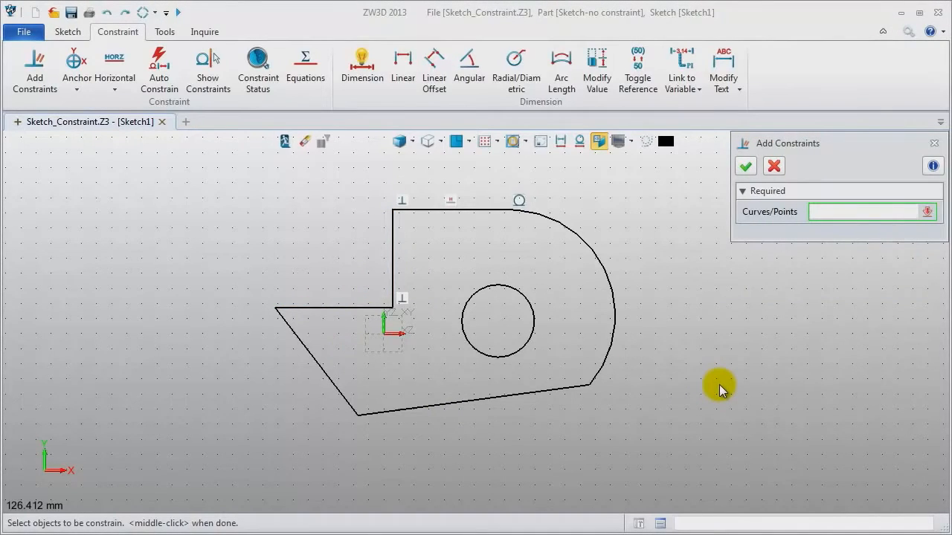
Dimension the upper horizontal line at 35 mm and the left horizontal line at 45 mm.
click(364, 70)
click(473, 211)
click(445, 171)
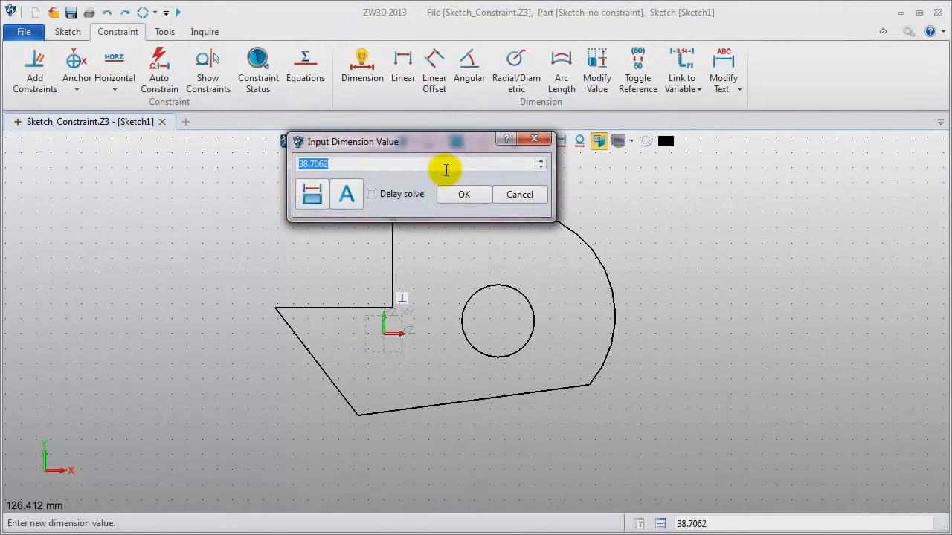
key(Return)
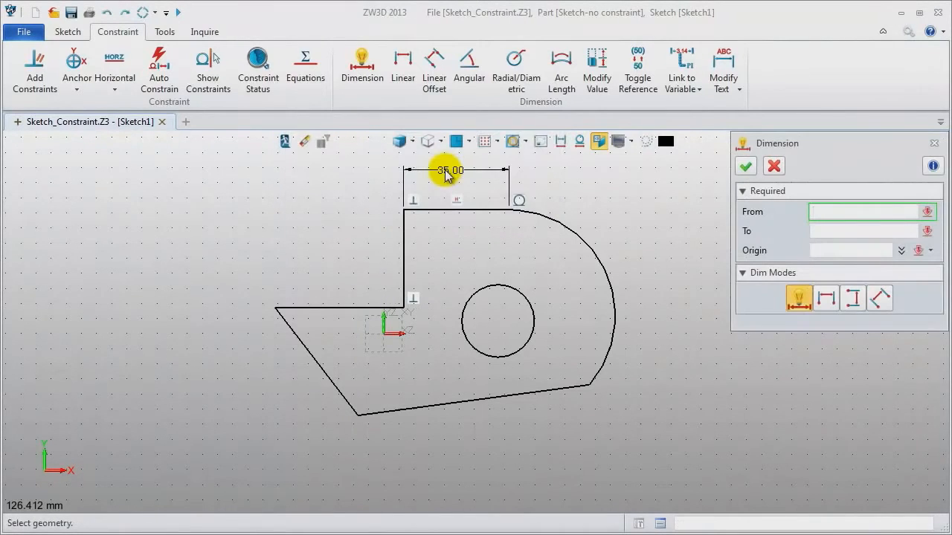
click(341, 311)
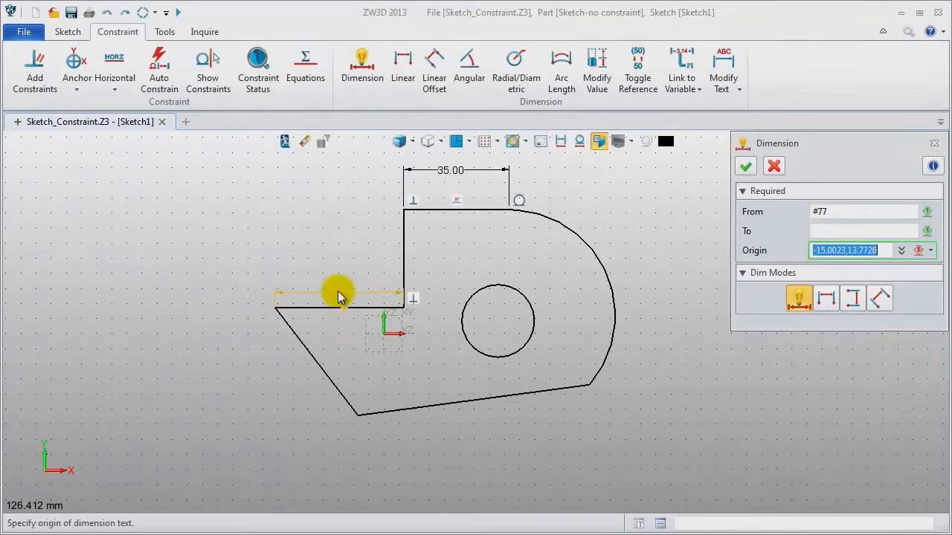
click(338, 290)
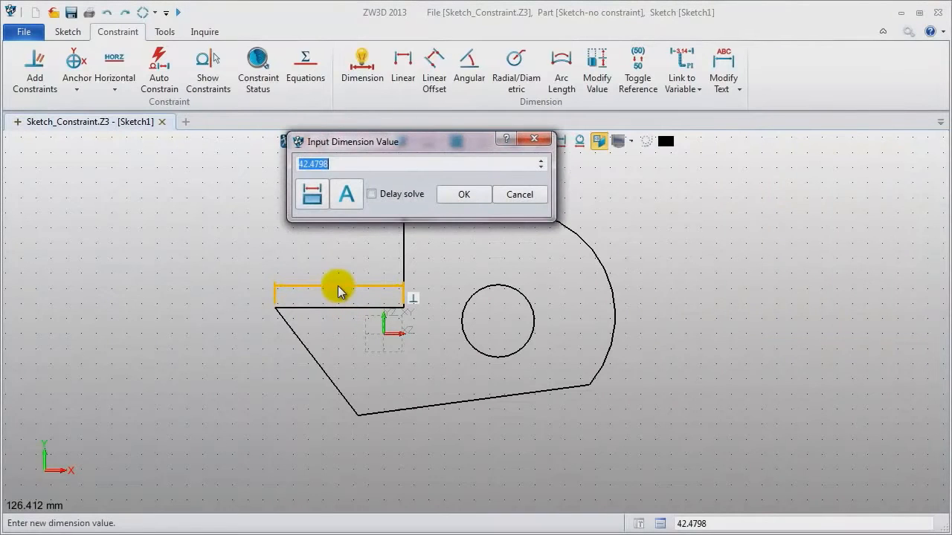
key(Return)
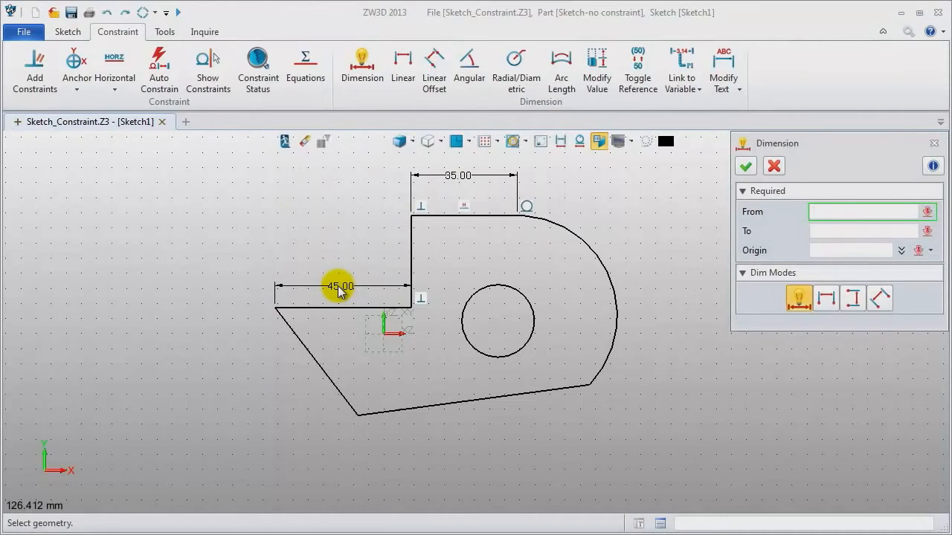
Add an angular dimension of 110 degrees between the lower-left slanted line and the bottom line.
click(469, 67)
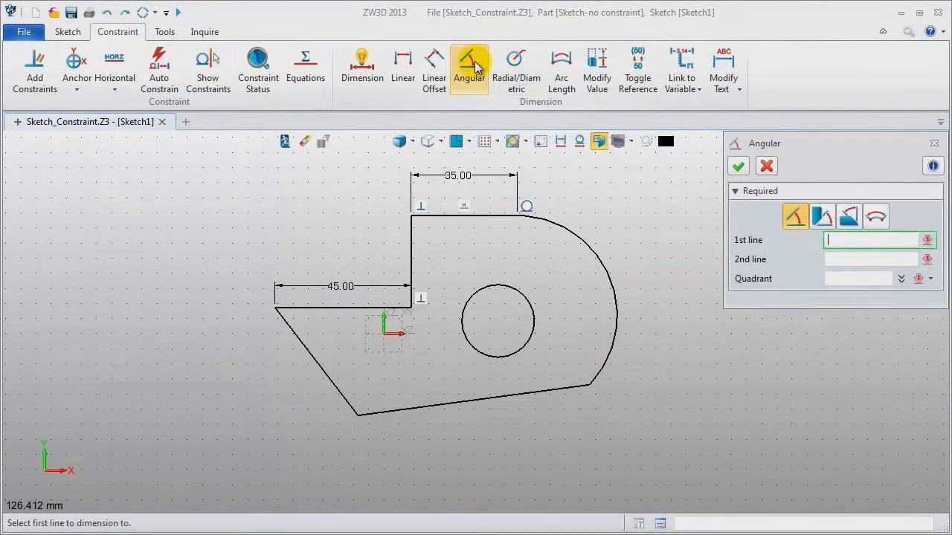
click(337, 400)
click(385, 418)
click(366, 400)
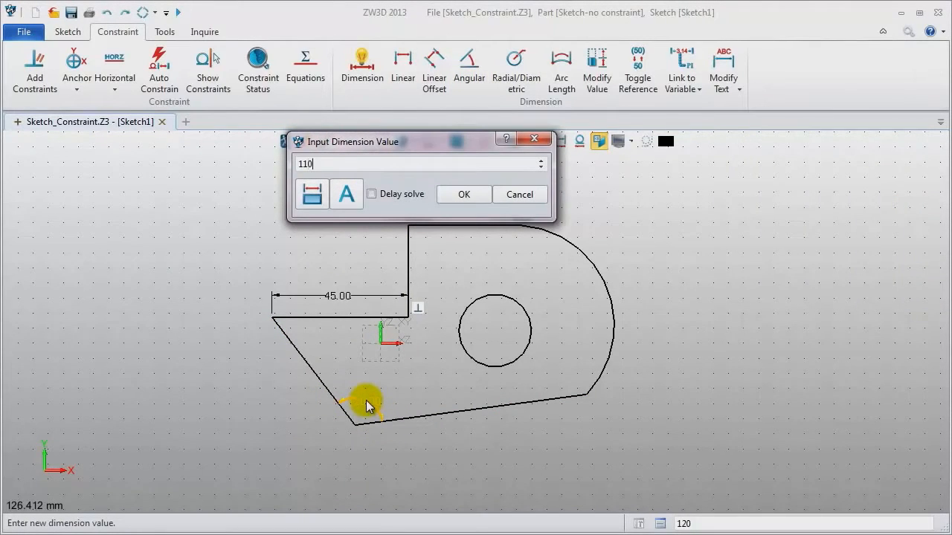
text(110)
key(Return)
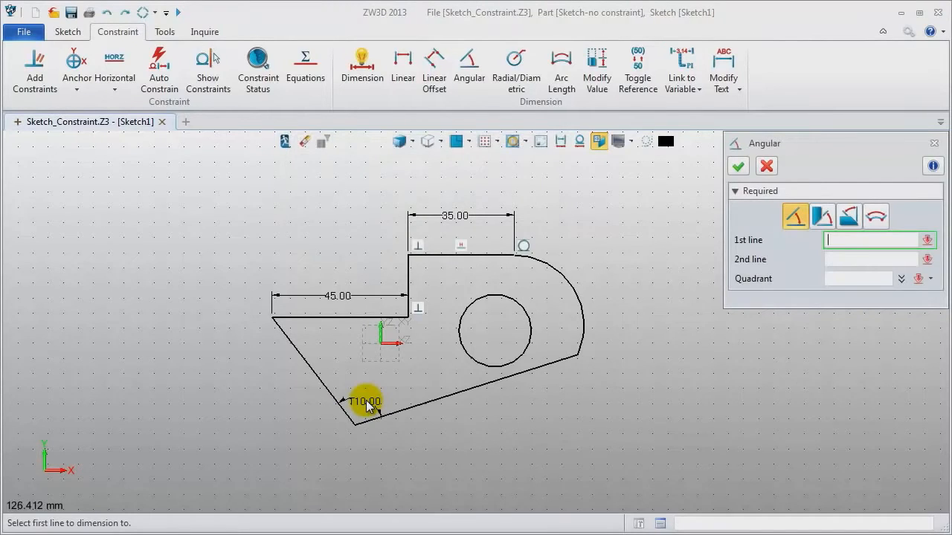
click(934, 143)
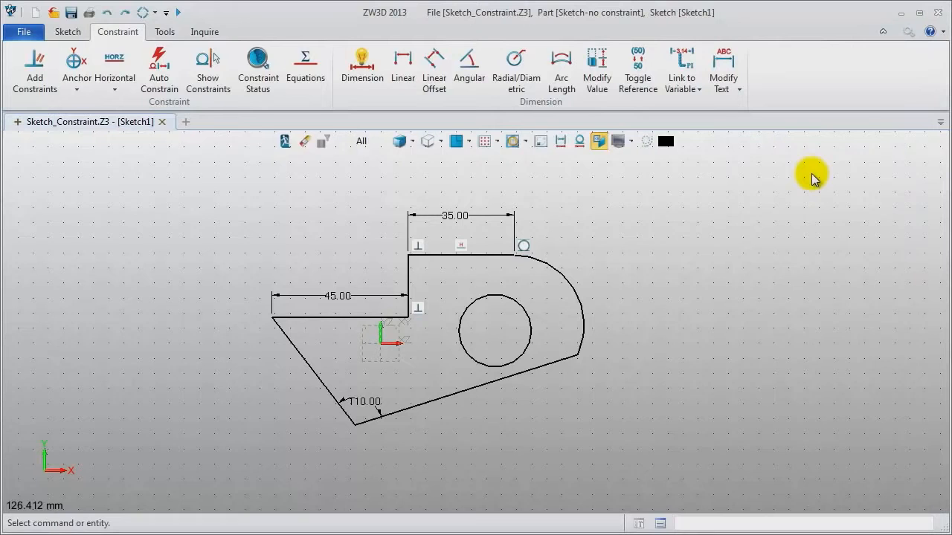
Add a radial dimension of 35 mm to the large outer arc.
click(518, 64)
click(579, 283)
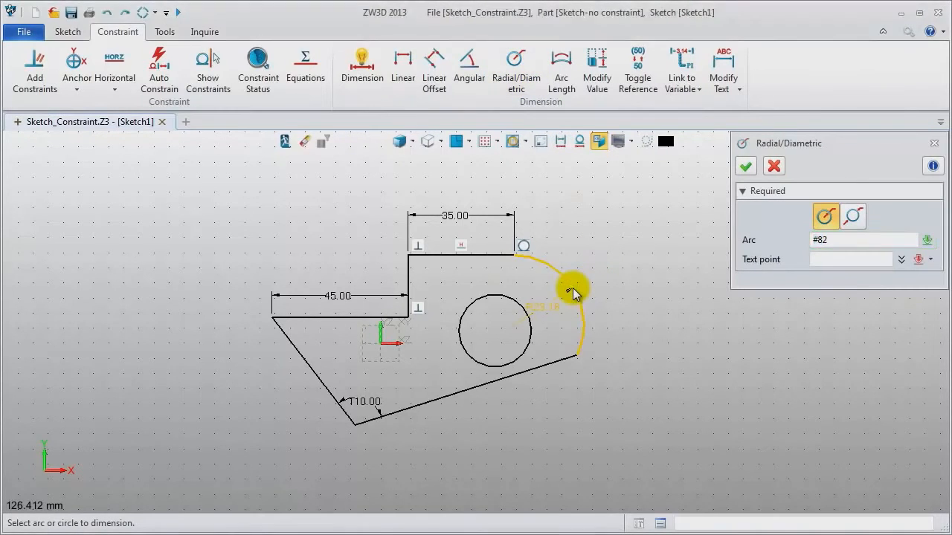
click(549, 308)
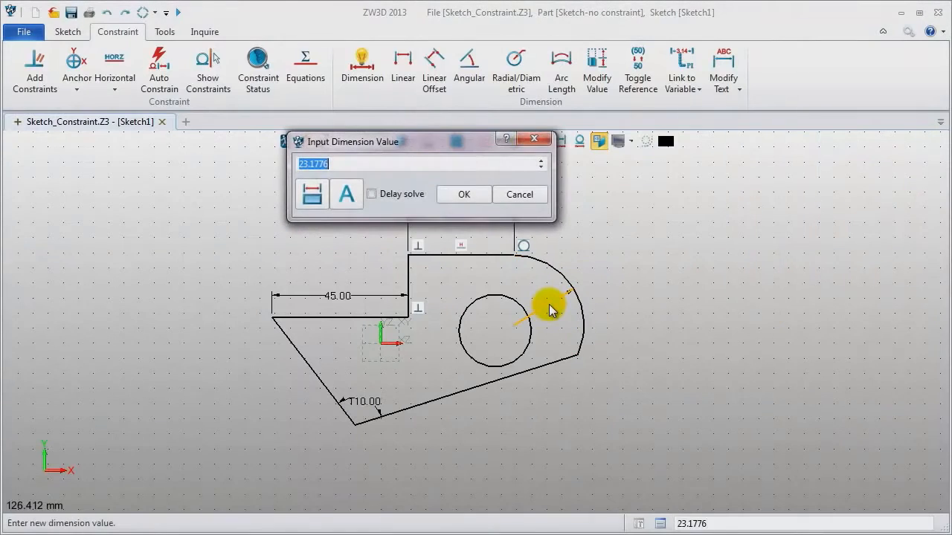
text(35)
key(Return)
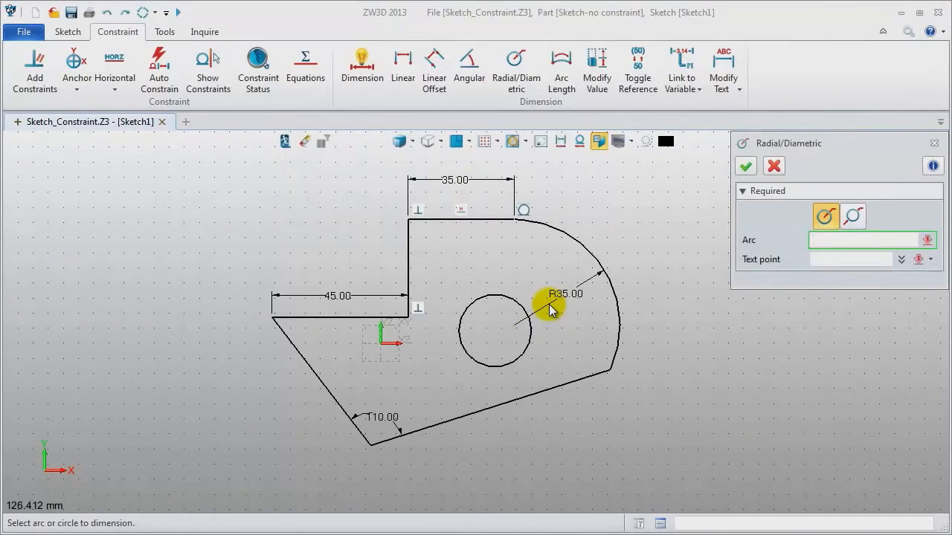
Add a radial dimension of 12 mm to the inner circle.
click(472, 309)
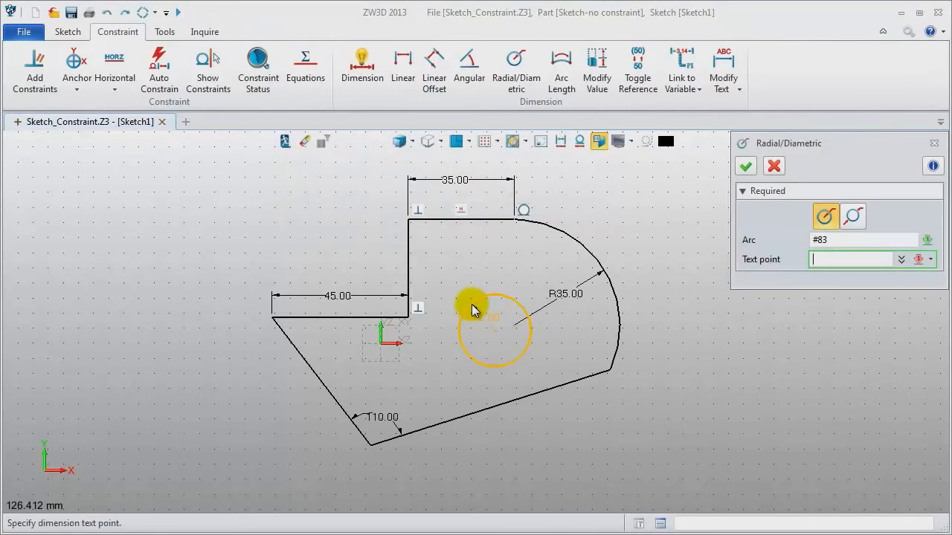
click(475, 318)
click(488, 329)
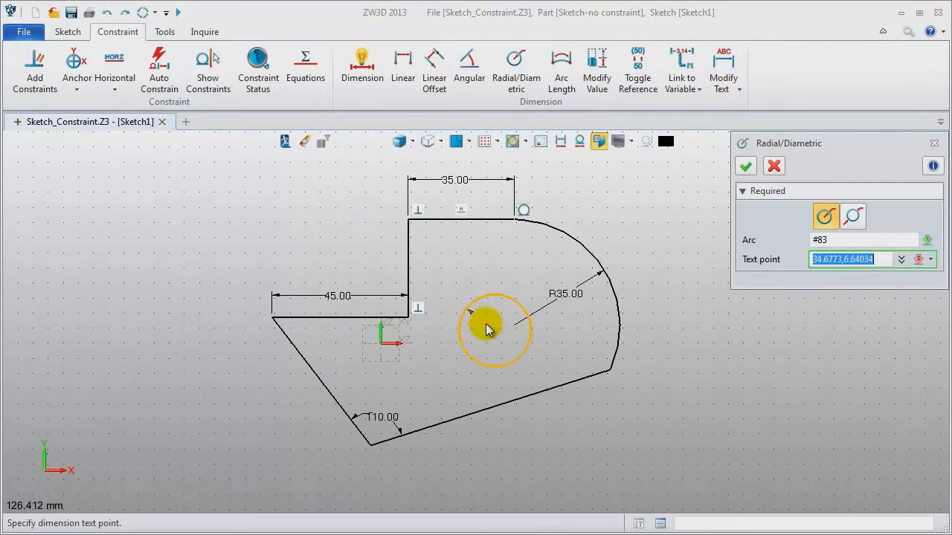
click(487, 329)
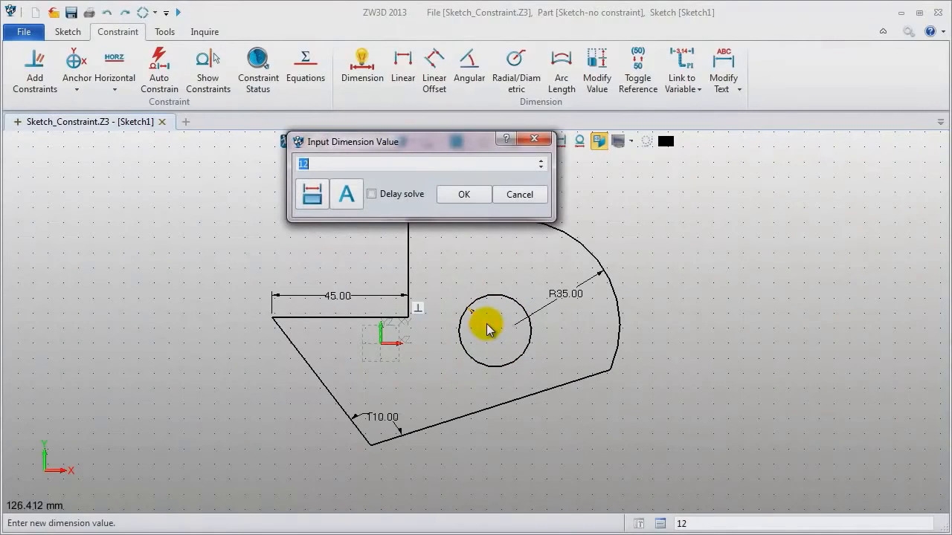
key(Return)
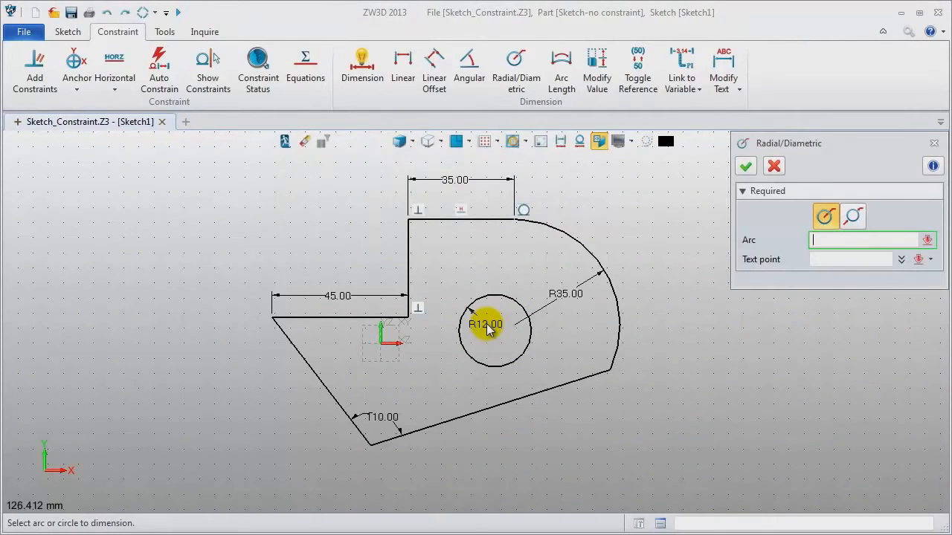
click(934, 144)
Apply equal-length constraints between the vertical and upper lines, and between the lower-left slanted and left horizontal lines.
click(58, 74)
click(410, 246)
click(497, 220)
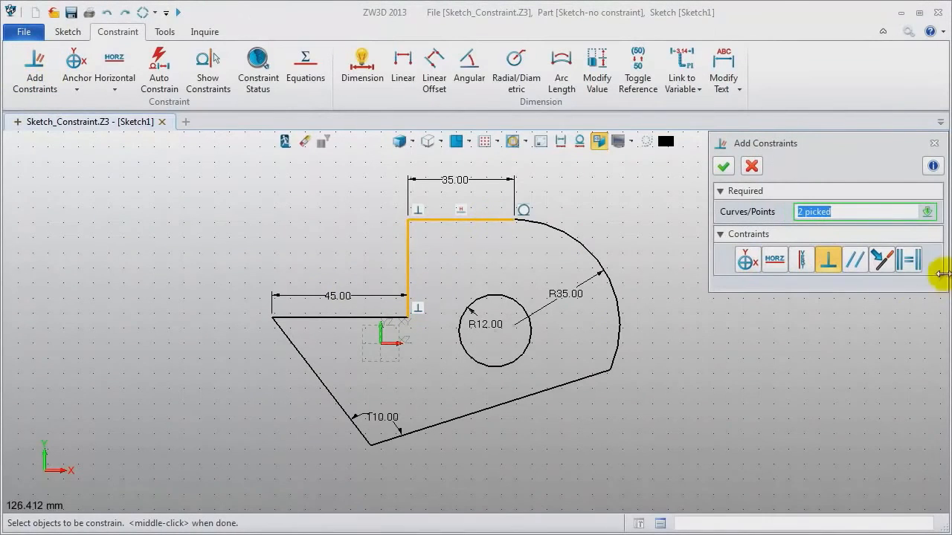
click(911, 260)
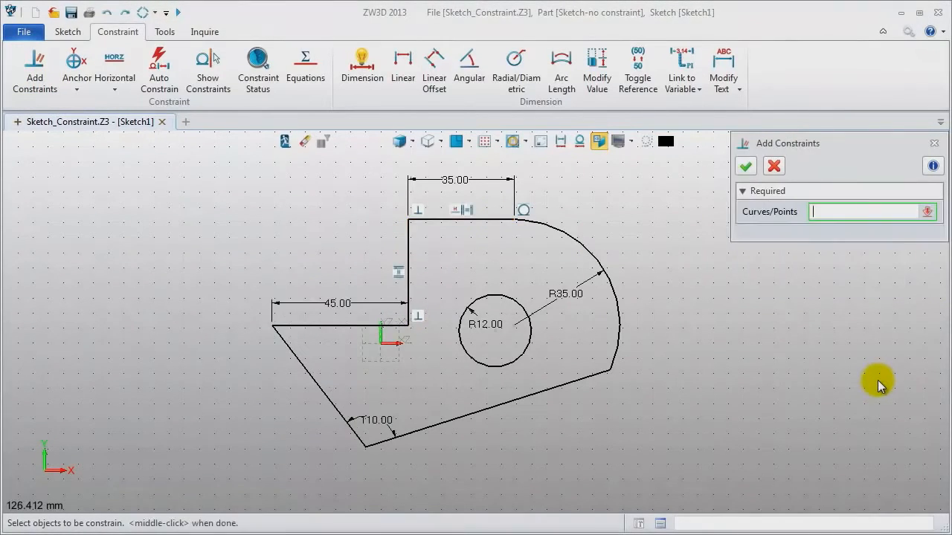
click(339, 411)
click(323, 325)
middle_click(164, 260)
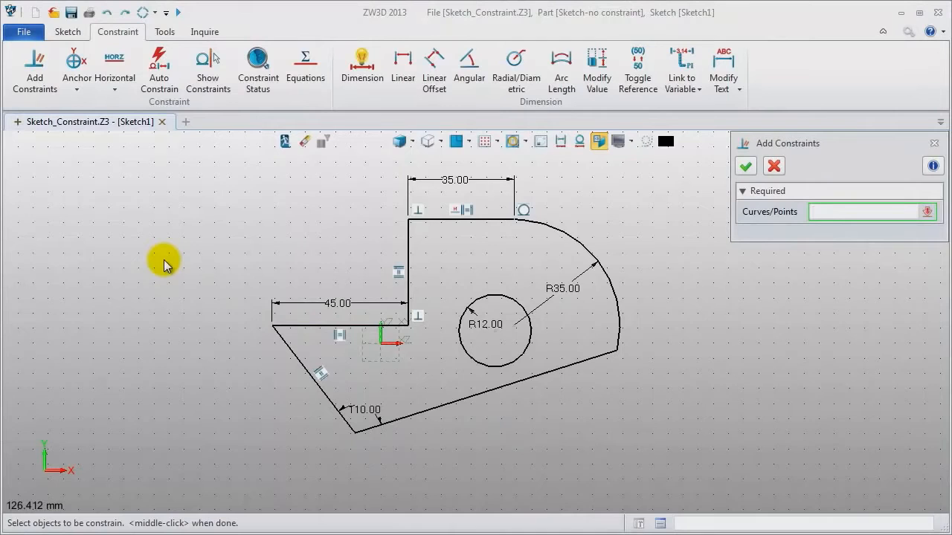
click(934, 143)
Add an arc length dimension of 80 mm to the large outer arc.
click(565, 78)
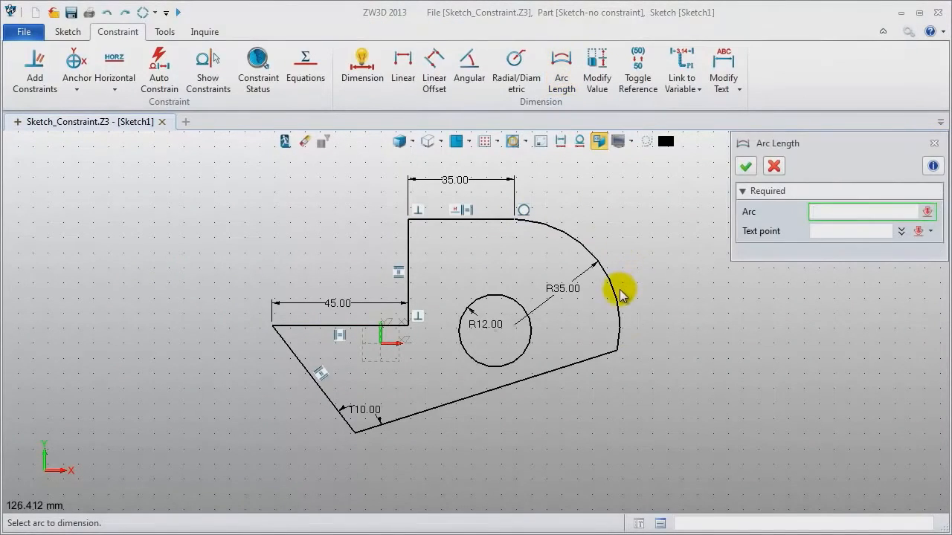
click(618, 297)
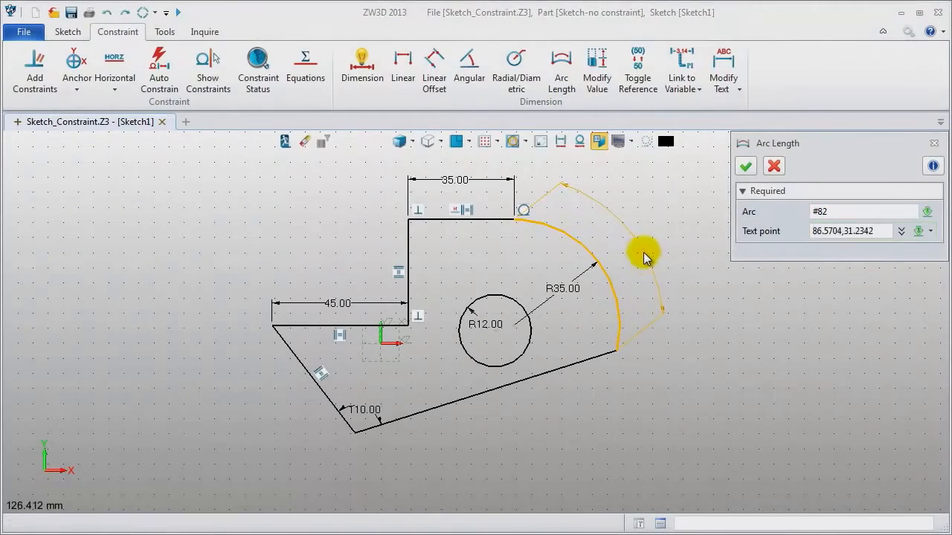
click(646, 253)
text(80)
key(Return)
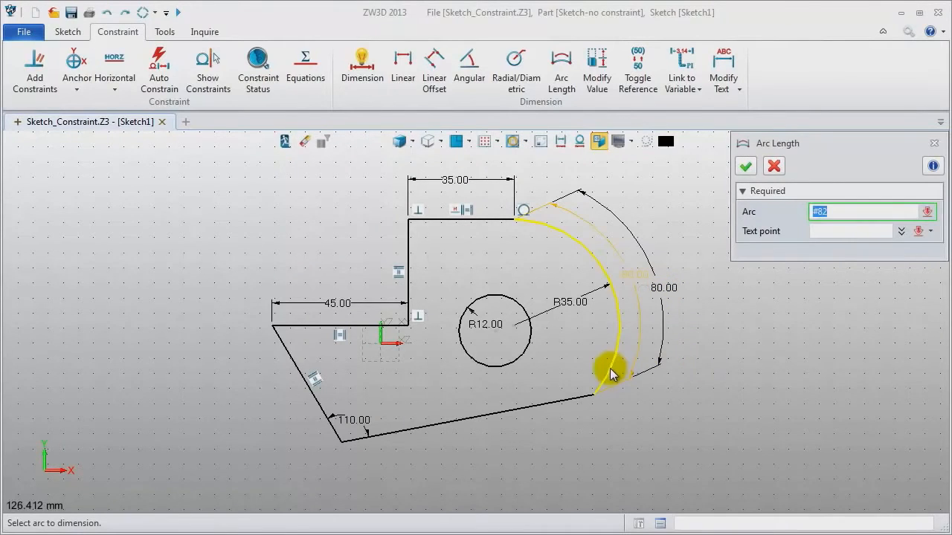
click(934, 143)
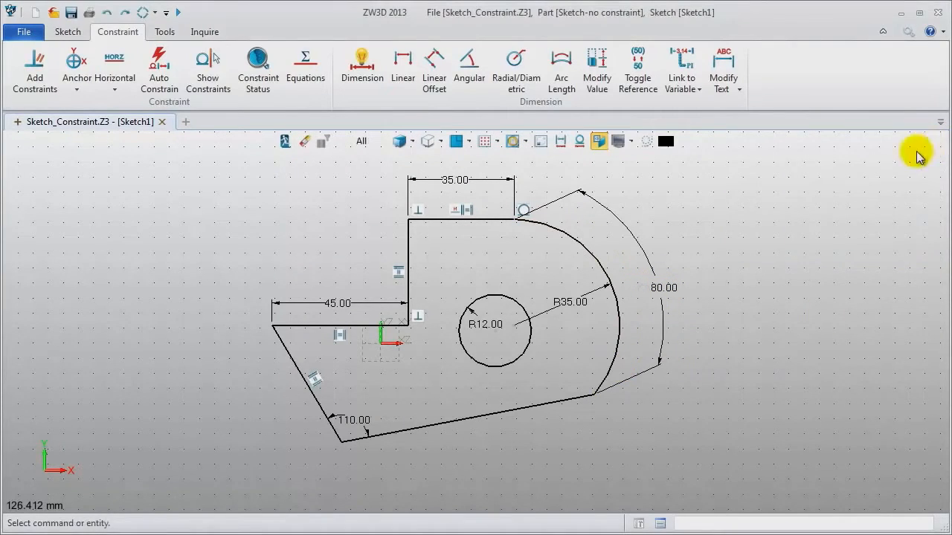
Add a tangent constraint between the bottom line and the large outer arc.
click(35, 68)
click(503, 411)
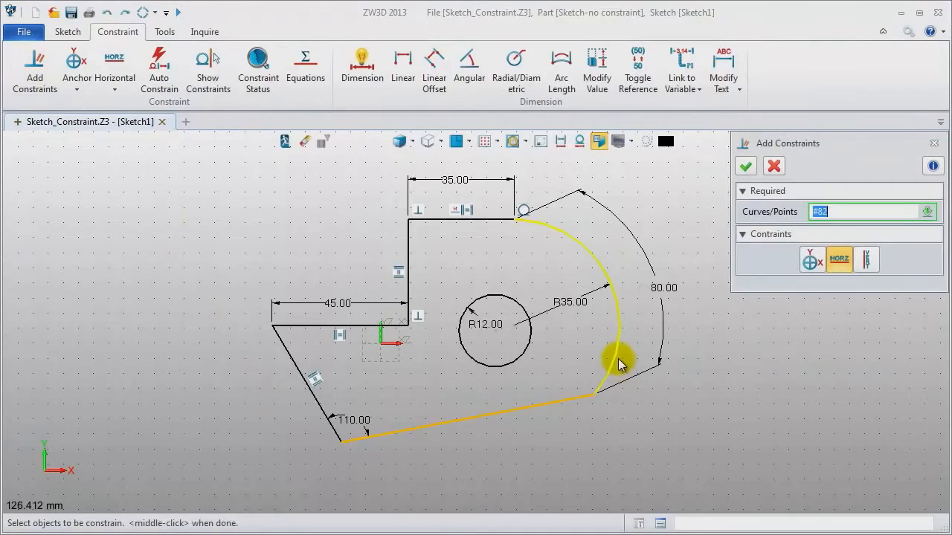
click(611, 361)
middle_click(739, 379)
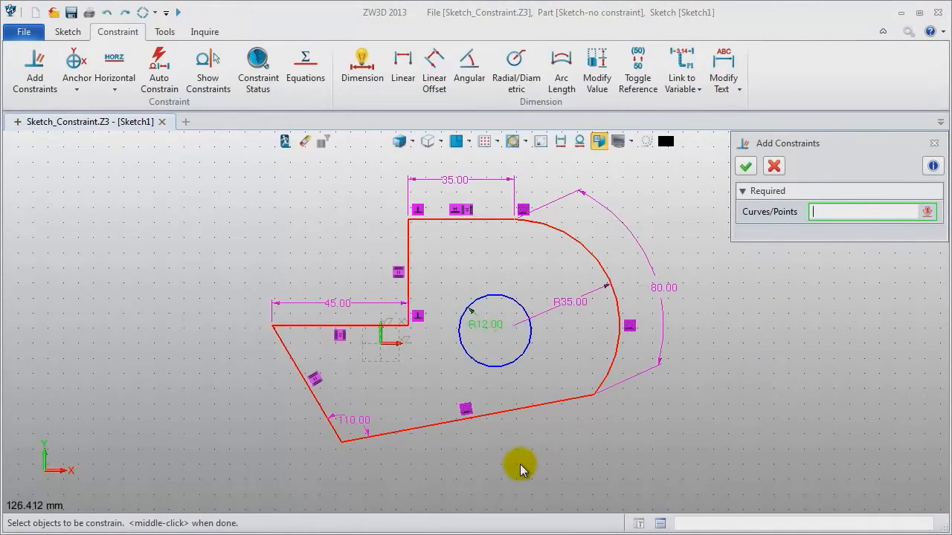
click(934, 142)
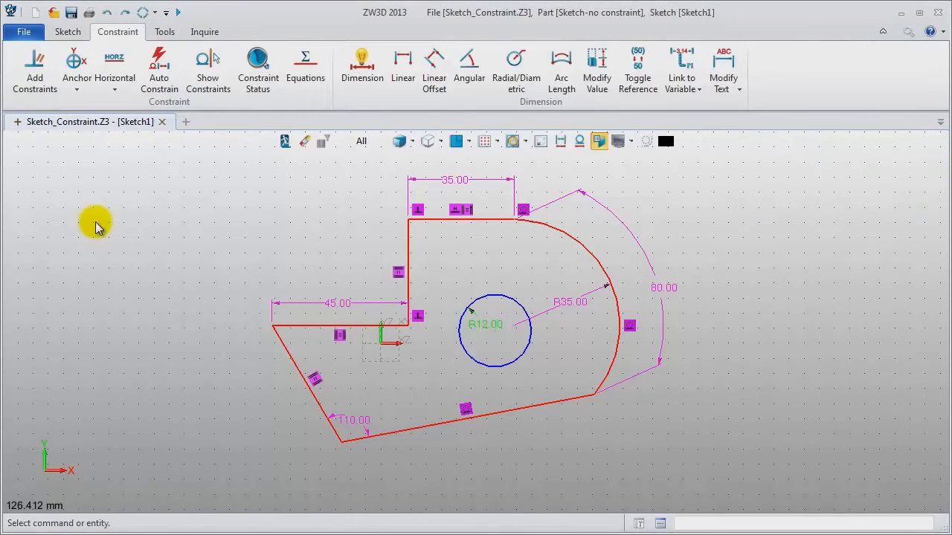
Exit Sketch1 without regenerating it, and reopen the sketch for editing.
click(285, 145)
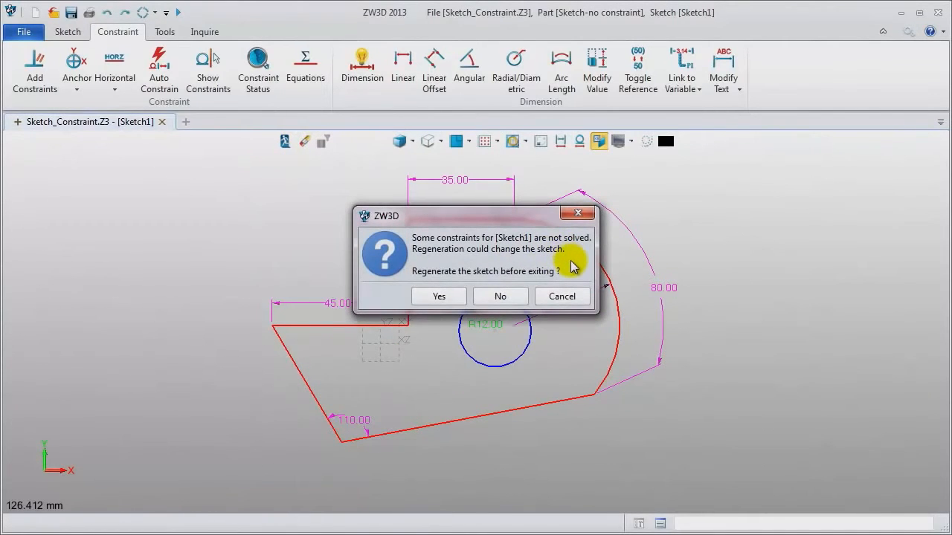
click(508, 296)
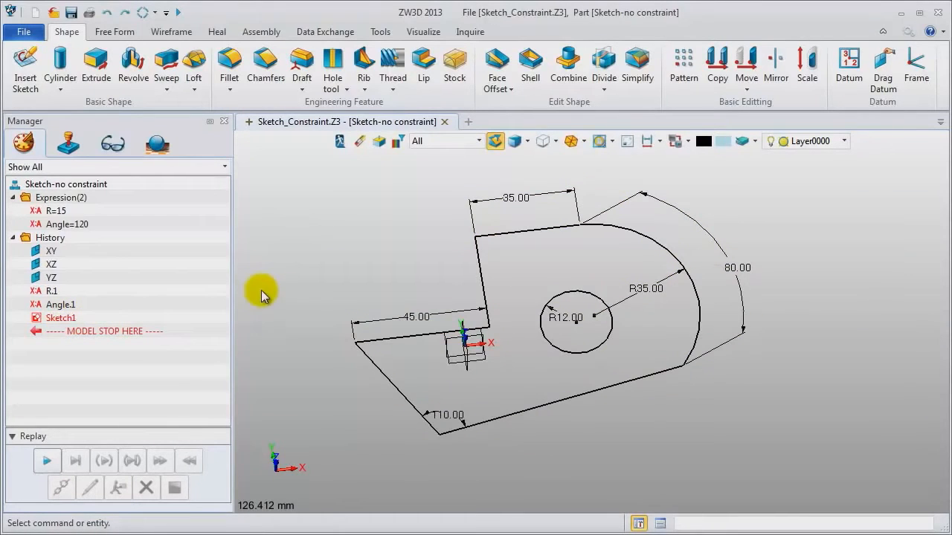
right_click(321, 190)
click(328, 174)
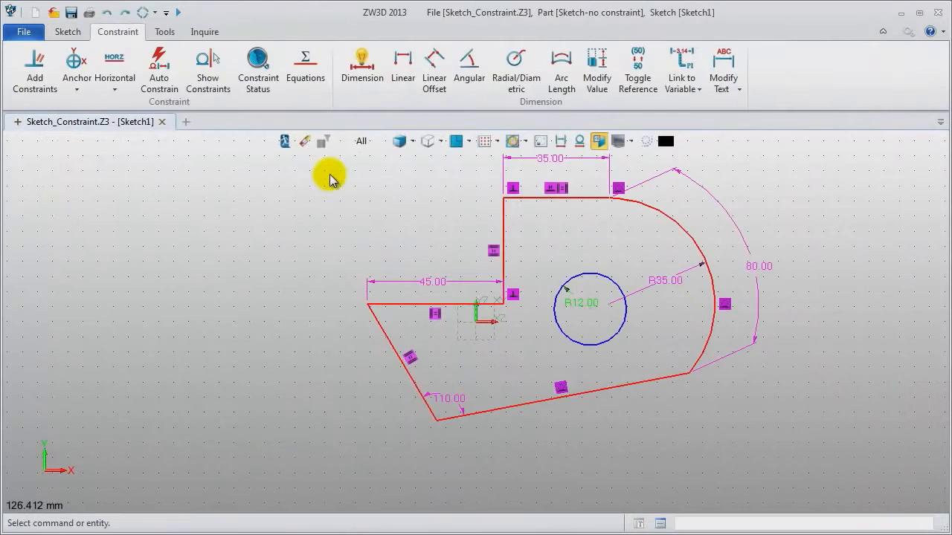
Show the constraint status, list the unsolved items, and examine the bottom tangent constraint and the lower-left equal-length constraint.
click(249, 77)
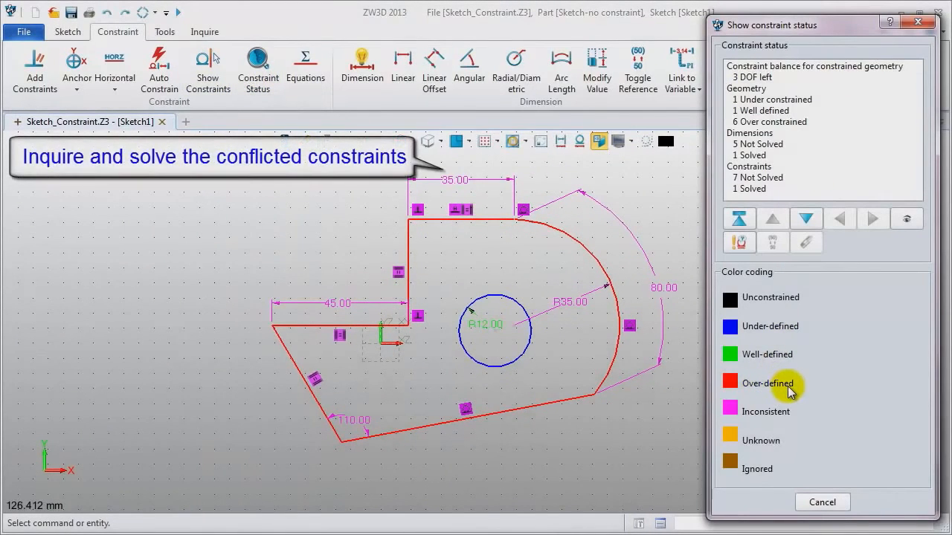
click(742, 243)
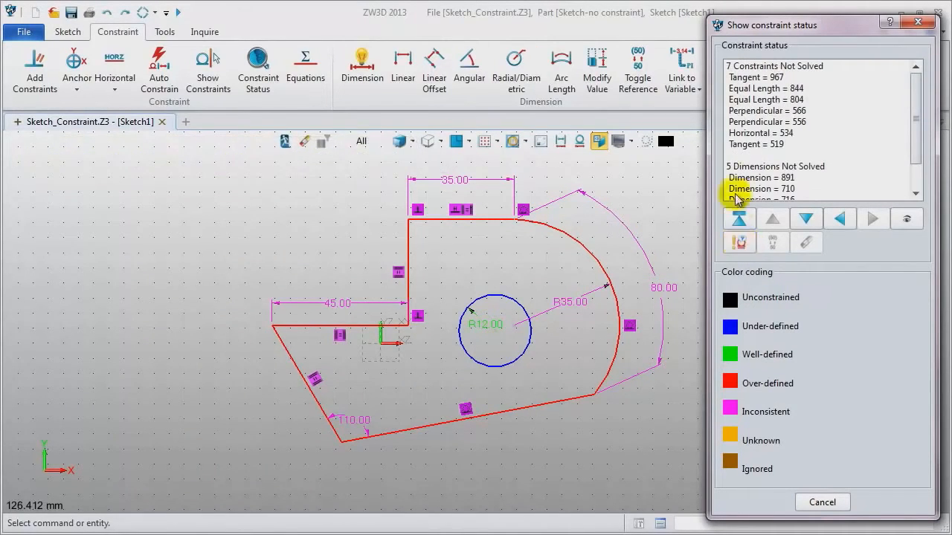
click(739, 78)
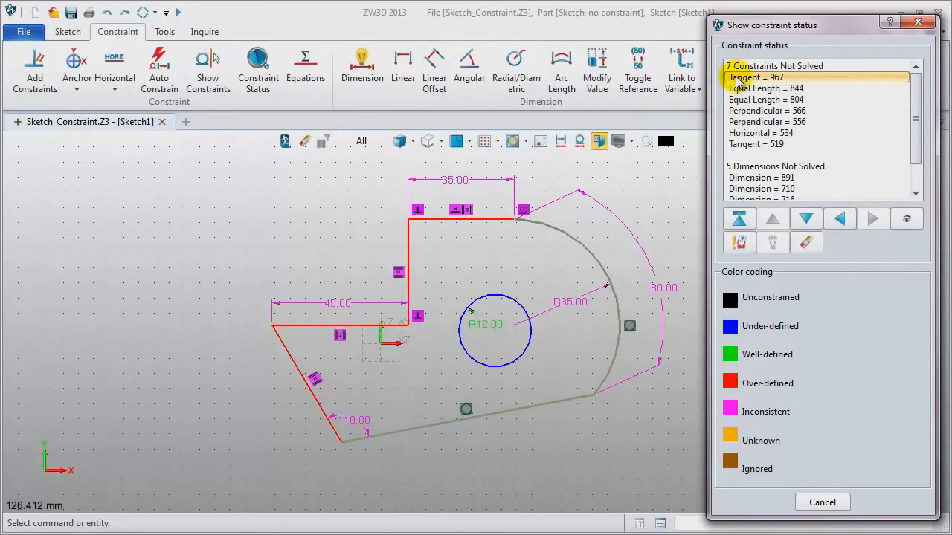
click(749, 90)
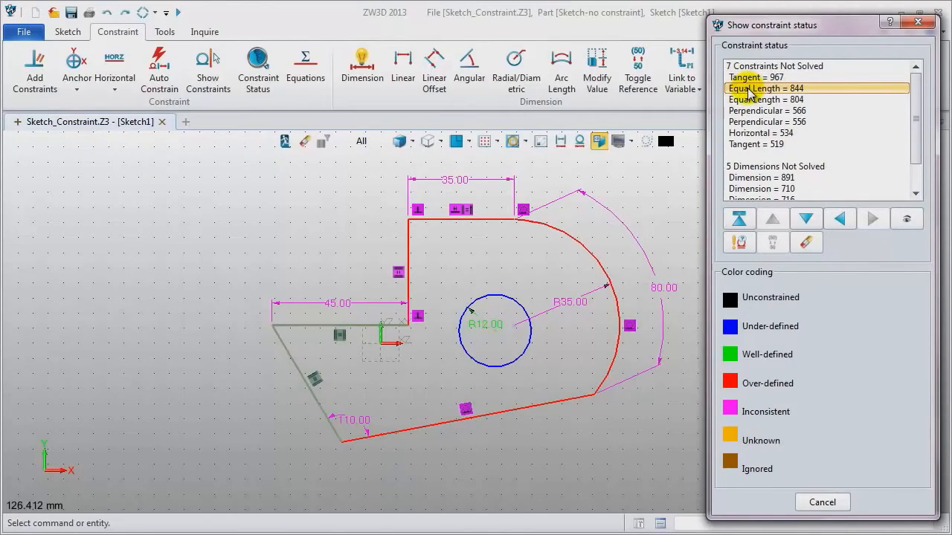
Convert the conflicting 80 mm arc length dimension to a reference dimension from the unsolved items, and close the constraint status.
click(741, 182)
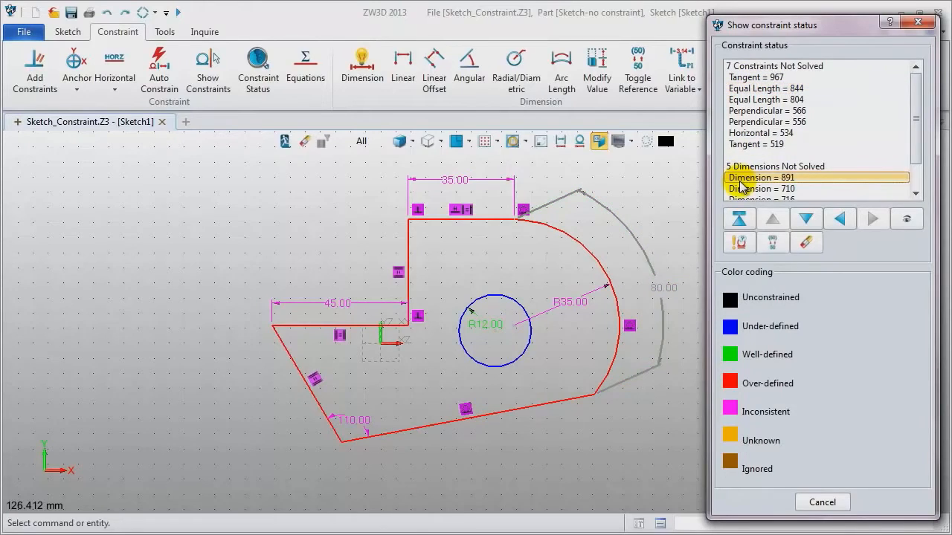
scroll(741, 186, down, 1)
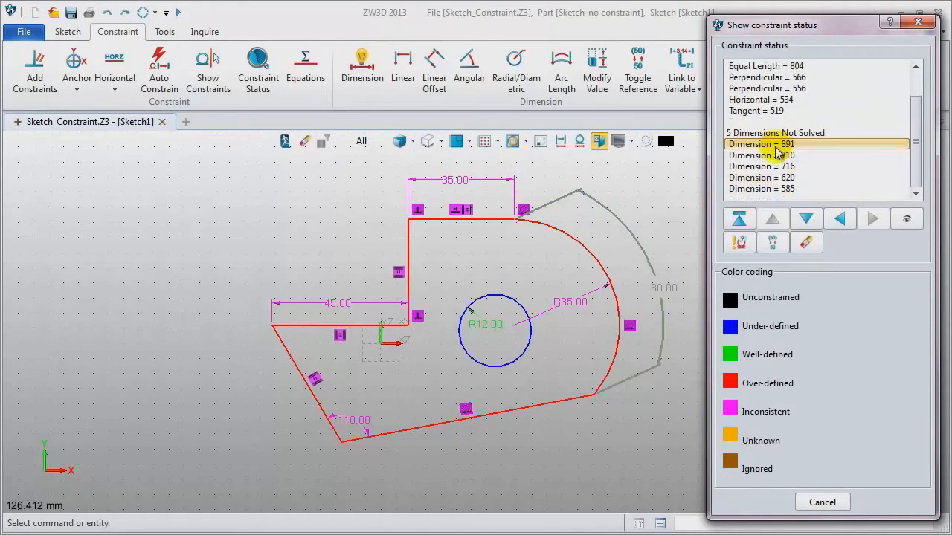
click(774, 244)
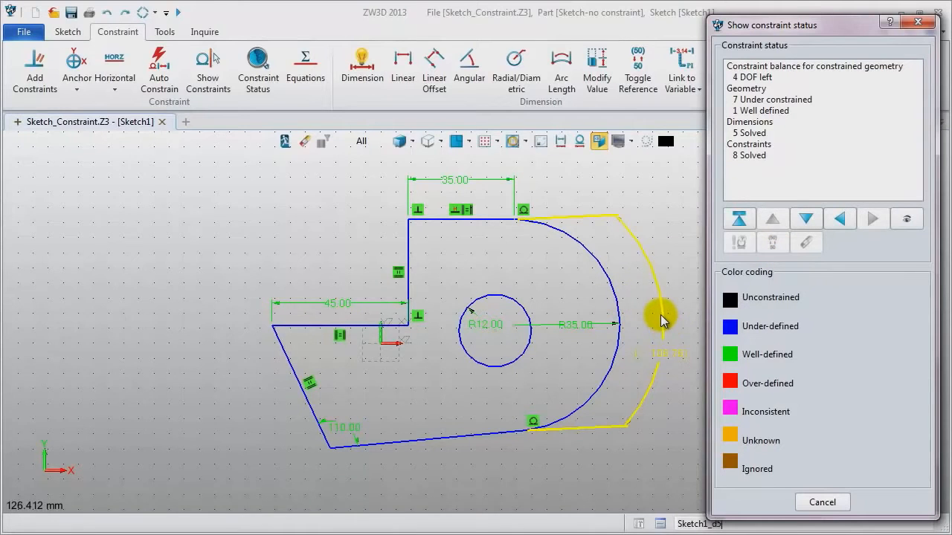
click(918, 23)
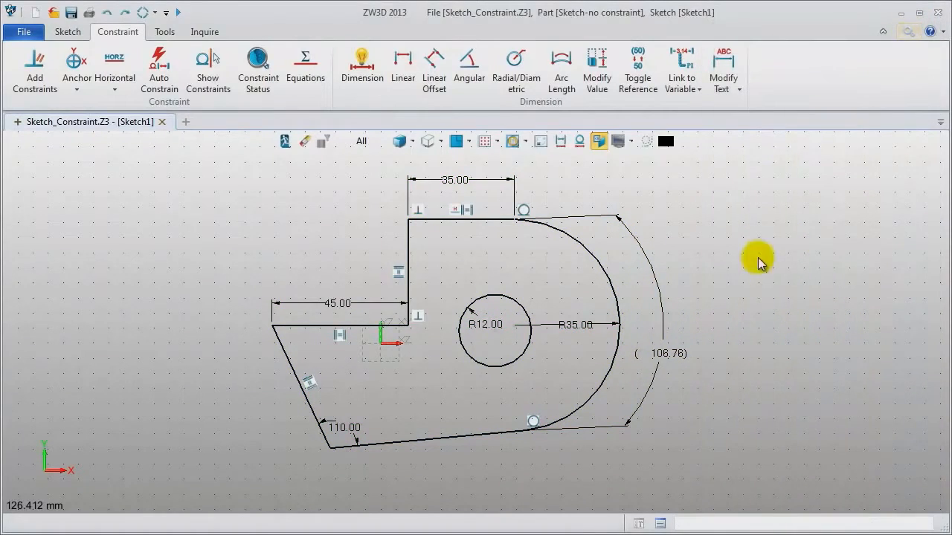
Reposition the outer arc's R35 dimension text up toward the upper part of the arc.
double_click(591, 324)
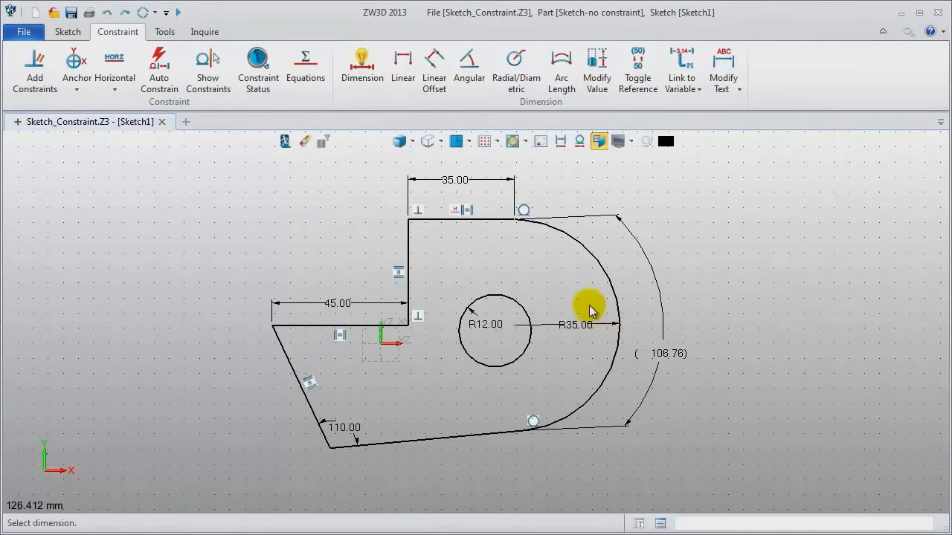
click(591, 311)
click(562, 286)
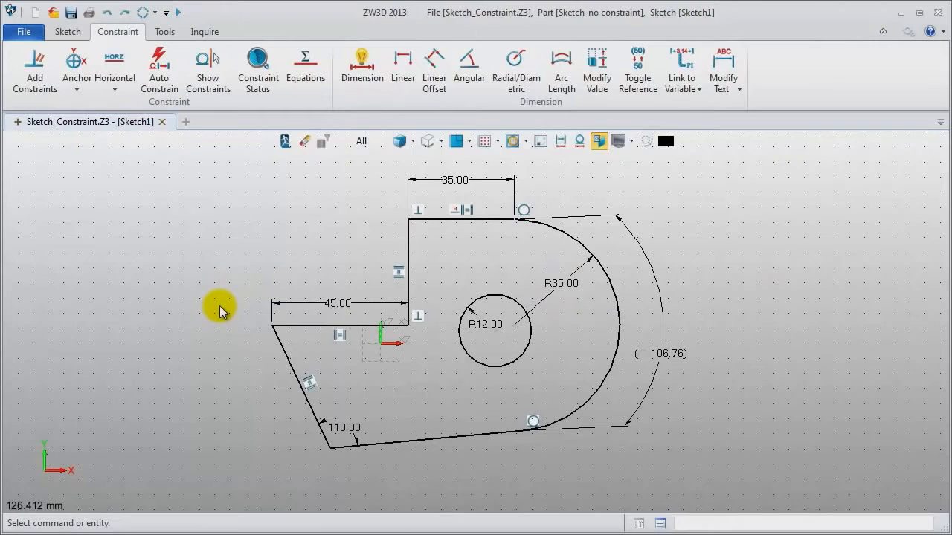
Add a concentric constraint between the inner circle and the large outer arc.
click(30, 67)
click(487, 294)
click(618, 314)
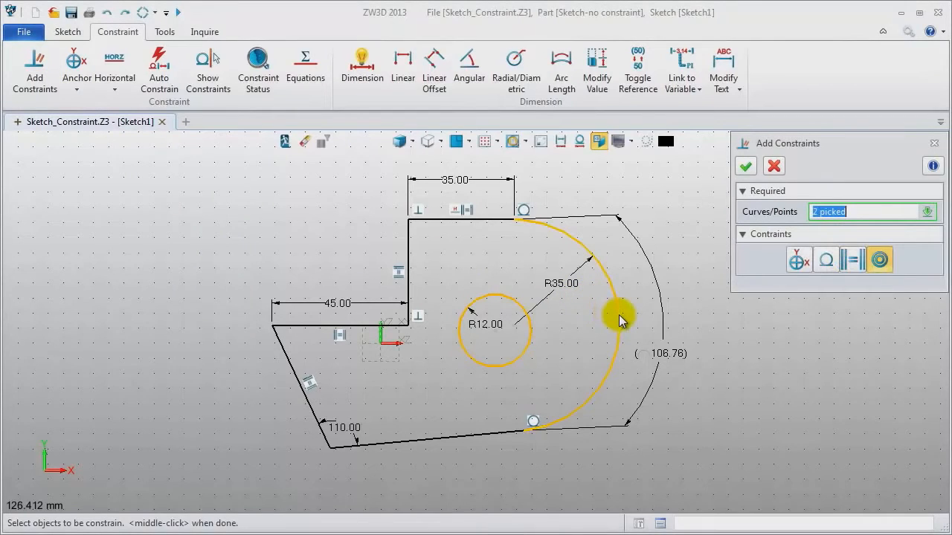
middle_click(815, 364)
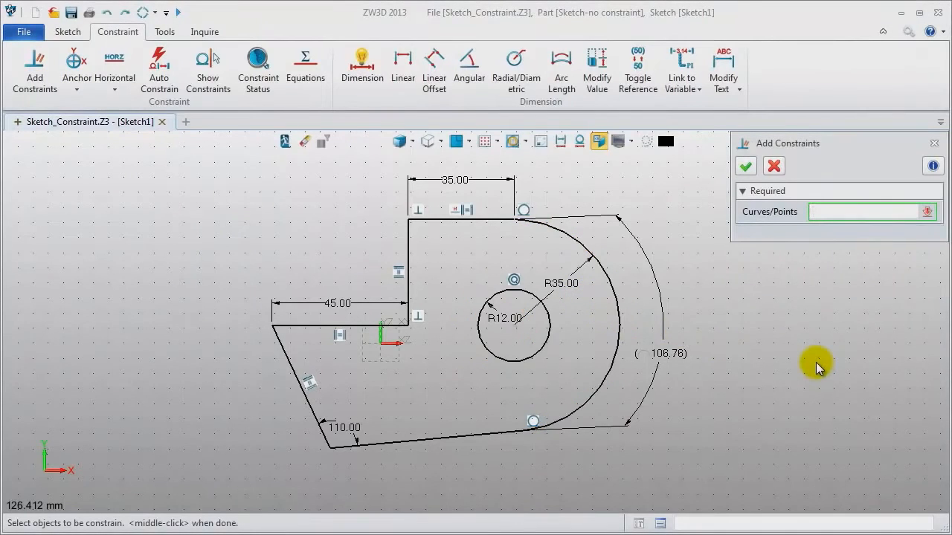
Constrain the shared centre point of the circle and arc to align horizontally with the sketch origin.
click(513, 324)
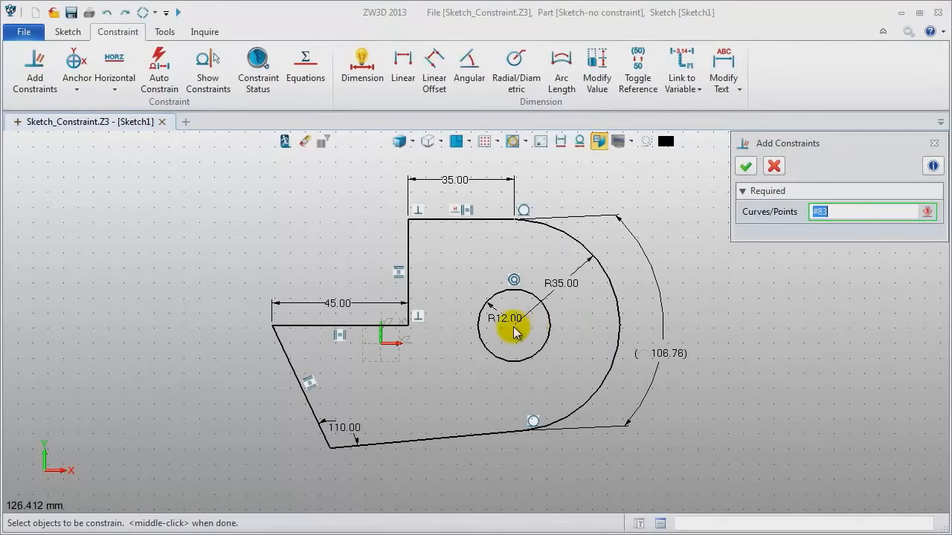
click(383, 350)
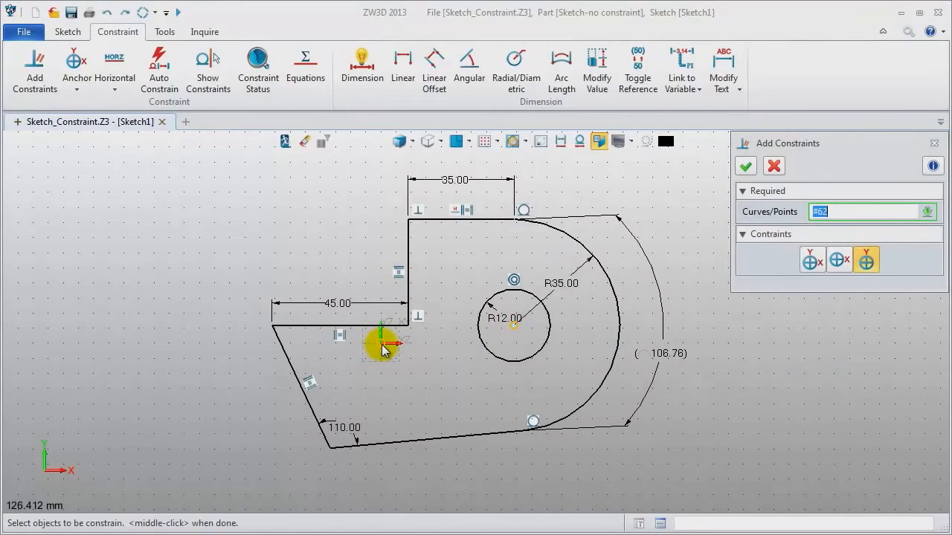
middle_click(915, 383)
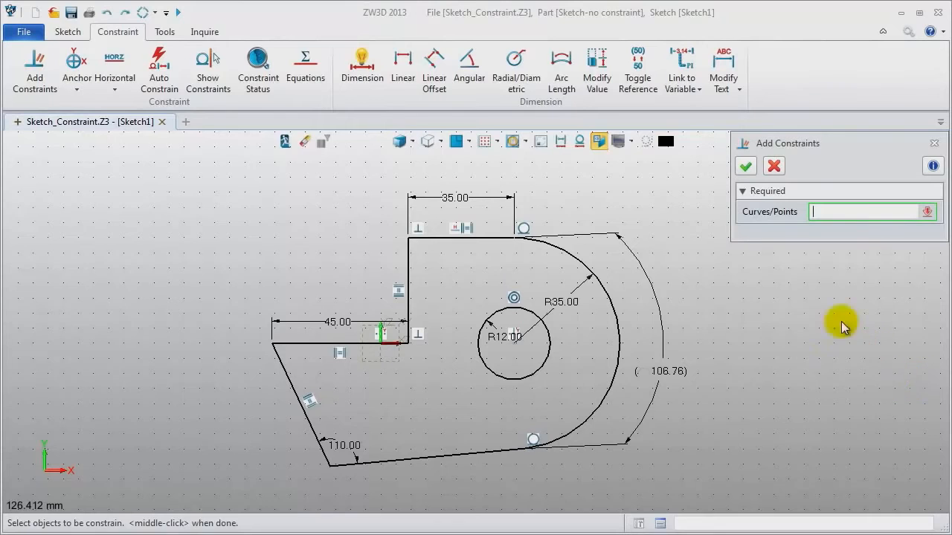
Add a 40 mm horizontal dimension between the circle's centre and the sketch origin, placed below the centre.
click(362, 69)
click(512, 347)
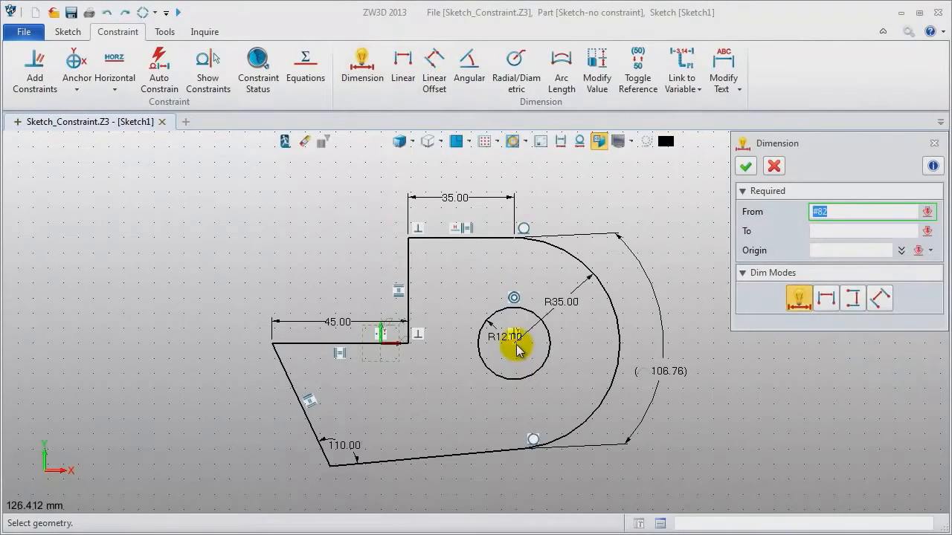
click(382, 345)
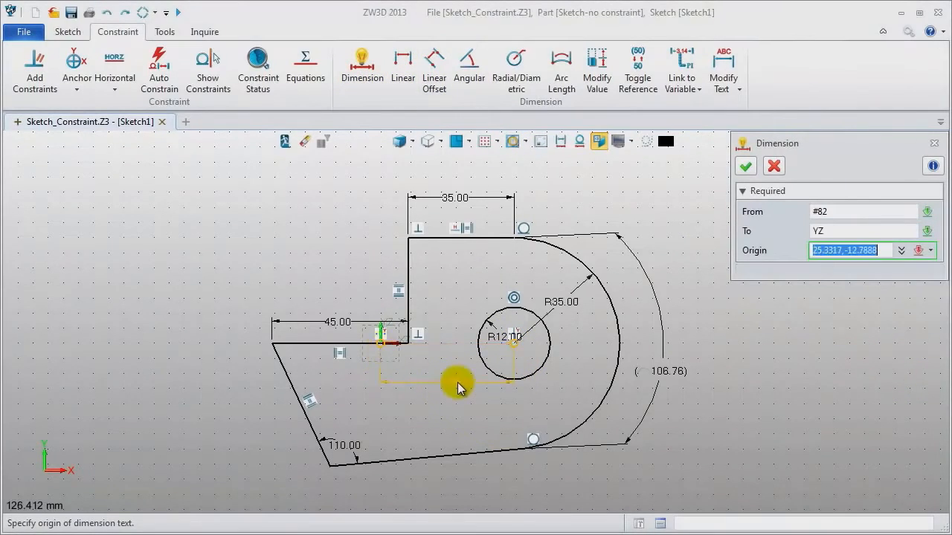
click(446, 384)
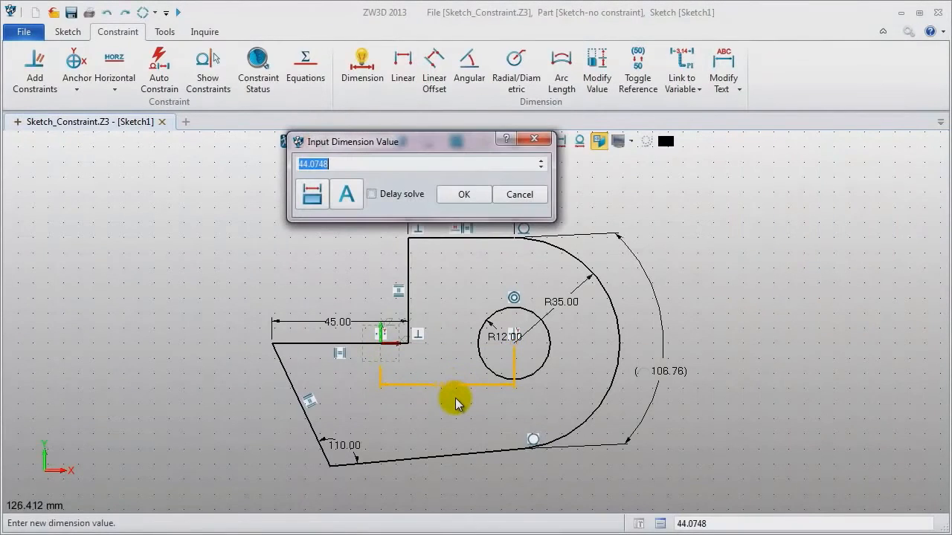
text(40)
key(Return)
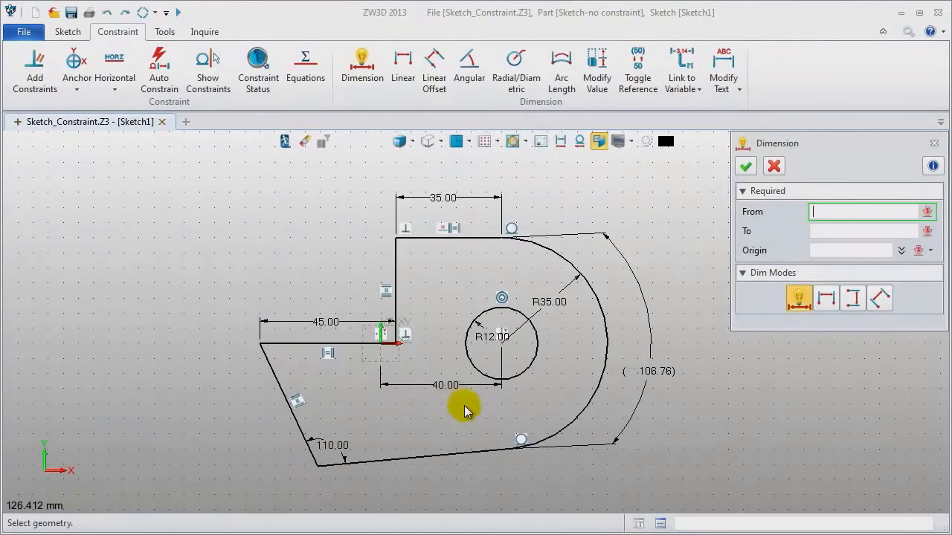
click(935, 143)
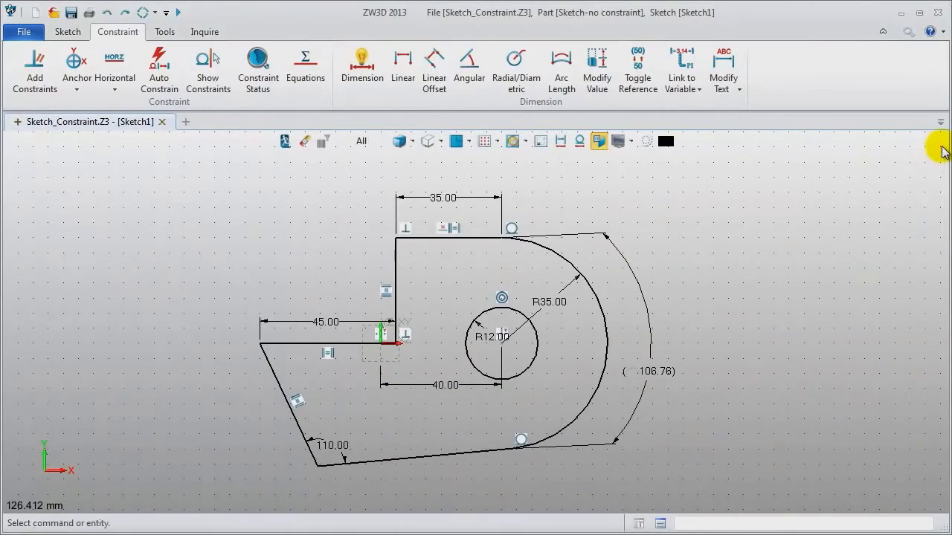
Check the constraint status of the completed sketch, close the report, and exit the sketch.
click(275, 73)
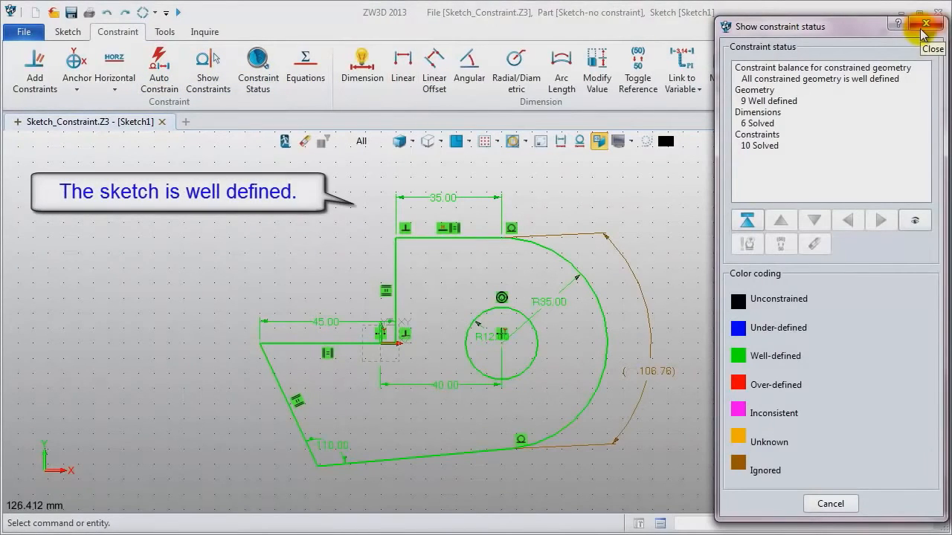
click(926, 27)
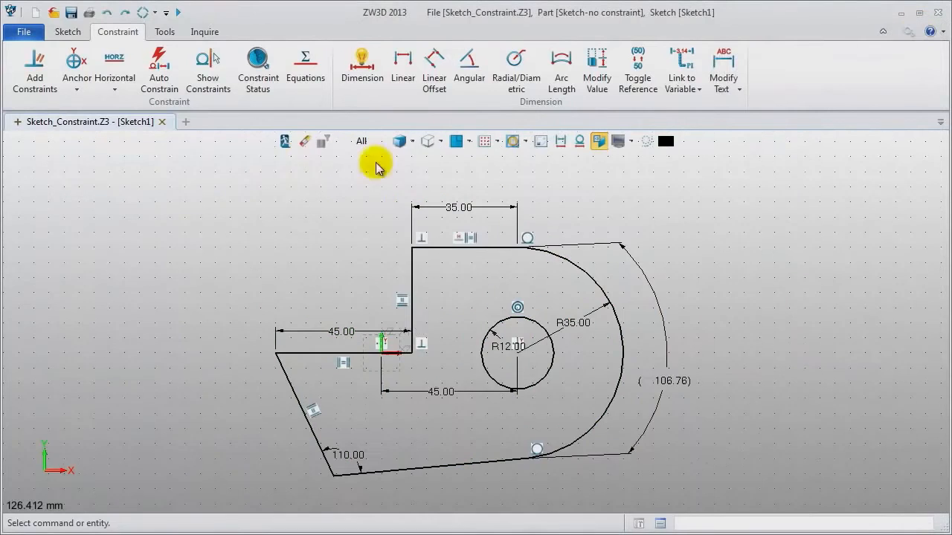
click(285, 141)
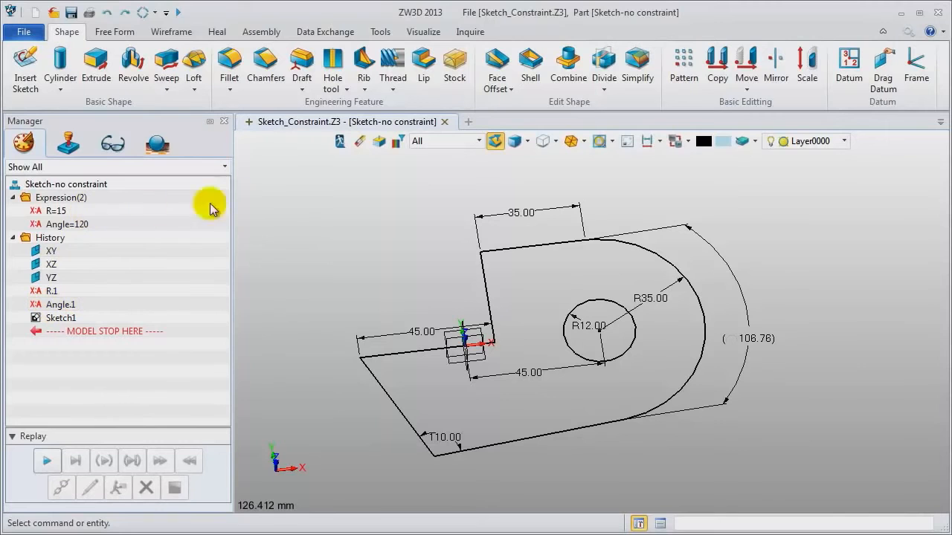
Reopen Sketch1 and open the variable browser for the inner circle's radius dimension.
right_click(296, 189)
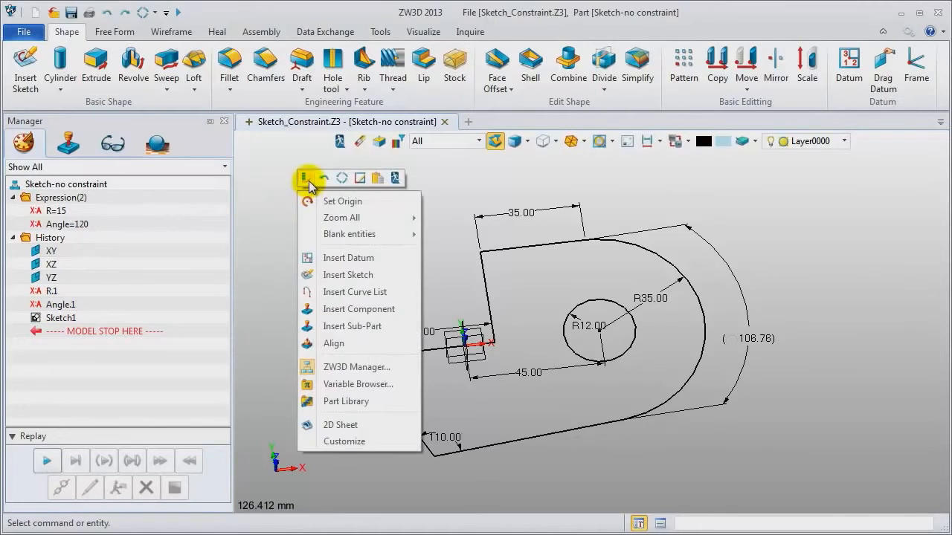
click(309, 180)
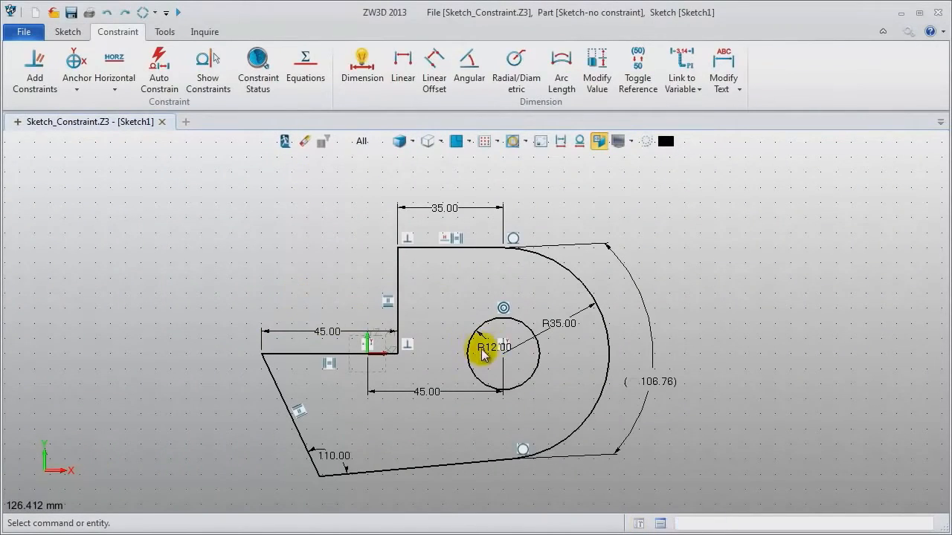
double_click(486, 353)
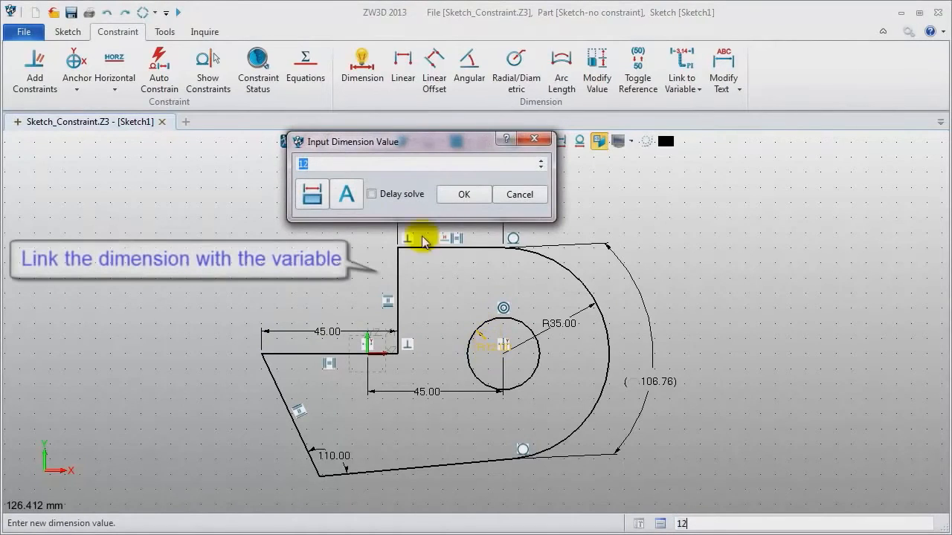
click(357, 193)
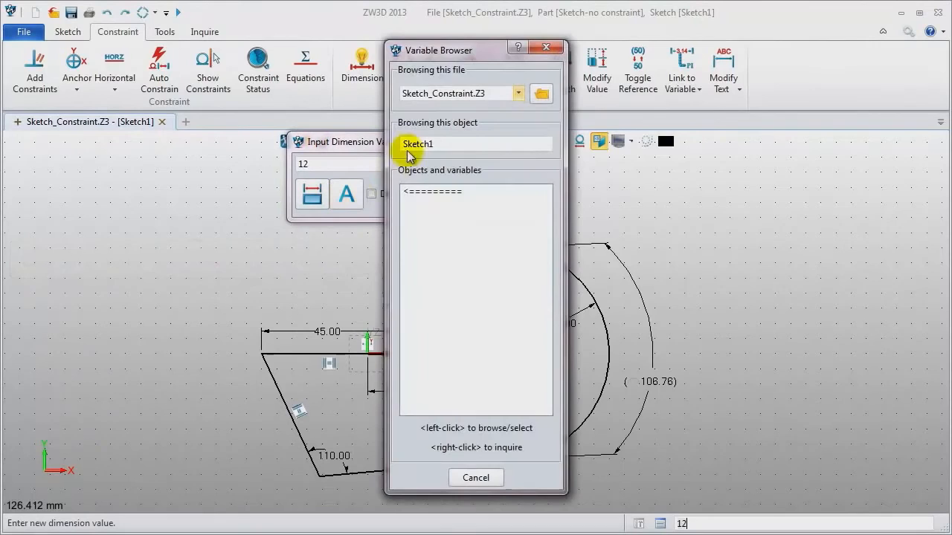
Link the inner circle's radius dimension to the variable R of the part Sketch-no constraint.
mouse_move(484, 54)
mouse_down()
mouse_move(874, 67)
mouse_move(852, 66)
mouse_up()
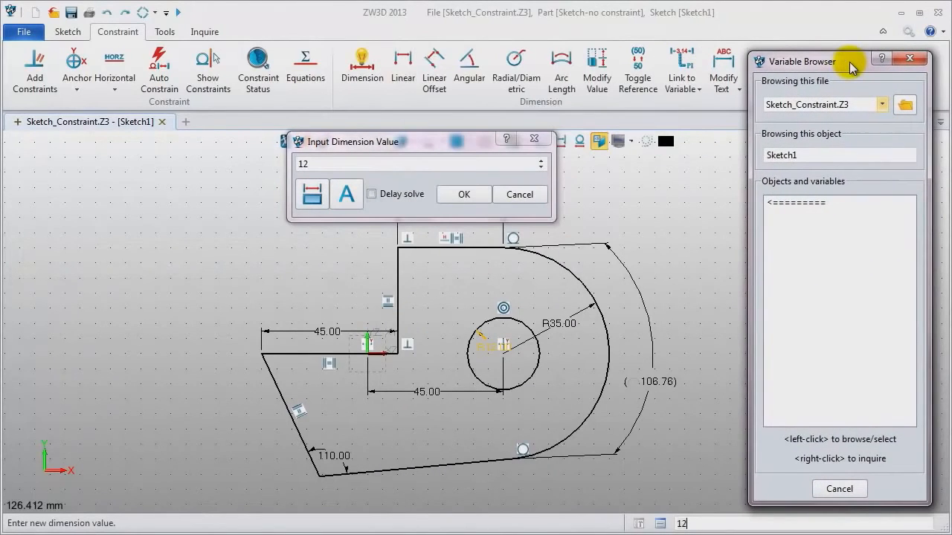
click(829, 202)
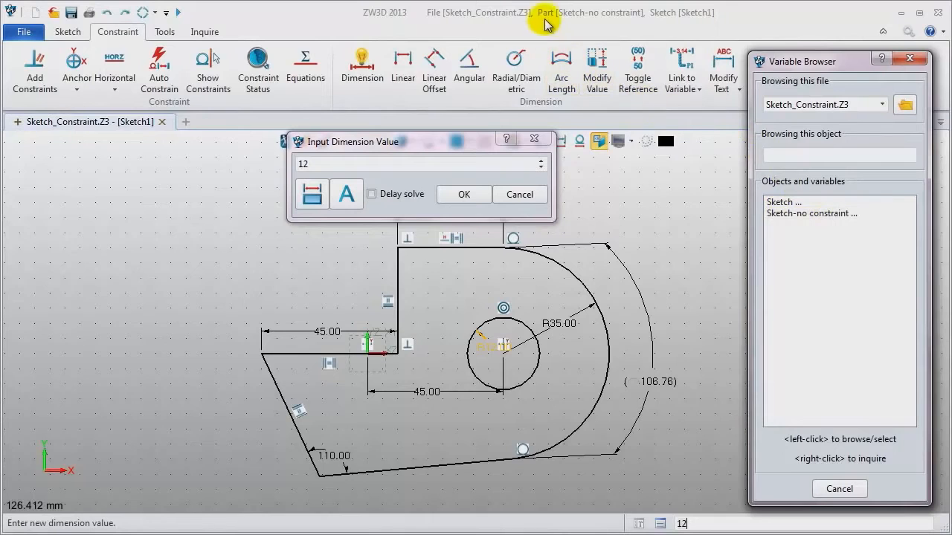
click(816, 214)
click(788, 225)
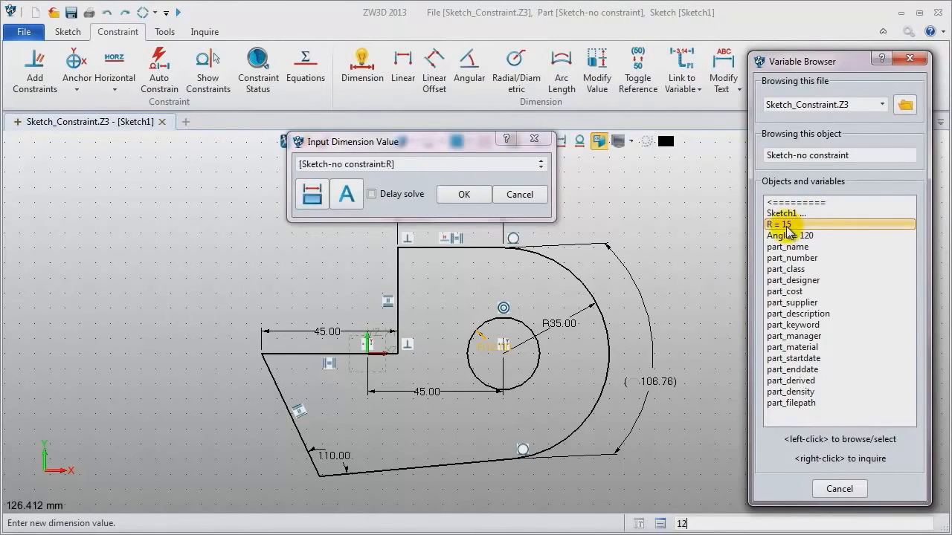
click(464, 195)
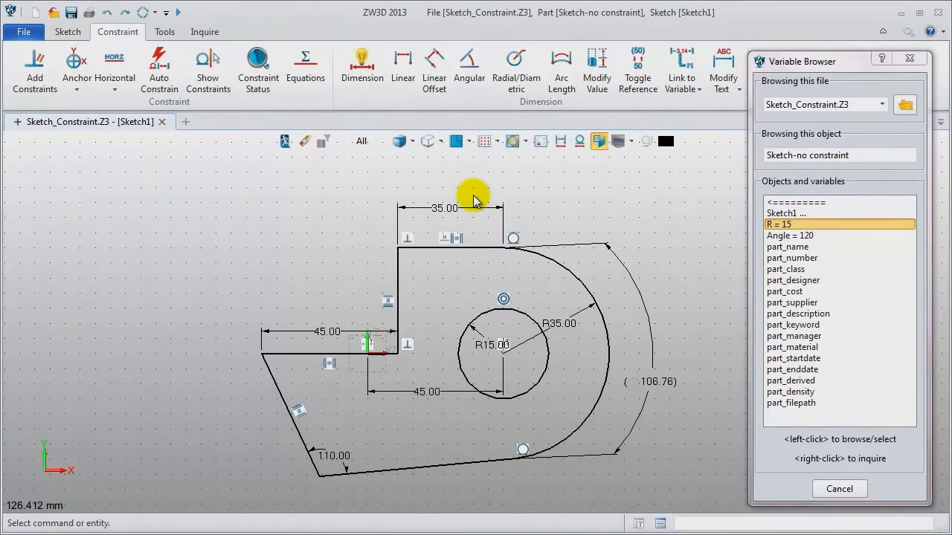
Link the lower corner's angle dimension to the part variable Angle and close the variable browser.
double_click(344, 460)
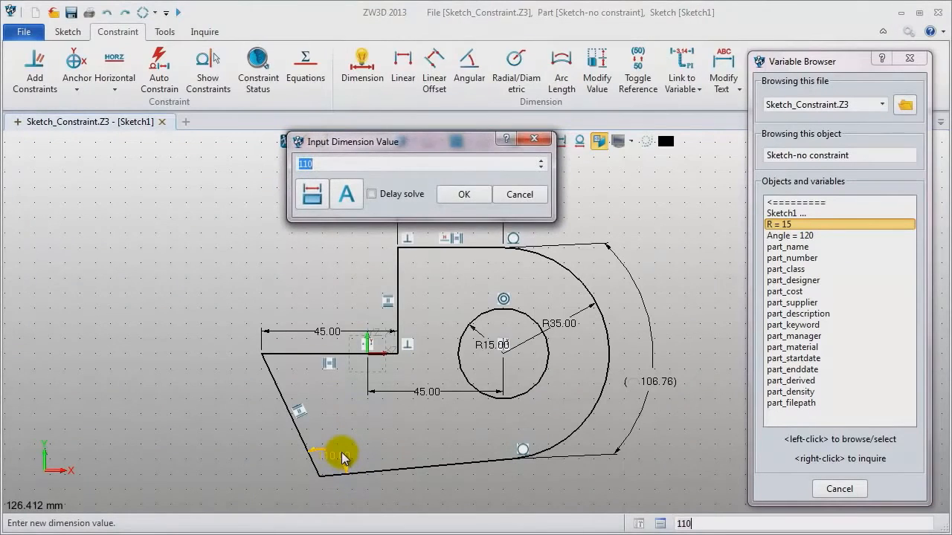
click(346, 196)
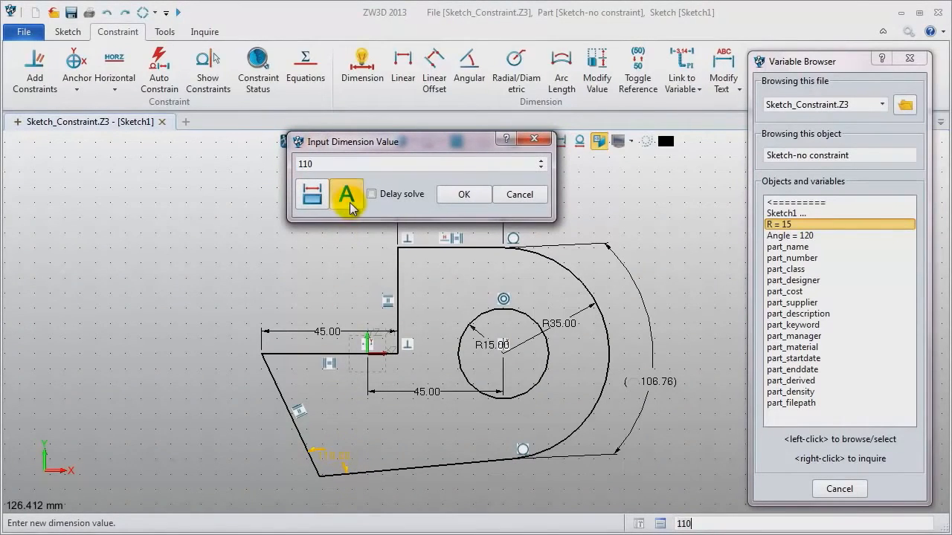
click(789, 235)
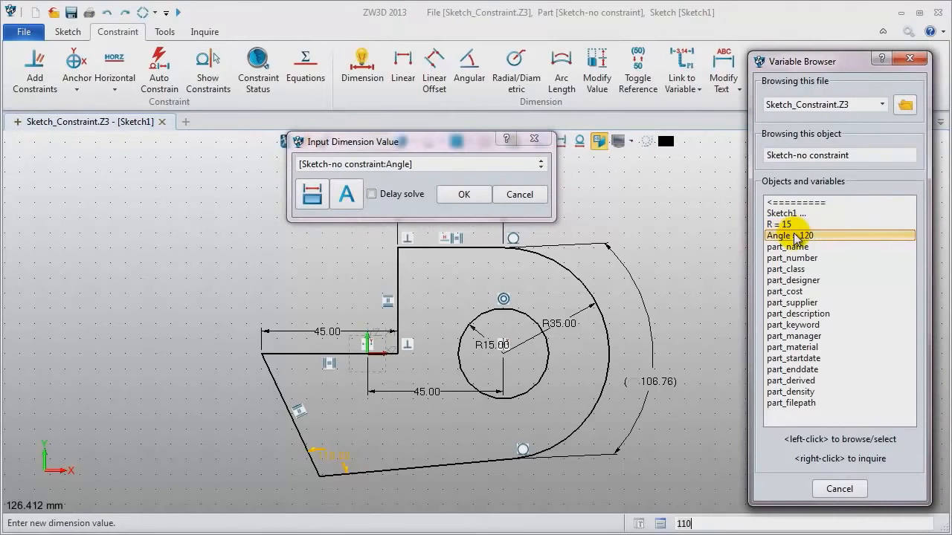
click(458, 195)
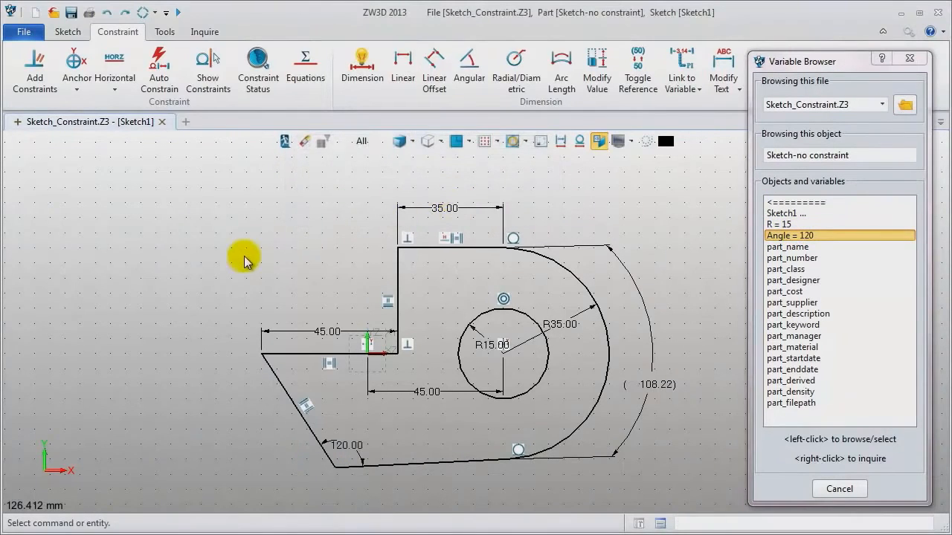
click(909, 58)
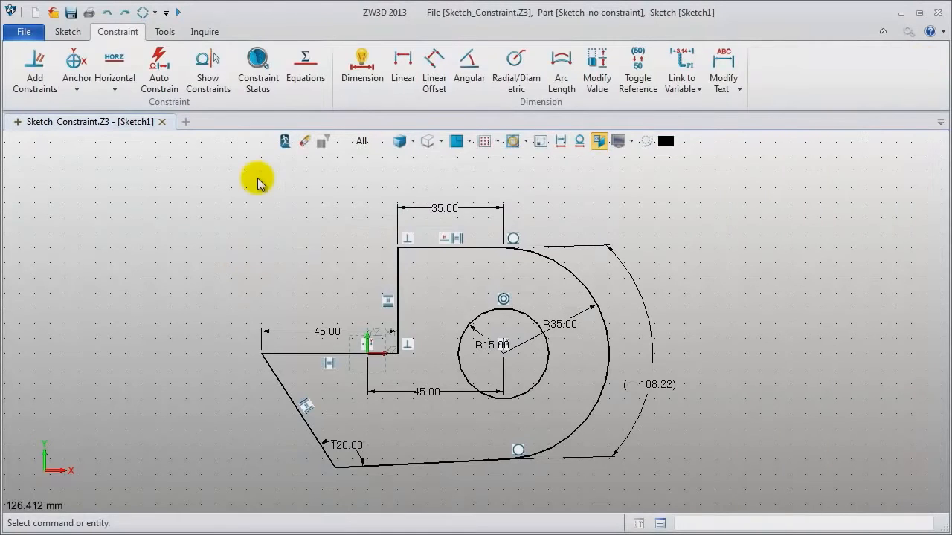
Exit the sketch and redefine the part variable R with the expression 20.
click(284, 142)
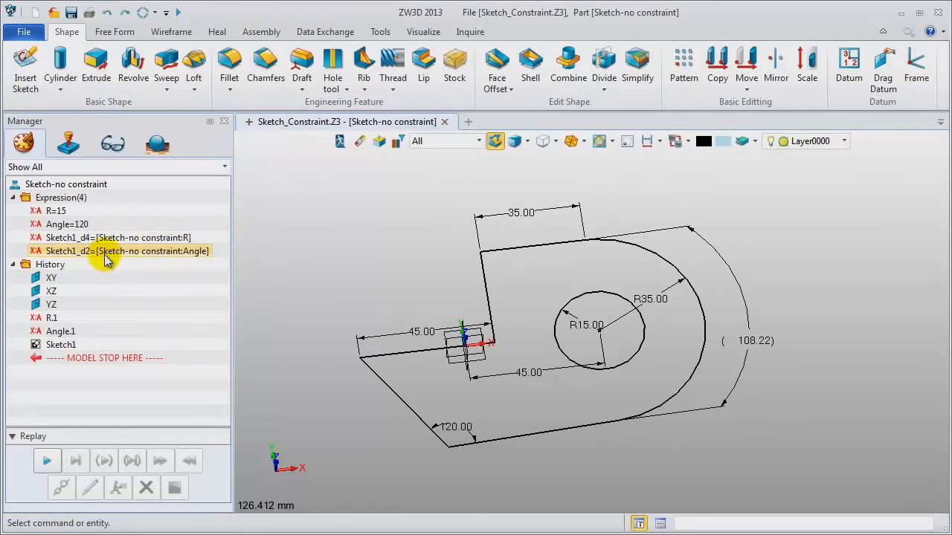
right_click(51, 318)
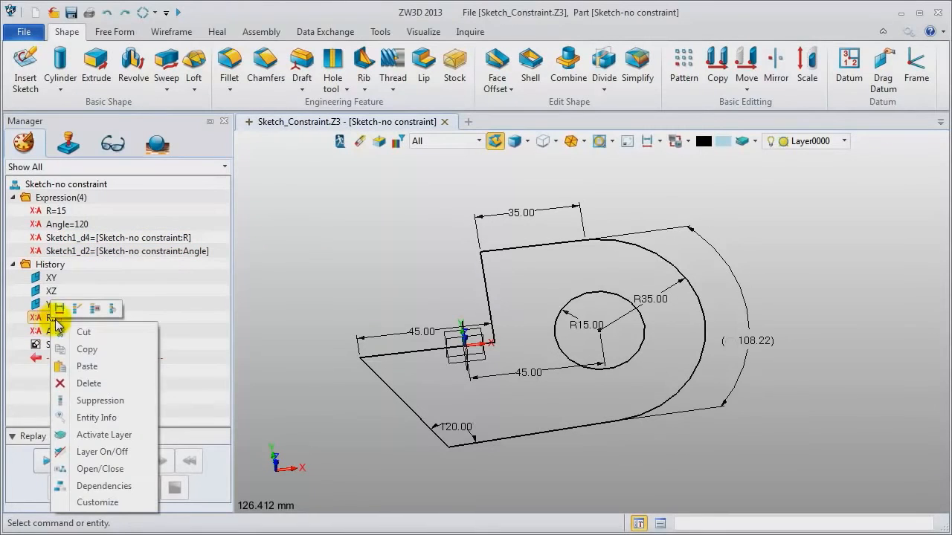
click(78, 309)
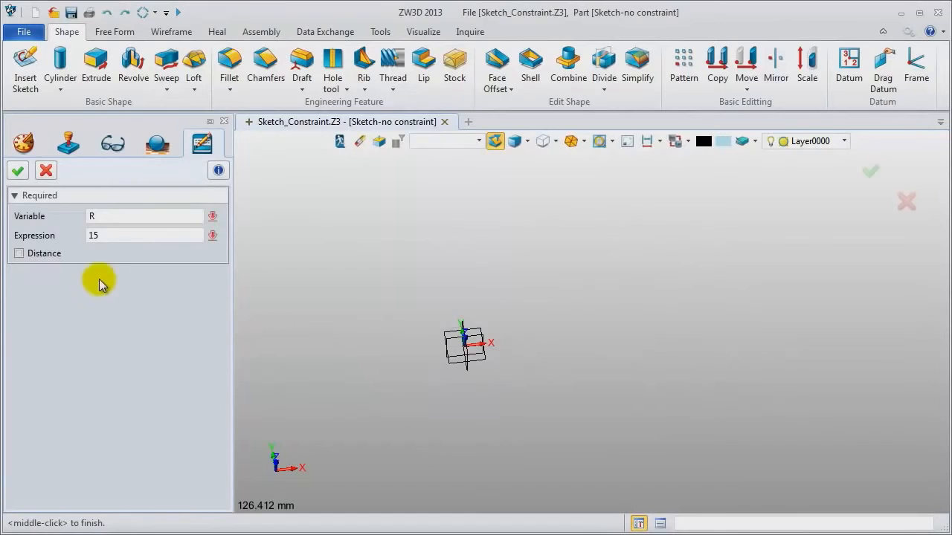
click(91, 235)
drag(119, 234, 34, 225)
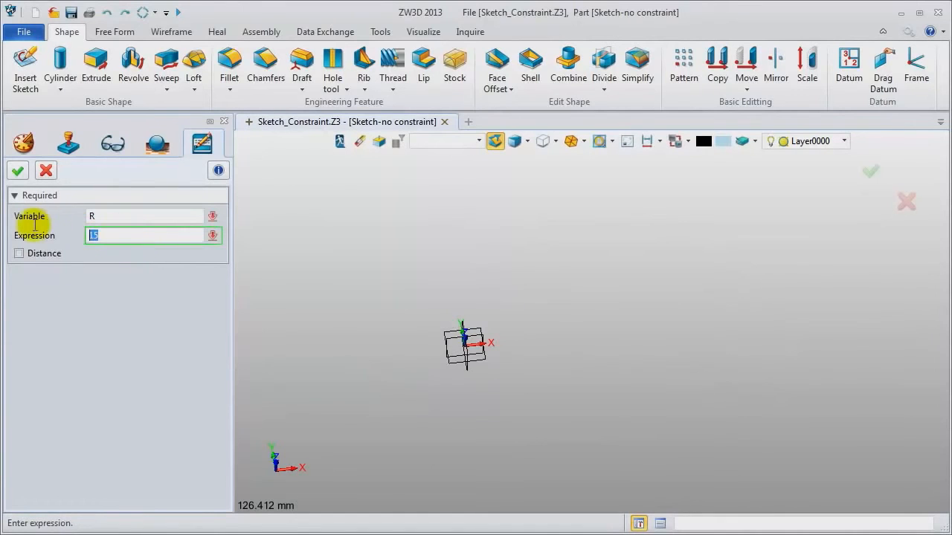
key(Return)
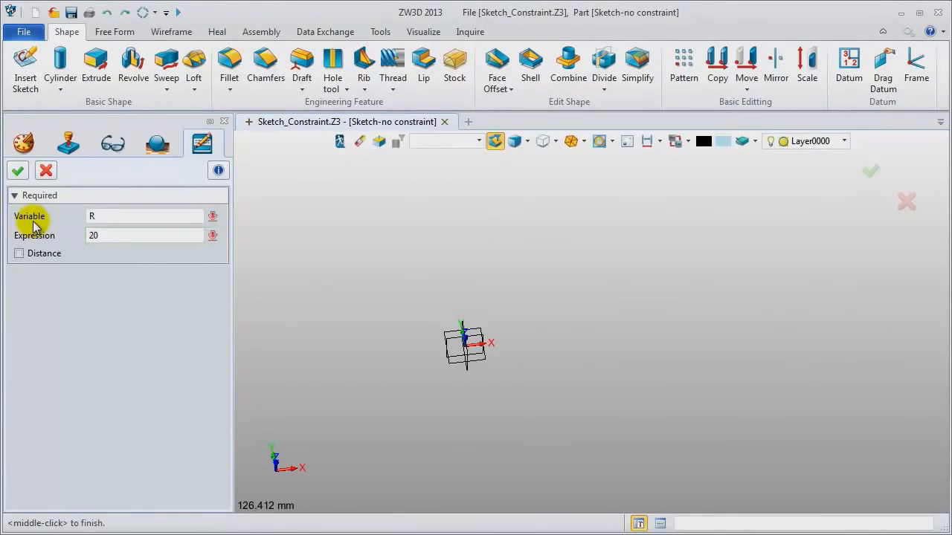
click(18, 171)
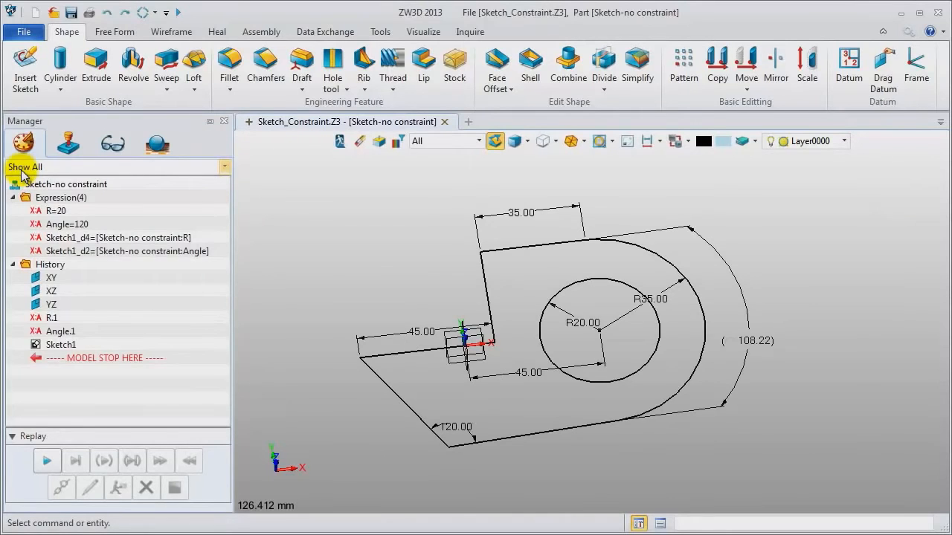
Redefine the part variable Angle with the expression 125.
click(56, 332)
right_click(56, 332)
click(67, 312)
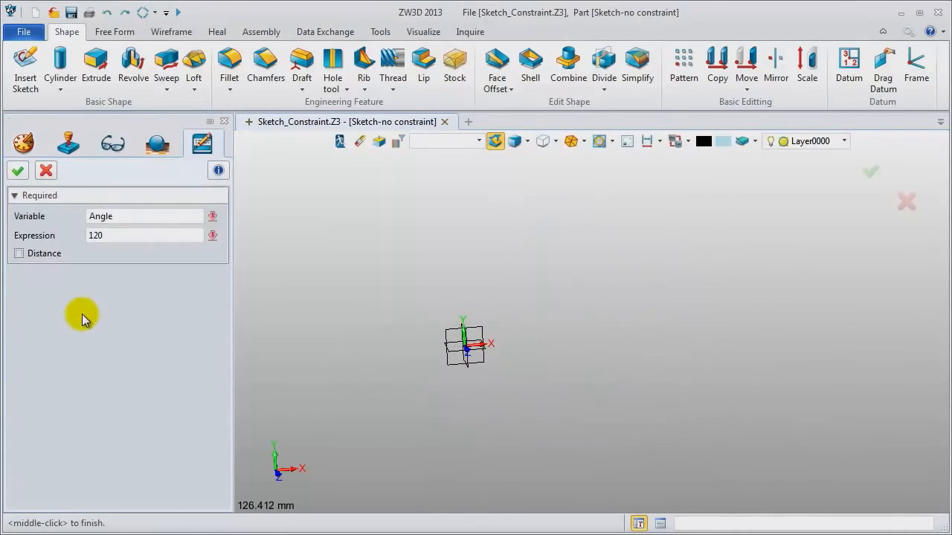
double_click(100, 237)
click(100, 236)
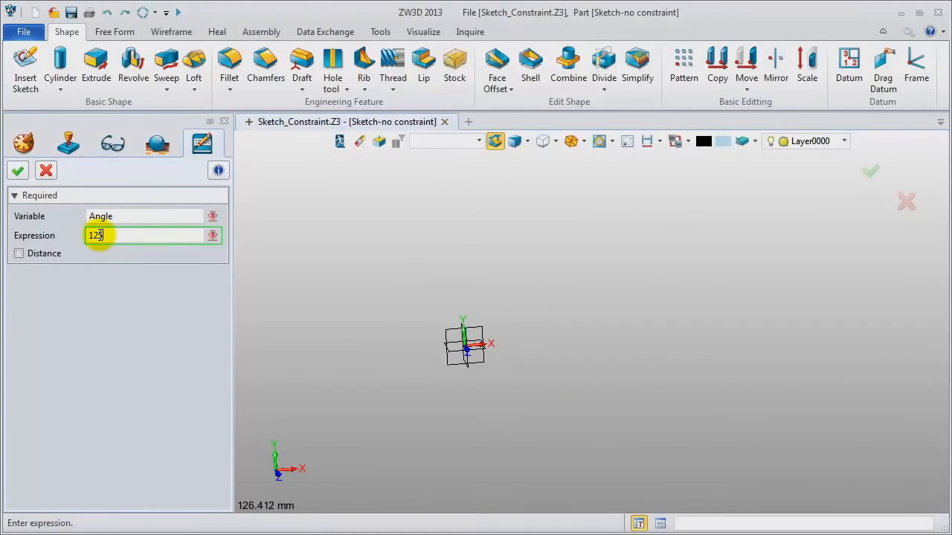
click(18, 171)
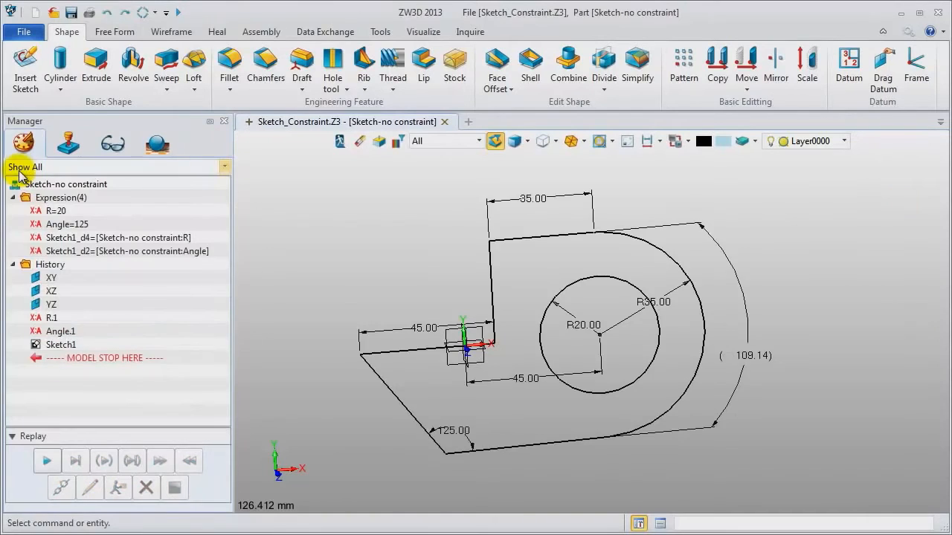
scroll(331, 296, down, 2)
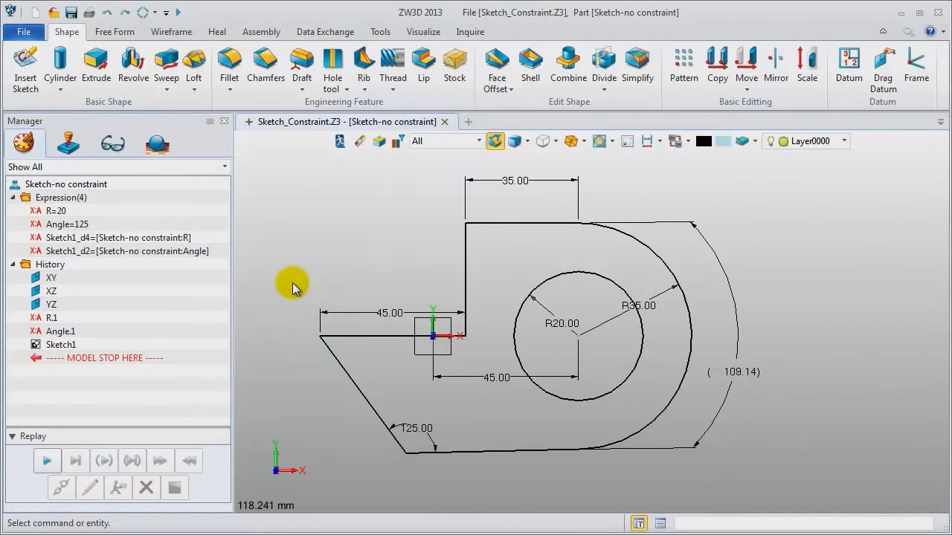
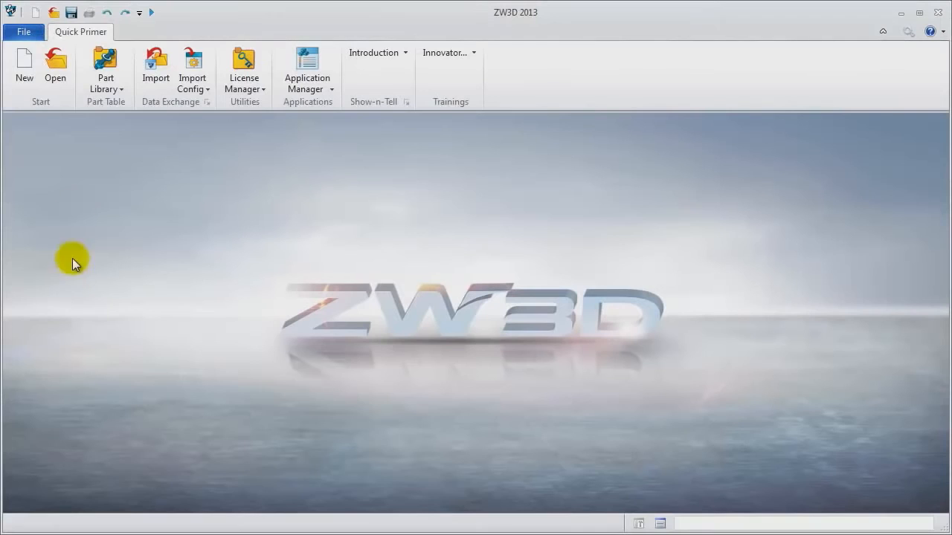
Create a new Part/Assembly file with the default template, named "Sketch skill".
click(26, 66)
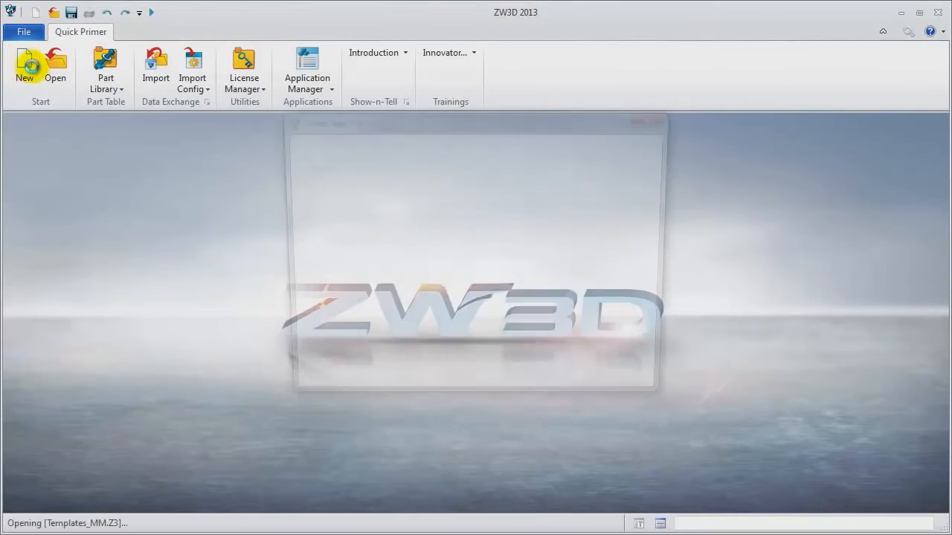
text(Sketch)
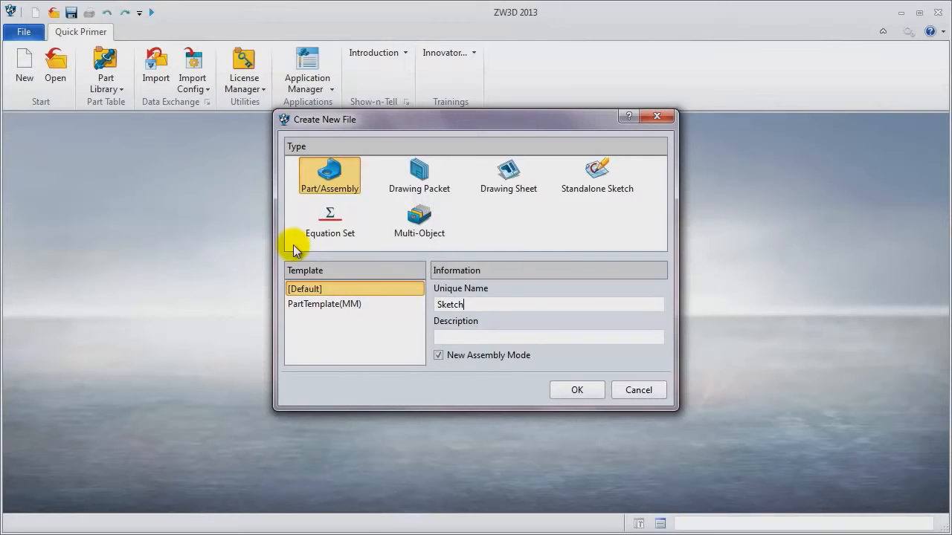
text( skill)
key(Return)
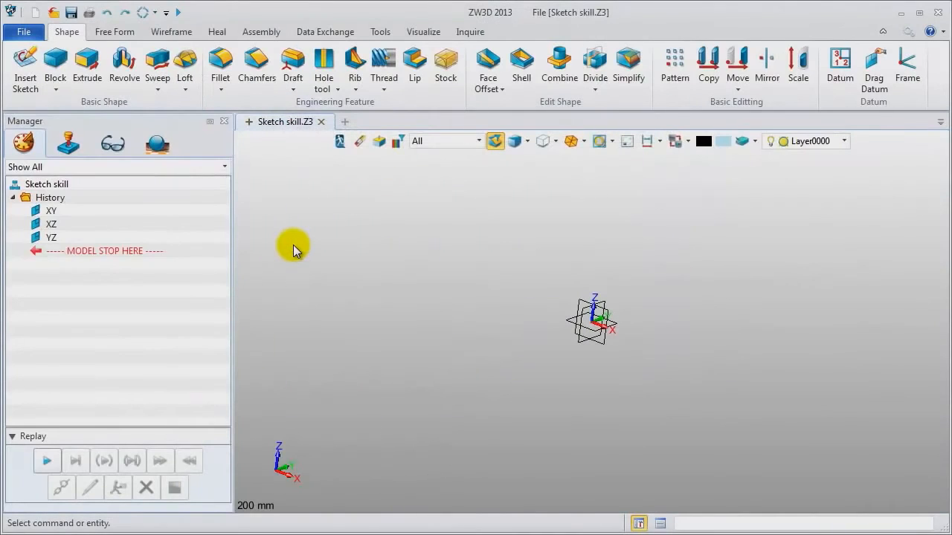
Start a block by two opposite corners beside the origin, about 110 mm long, 89 mm wide and 23 mm high.
click(55, 84)
click(84, 121)
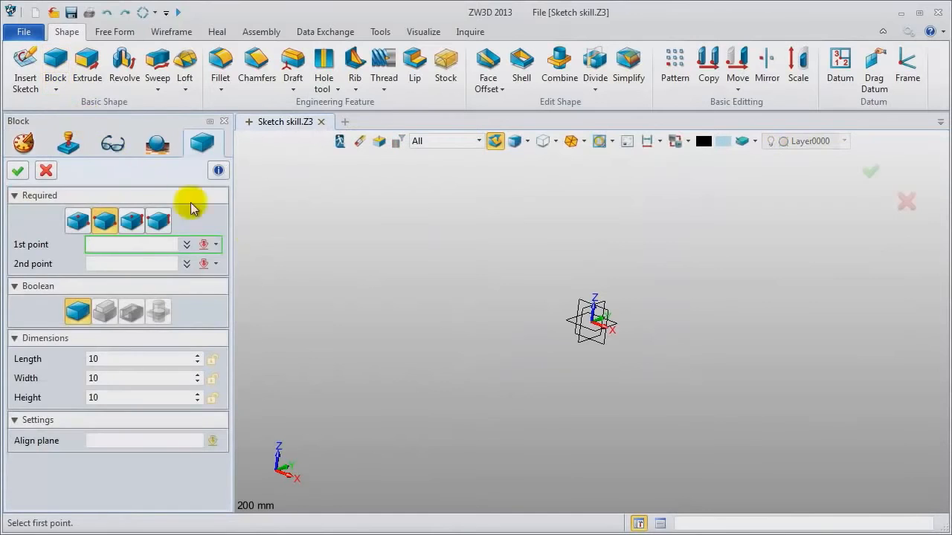
click(598, 329)
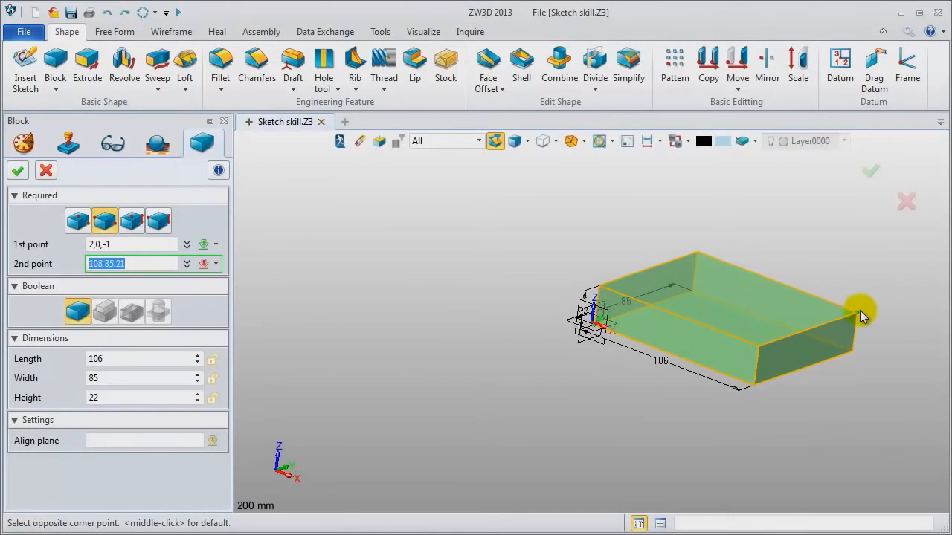
click(870, 310)
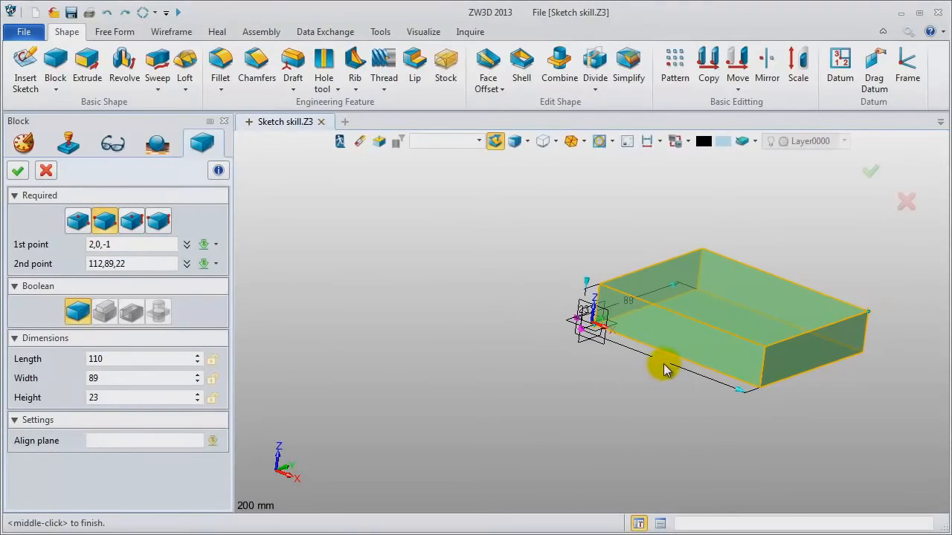
Set the block's length to 800 mm and its width to 400 mm, and create it.
text(8)
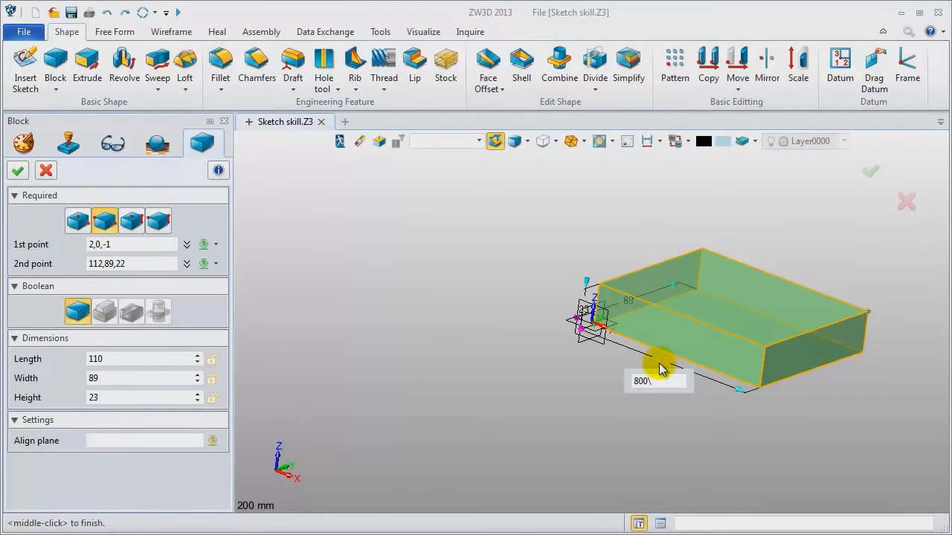
text(00)
key(Return)
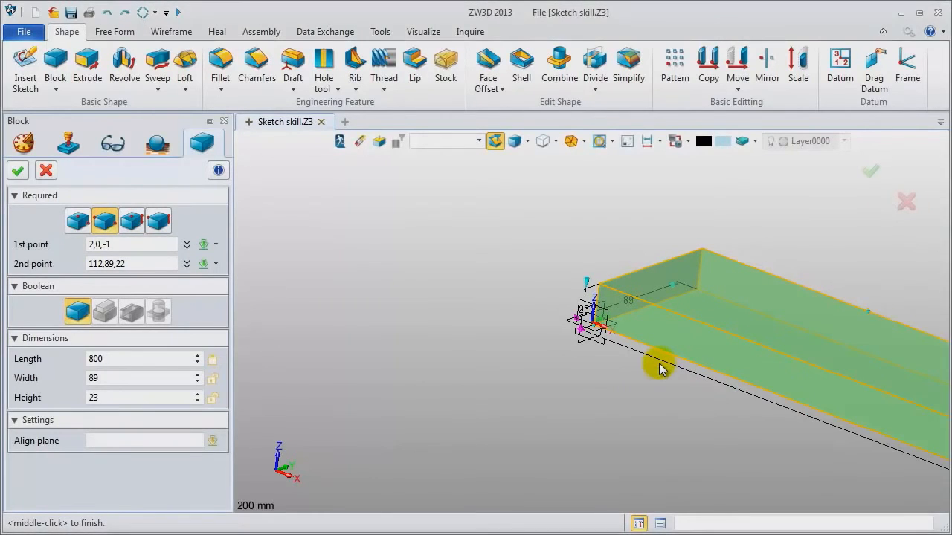
double_click(623, 307)
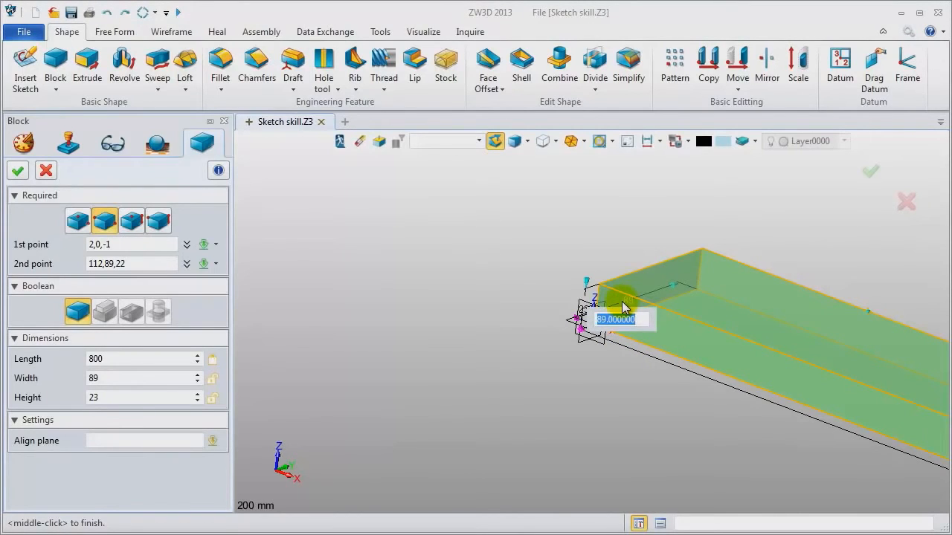
text(40)
key(Return)
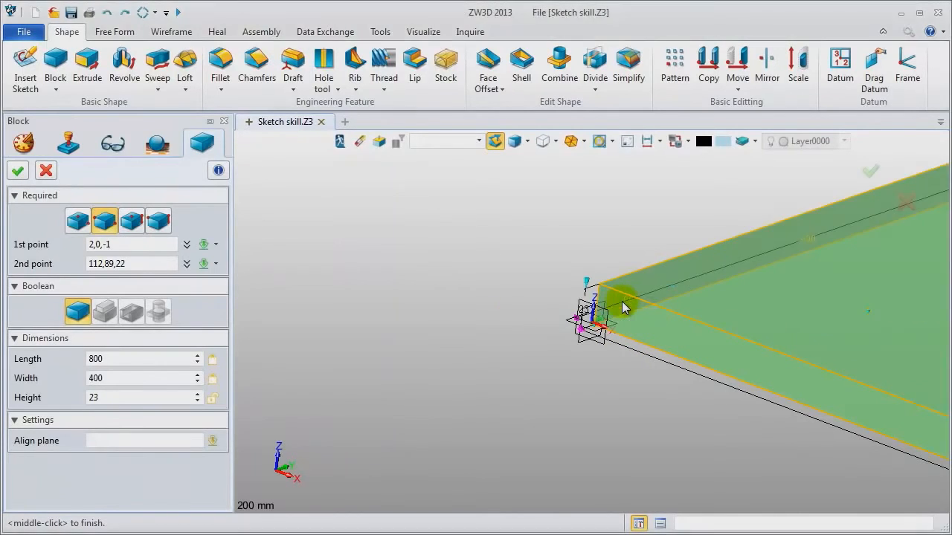
middle_click(477, 320)
middle_drag(505, 290, 291, 338)
scroll(291, 327, down, 5)
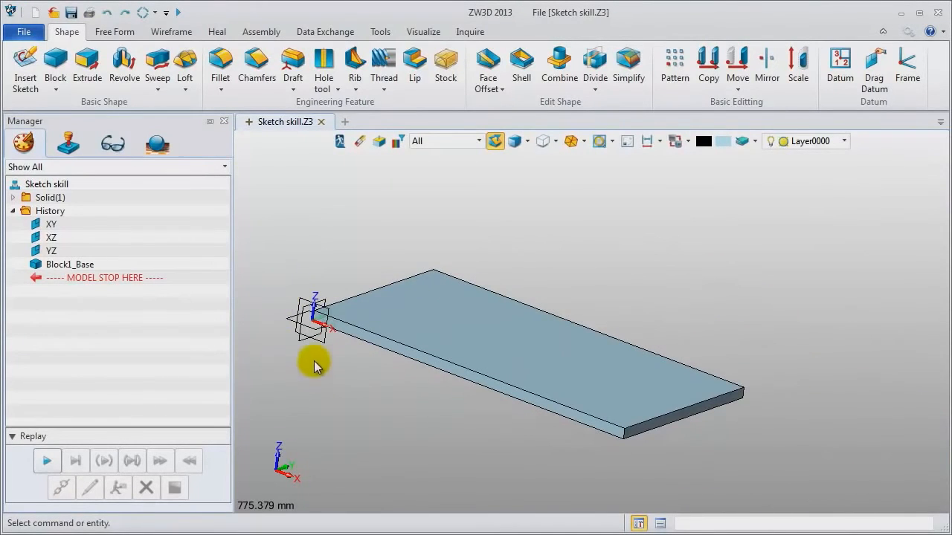
scroll(327, 377, down, 1)
Insert a new sketch on the XY datum plane.
right_click(273, 211)
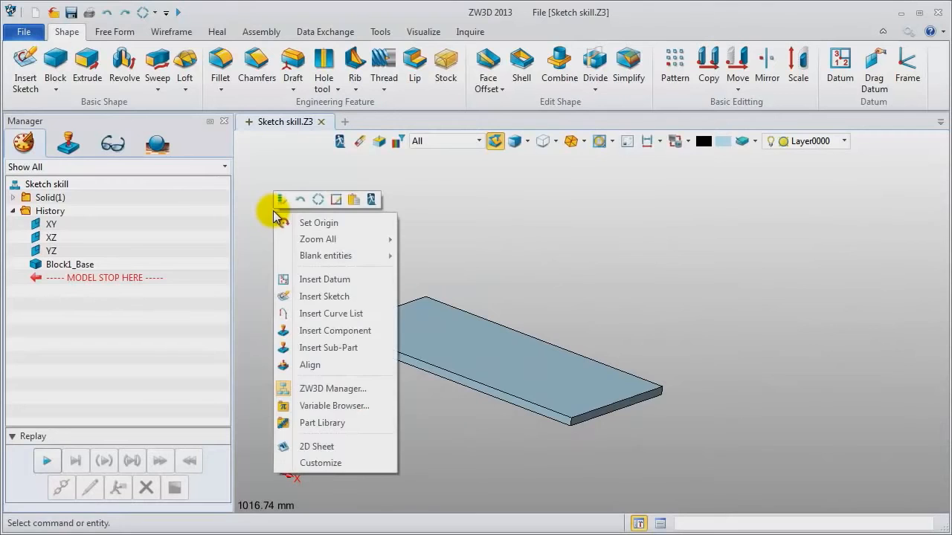
click(324, 296)
click(308, 334)
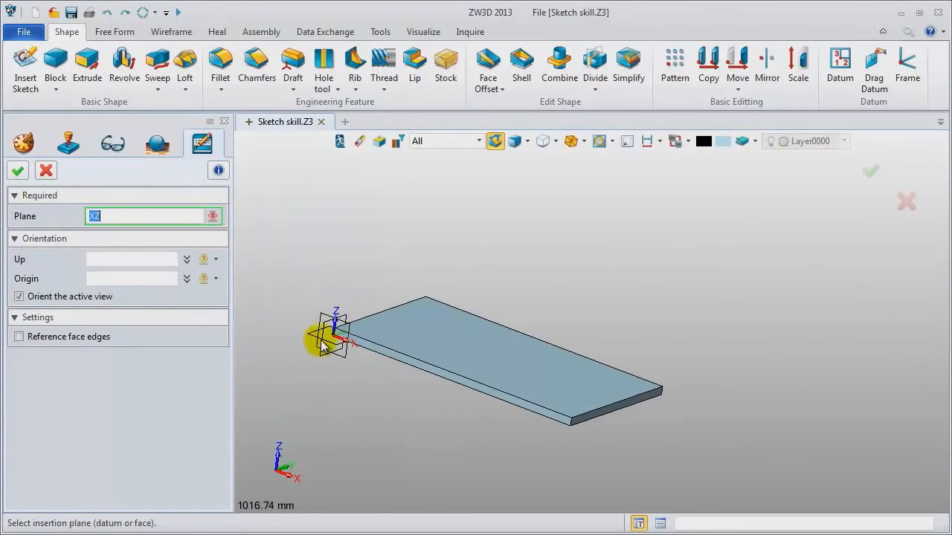
click(324, 344)
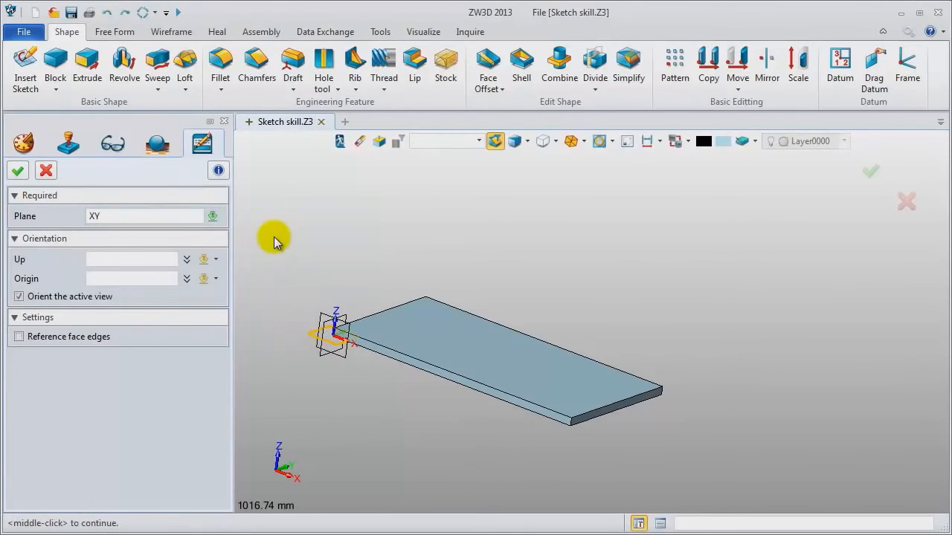
middle_click(327, 223)
middle_drag(317, 223, 202, 290)
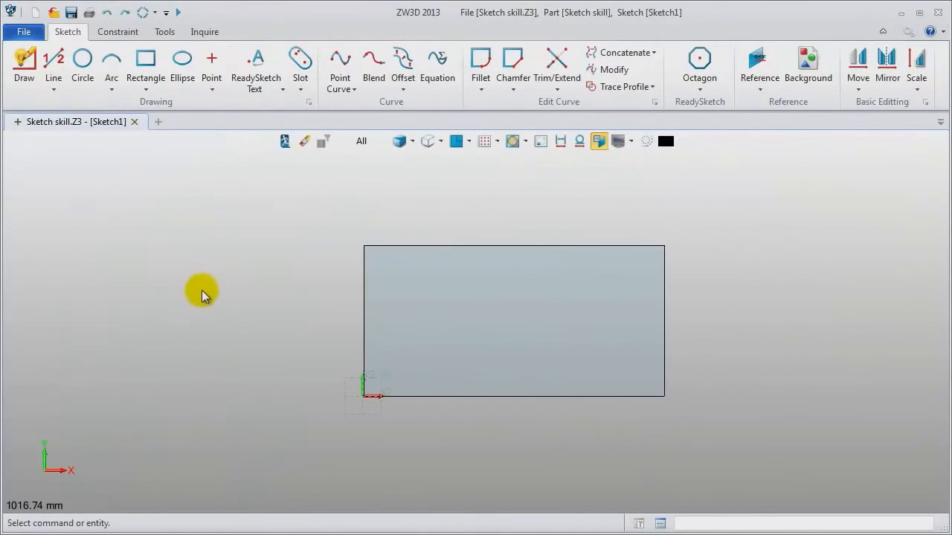
Import the "song" image from the ZW3D Training folder into the sketch as curves.
click(165, 31)
click(117, 76)
click(158, 259)
click(126, 402)
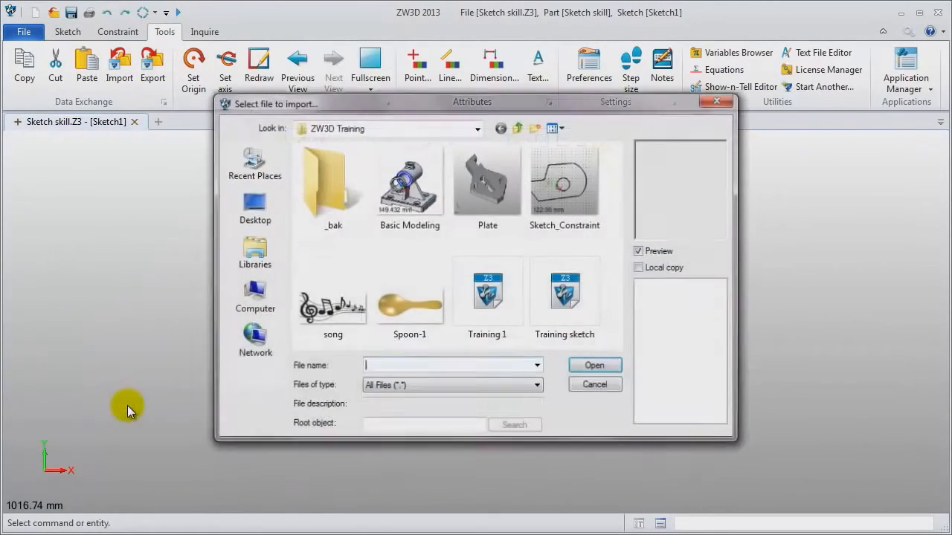
click(320, 334)
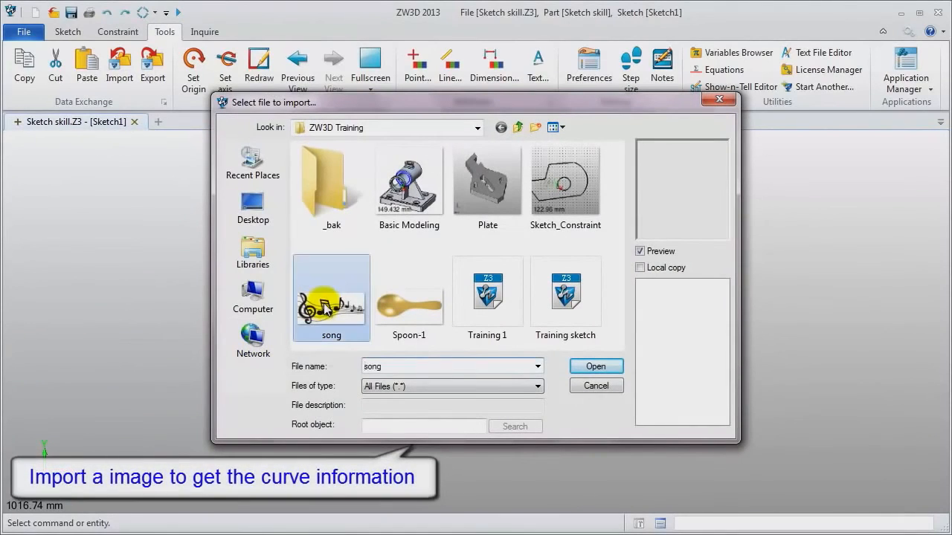
click(604, 367)
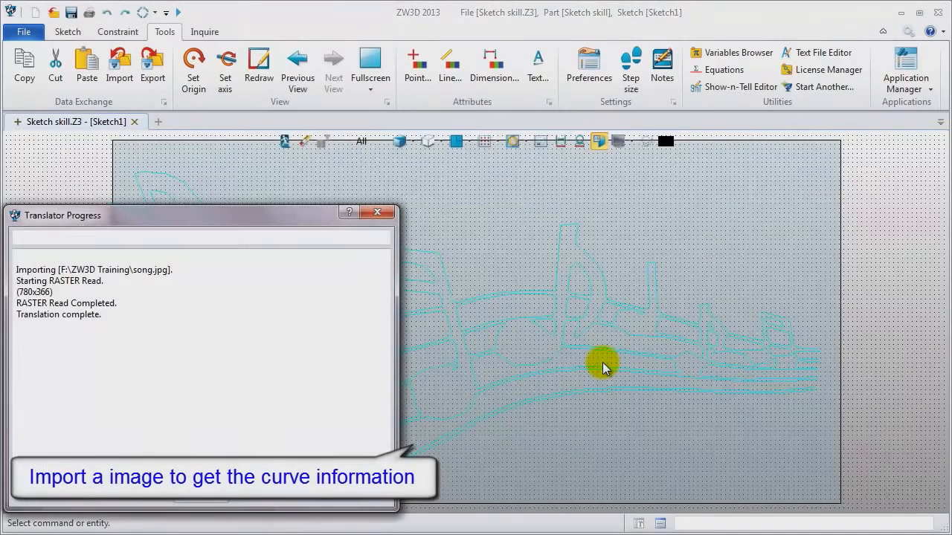
click(386, 213)
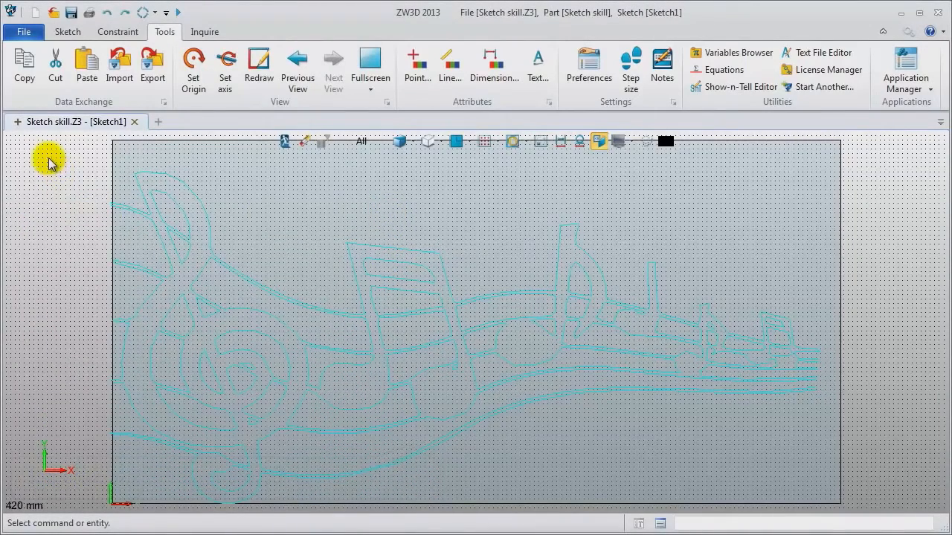
Change the line colour of all the imported music-note curves to black.
scroll(92, 194, down, 1)
middle_drag(64, 188, 125, 204)
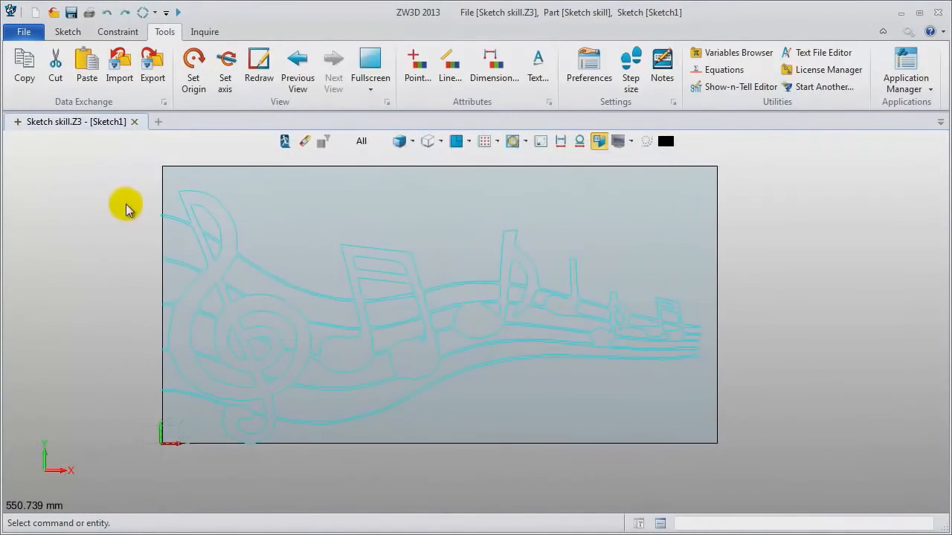
mouse_move(115, 187)
mouse_down()
mouse_move(937, 506)
mouse_move(884, 474)
mouse_up()
right_click(751, 187)
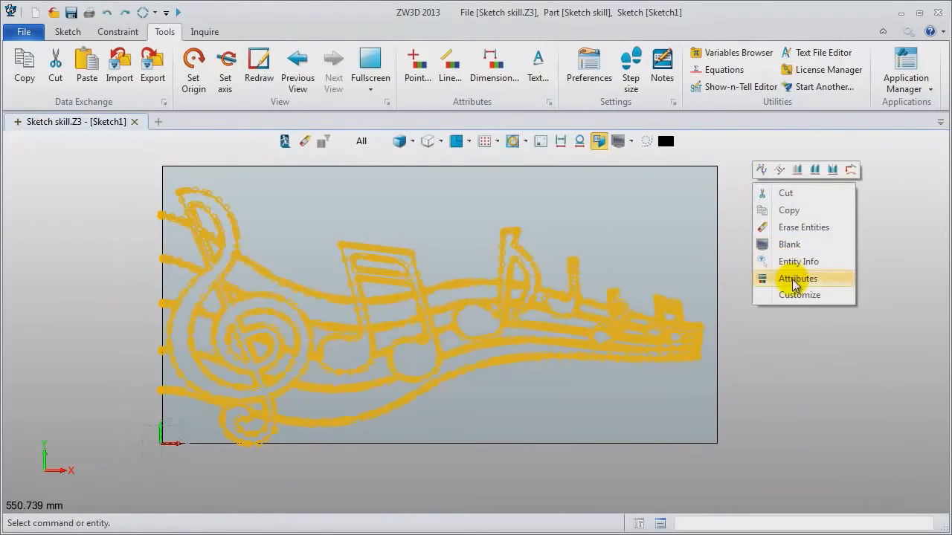
click(792, 278)
click(553, 168)
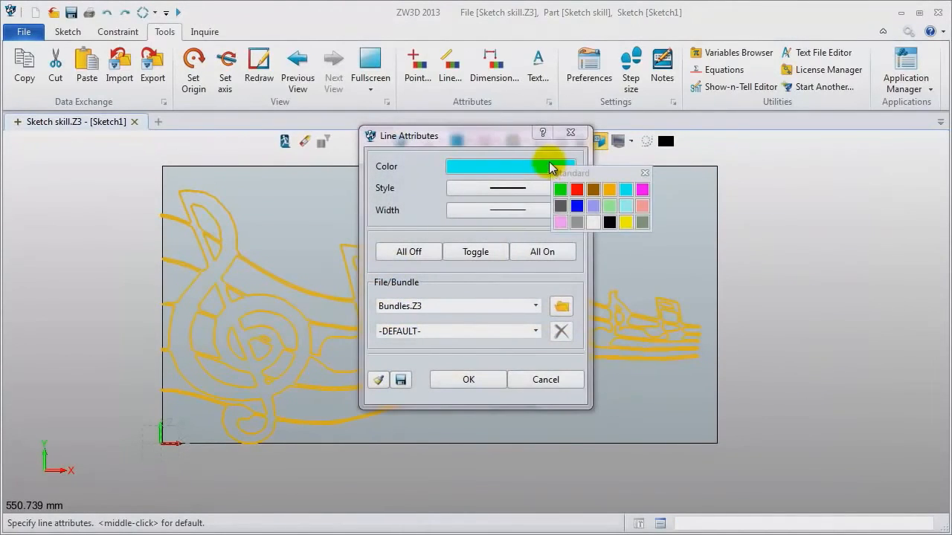
click(610, 222)
click(485, 381)
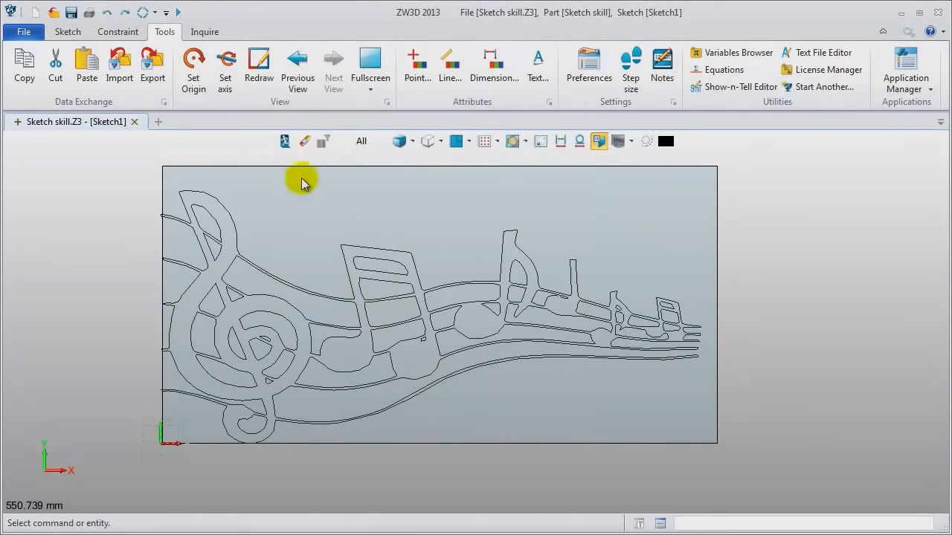
Exit the sketch and relocate it onto the block's top face, with Y as the up direction and its origin just inside the corner near the datum.
click(285, 145)
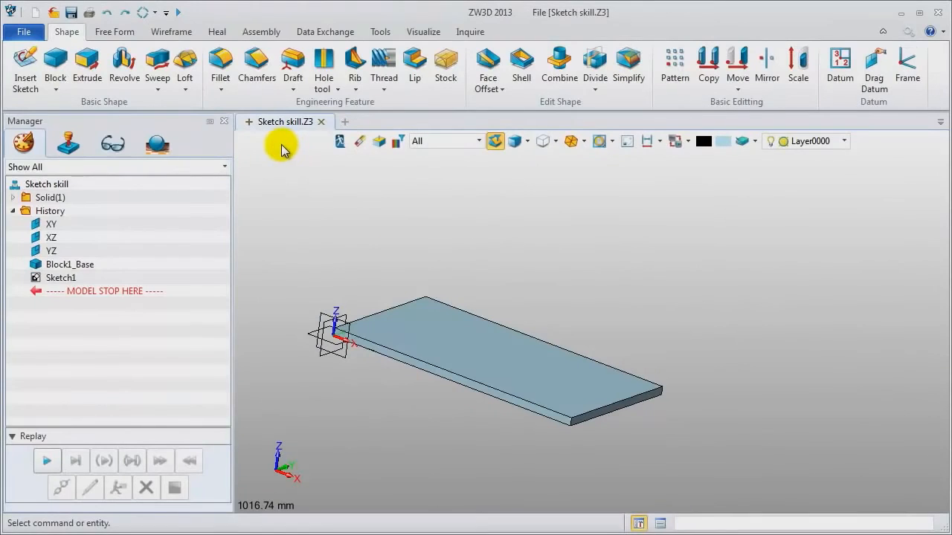
mouse_move(372, 257)
right_down()
mouse_move(369, 208)
mouse_move(391, 278)
mouse_move(379, 278)
mouse_move(334, 231)
mouse_move(352, 244)
mouse_move(334, 252)
right_up()
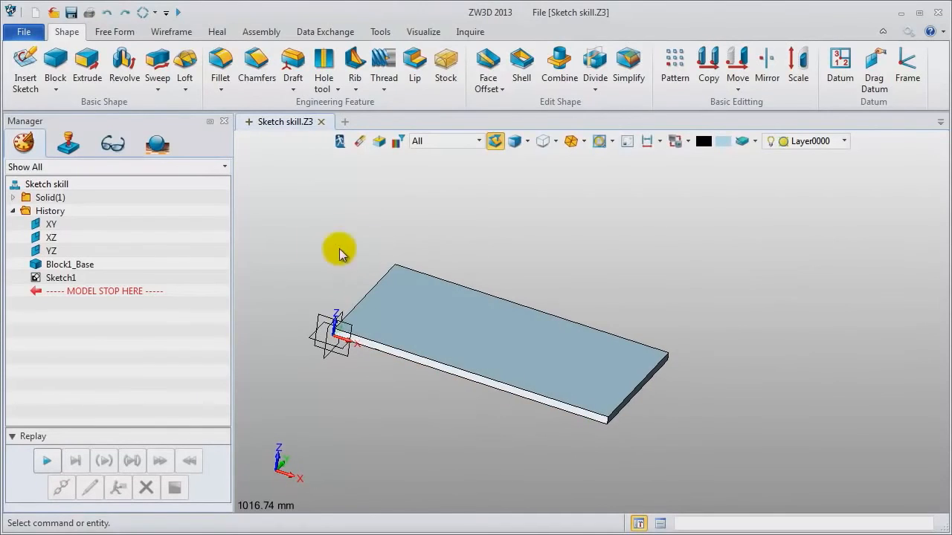
right_click(69, 277)
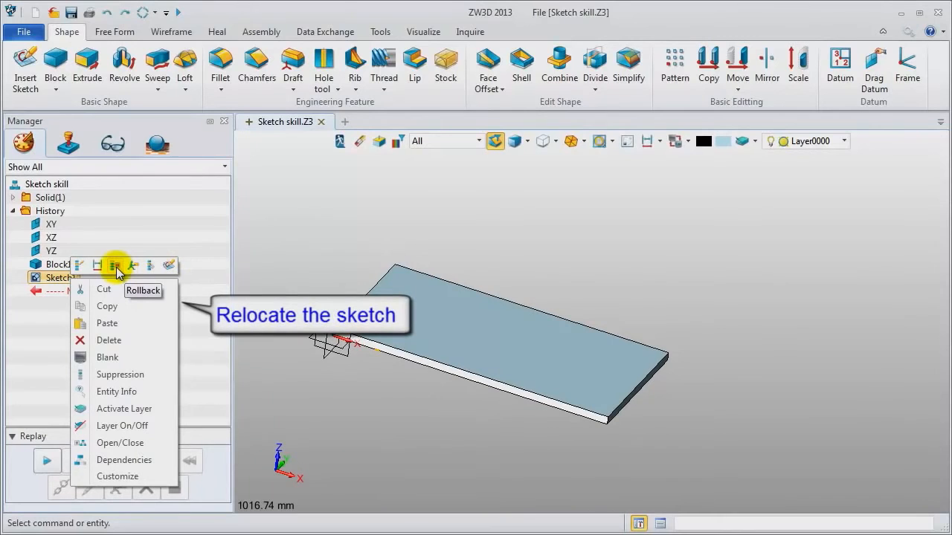
click(134, 266)
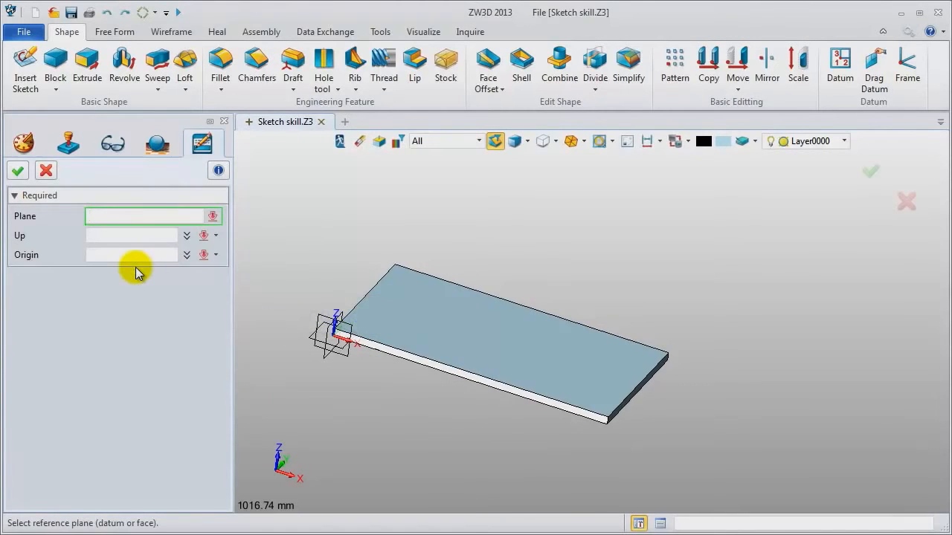
click(447, 344)
mouse_move(327, 247)
middle_down()
mouse_move(334, 276)
mouse_move(311, 234)
mouse_move(321, 261)
middle_up()
click(347, 319)
scroll(342, 326, up, 1)
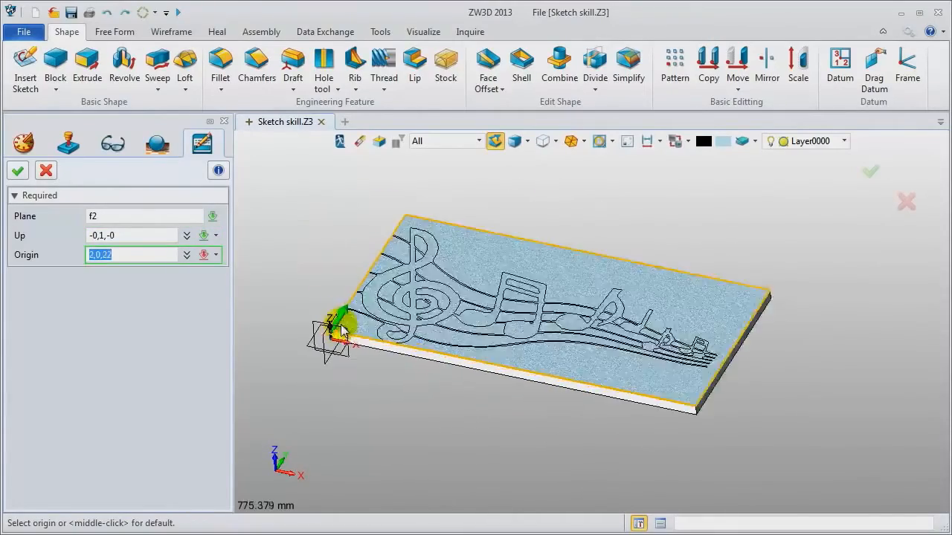
scroll(342, 329, up, 4)
scroll(323, 326, down, 2)
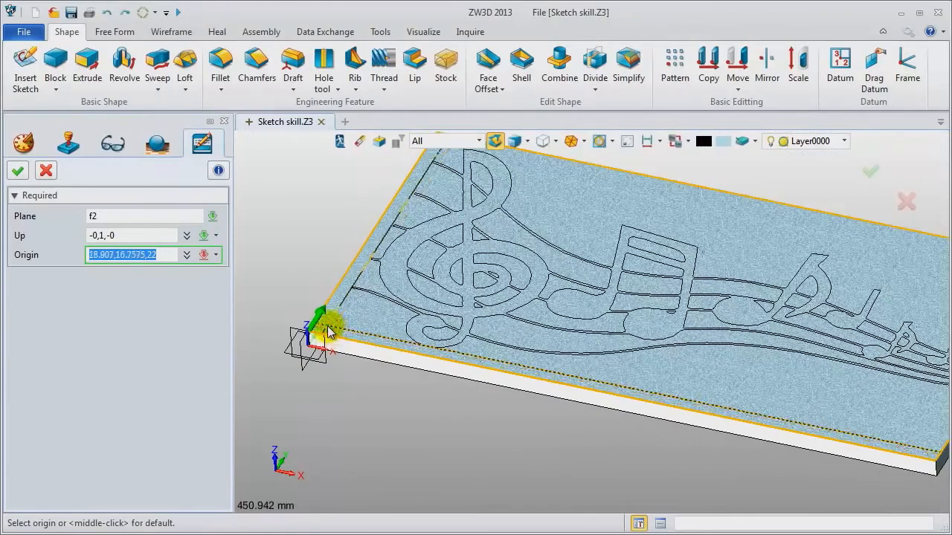
scroll(330, 333, down, 1)
click(328, 327)
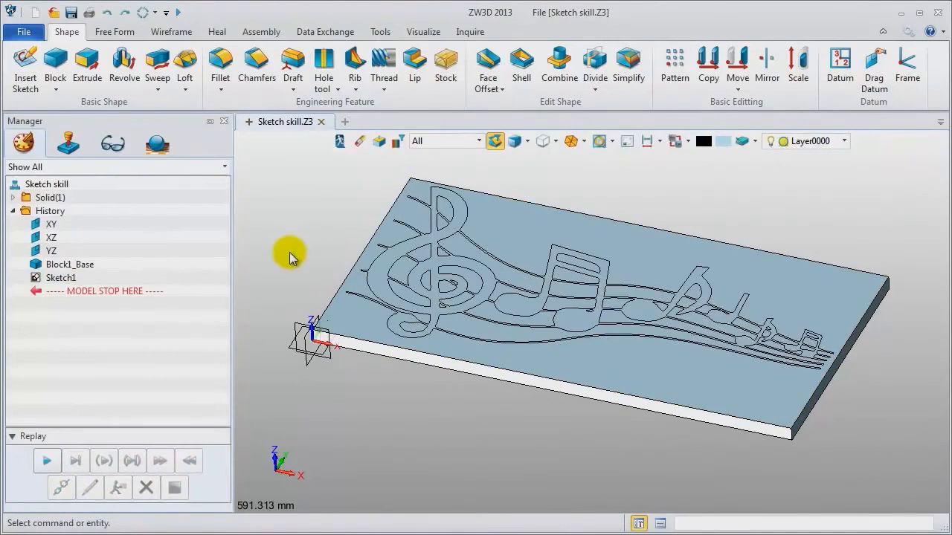
Extrude the music-note sketch as a 2-sided extrusion starting at 0 and ending at 2 mm.
click(88, 67)
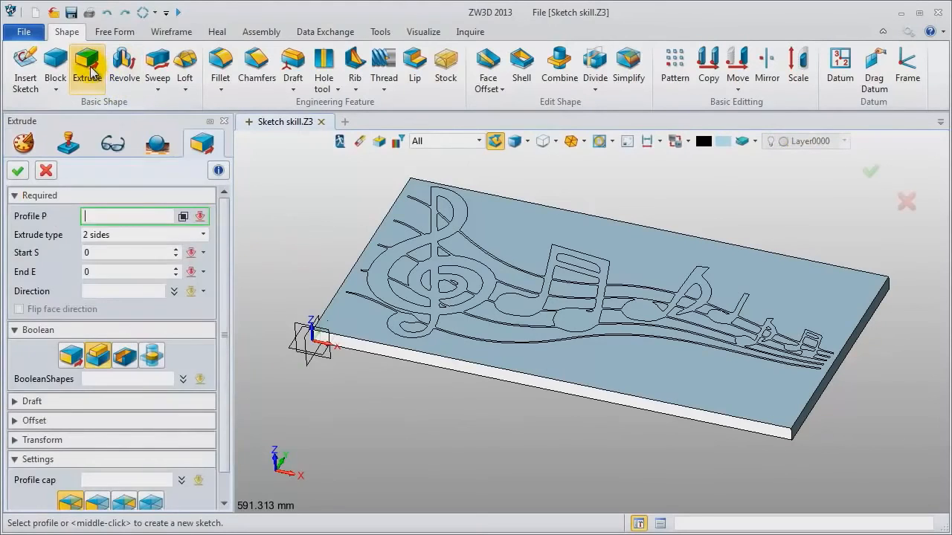
click(460, 217)
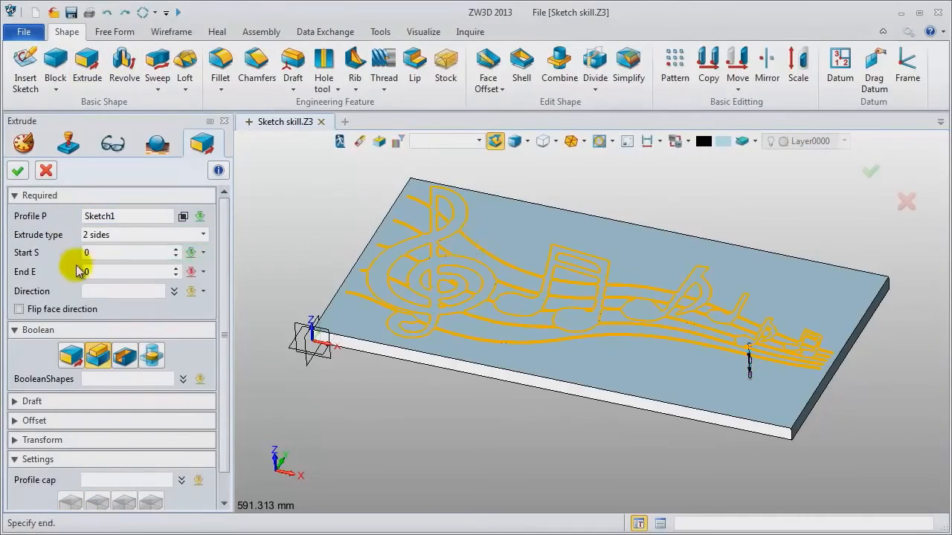
click(102, 272)
drag(102, 272, 86, 272)
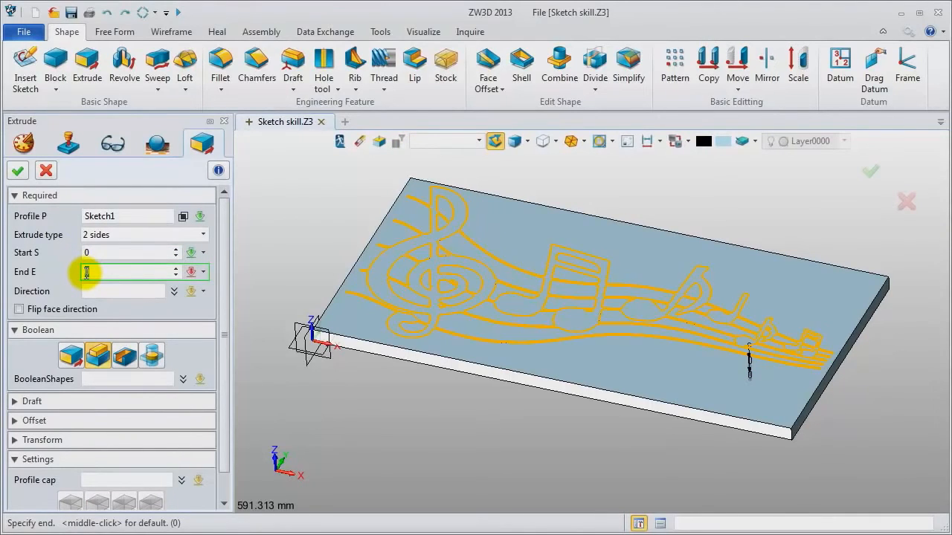
text(2)
click(30, 331)
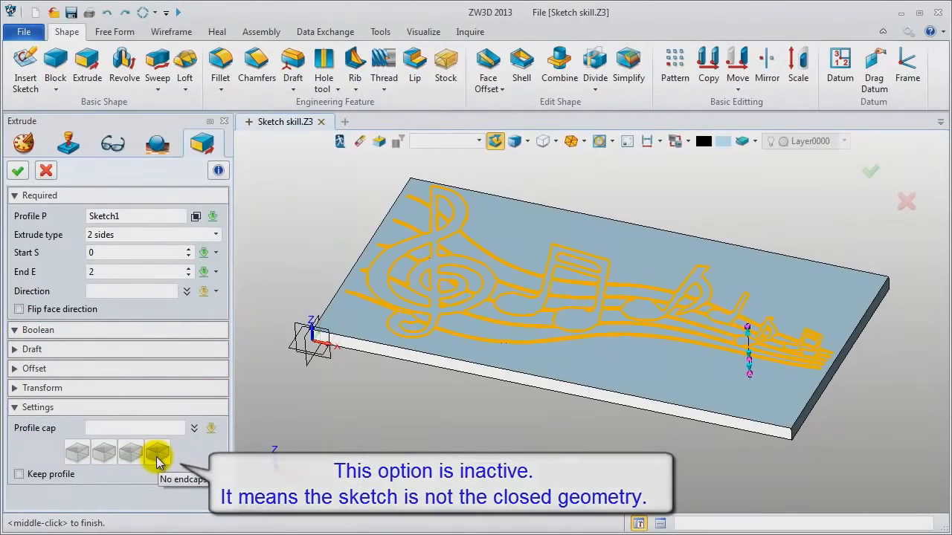
click(80, 331)
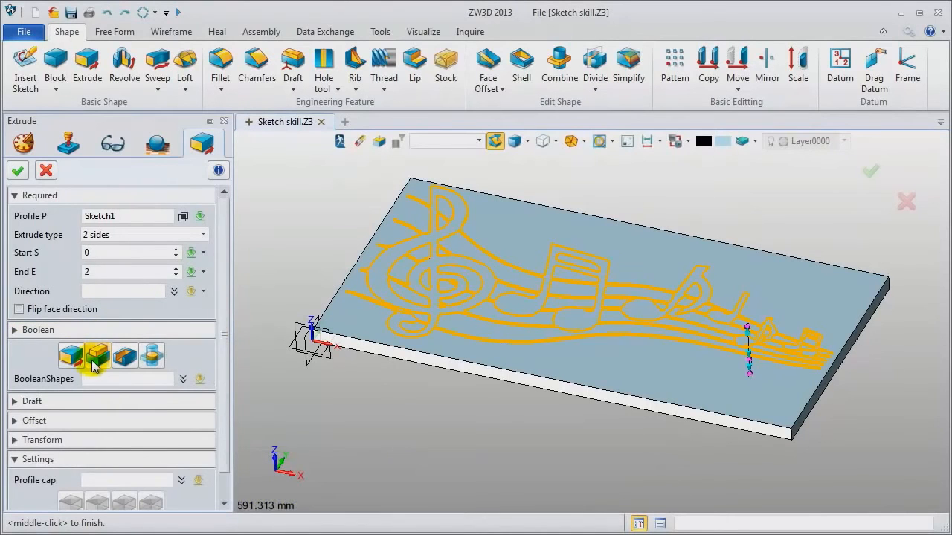
click(17, 171)
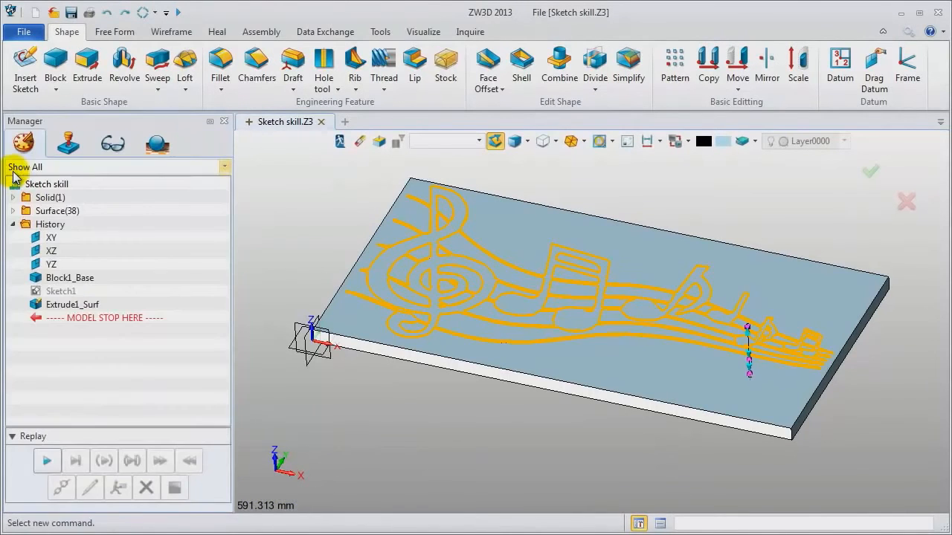
Inspect the solid and surface entries of the part to see which shapes the extrusion produced.
click(12, 197)
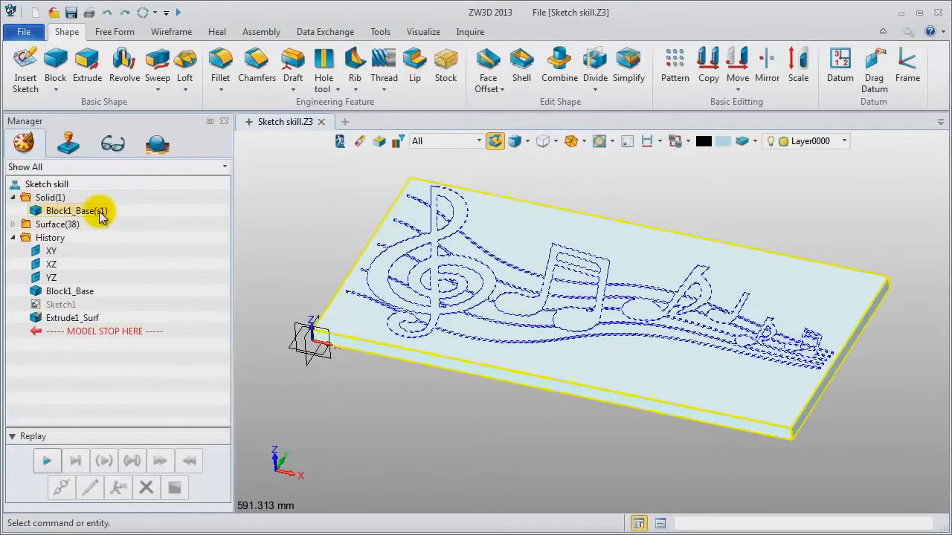
click(13, 224)
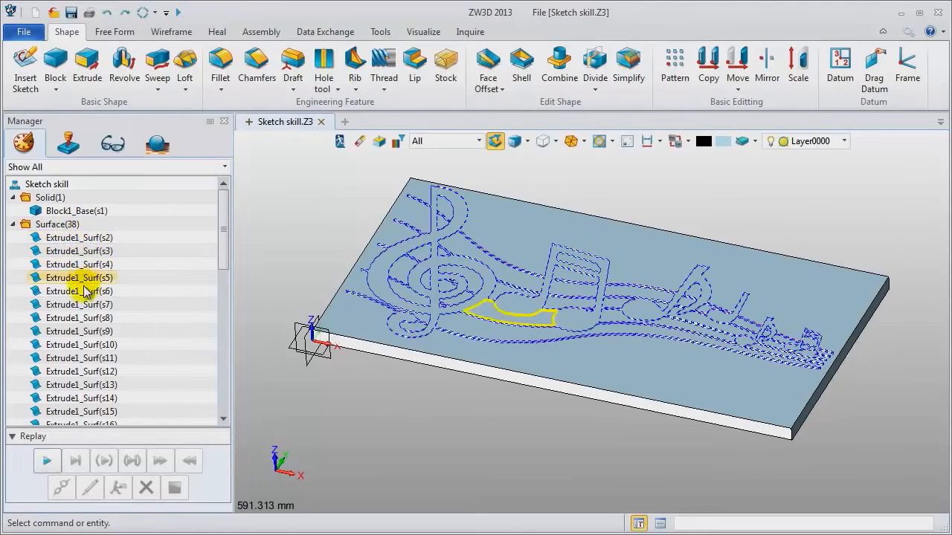
click(14, 224)
Reopen Sketch1 for editing and hide the block so only the sketch curves are displayed.
right_click(74, 304)
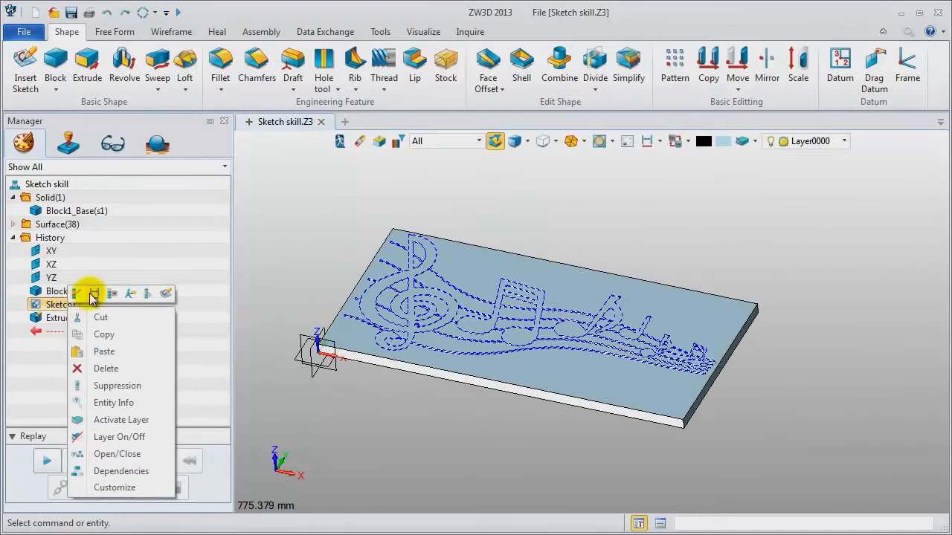
click(77, 293)
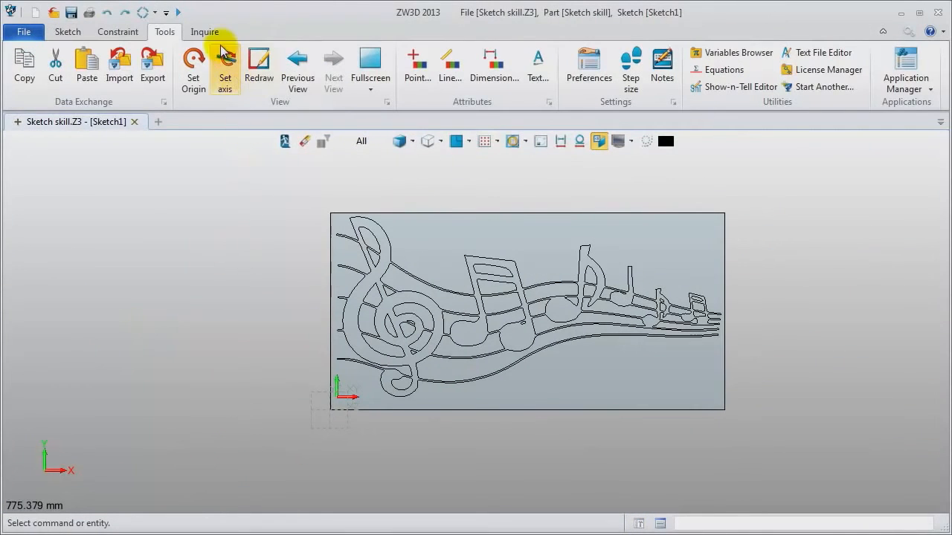
click(541, 144)
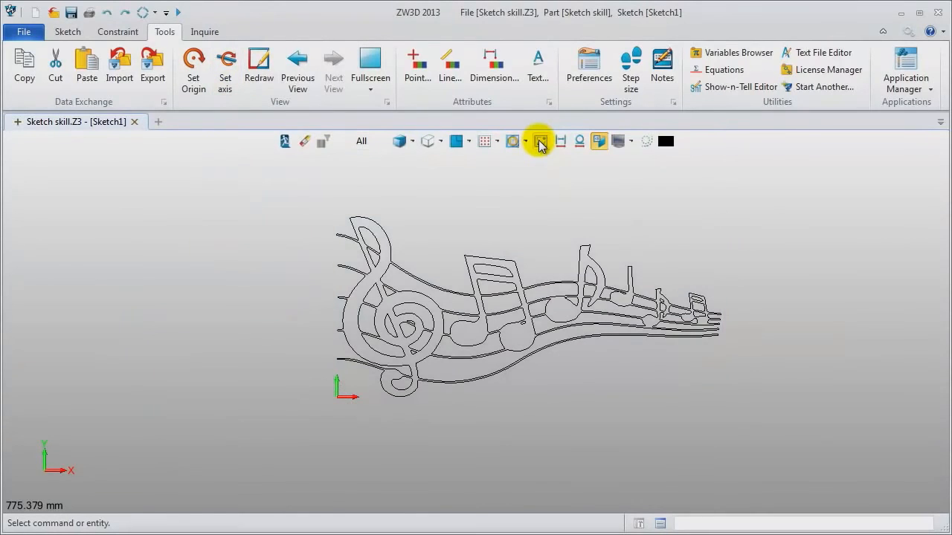
scroll(617, 201, up, 2)
middle_drag(633, 227, 601, 229)
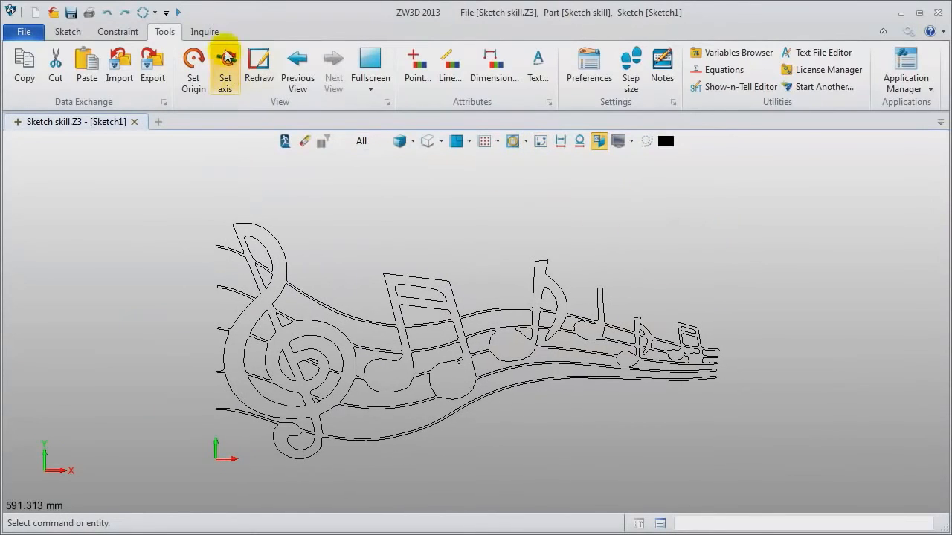
Check the curve connectivity of all curves in the sketch and read the endpoint results.
click(210, 32)
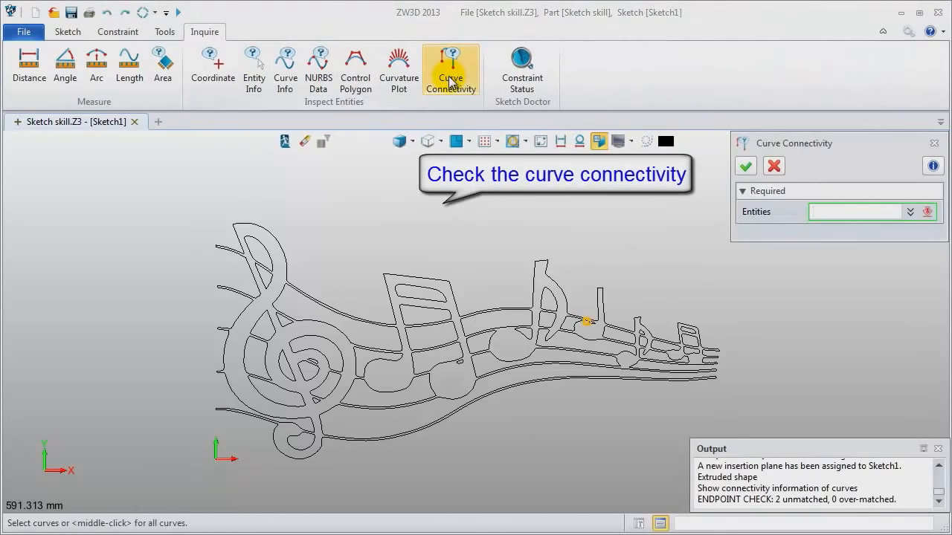
middle_click(582, 243)
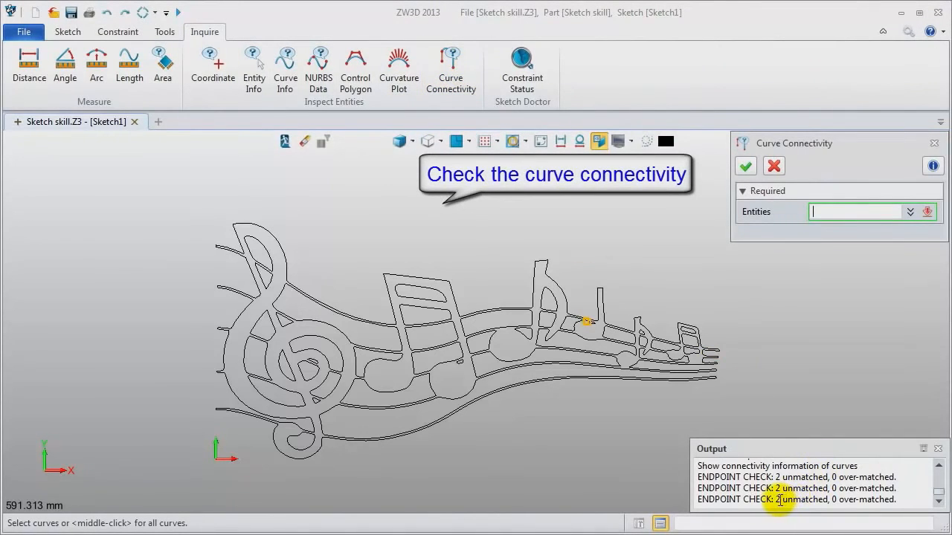
drag(777, 501, 899, 509)
click(908, 503)
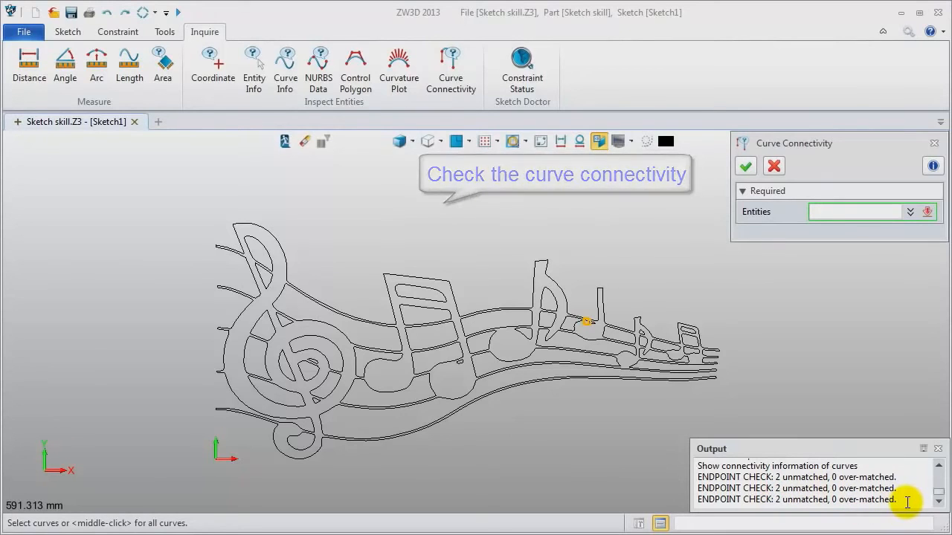
Bridge the gap between the two unmatched curve ends at the small note with a curvature Blend, trimming both curves.
scroll(624, 380, up, 3)
scroll(533, 266, up, 3)
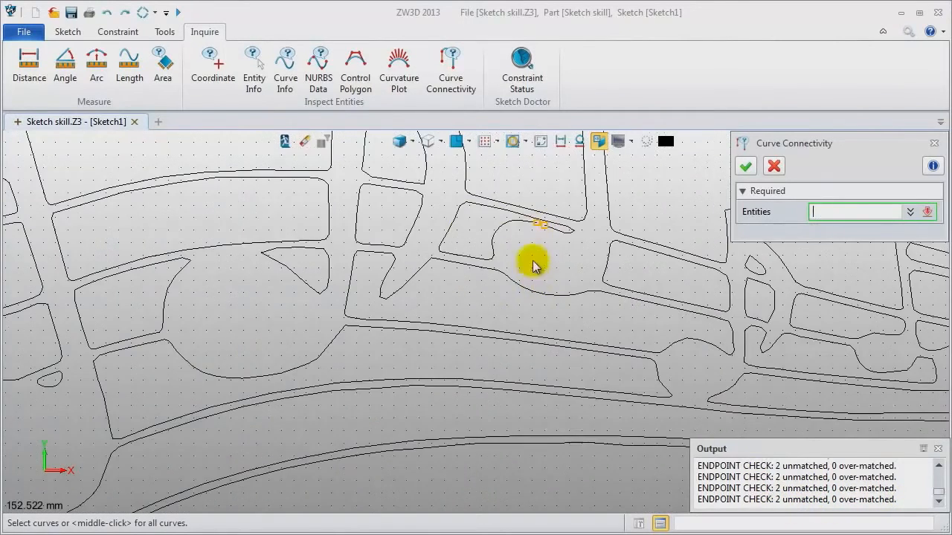
scroll(544, 268, up, 6)
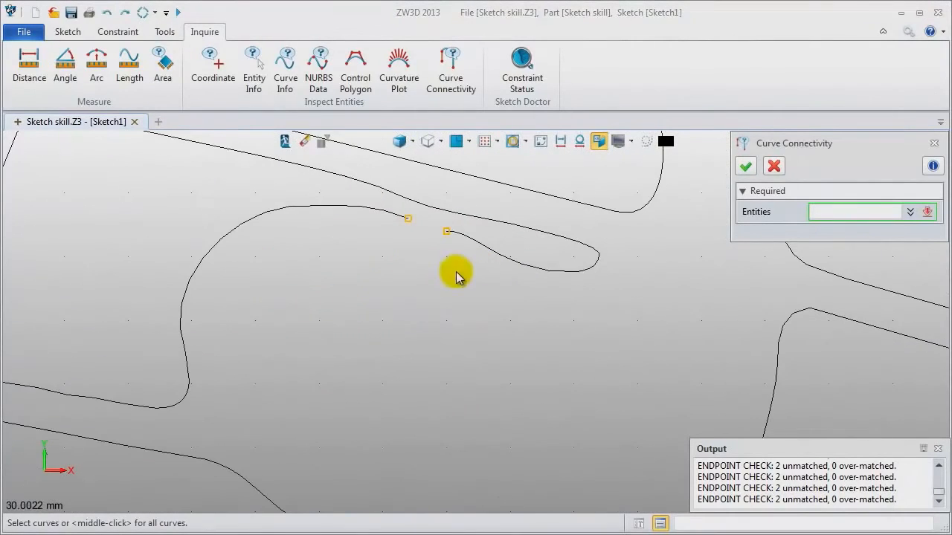
scroll(414, 240, up, 2)
middle_drag(418, 255, 397, 365)
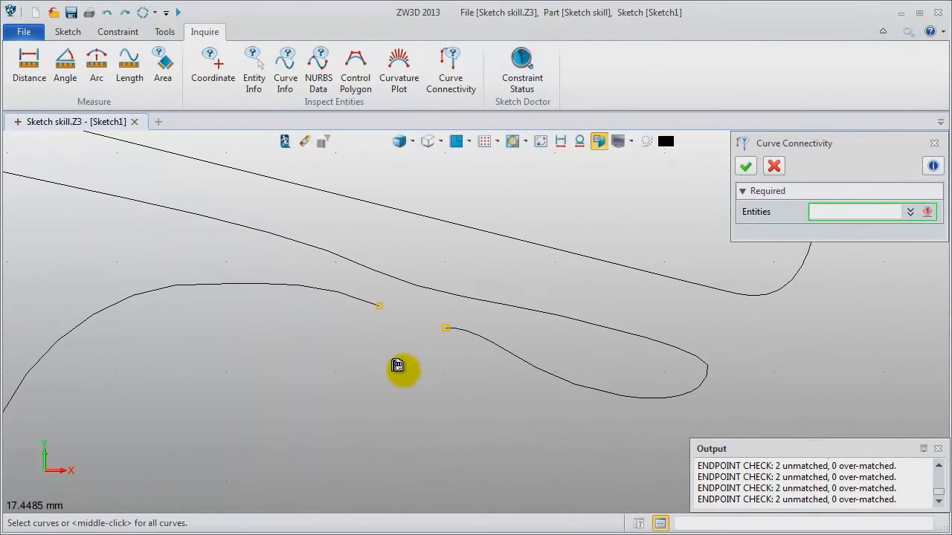
click(108, 30)
click(67, 32)
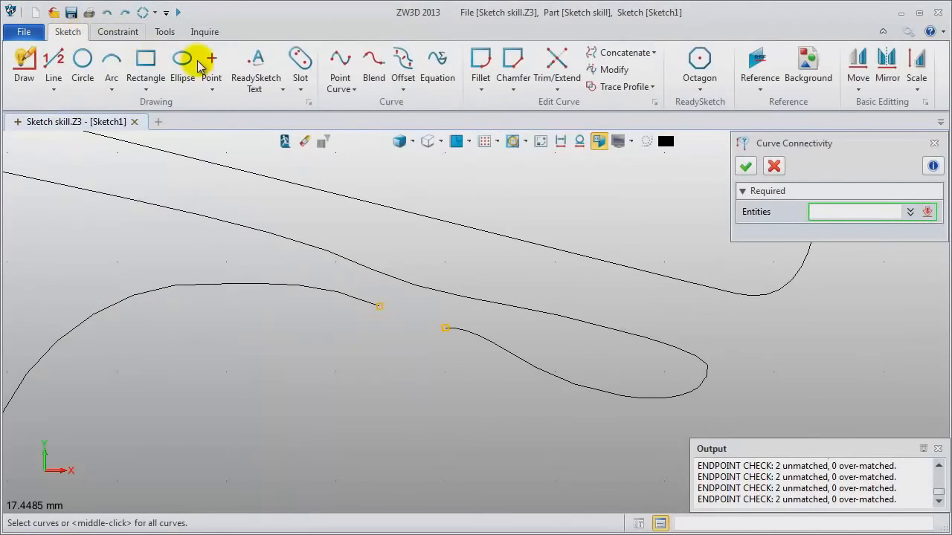
click(372, 71)
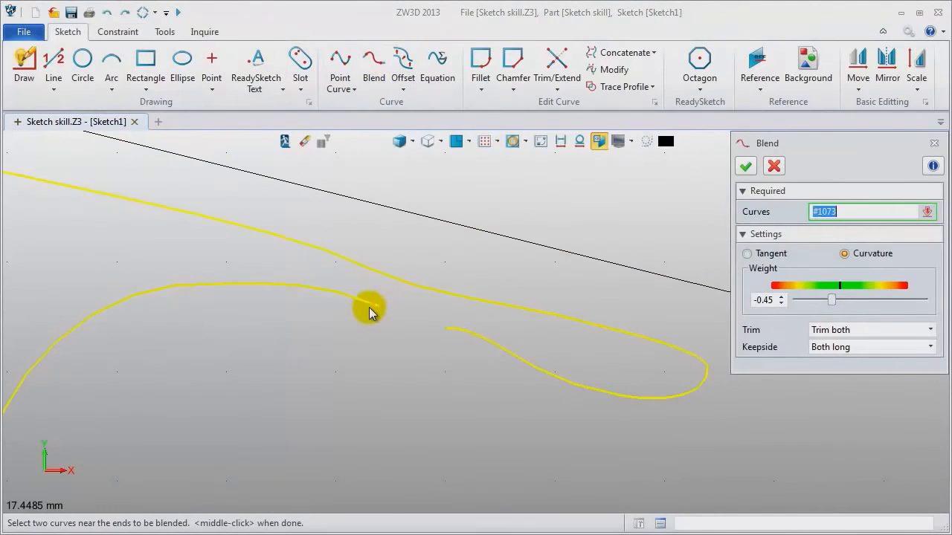
scroll(370, 311, up, 2)
scroll(369, 311, up, 1)
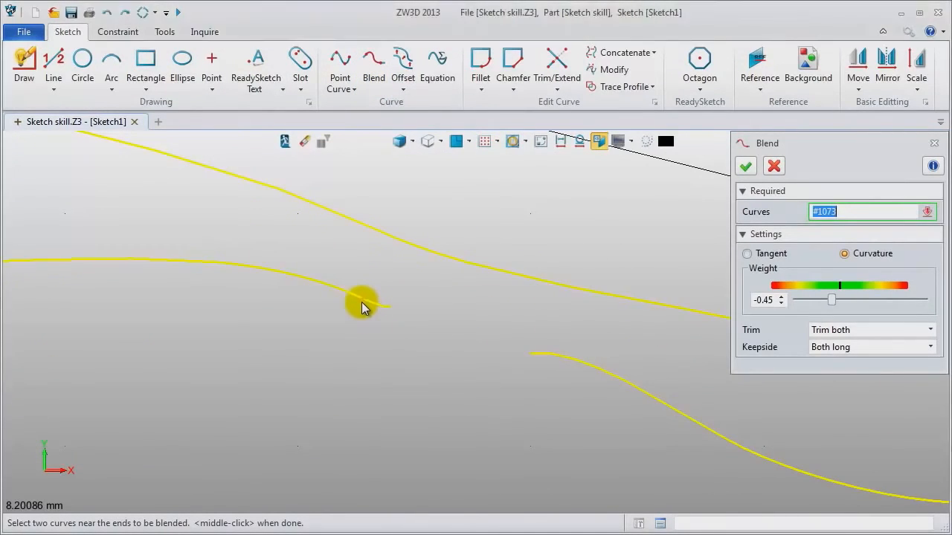
click(366, 309)
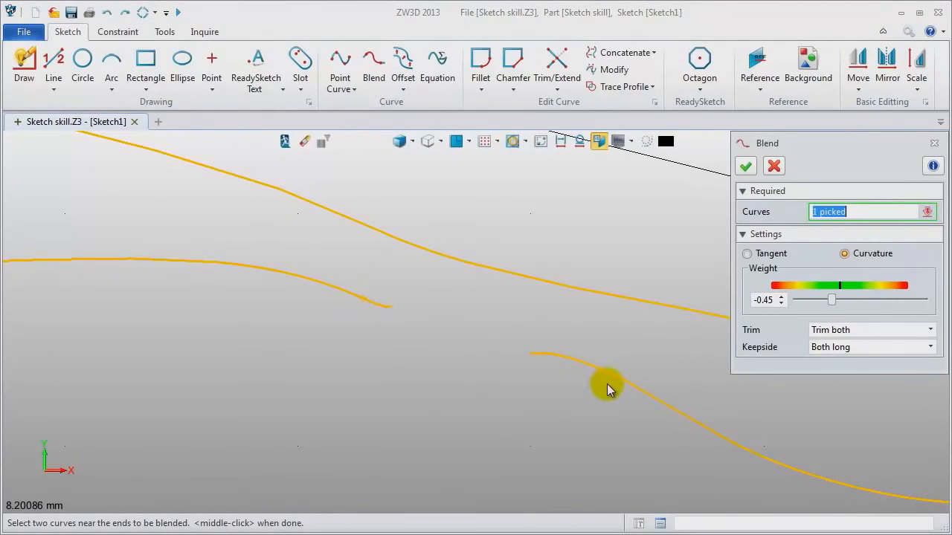
click(566, 363)
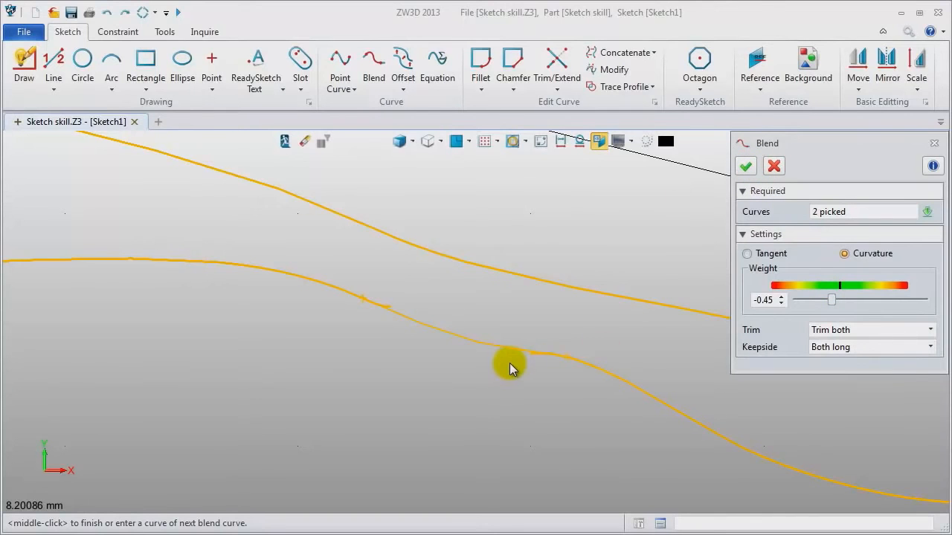
click(747, 166)
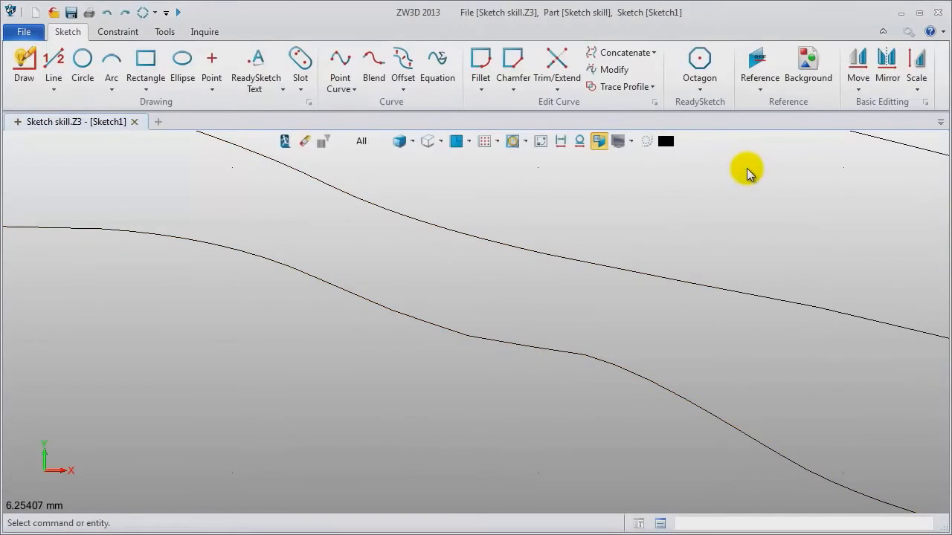
Recheck the curve connectivity of the whole sketch and read the endpoint results.
click(503, 347)
scroll(484, 397, down, 3)
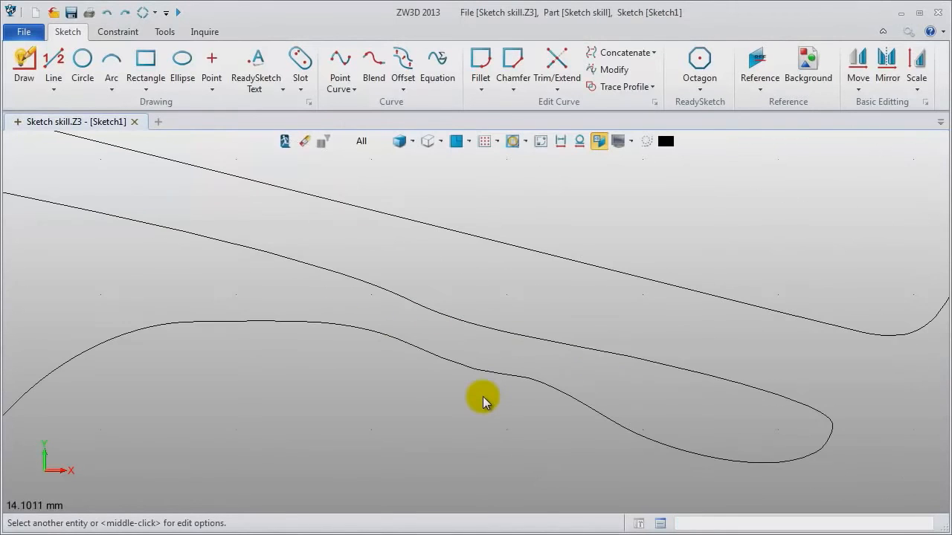
scroll(454, 431, down, 5)
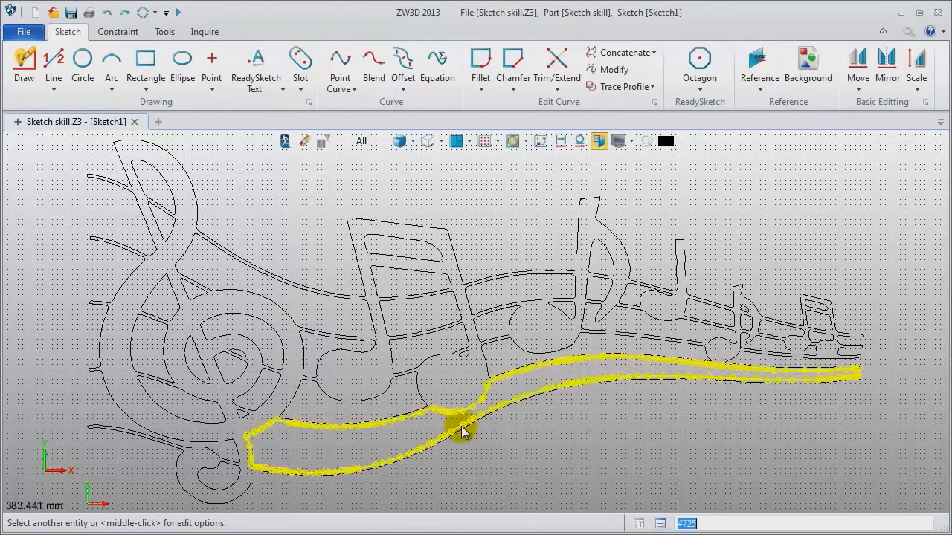
click(208, 31)
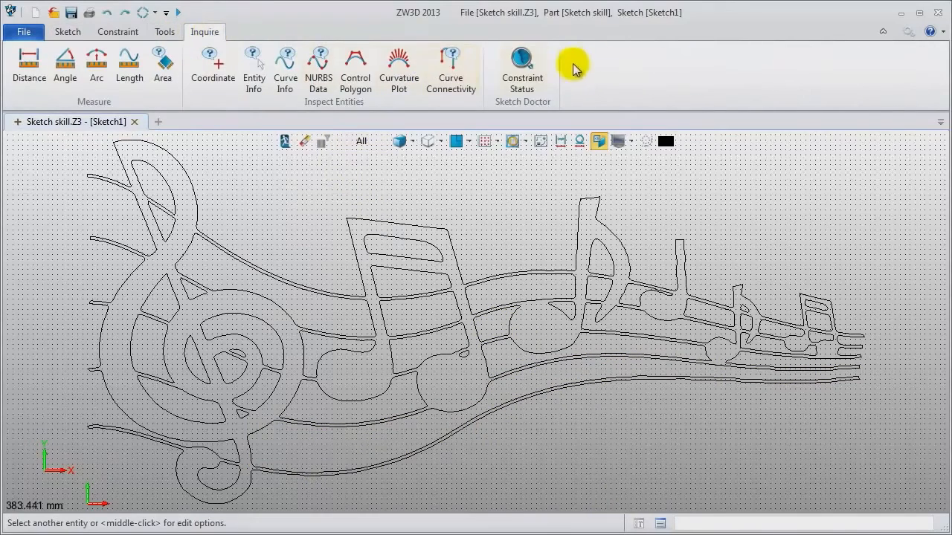
click(451, 71)
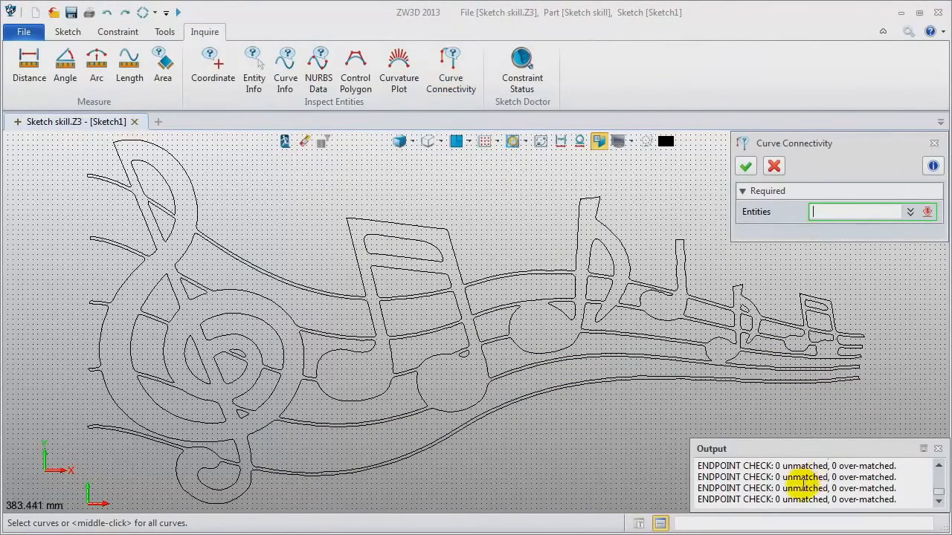
drag(778, 503, 915, 504)
click(915, 504)
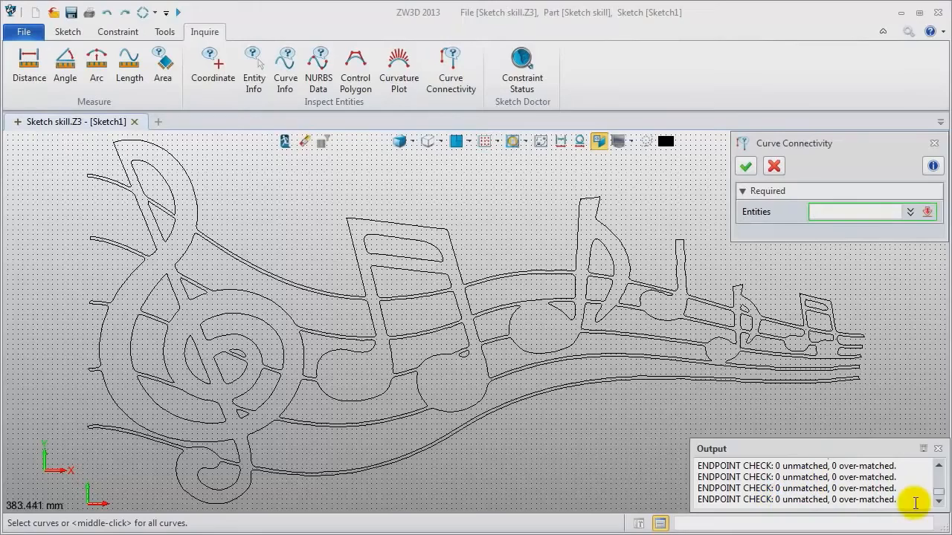
click(938, 448)
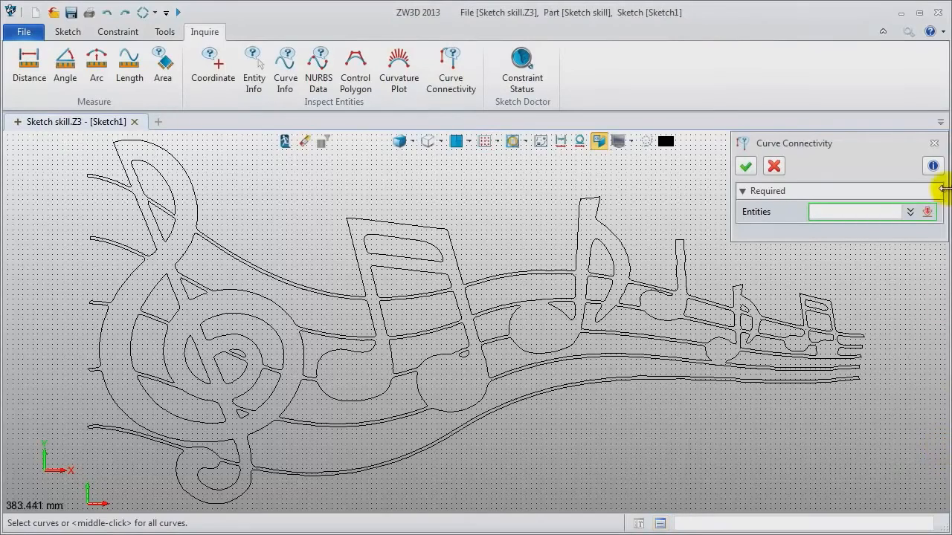
click(934, 142)
Exit the sketch and expand the part's solid entry to inspect the regenerated extrusion.
click(283, 143)
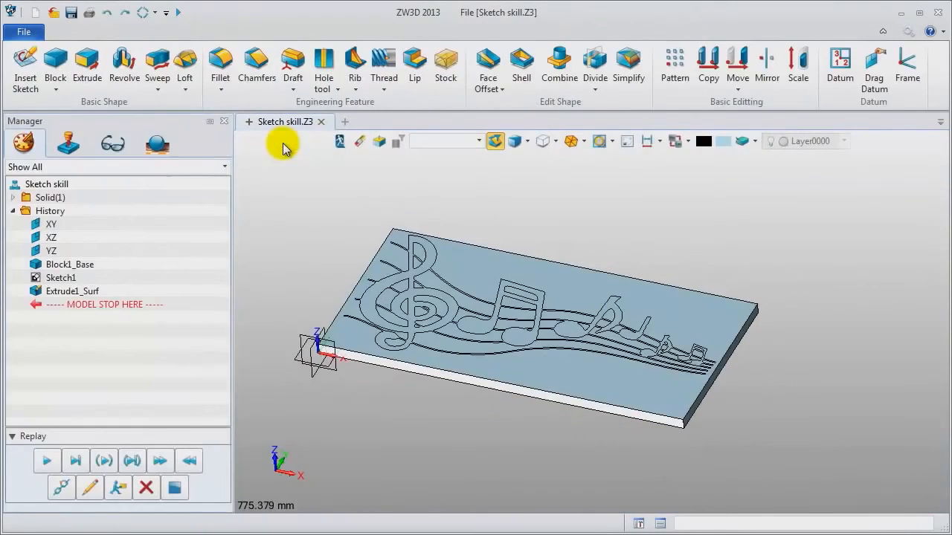
click(22, 197)
scroll(287, 251, up, 2)
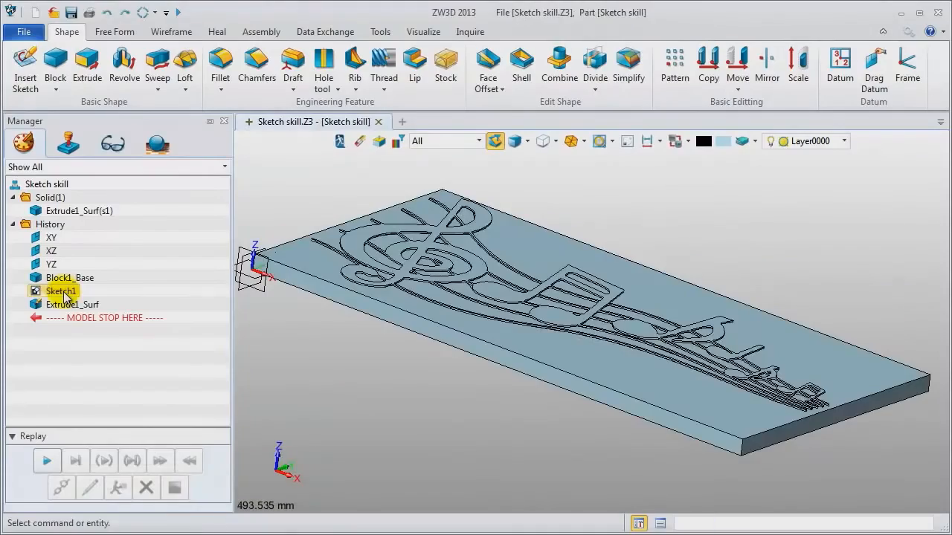
Reopen Sketch1 and copy all its music-note curves to the clipboard with base point 0,0.
right_click(64, 292)
click(73, 280)
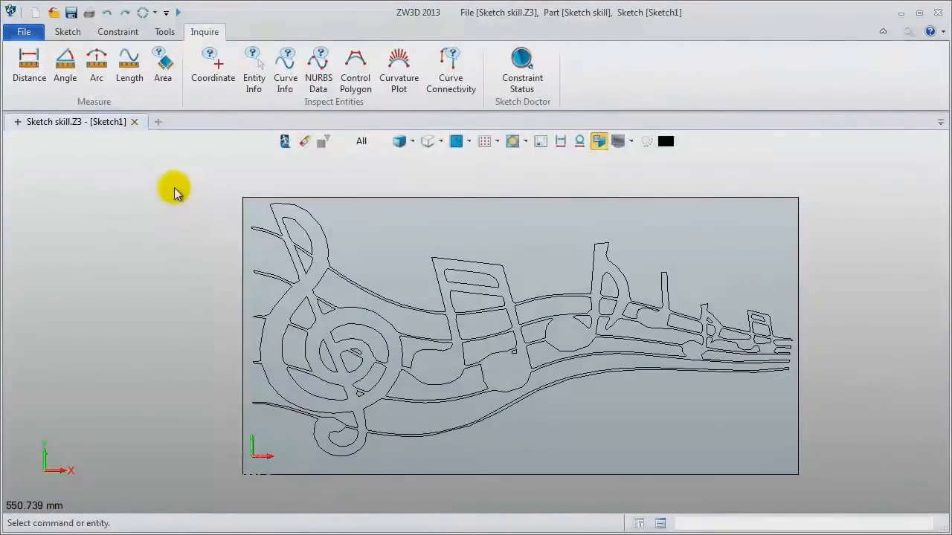
mouse_move(172, 177)
mouse_down()
mouse_move(603, 404)
mouse_move(836, 501)
mouse_up()
key(ctrl+c)
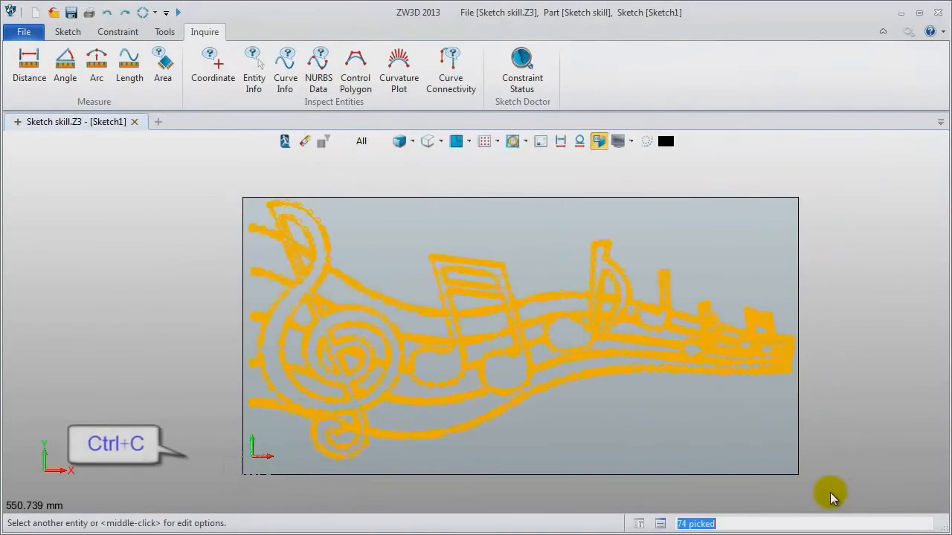
click(253, 457)
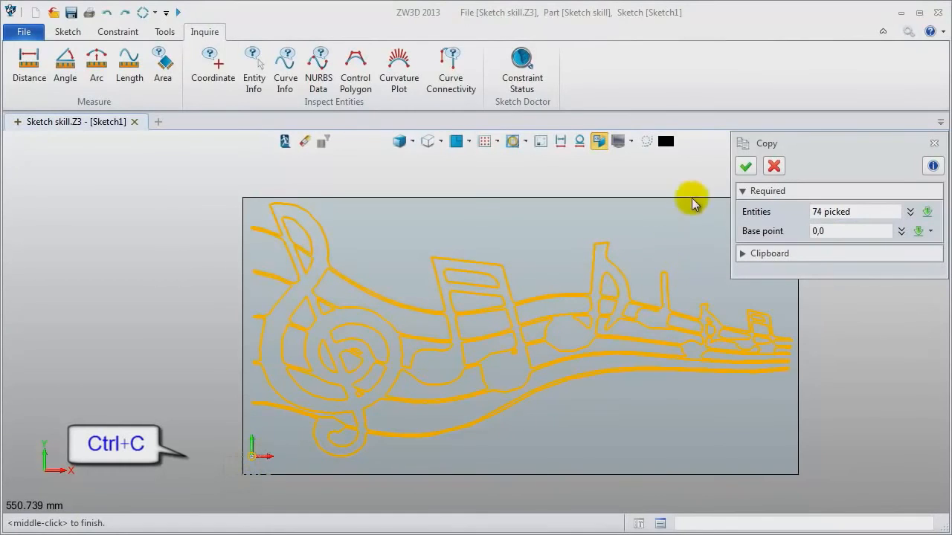
click(746, 166)
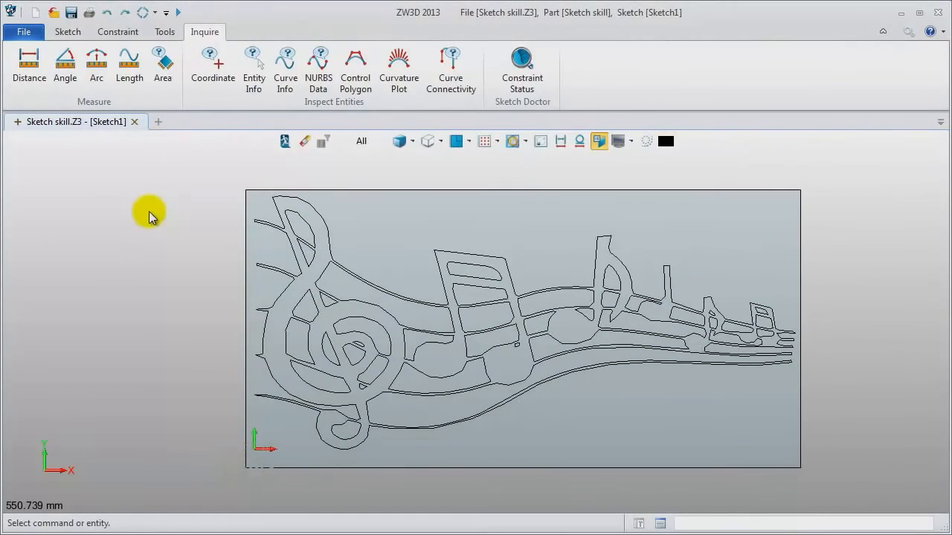
Create a new part file named Reuse Sketch and insert a sketch on the default plane.
click(157, 121)
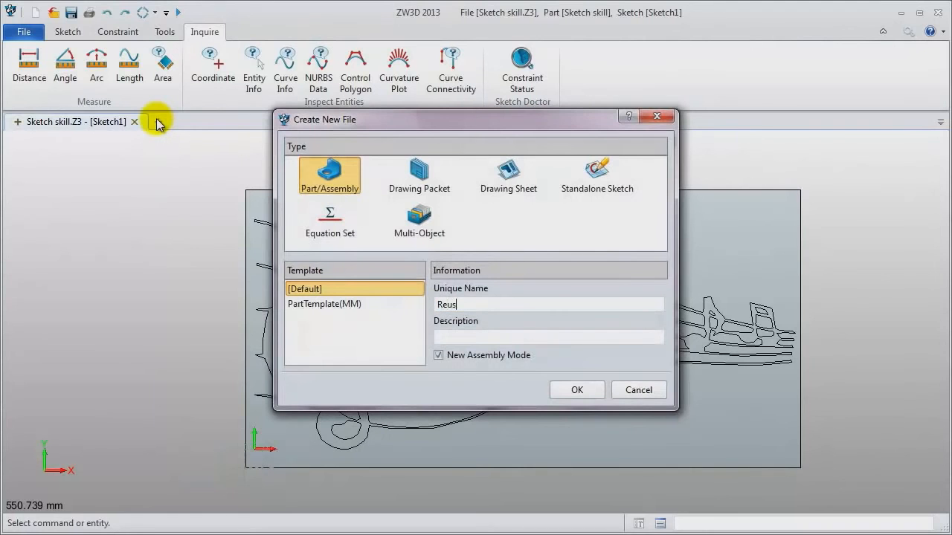
key(Return)
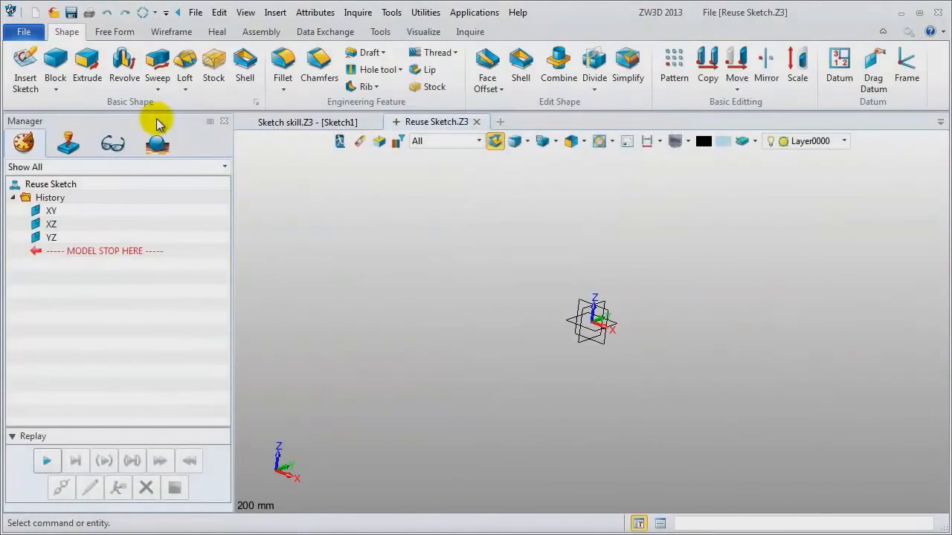
right_click(306, 209)
click(339, 296)
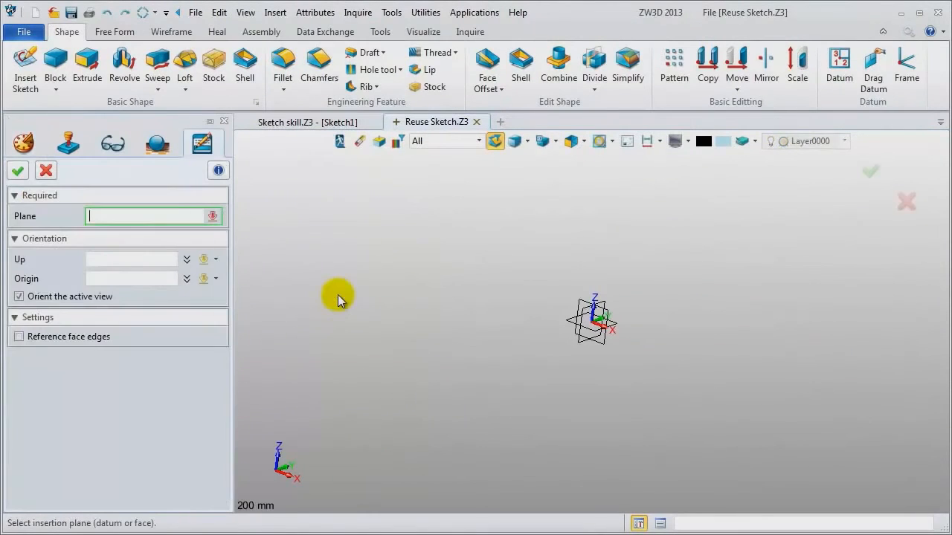
middle_click(339, 295)
middle_click(339, 298)
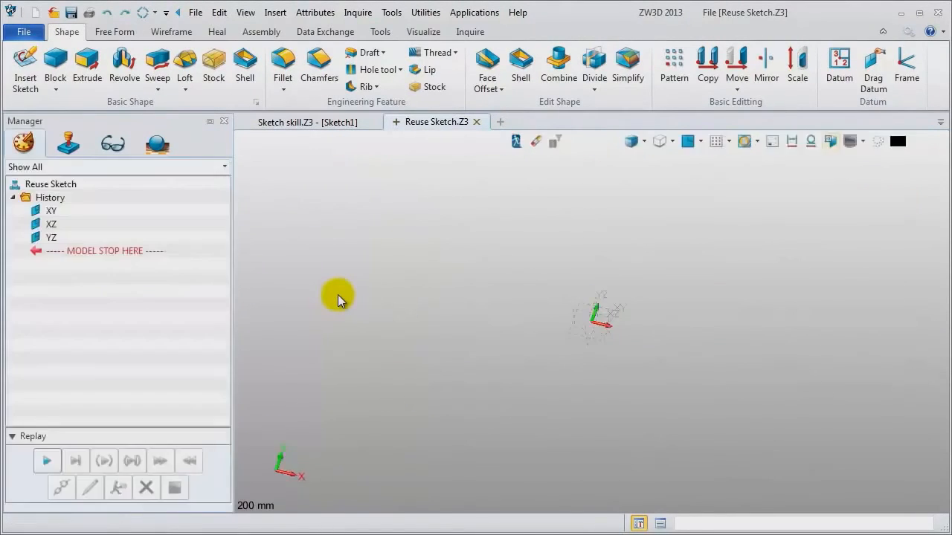
Paste the copied curves at the new sketch's origin and compare them with the original in Sketch skill.Z3.
key(ctrl+v)
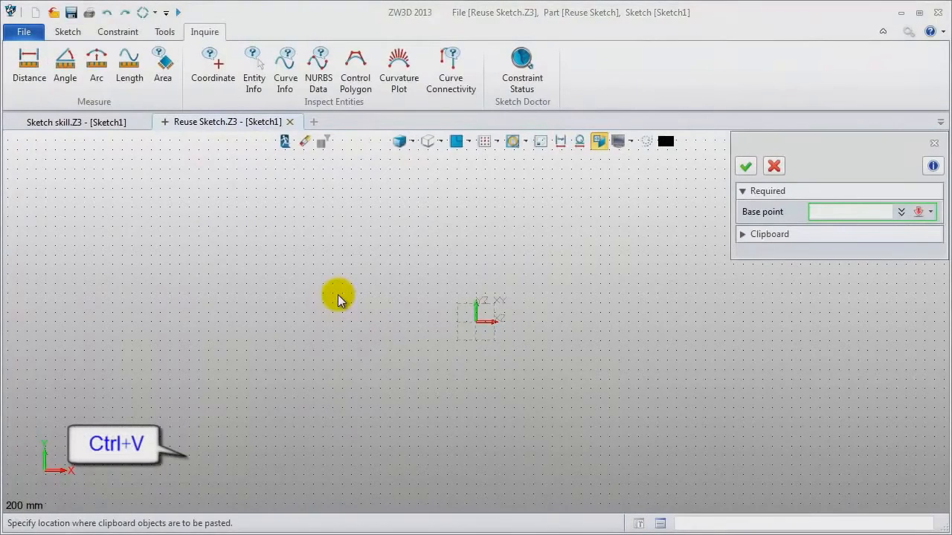
click(477, 322)
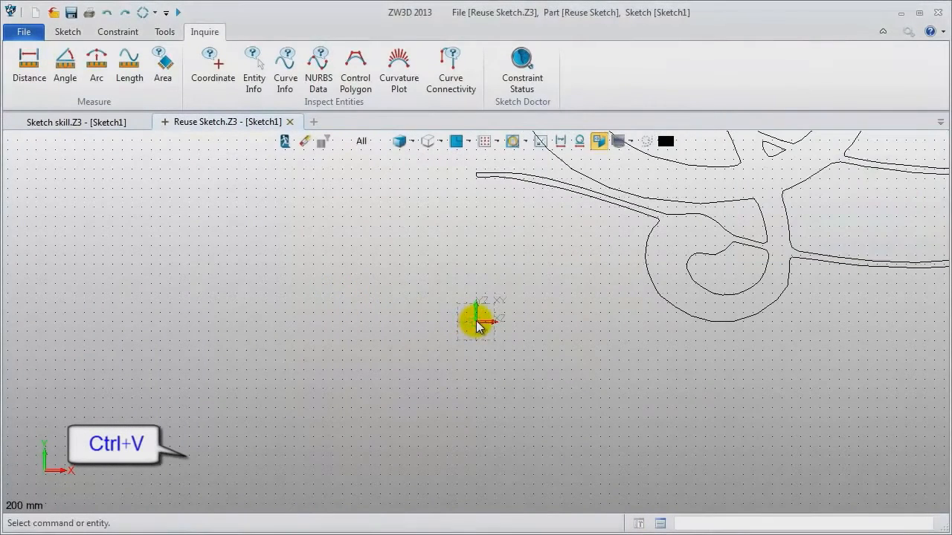
key(ctrl+a)
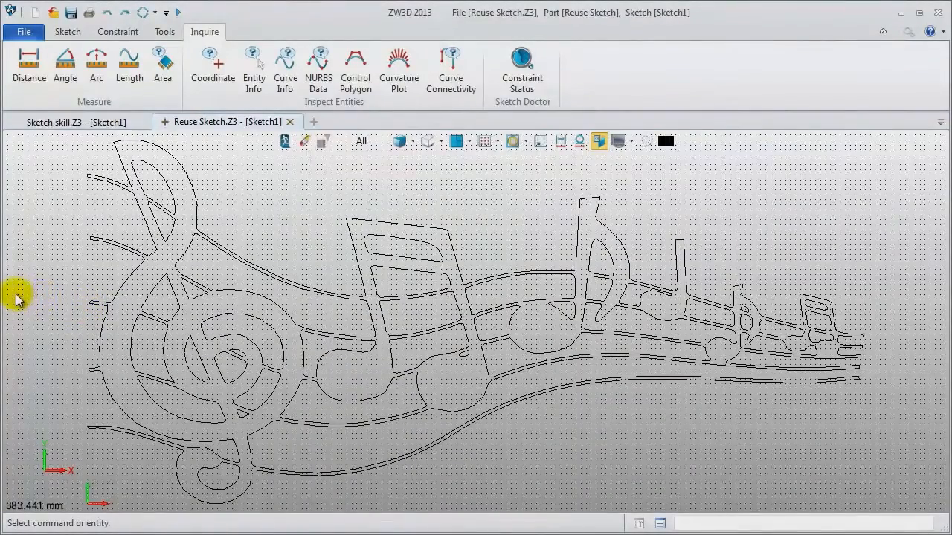
click(79, 126)
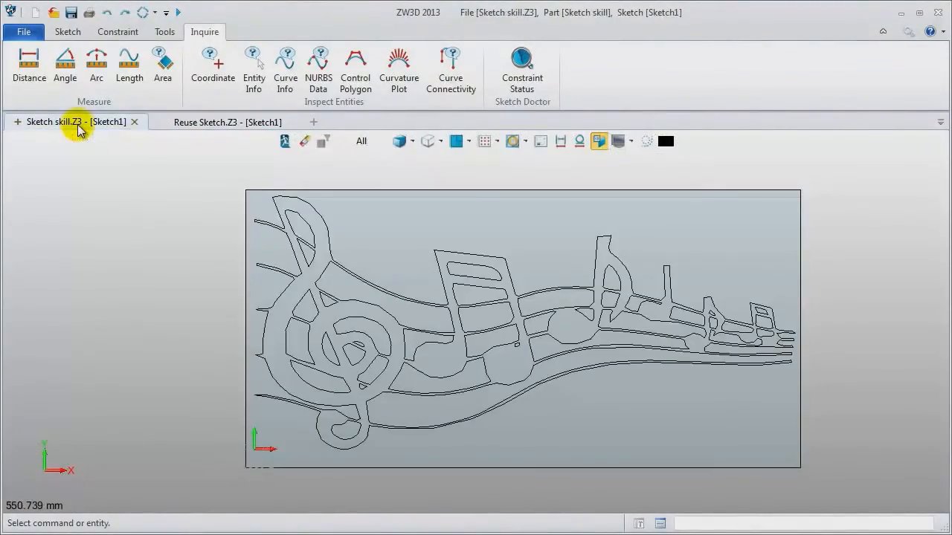
click(170, 122)
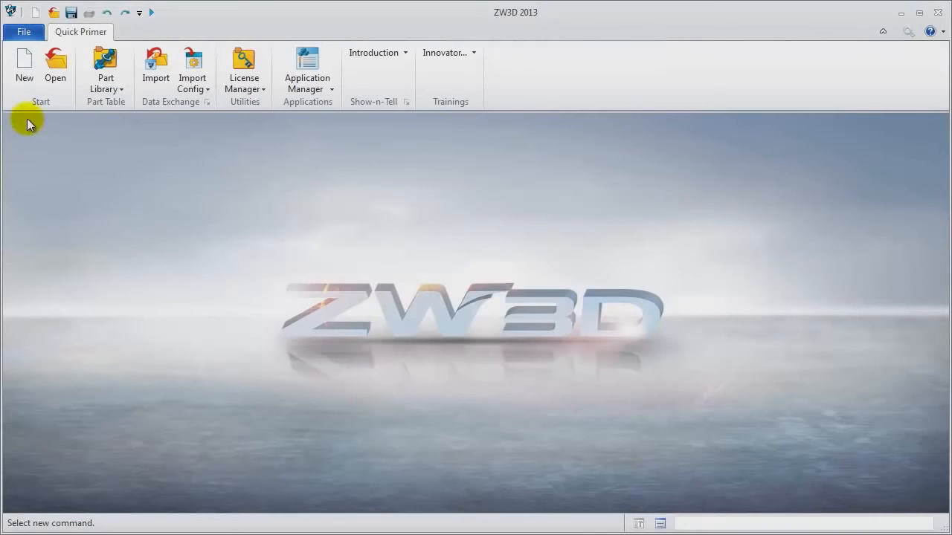
Create a new standalone sketch file named "sketch case".
click(24, 60)
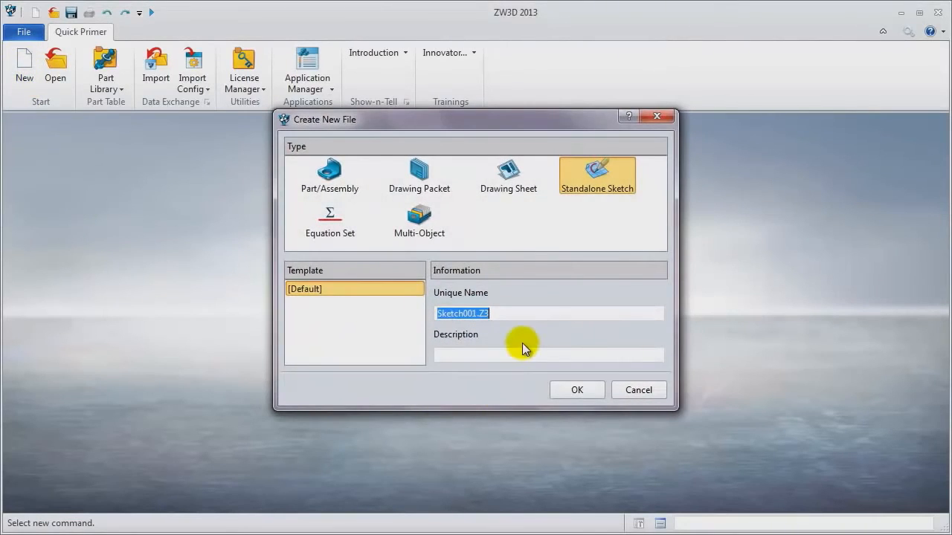
text(sketch case)
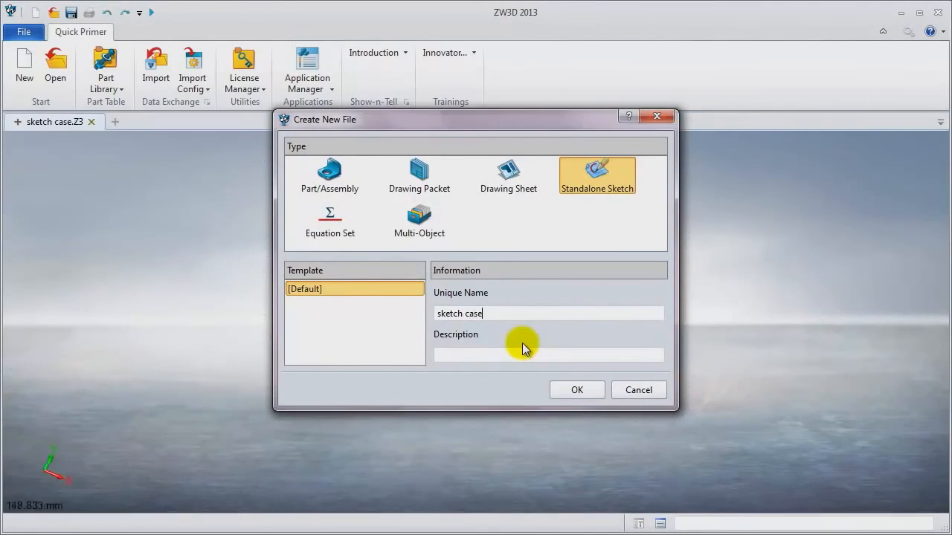
key(Return)
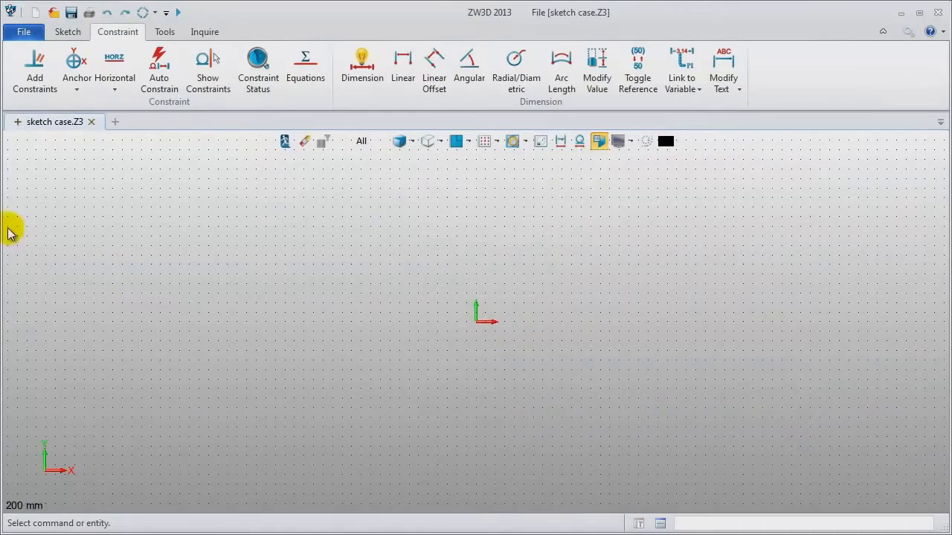
Draw a 310 mm horizontal reference line through the origin, starting at -30,0.
middle_drag(647, 297, 485, 298)
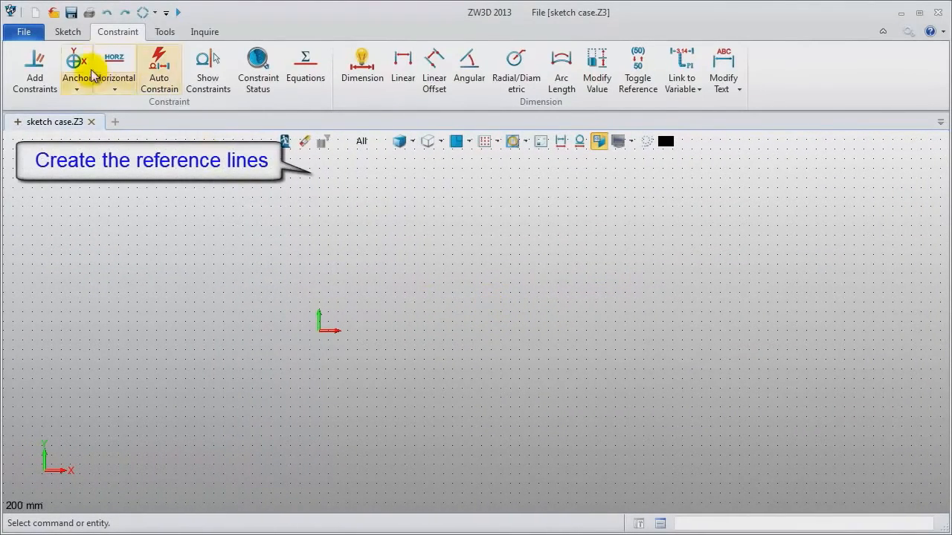
click(67, 32)
click(62, 67)
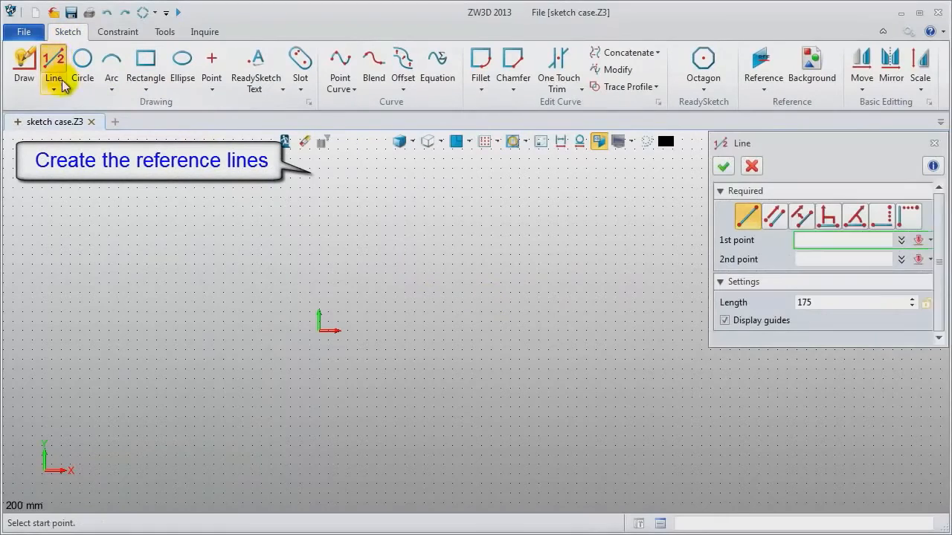
click(261, 333)
middle_drag(680, 323, 529, 323)
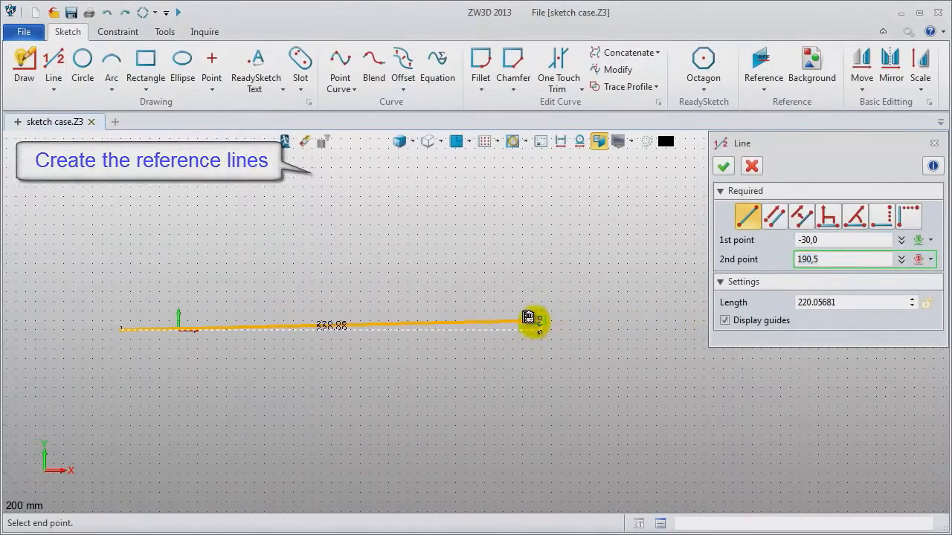
click(695, 331)
middle_click(380, 274)
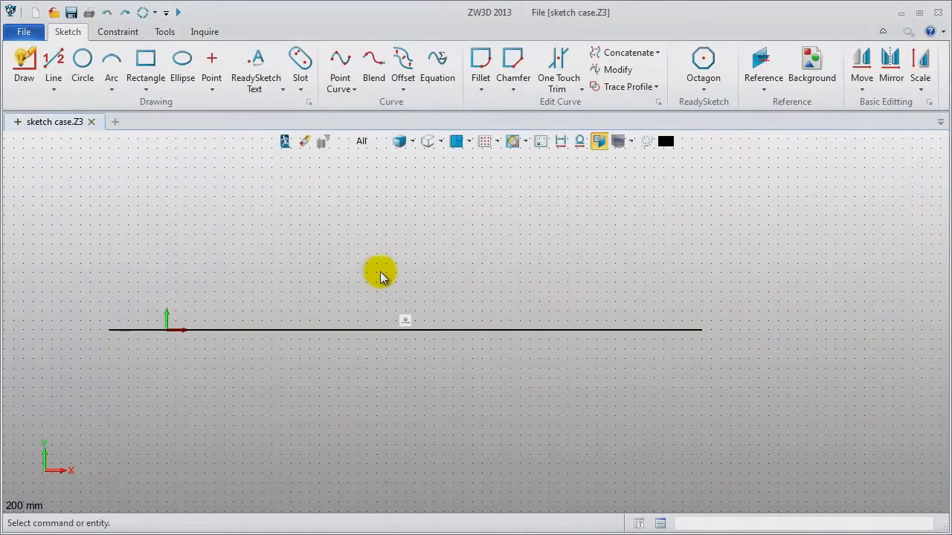
Draw two 310 mm horizontal reference lines above and below the first, starting at -30,50 and -30,-50.
middle_click(380, 273)
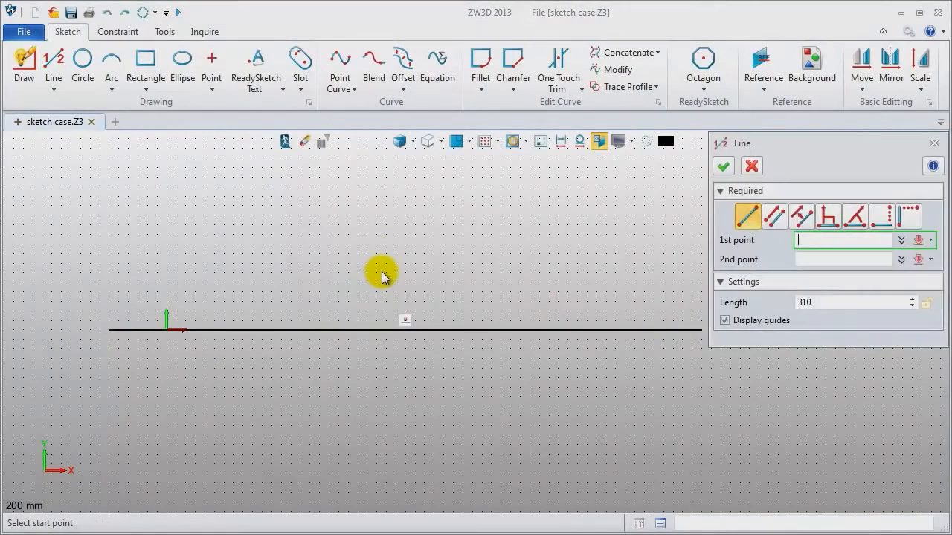
click(109, 234)
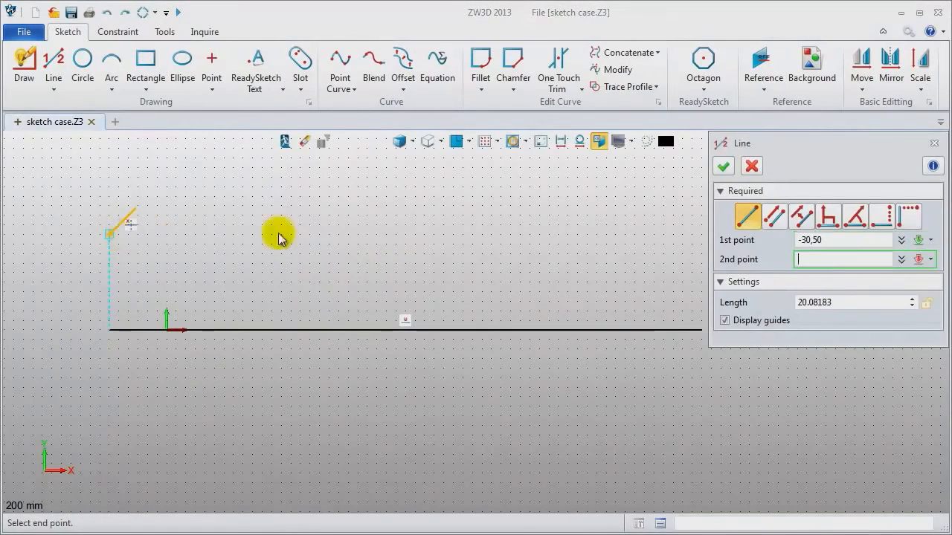
click(701, 240)
middle_click(658, 264)
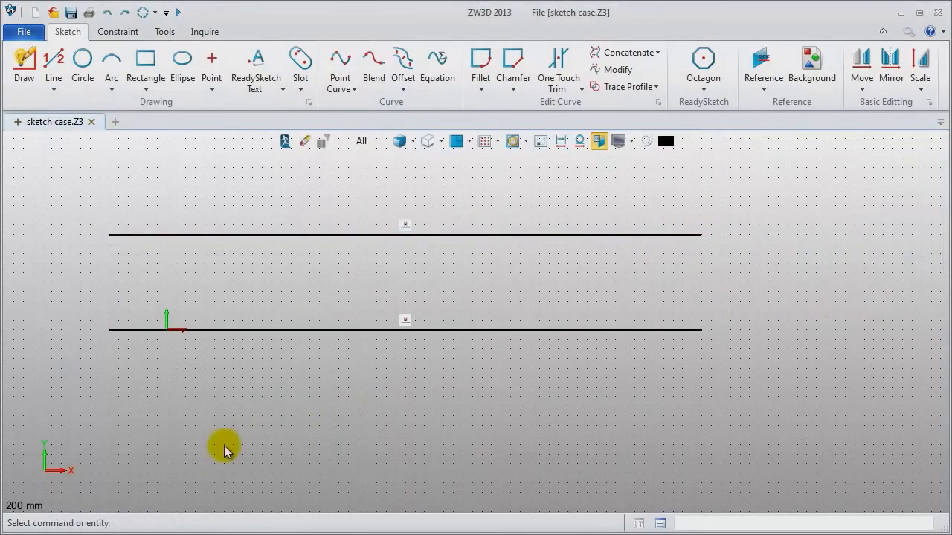
middle_click(223, 446)
click(110, 426)
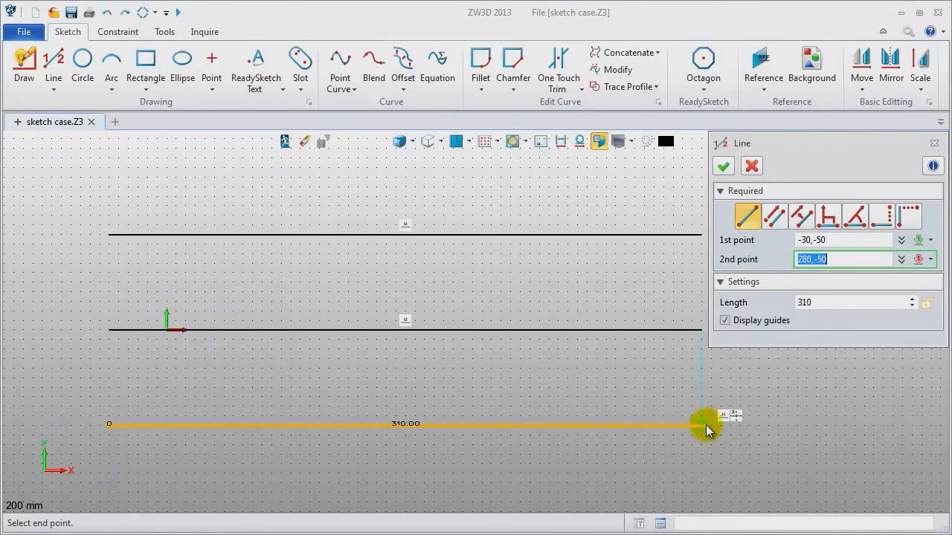
click(705, 426)
middle_click(775, 430)
Draw two vertical reference lines crossing all horizontal lines, starting at 0,90 and 80,90 and ending below the lowest one.
middle_click(775, 430)
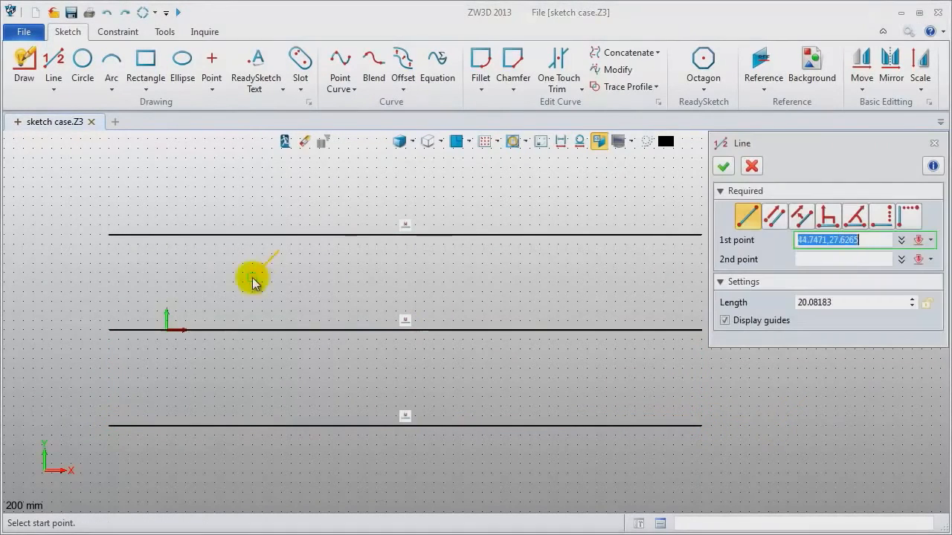
click(166, 158)
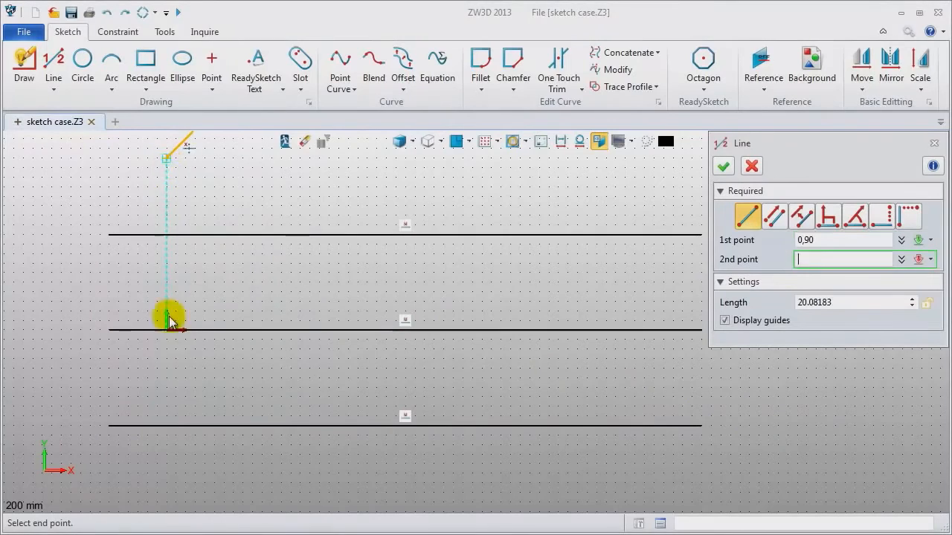
click(167, 478)
middle_click(167, 478)
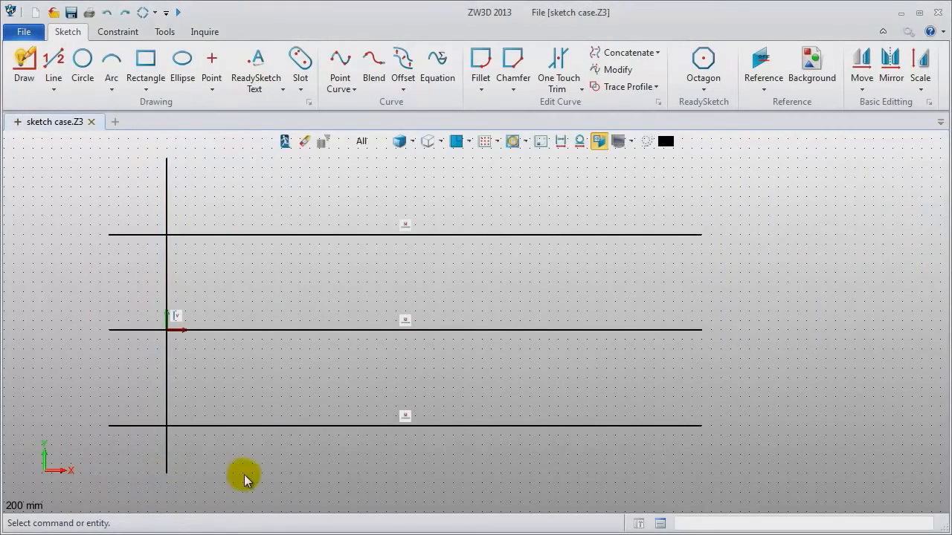
middle_click(244, 476)
click(320, 158)
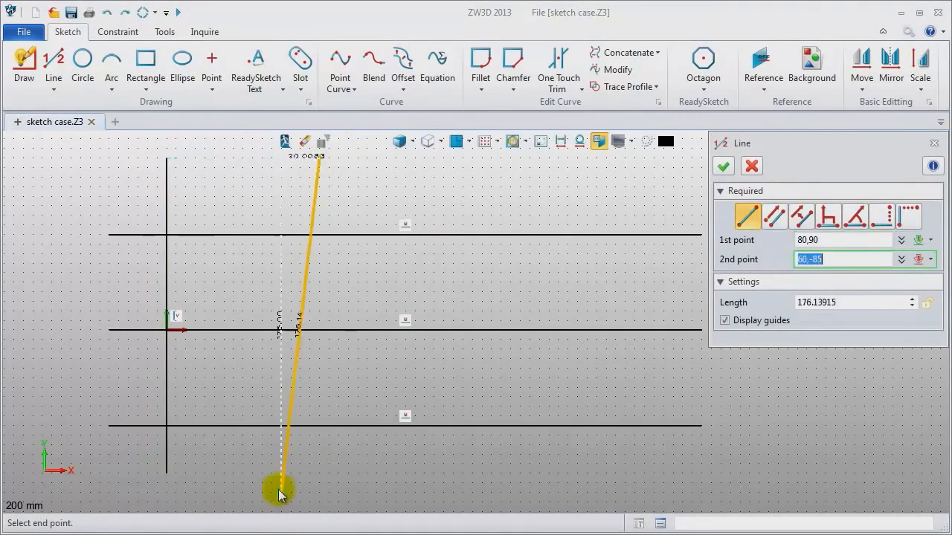
click(320, 482)
middle_click(346, 461)
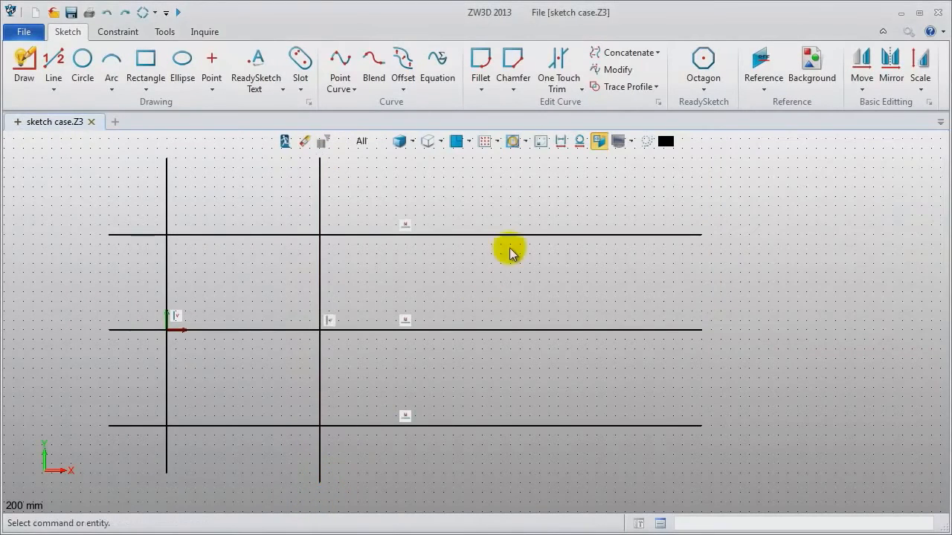
Draw two more vertical reference lines across the horizontals, starting at 175,90 and 255,90.
middle_click(512, 204)
click(501, 158)
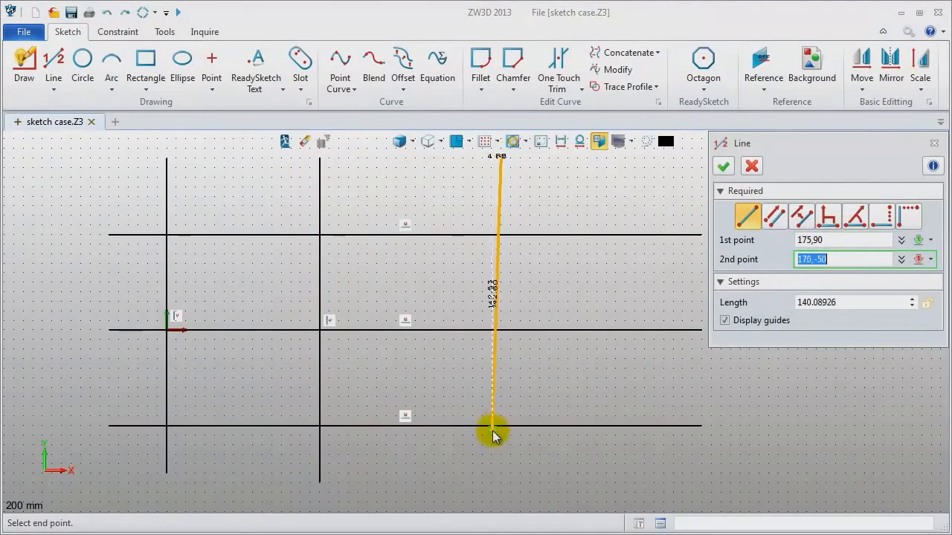
click(501, 483)
middle_click(612, 484)
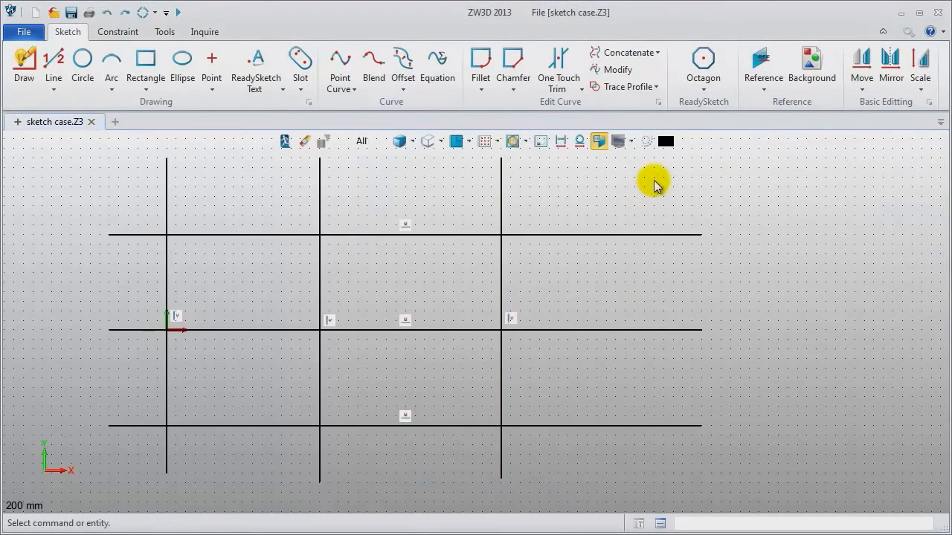
middle_click(654, 185)
click(654, 158)
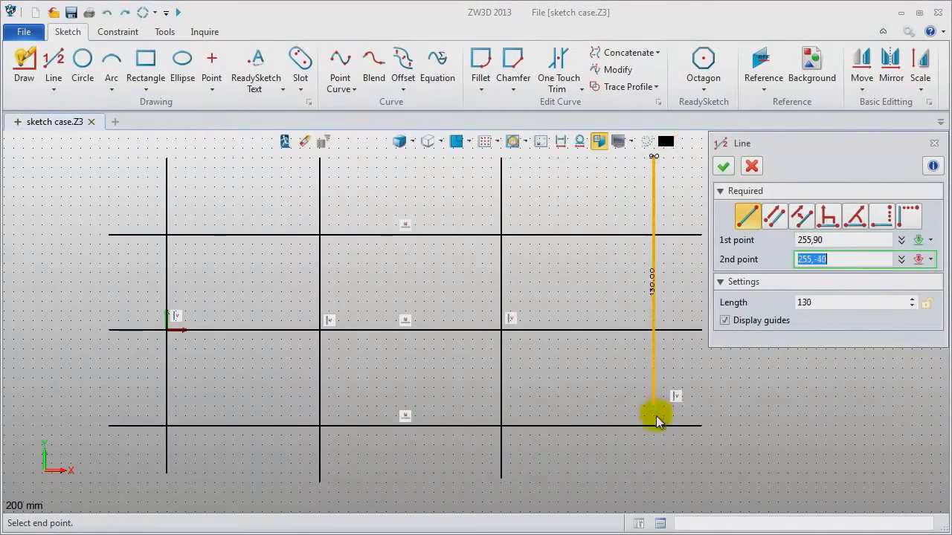
click(657, 479)
middle_click(795, 492)
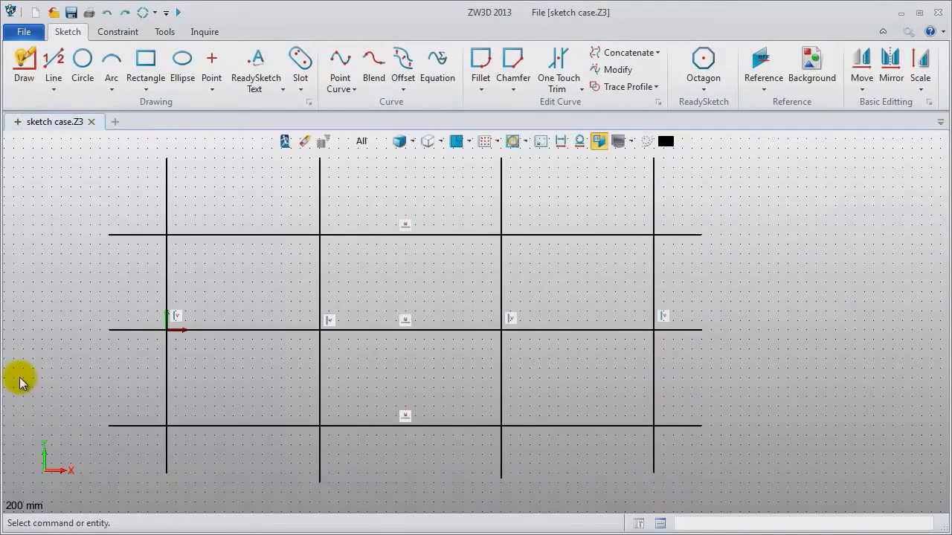
Constrain the origin point to lie on both the first vertical line and the middle horizontal line.
click(123, 32)
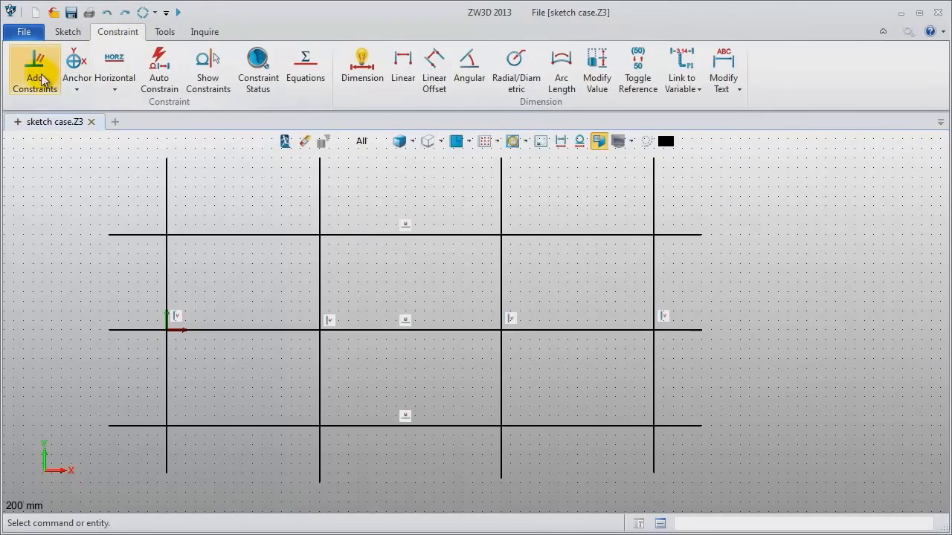
click(39, 75)
click(165, 286)
click(166, 330)
click(169, 284)
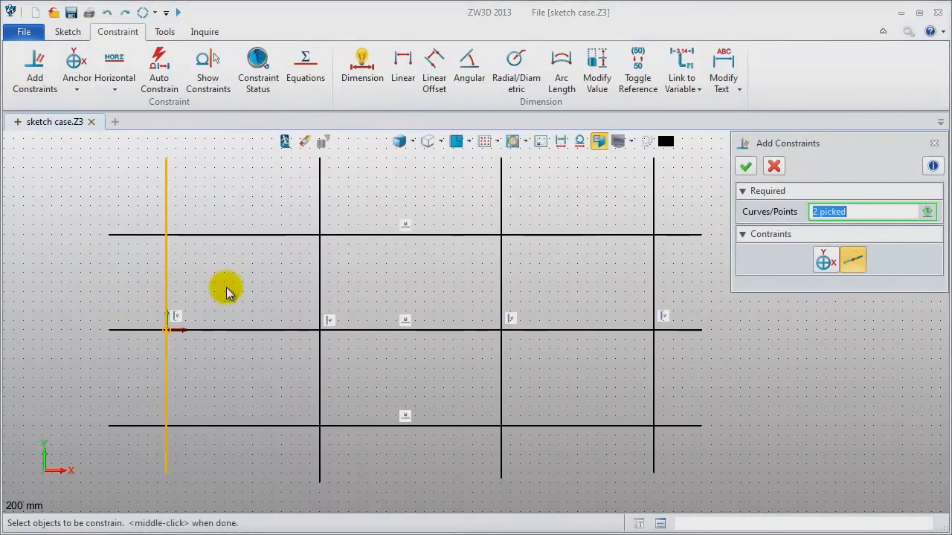
middle_click(227, 288)
click(166, 332)
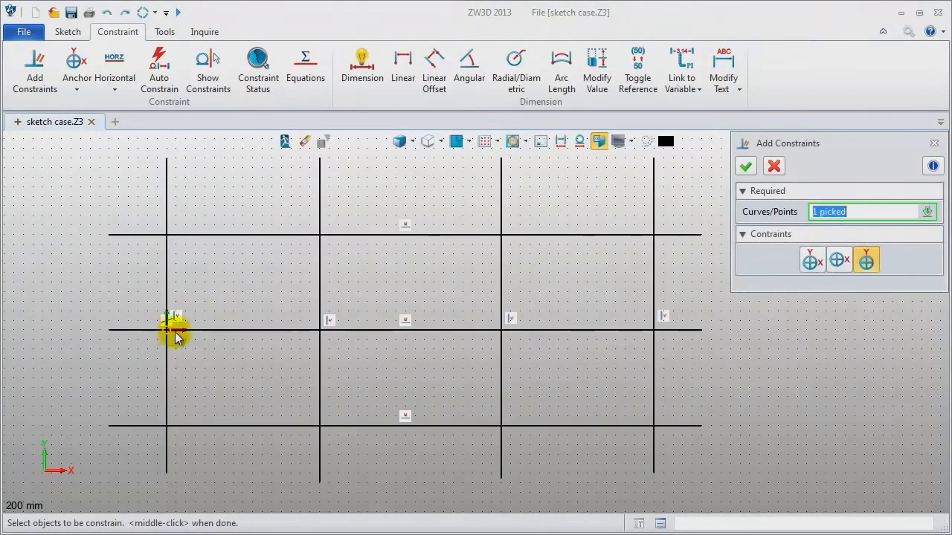
click(220, 331)
middle_click(226, 362)
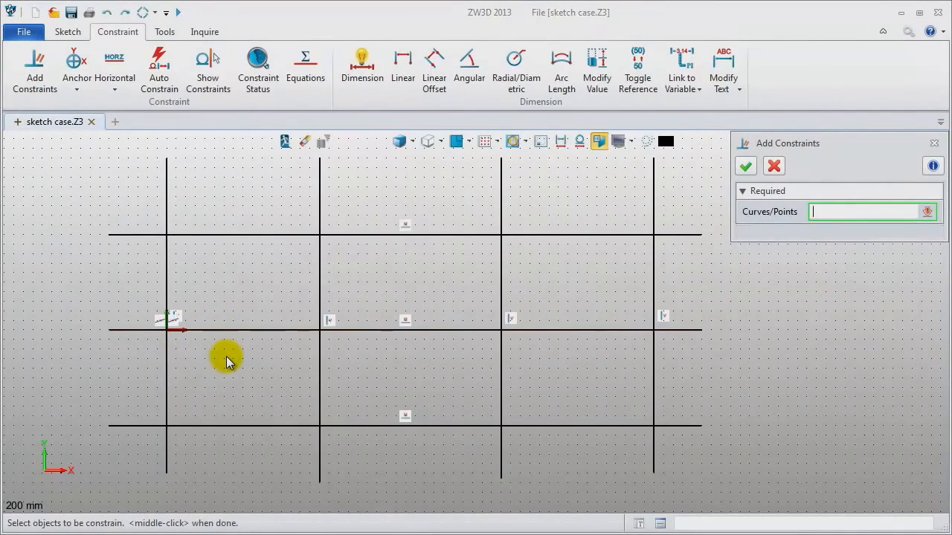
Dimension the distance between the upper and middle horizontal lines as 70 mm.
click(360, 87)
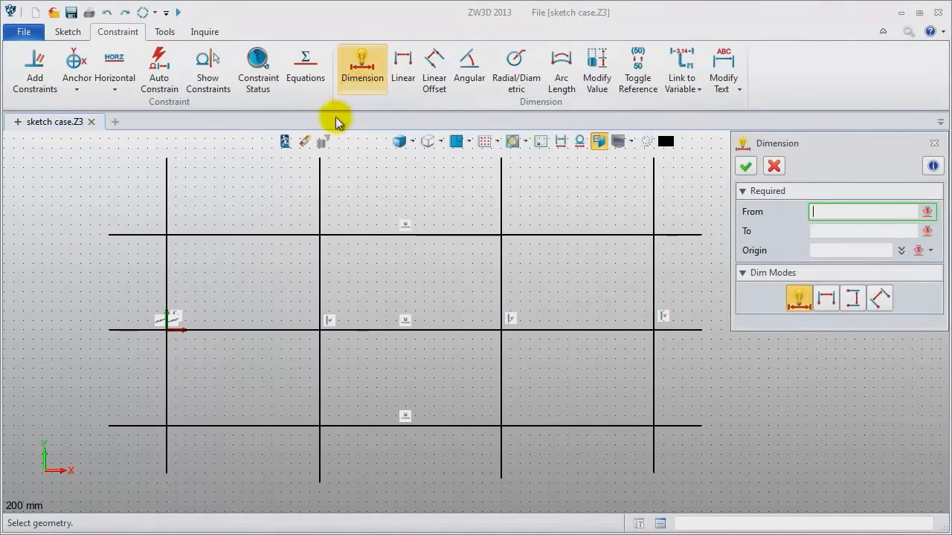
click(122, 236)
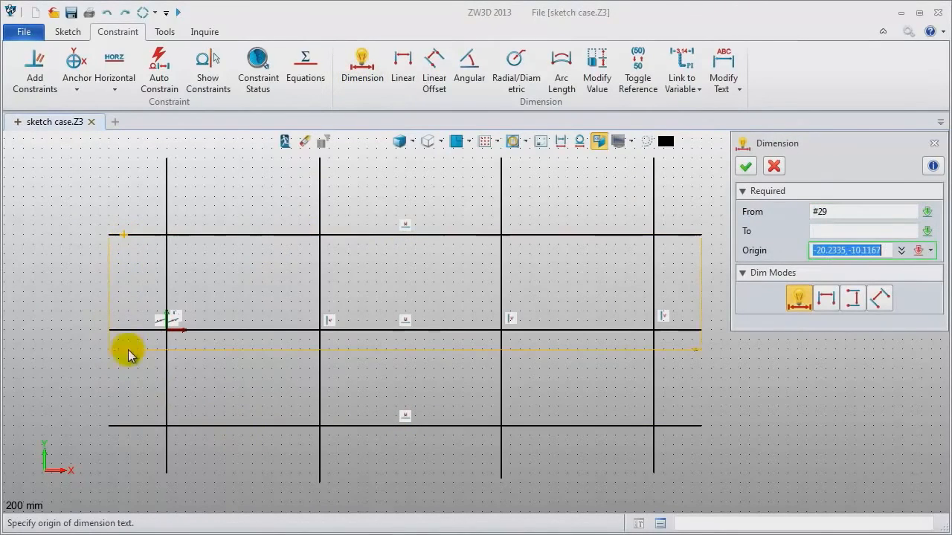
click(111, 287)
text(70)
key(Return)
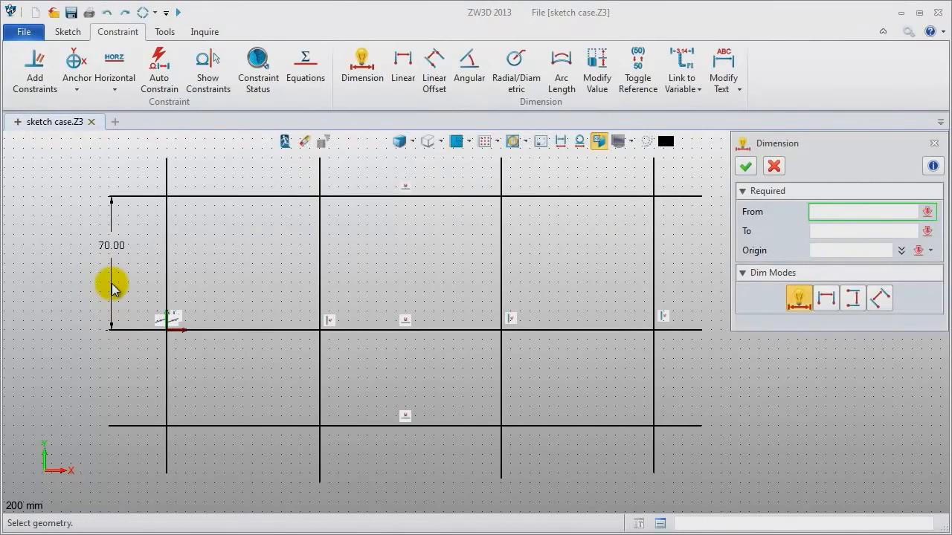
Dimension the distance between the middle and lower horizontal lines as 40 mm.
click(122, 329)
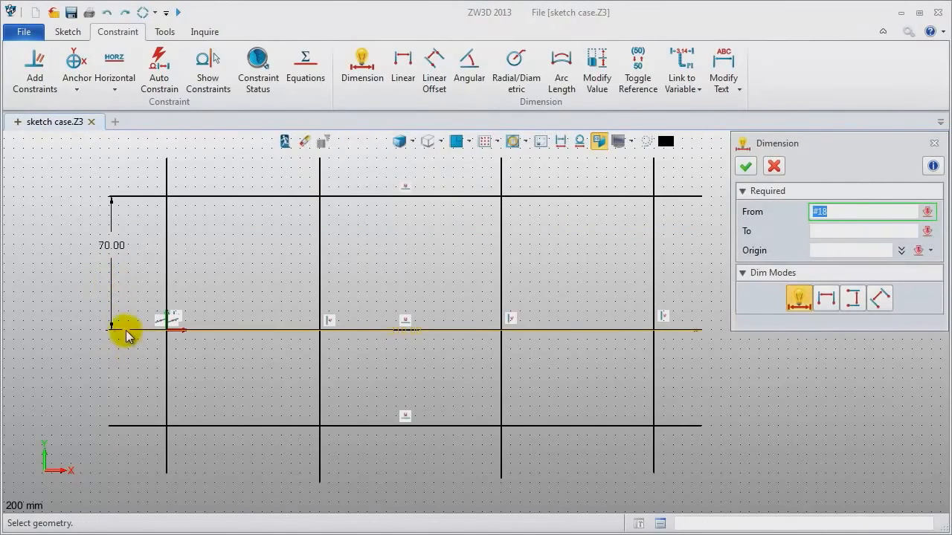
click(116, 425)
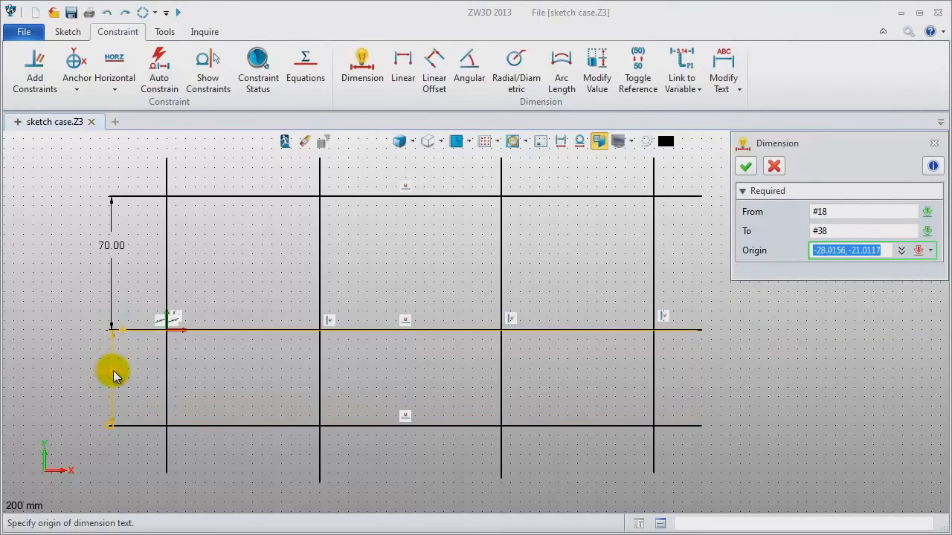
click(112, 377)
text(40)
key(Return)
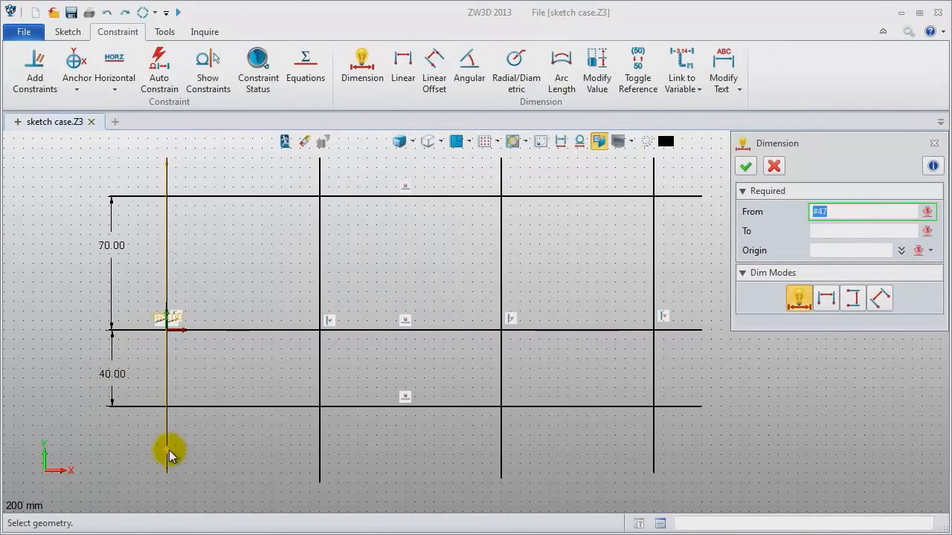
Dimension the second and third vertical lines from the vertical line through the origin, at 60 mm and 180 mm.
click(321, 473)
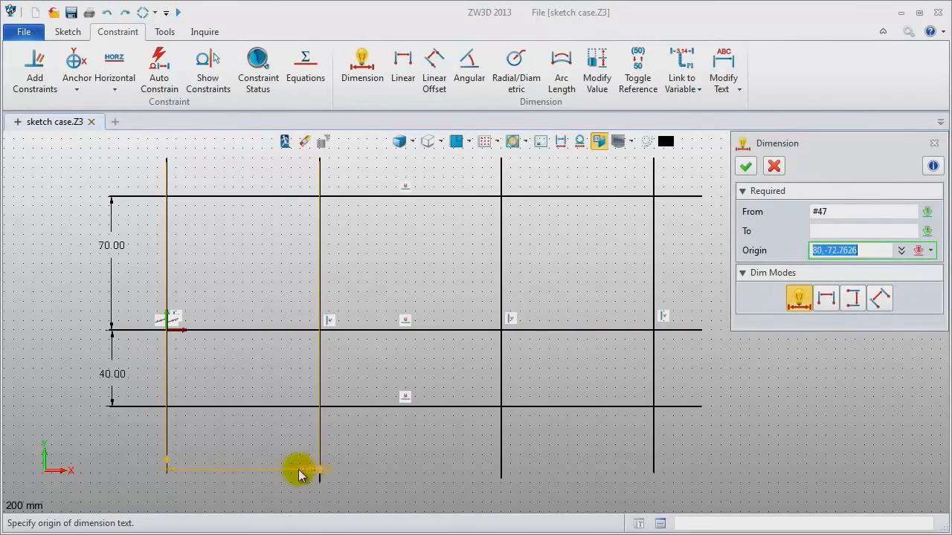
click(244, 476)
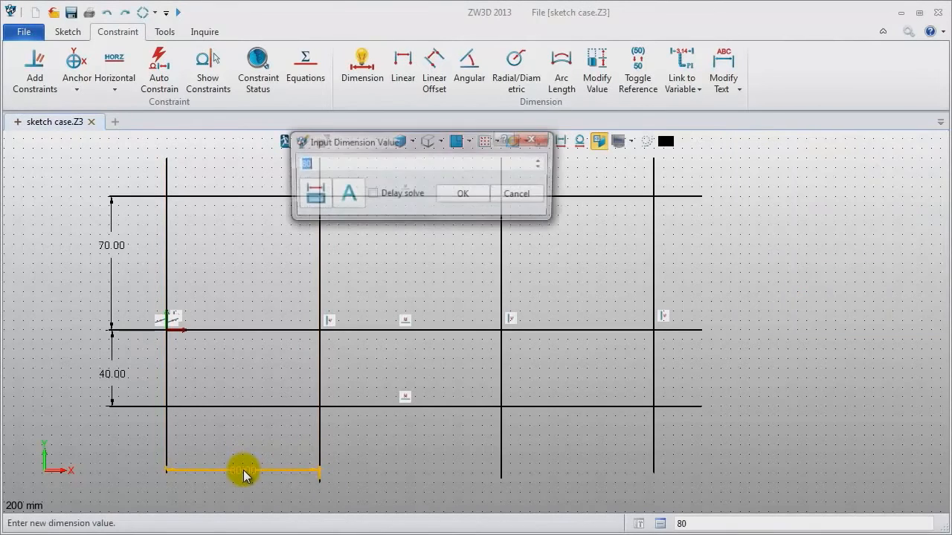
key(Return)
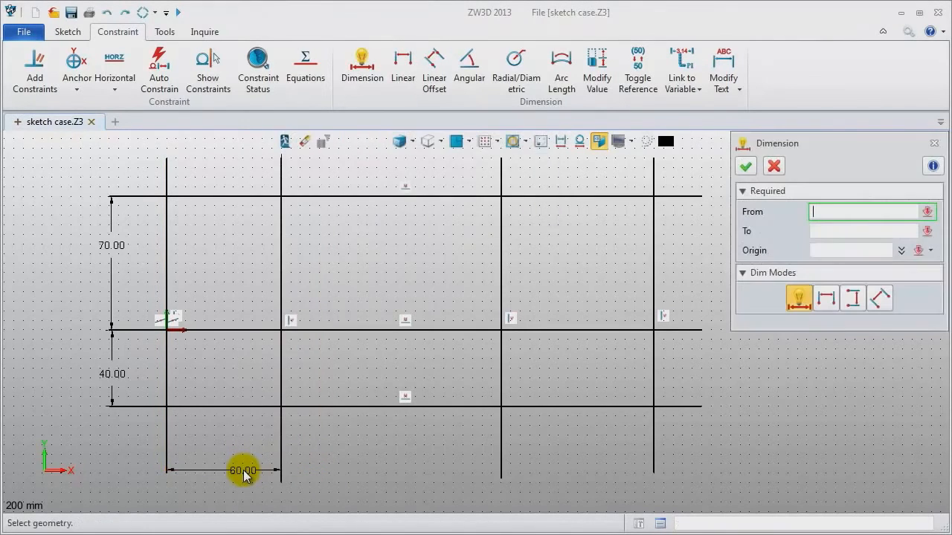
click(169, 469)
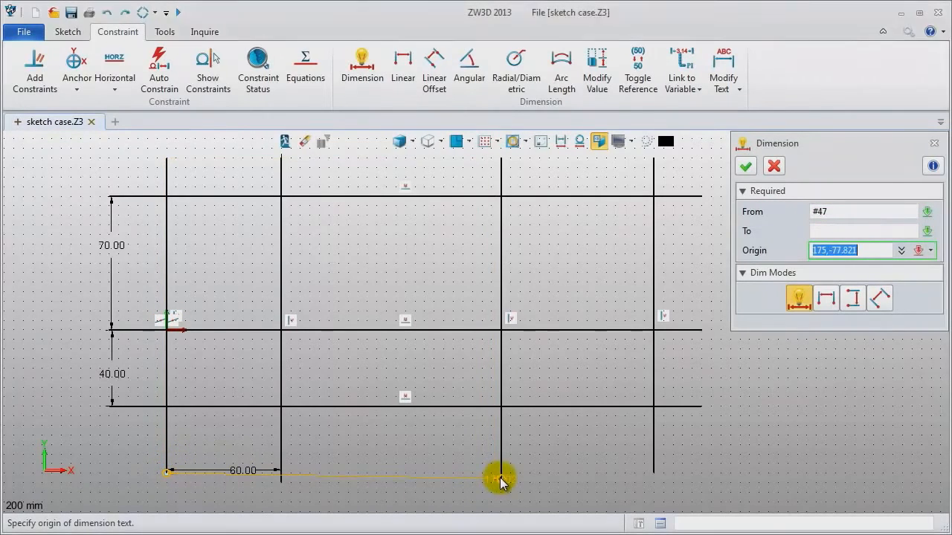
click(335, 502)
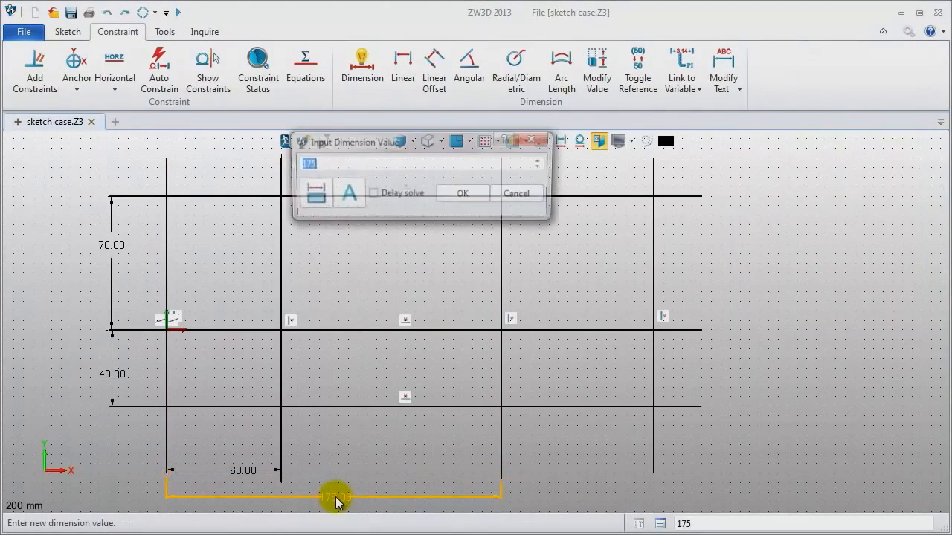
text(180)
key(Return)
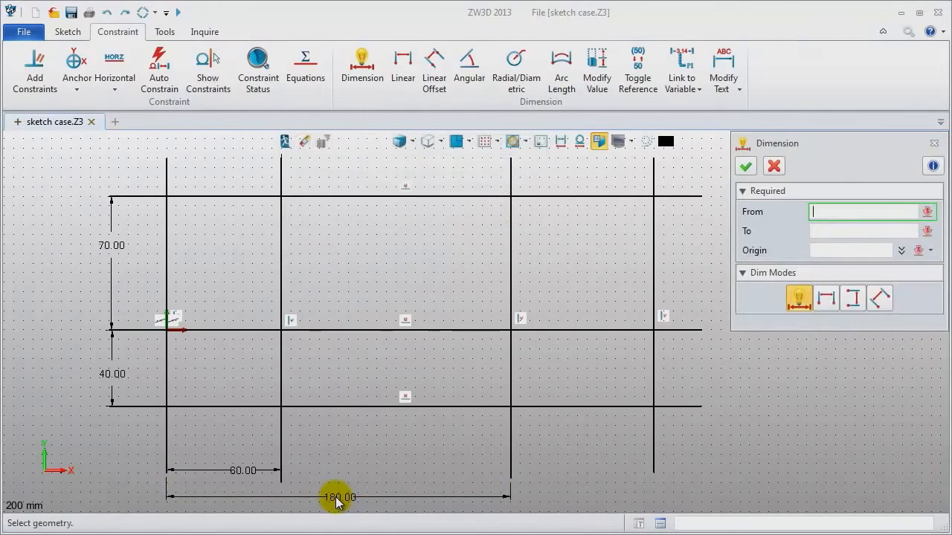
Dimension the fourth vertical line at 290 mm from the vertical line through the origin.
click(167, 473)
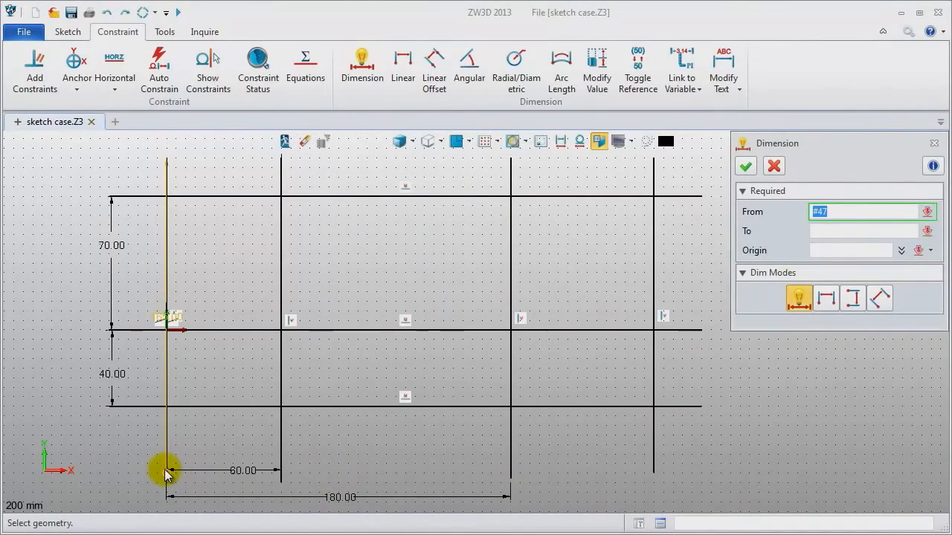
click(655, 474)
middle_drag(518, 507, 519, 478)
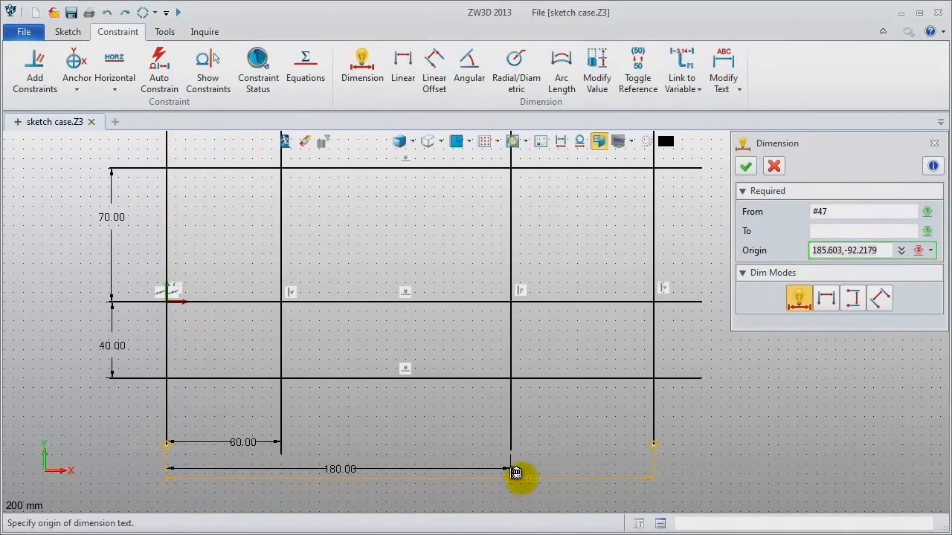
click(467, 500)
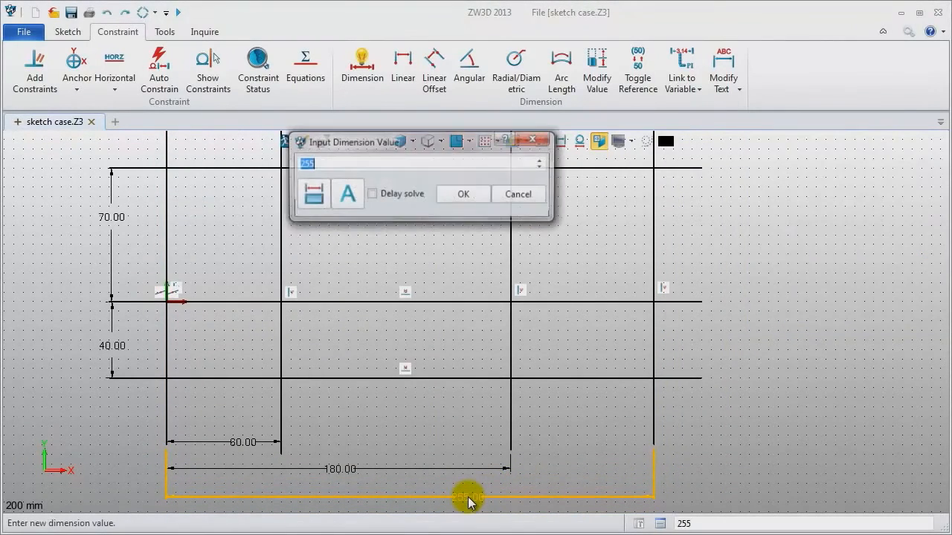
text(290)
key(Return)
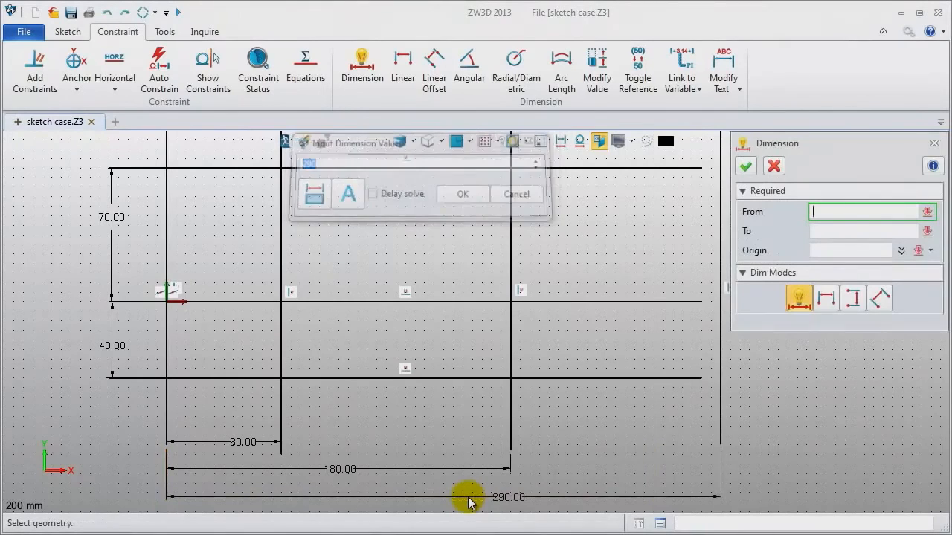
click(933, 143)
Extend the three horizontal reference lines past the fourth vertical line by moving their endpoints outward.
middle_drag(846, 303, 847, 296)
click(701, 385)
drag(701, 384, 744, 384)
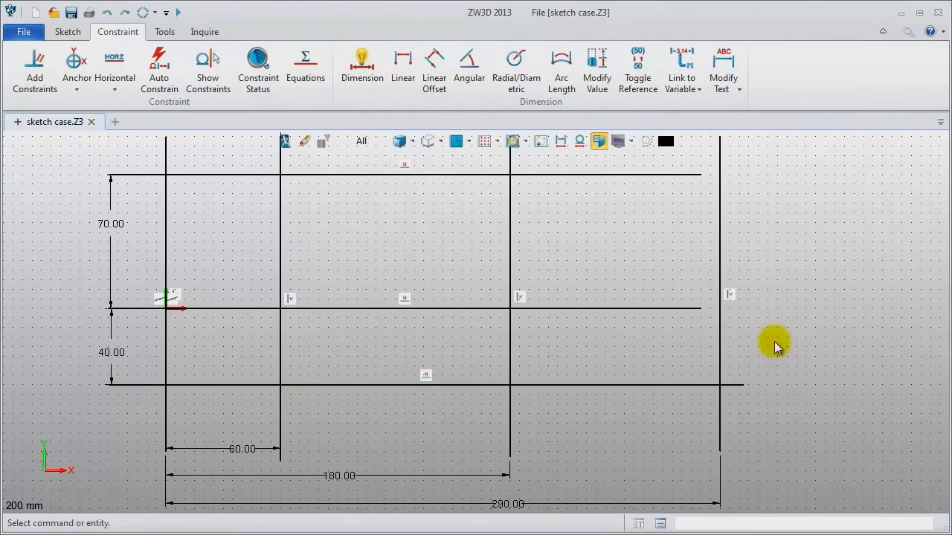
click(696, 308)
drag(699, 311, 759, 309)
click(699, 175)
drag(699, 176, 759, 177)
Toggle all three horizontal and four vertical reference lines to construction geometry.
click(180, 175)
click(194, 308)
click(190, 385)
click(164, 367)
click(280, 358)
click(510, 354)
click(720, 363)
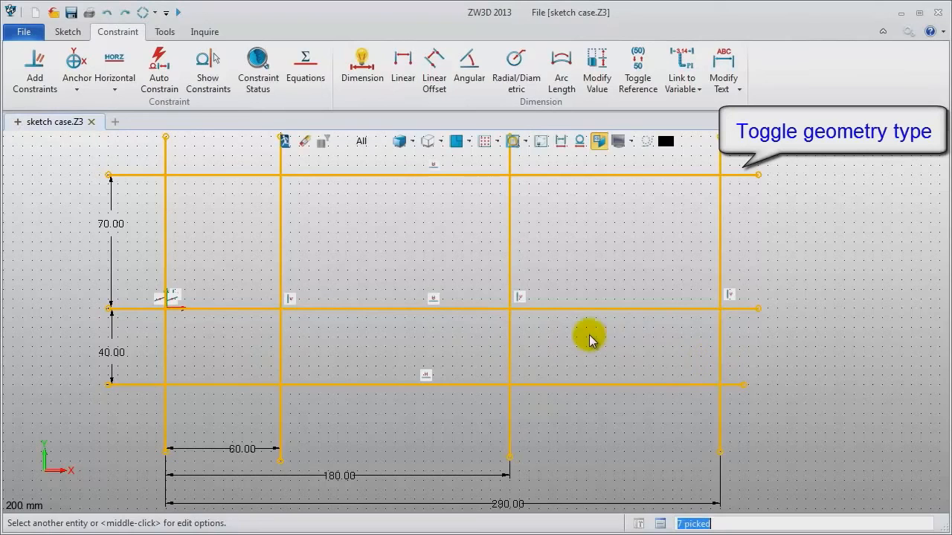
right_click(587, 330)
click(598, 323)
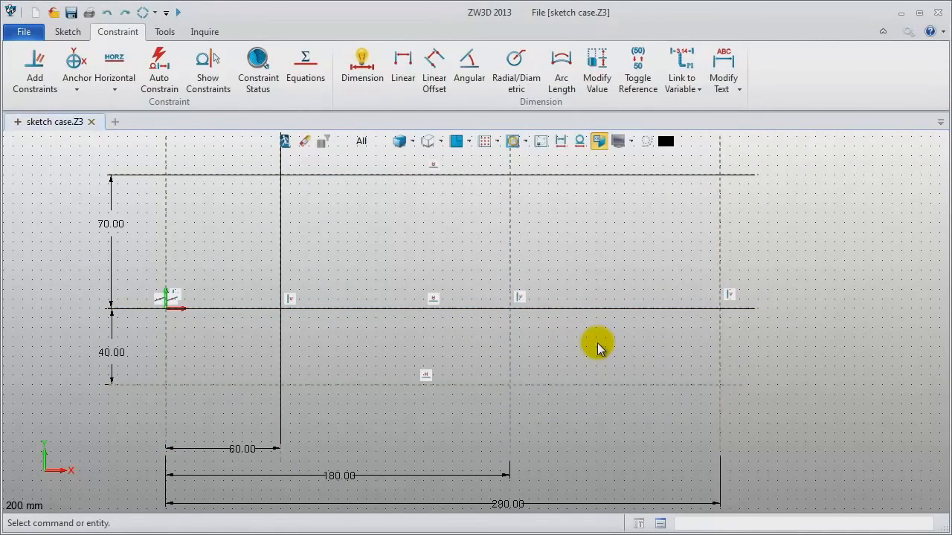
middle_drag(597, 343, 603, 346)
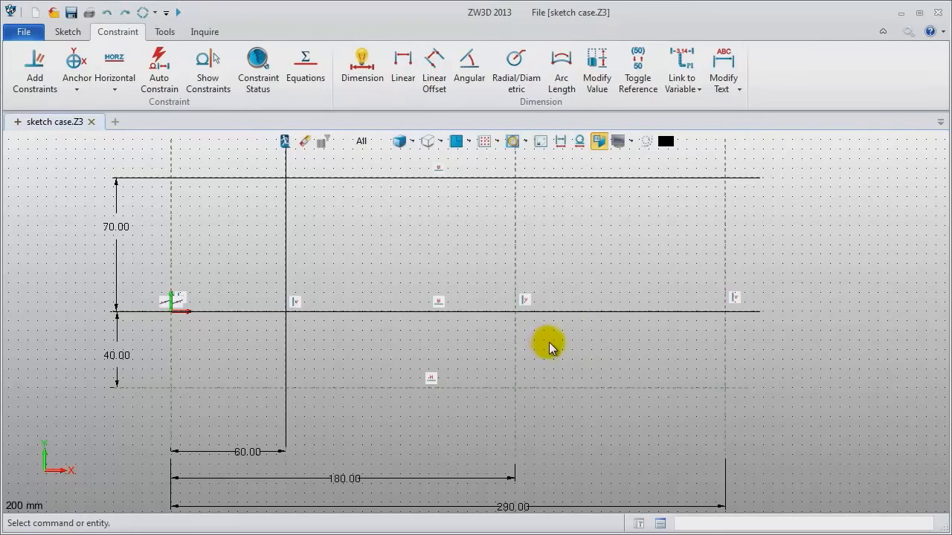
Draw a circle of radius 20 mm centred on the origin.
click(67, 31)
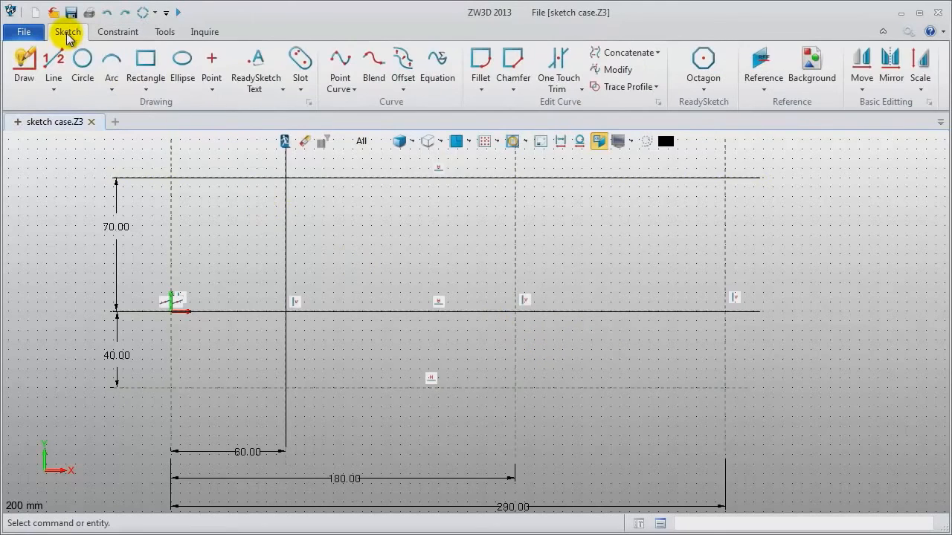
click(85, 70)
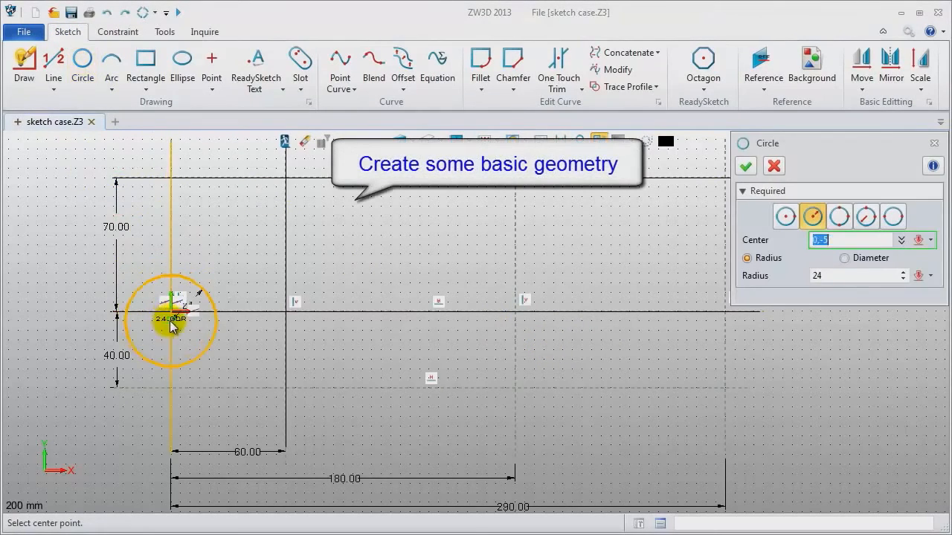
click(785, 216)
click(813, 218)
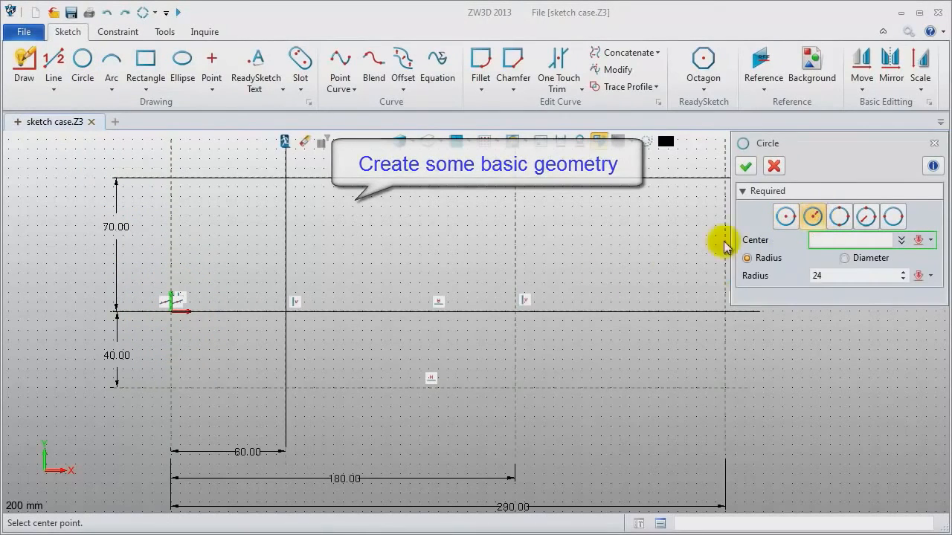
click(171, 314)
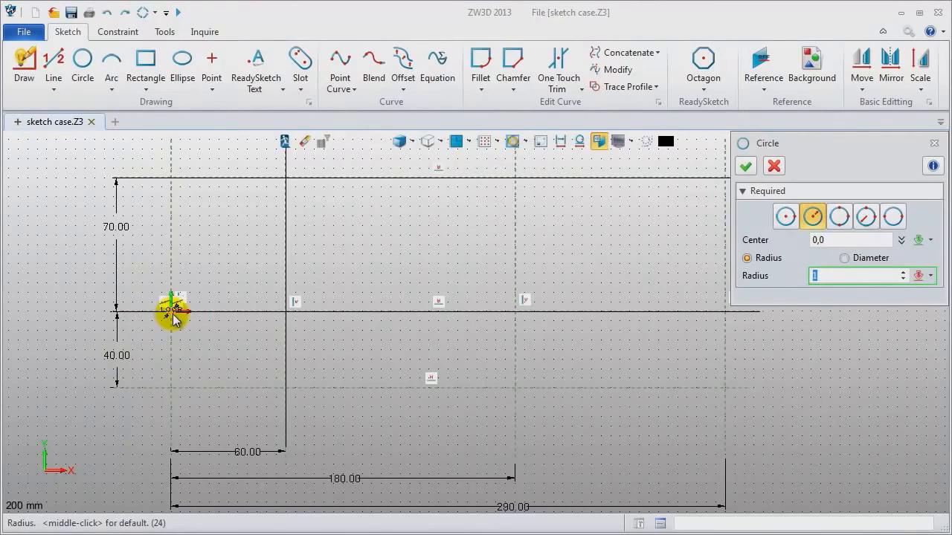
key(Return)
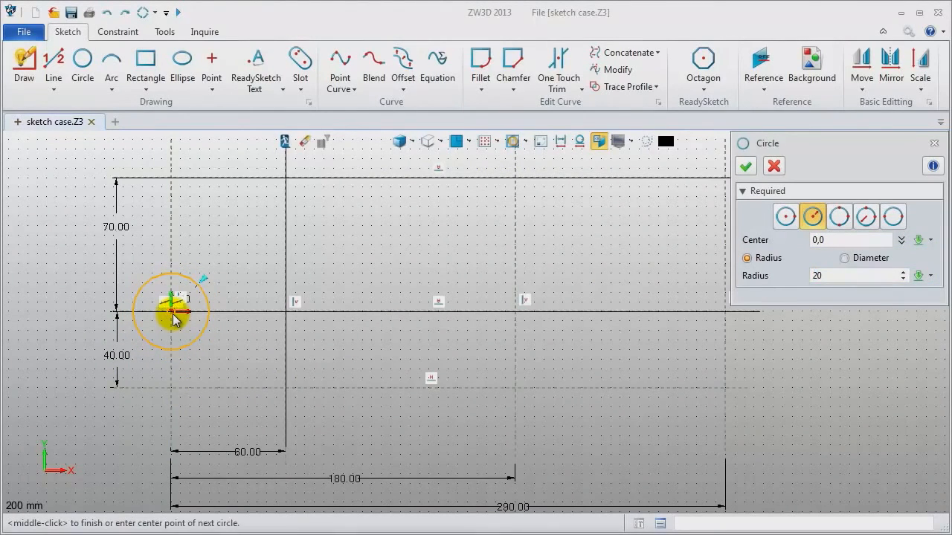
middle_click(213, 334)
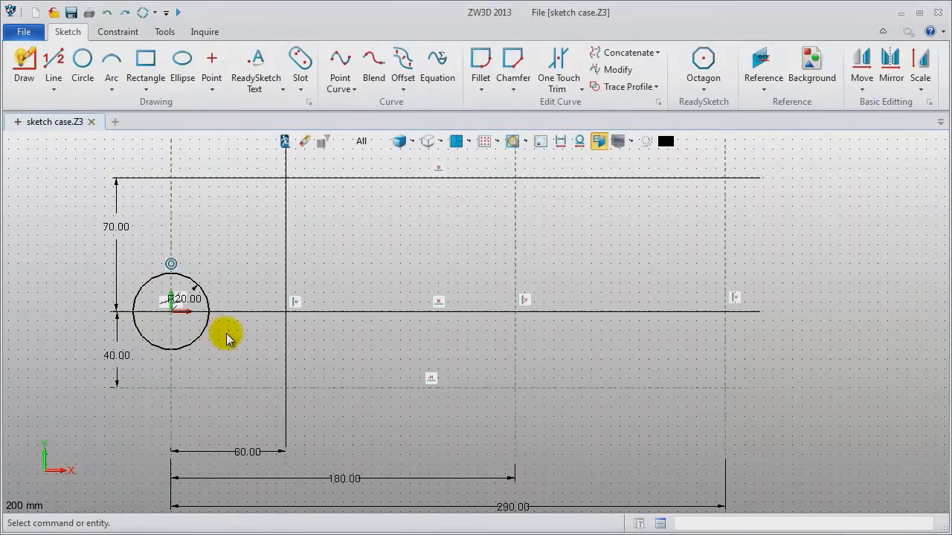
Draw two concentric circles of radius 12 mm and 20 mm centred at 60,-40, where the second vertical and lower horizontal lines cross.
middle_click(226, 338)
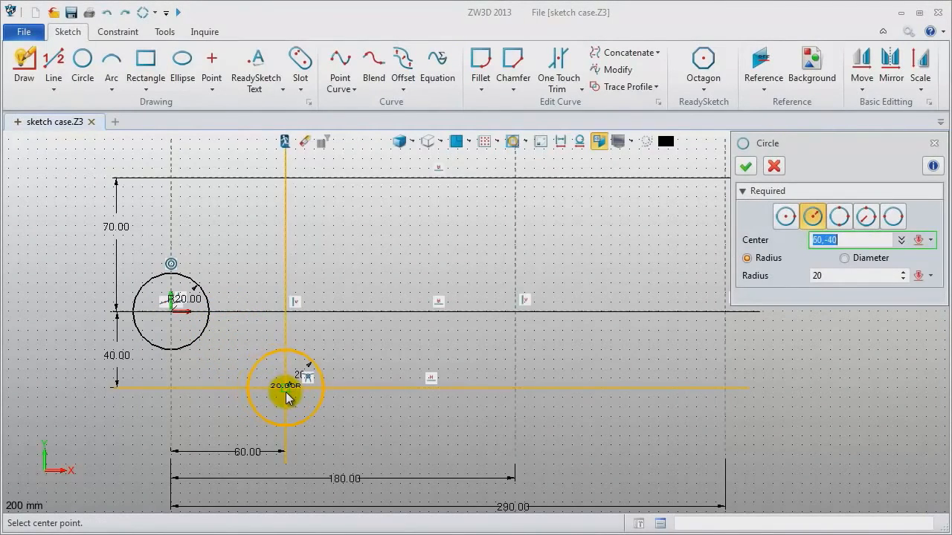
click(286, 394)
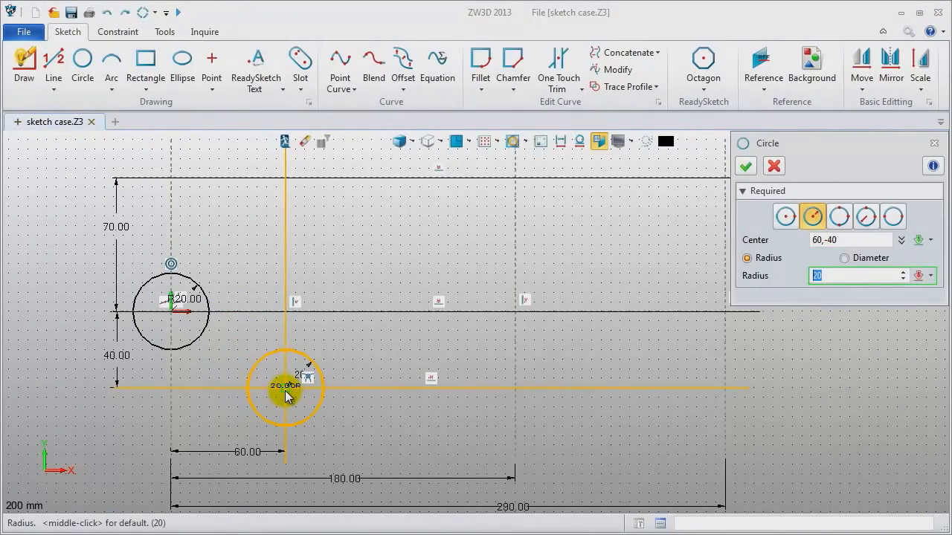
text(12)
key(Return)
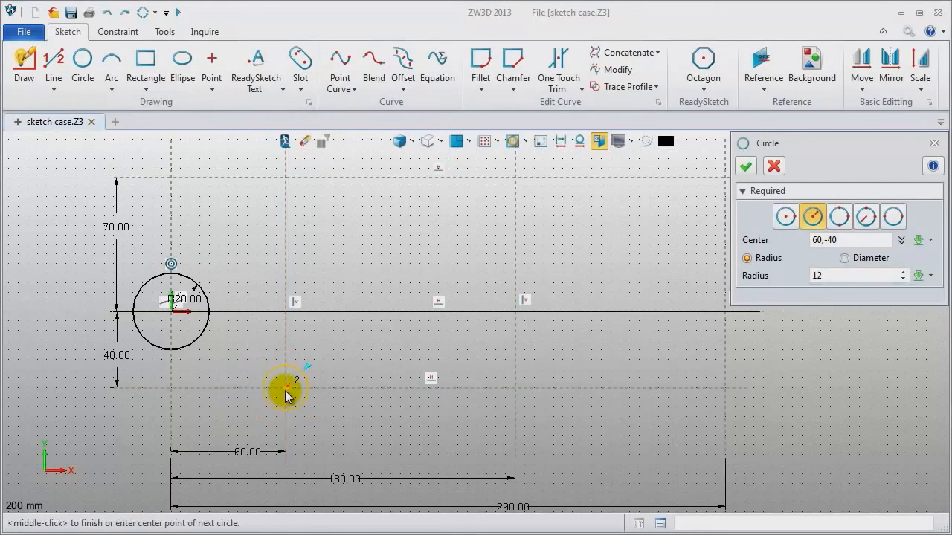
middle_click(287, 396)
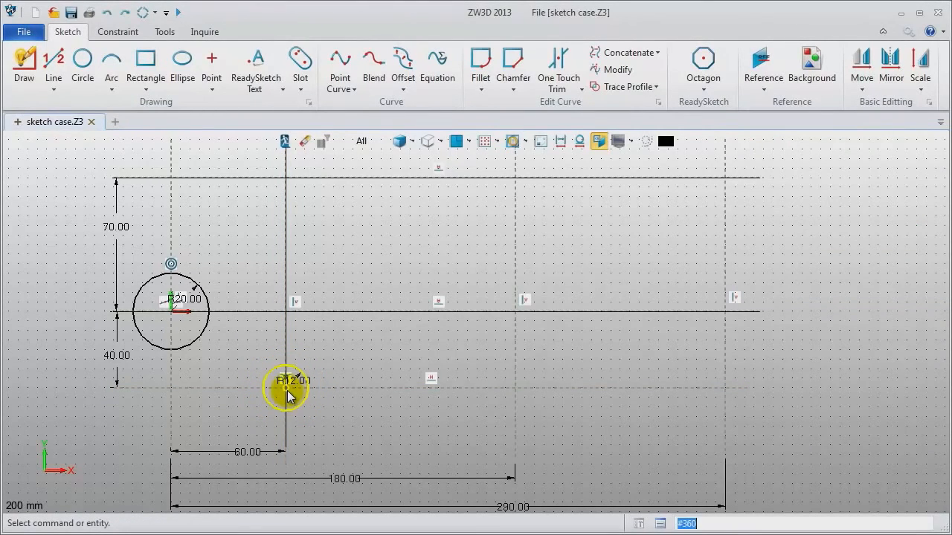
middle_click(336, 411)
click(287, 394)
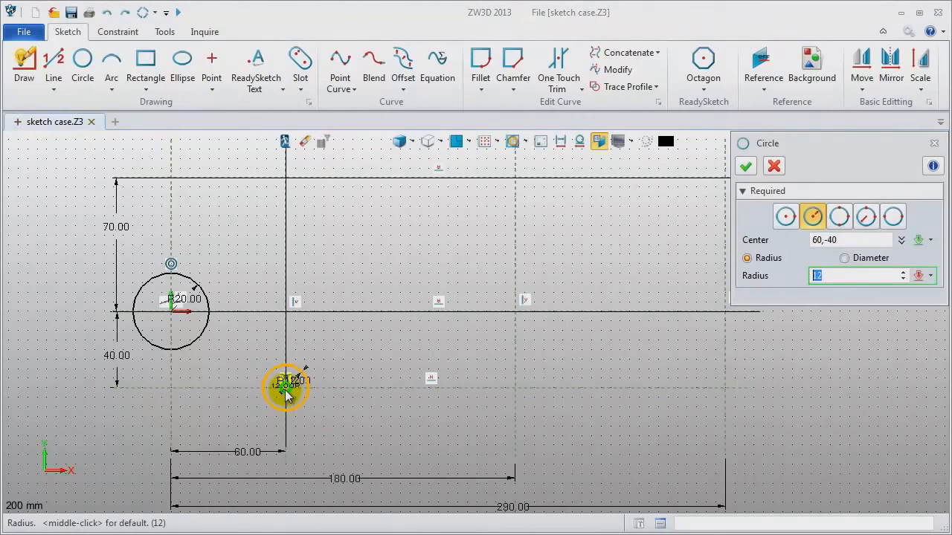
text(20)
key(Return)
middle_click(369, 381)
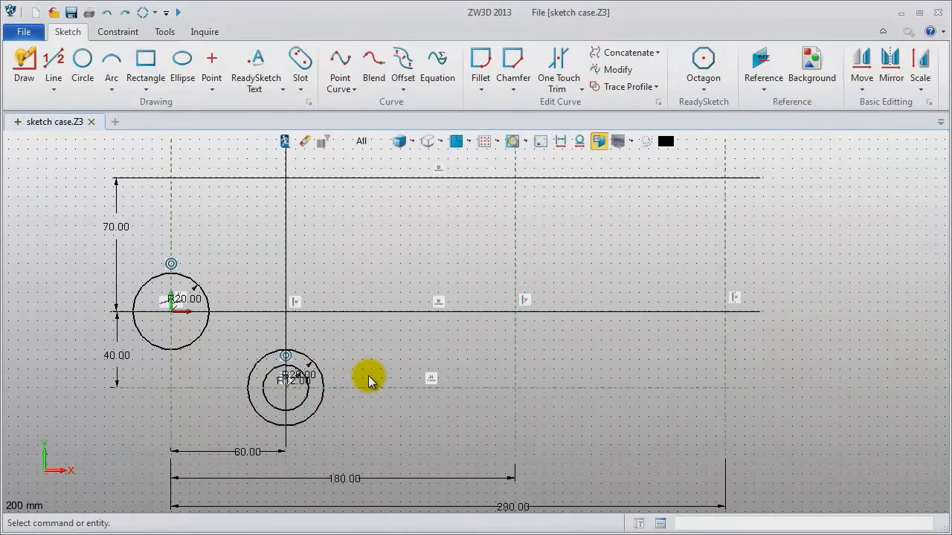
Draw two concentric circles of radius 12 mm and 24 mm centred at 290,-40, where the fourth vertical and lower horizontal lines cross.
middle_click(370, 381)
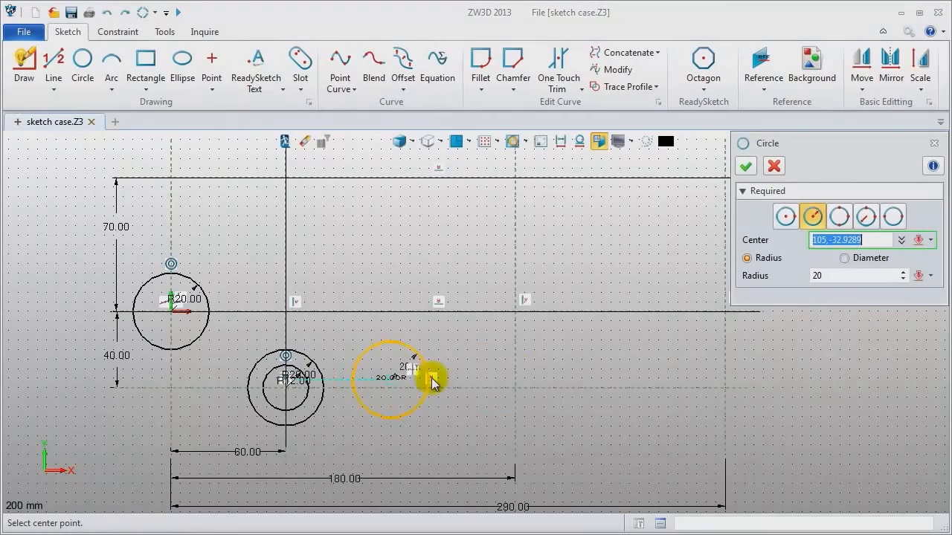
click(726, 395)
text(12)
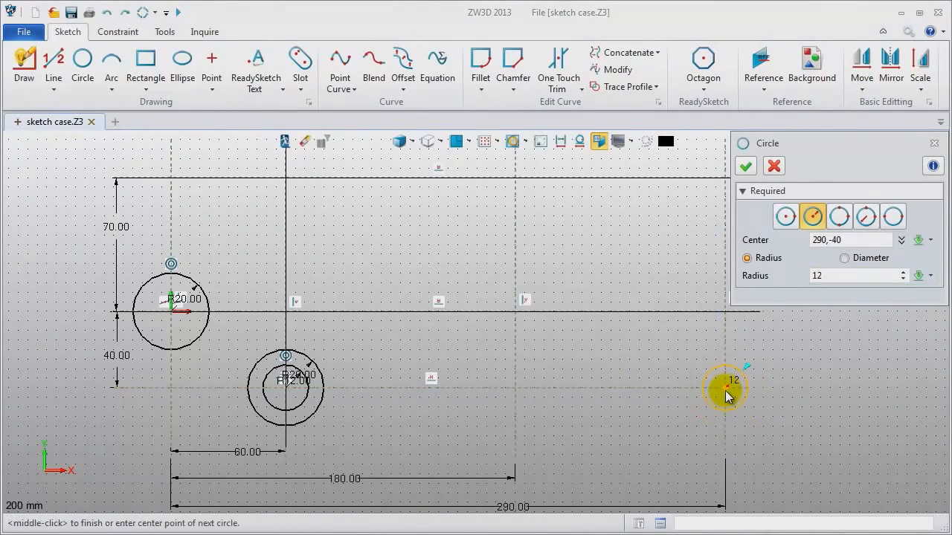
key(Return)
middle_click(726, 396)
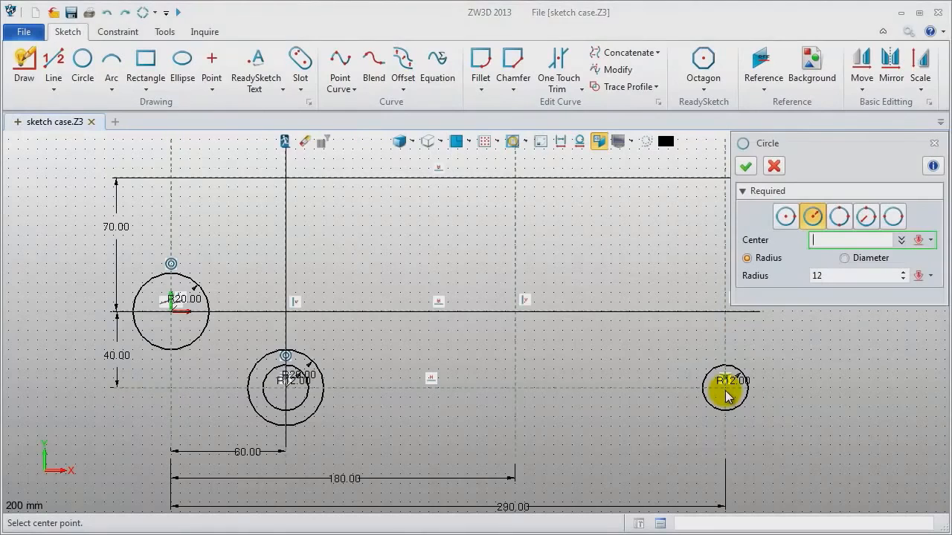
click(726, 395)
text(10)
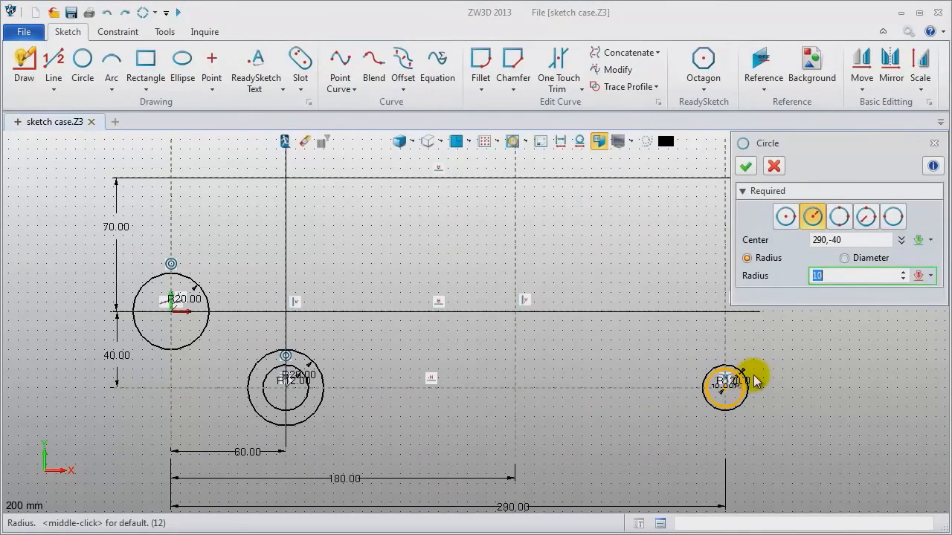
text(2)
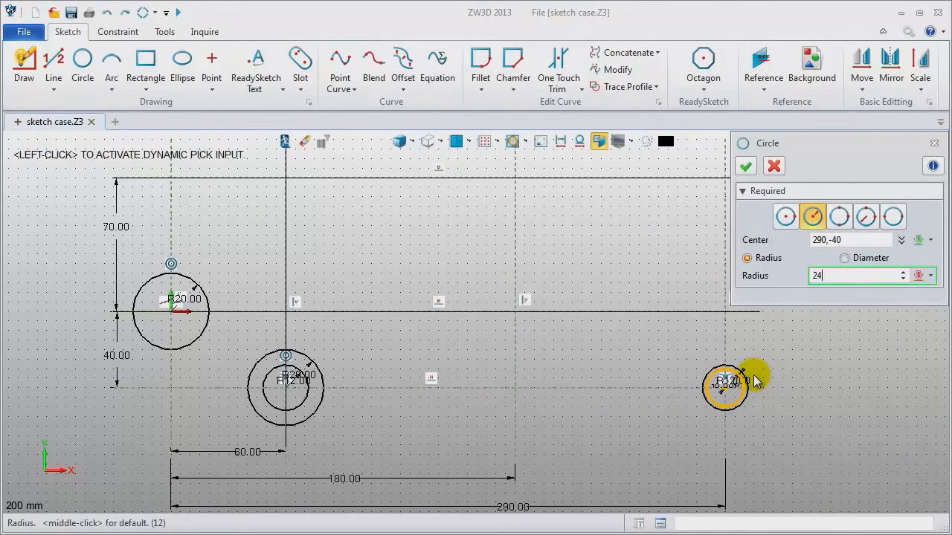
text(4)
key(Return)
middle_click(801, 398)
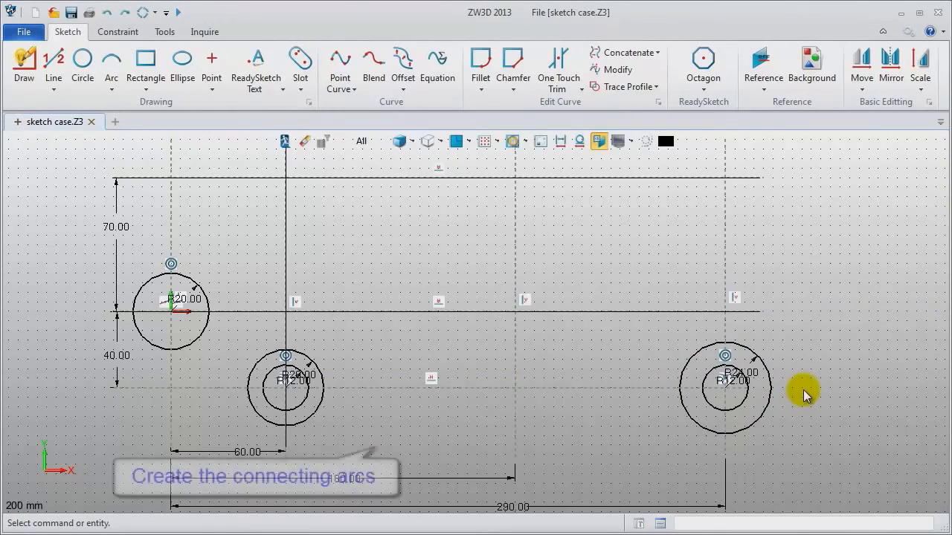
Draw a counterclockwise arc centred on the origin with radius 40 mm, start angle about 103° and arc angle about 168°.
click(110, 65)
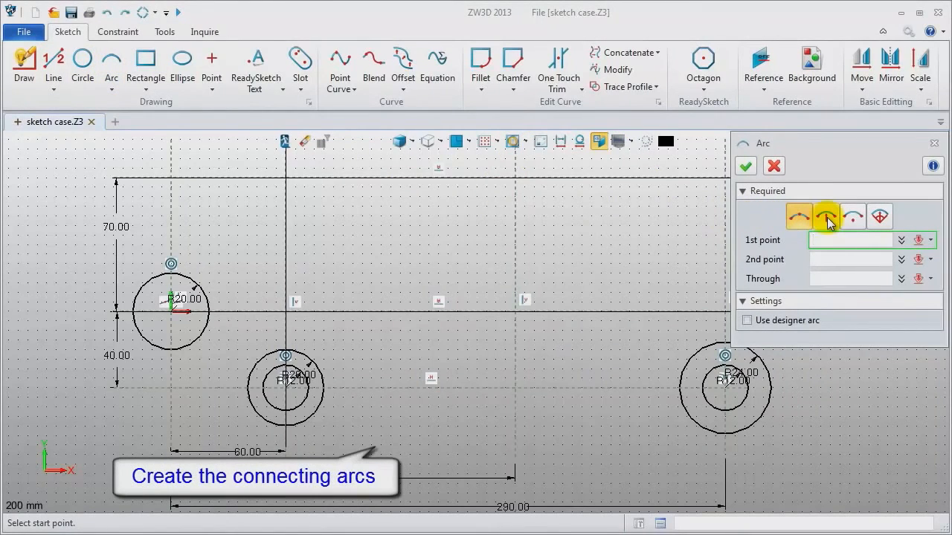
click(881, 216)
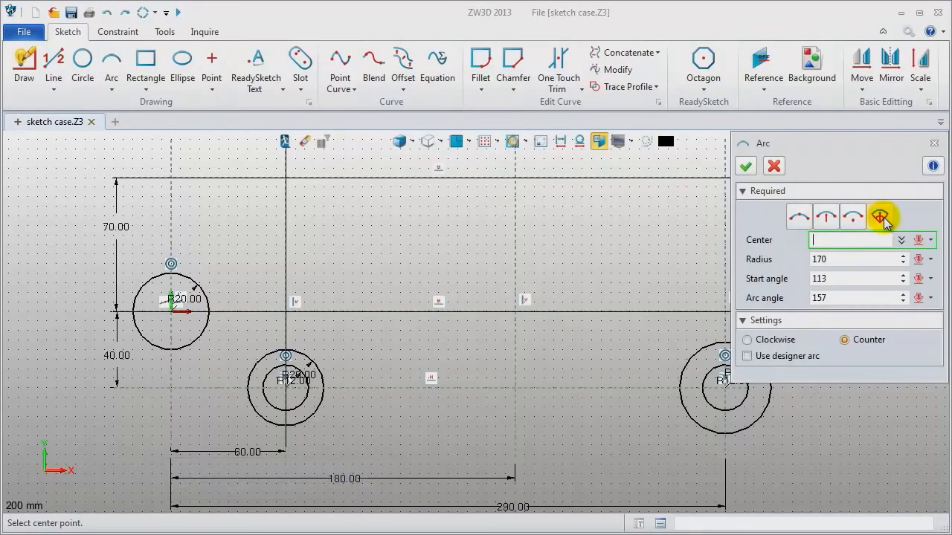
click(175, 313)
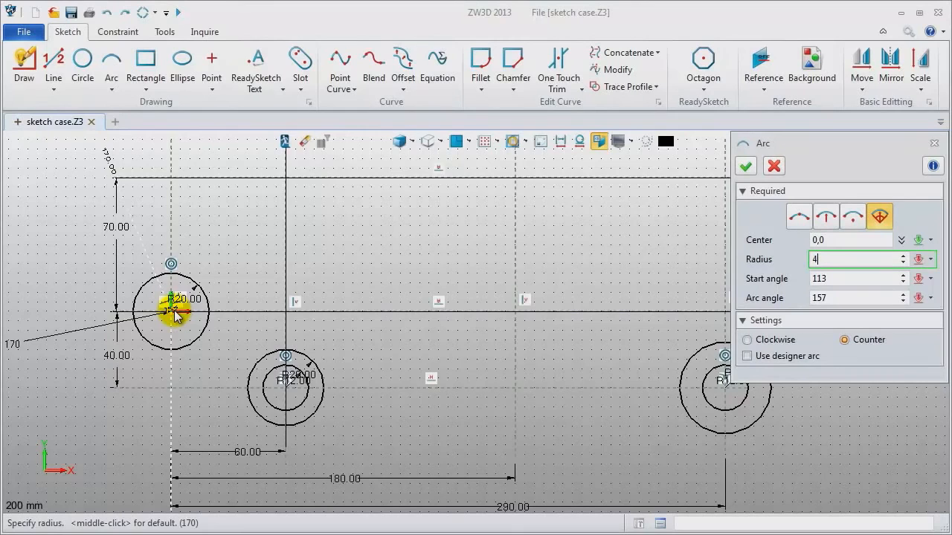
key(Return)
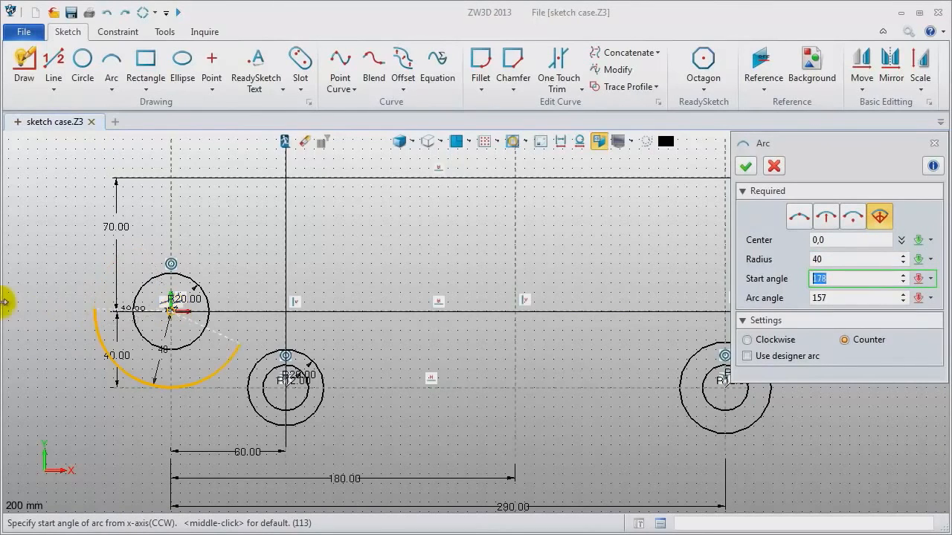
click(156, 246)
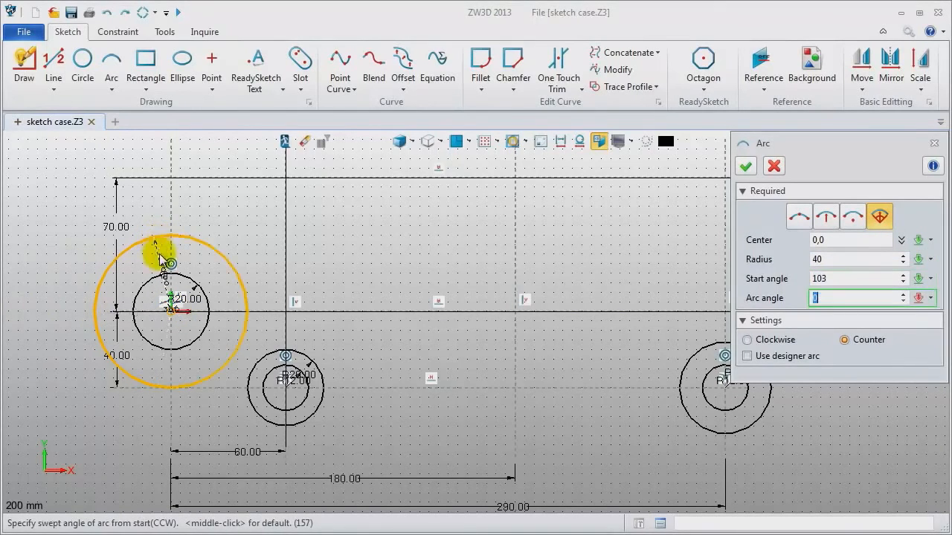
click(171, 393)
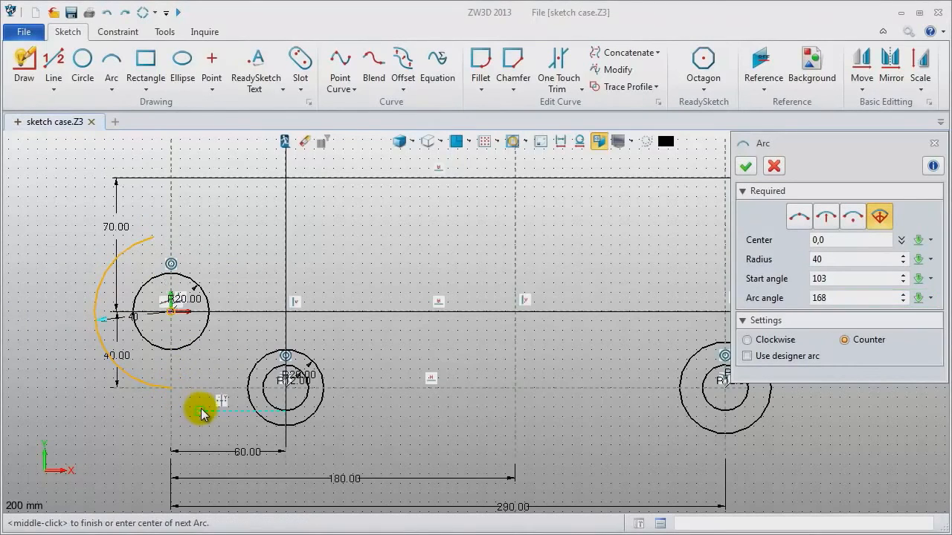
middle_click(199, 411)
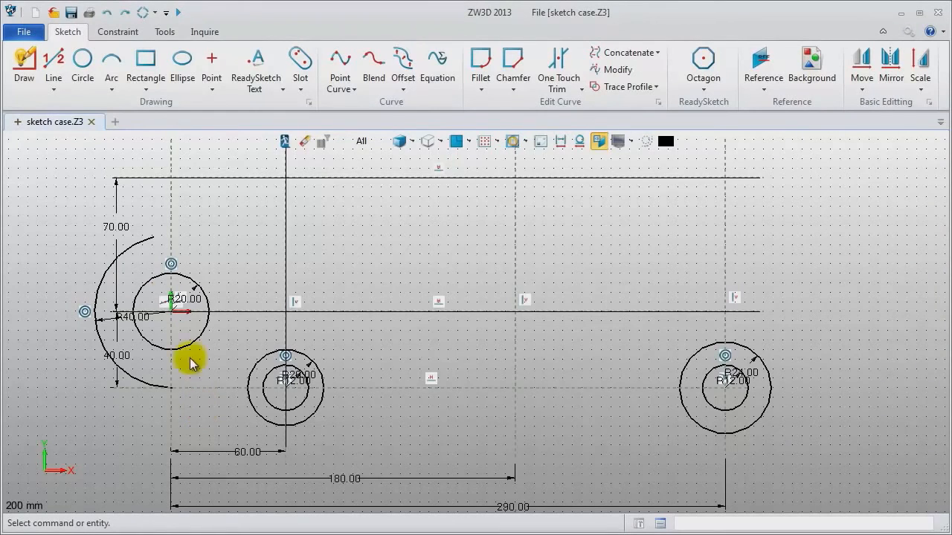
Draw a three-point arc from the radius 40 mm arc's upper end to the radius 24 mm circle at about 306.5,-22.6, through about 167.7,62.3.
click(110, 65)
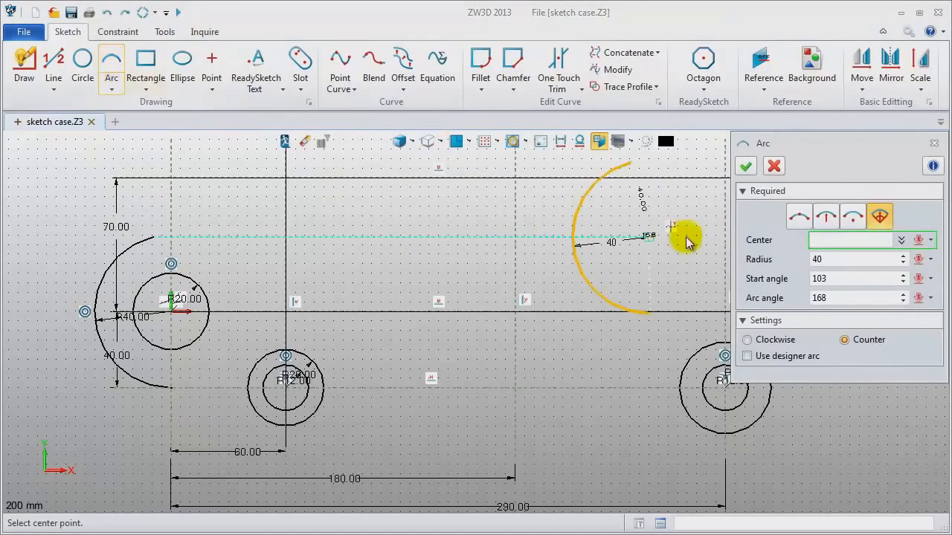
click(801, 217)
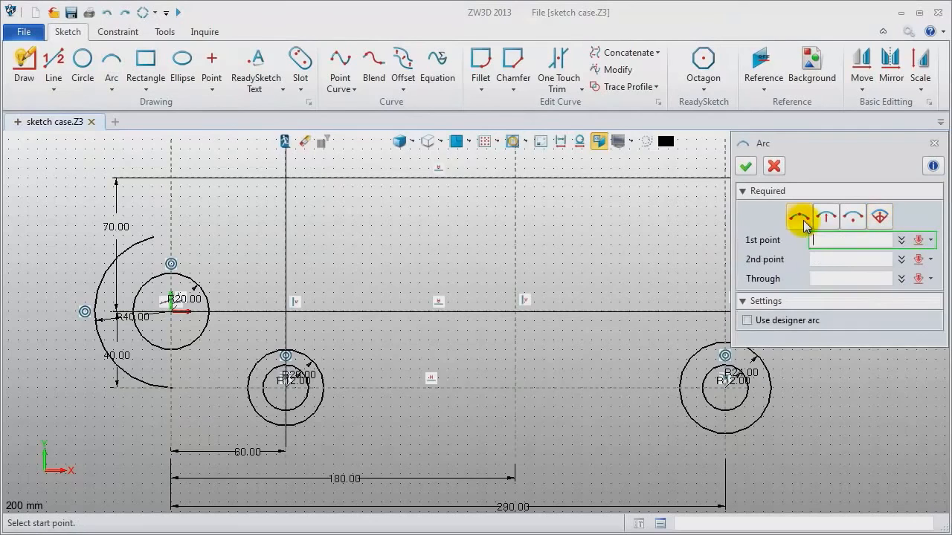
click(153, 238)
click(757, 358)
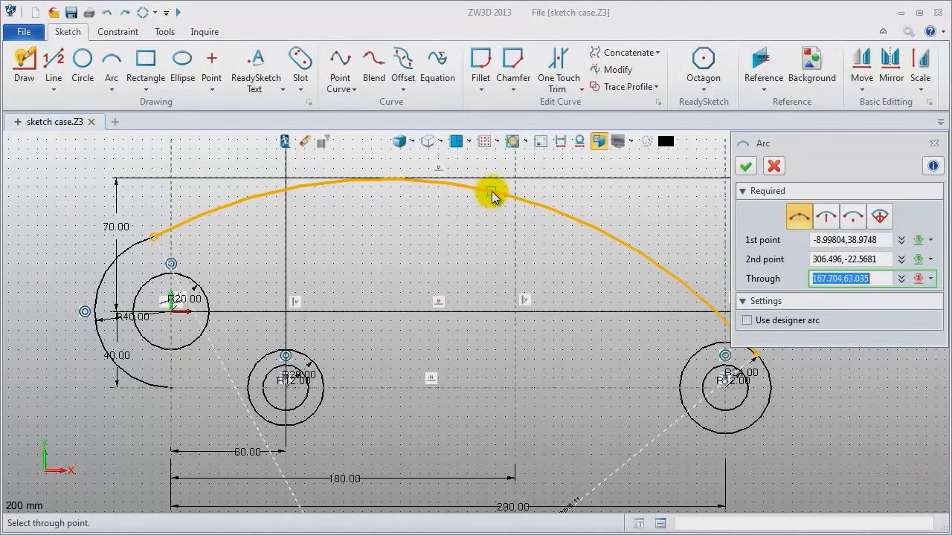
click(492, 197)
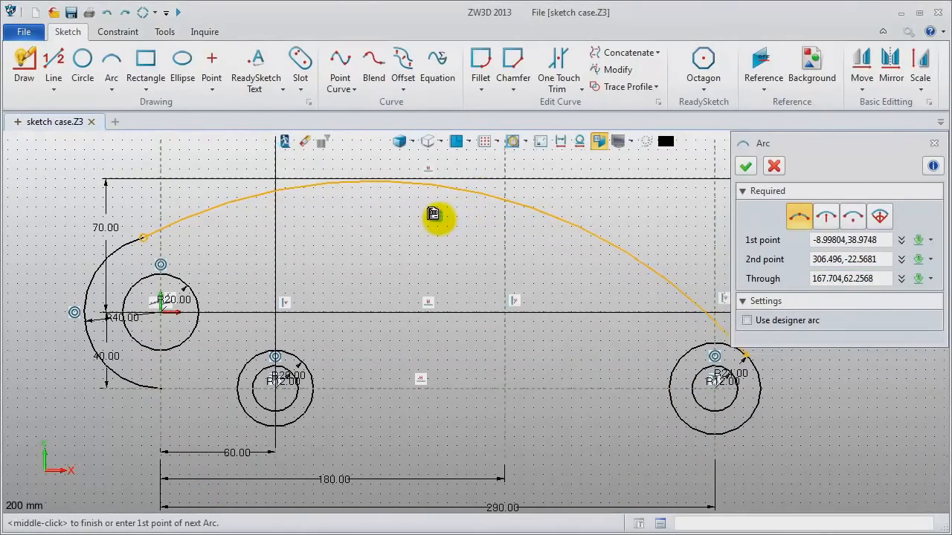
middle_click(393, 218)
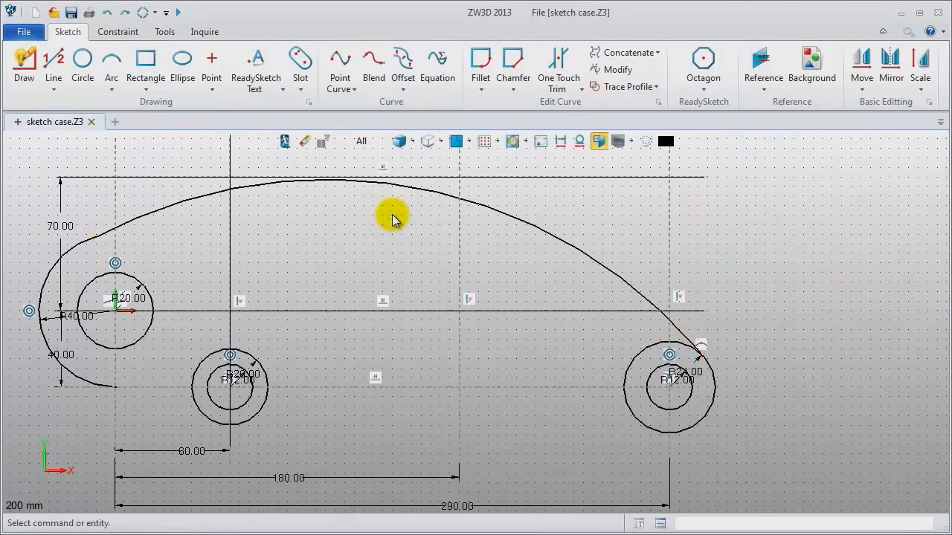
Draw a three-point arc from 0,-40 to 48,-56 on the radius 20 mm outer circle, passing through 25,-45.
middle_click(393, 218)
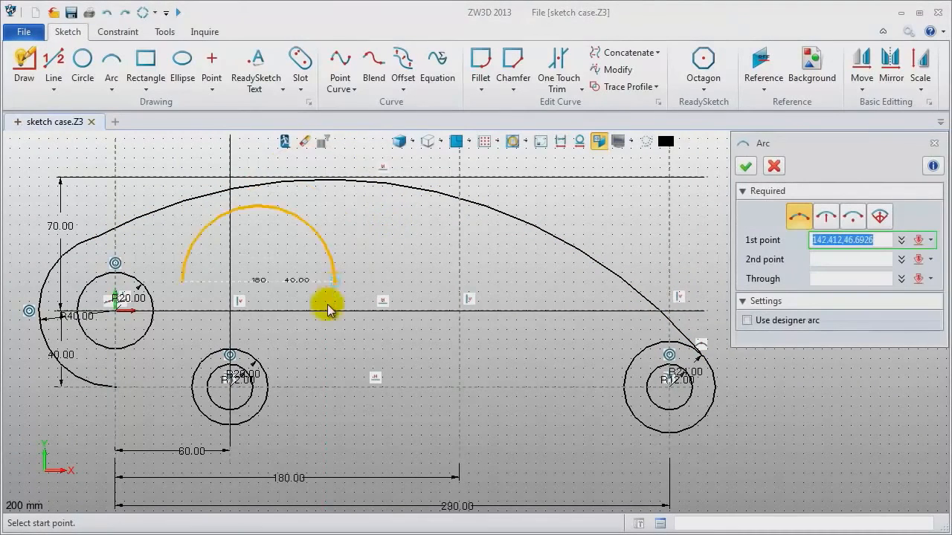
click(115, 386)
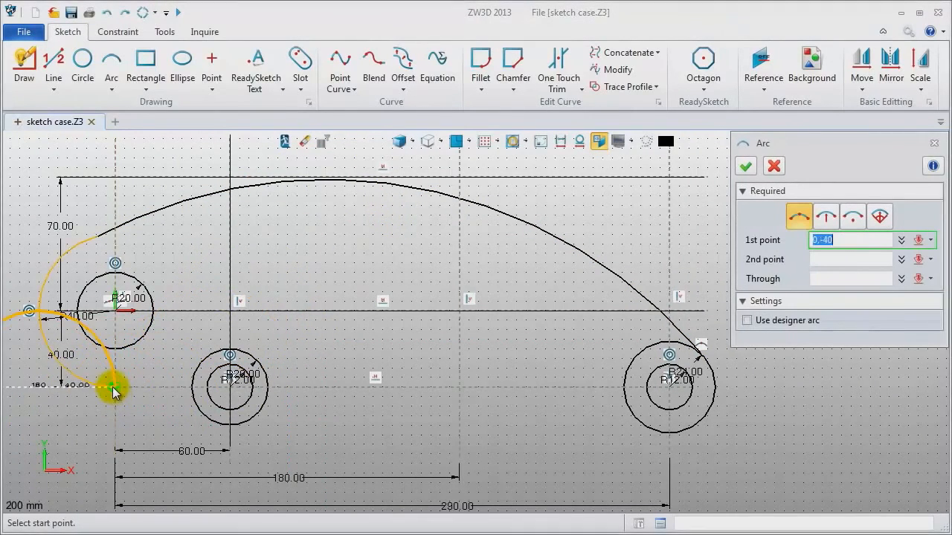
click(206, 416)
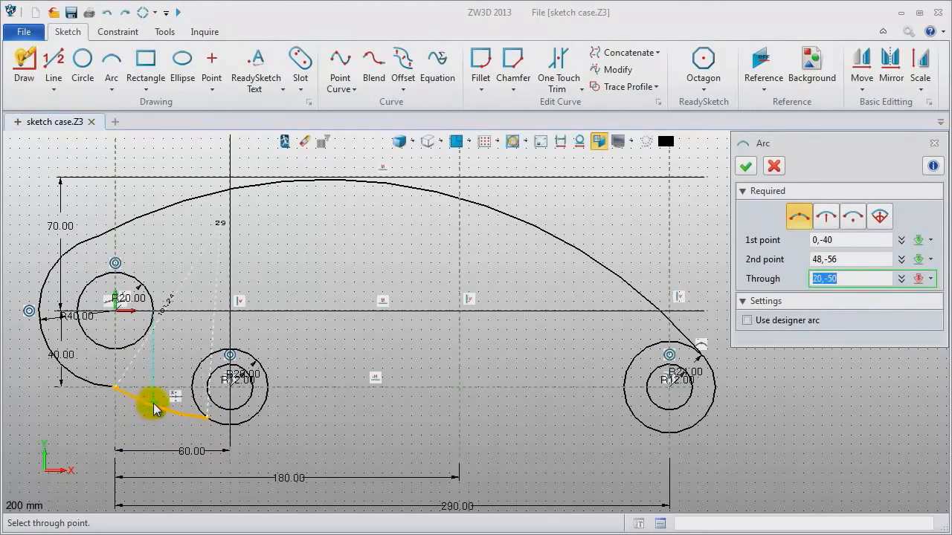
click(163, 406)
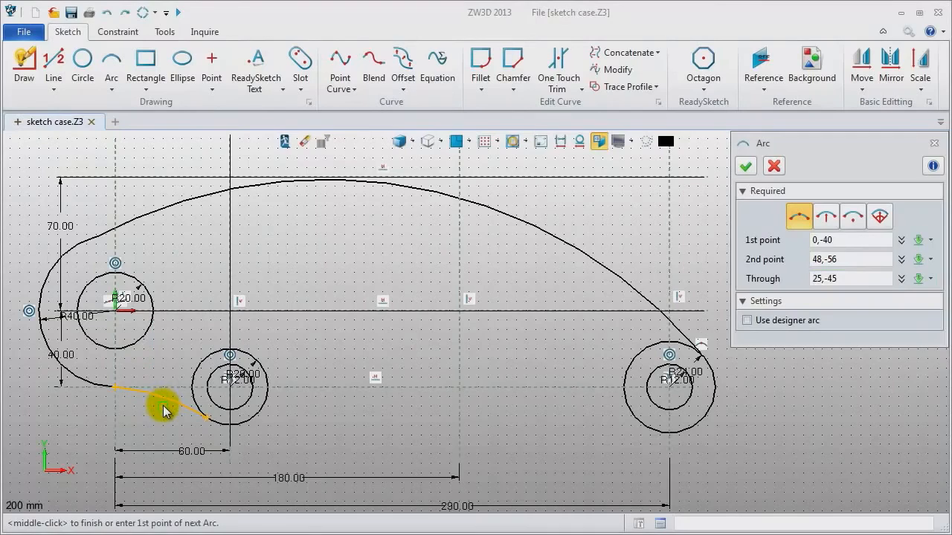
middle_click(164, 409)
Draw an upward-bulging arc of radius 170 mm between the two lower circle pairs, from about 110.7,-22.6 to 240.5,-22.6.
middle_click(162, 407)
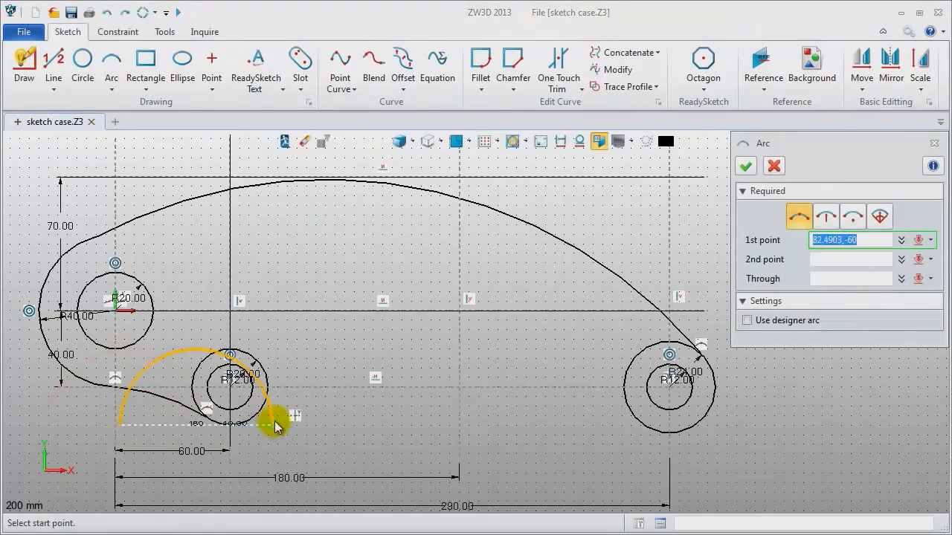
click(329, 356)
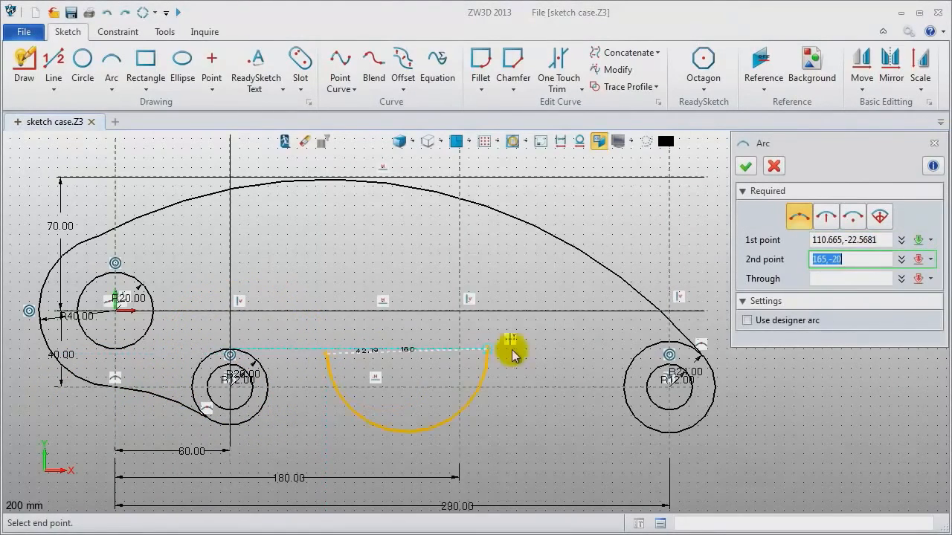
click(833, 217)
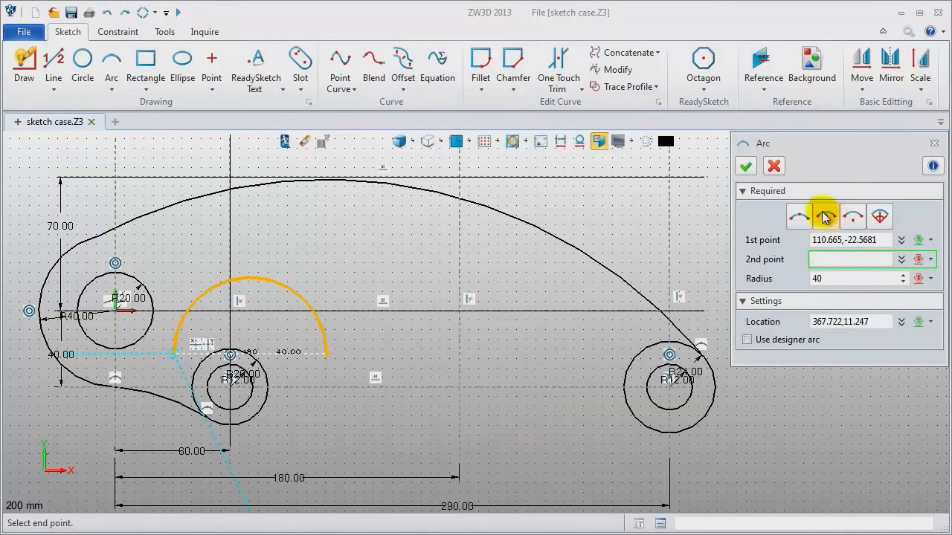
click(576, 355)
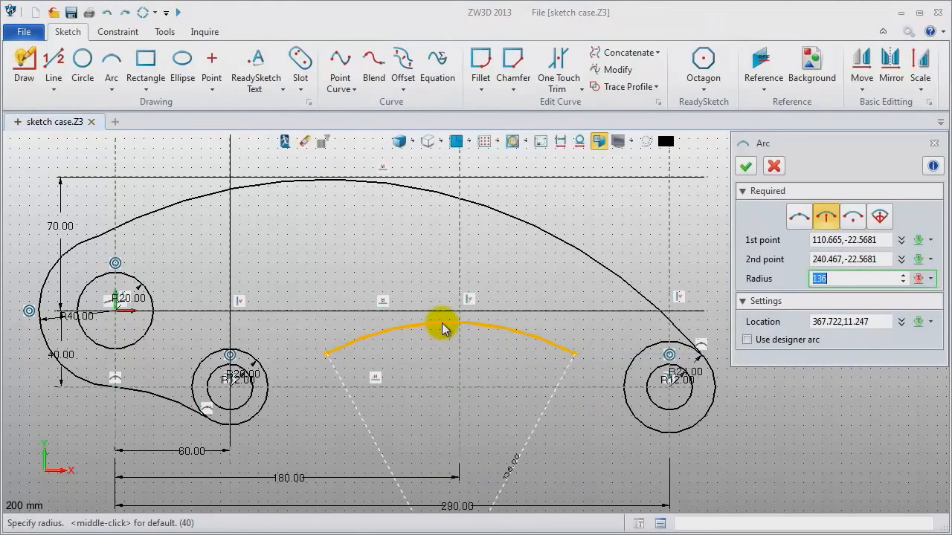
click(429, 346)
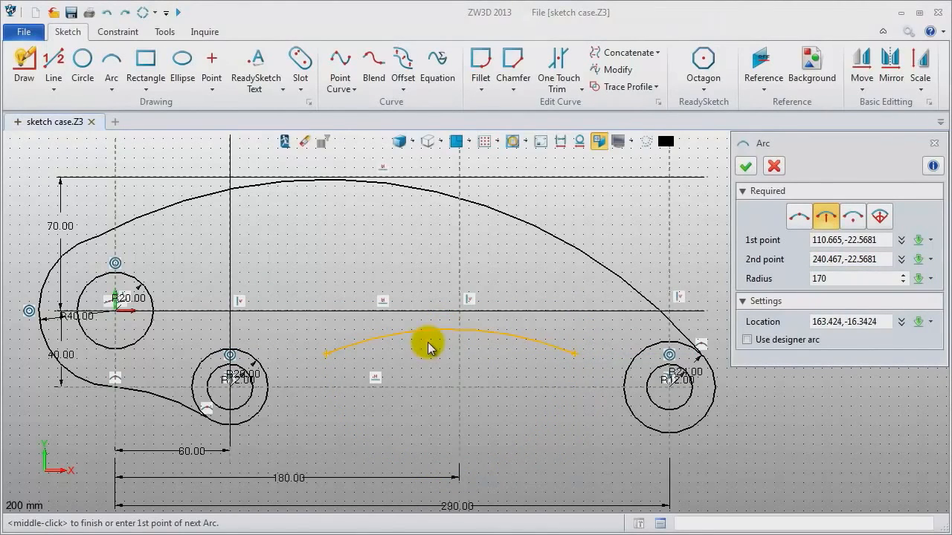
middle_click(428, 346)
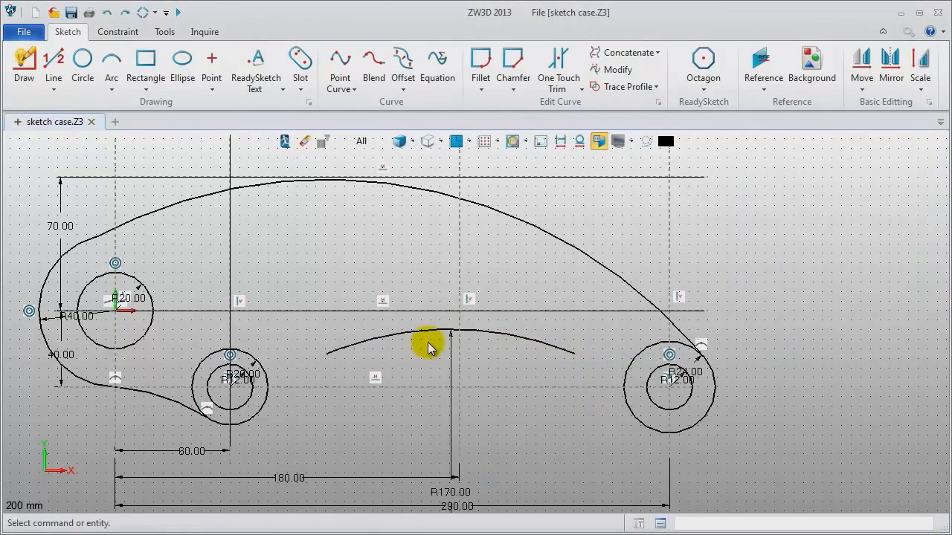
Connect the 170 mm arc's end at 240.5,-22.6 to the radius 24 mm circle at about 267.8,-49.1 with a three-point arc.
middle_click(506, 353)
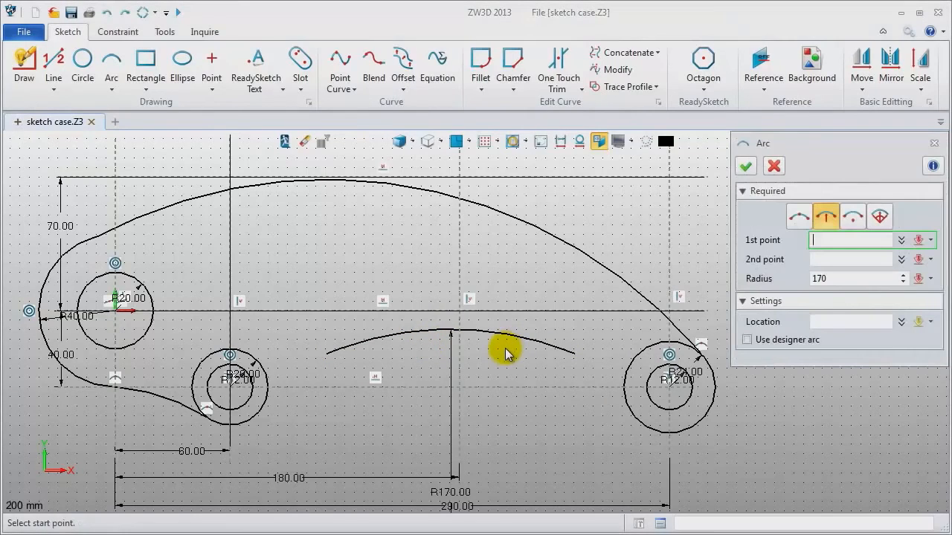
click(802, 216)
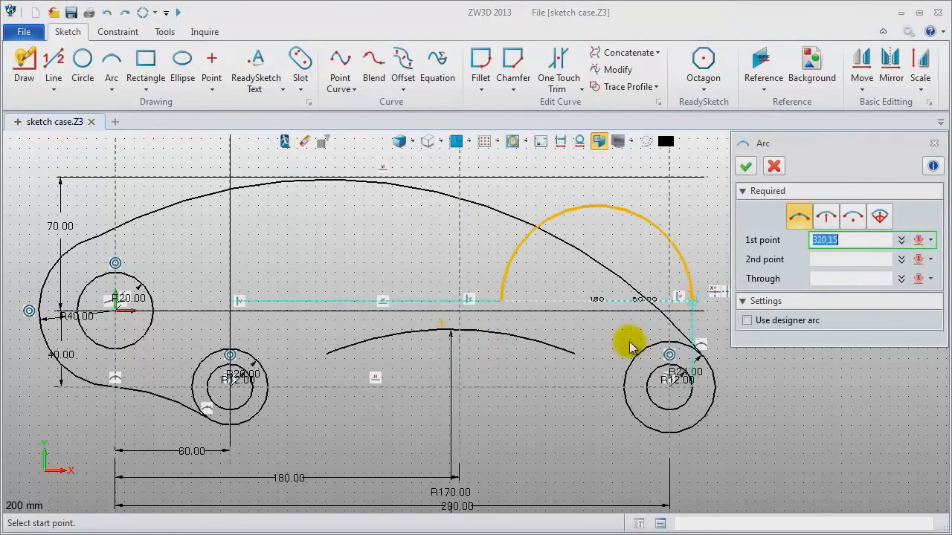
click(571, 355)
click(627, 404)
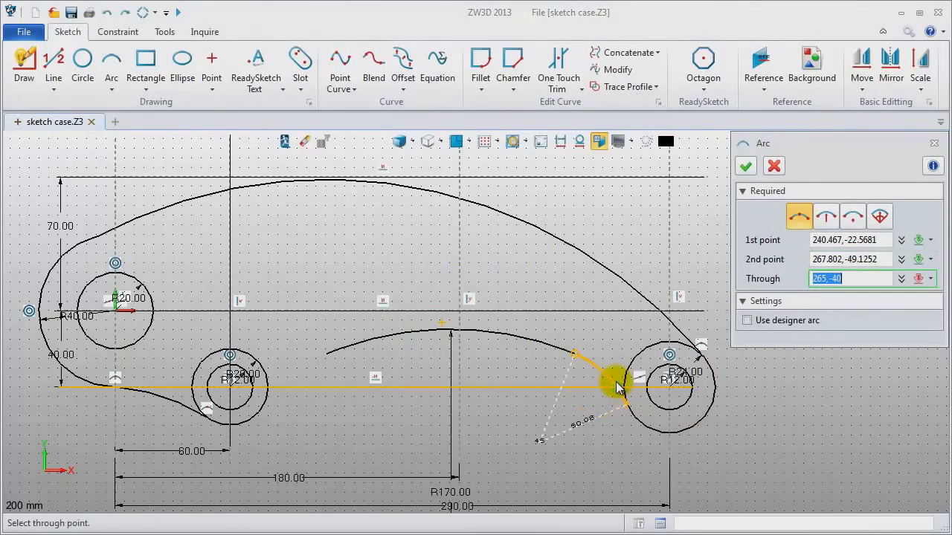
click(607, 382)
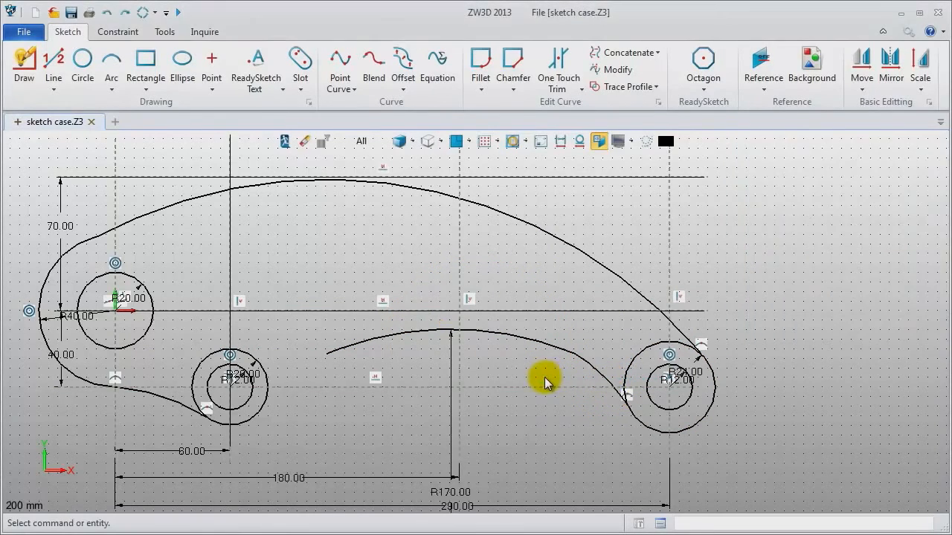
Connect the 170 mm arc's other end to the radius 20 mm outer circle at 76,-52 with a three-point arc.
click(328, 361)
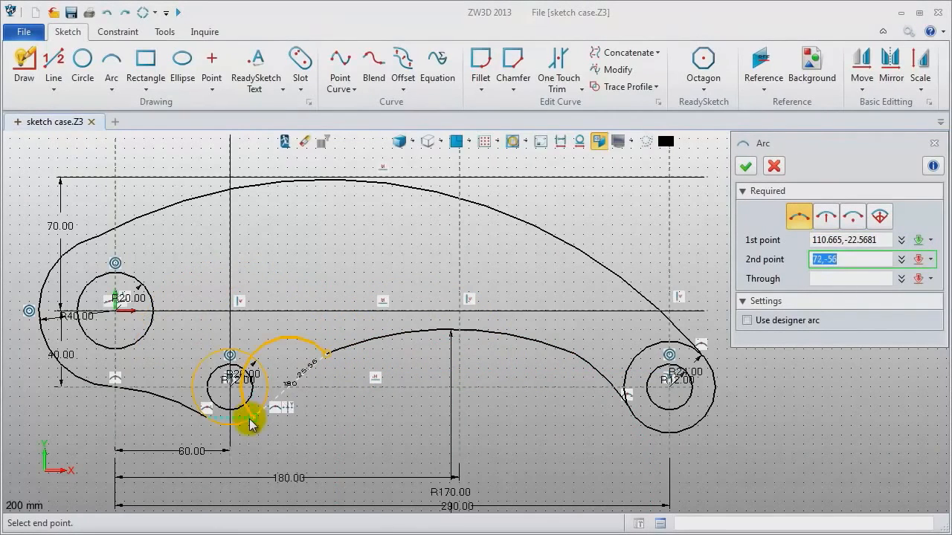
click(260, 409)
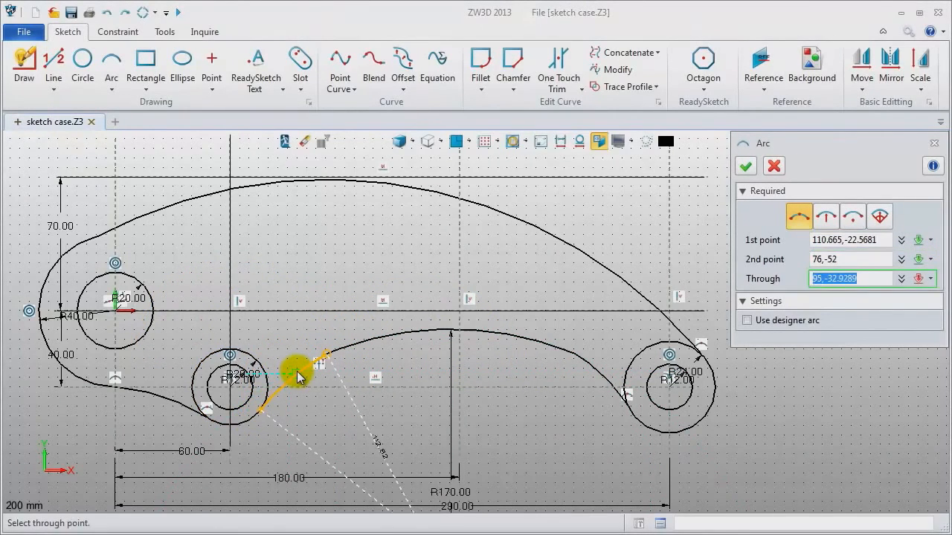
click(295, 375)
middle_click(288, 351)
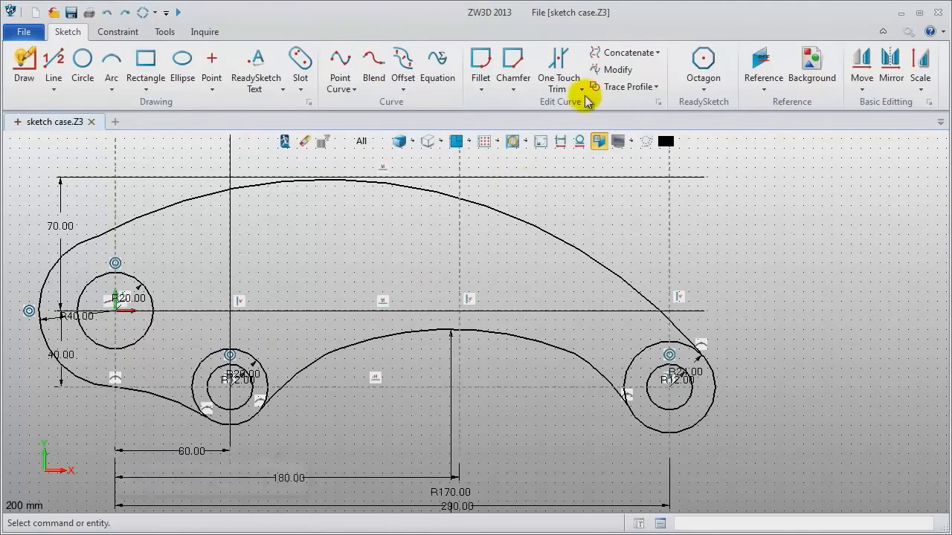
Trim away the portions of the radius 24 mm and 20 mm outer circles that lie inside the profile, using One Touch Trim.
click(560, 71)
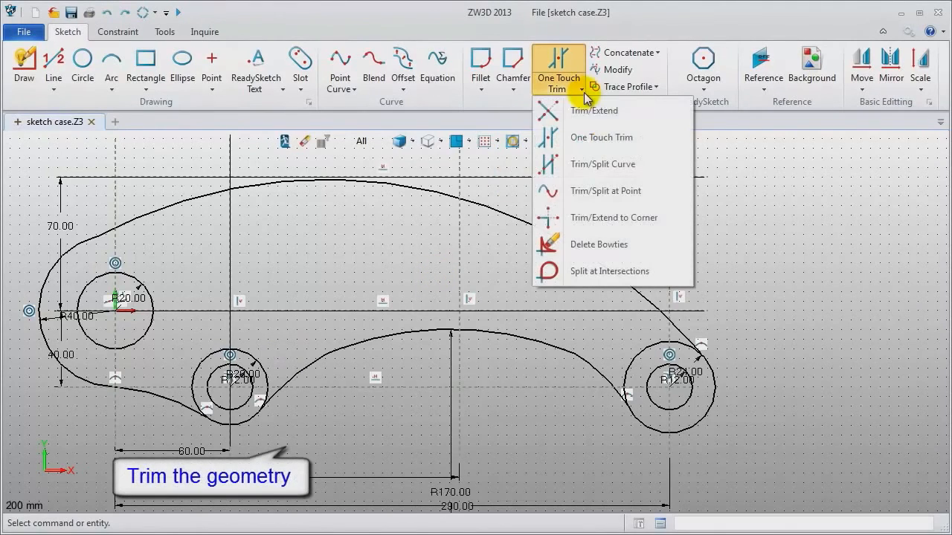
click(595, 138)
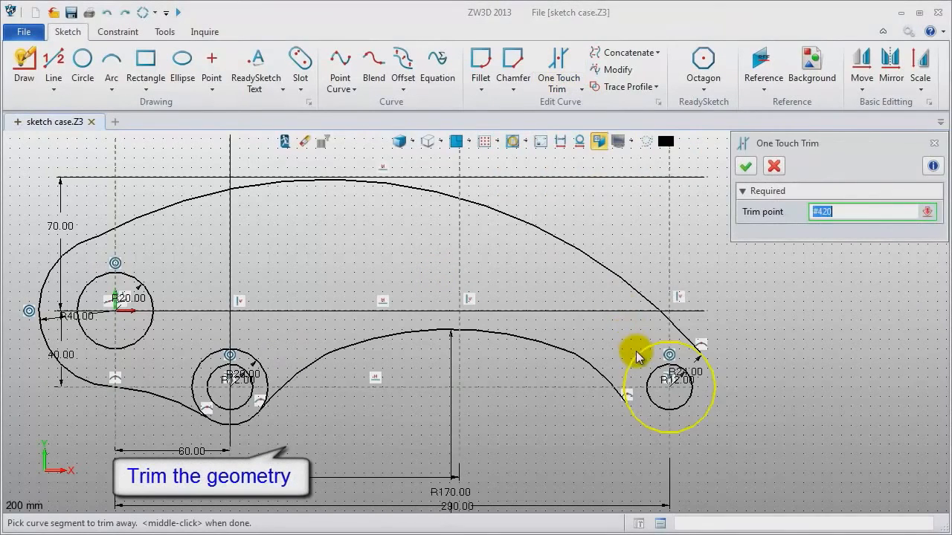
click(672, 343)
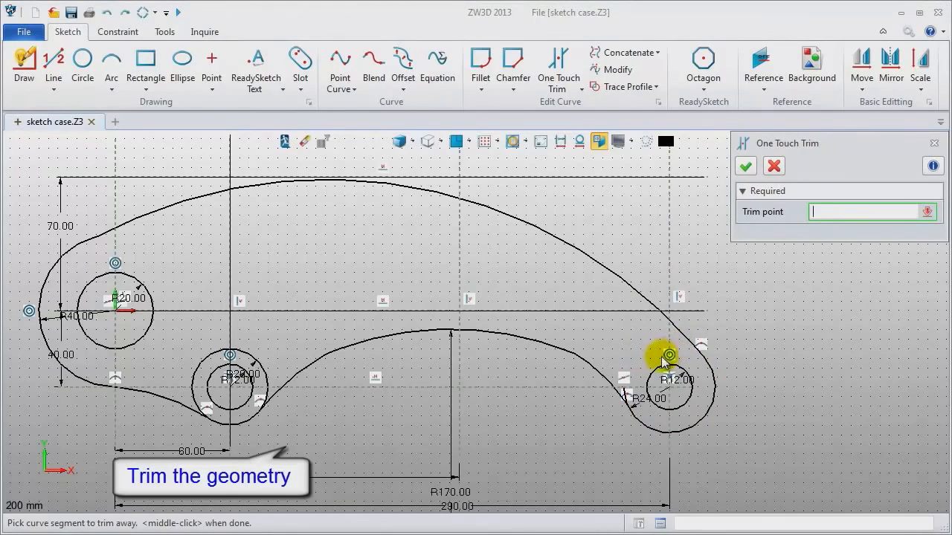
click(627, 388)
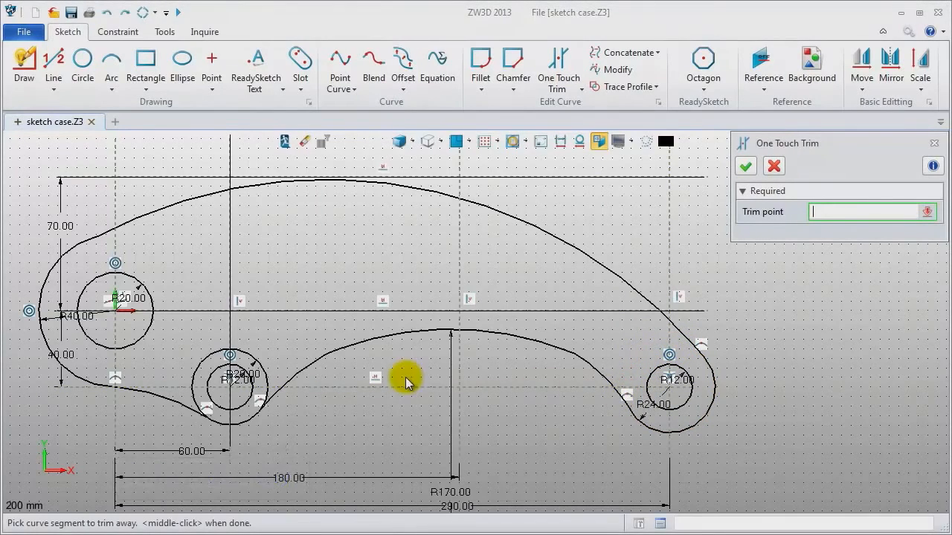
click(270, 391)
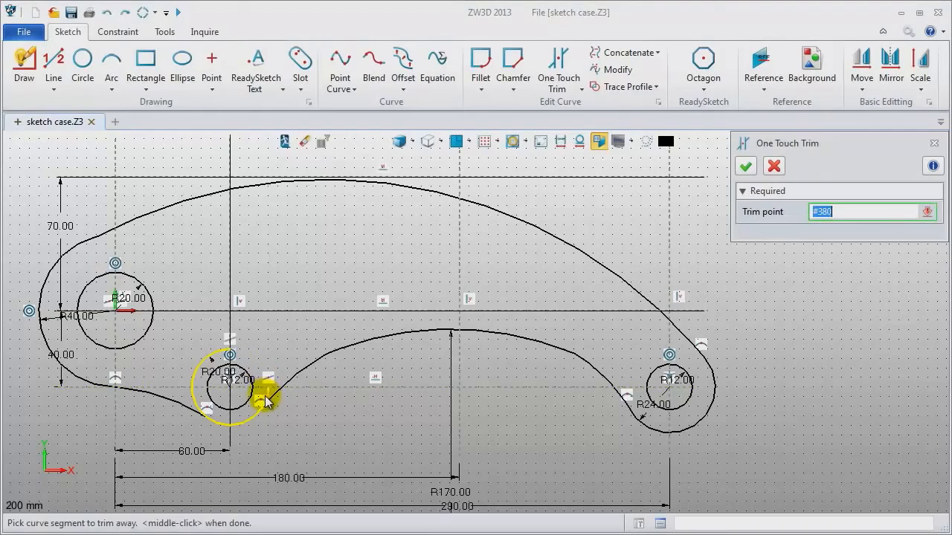
click(199, 394)
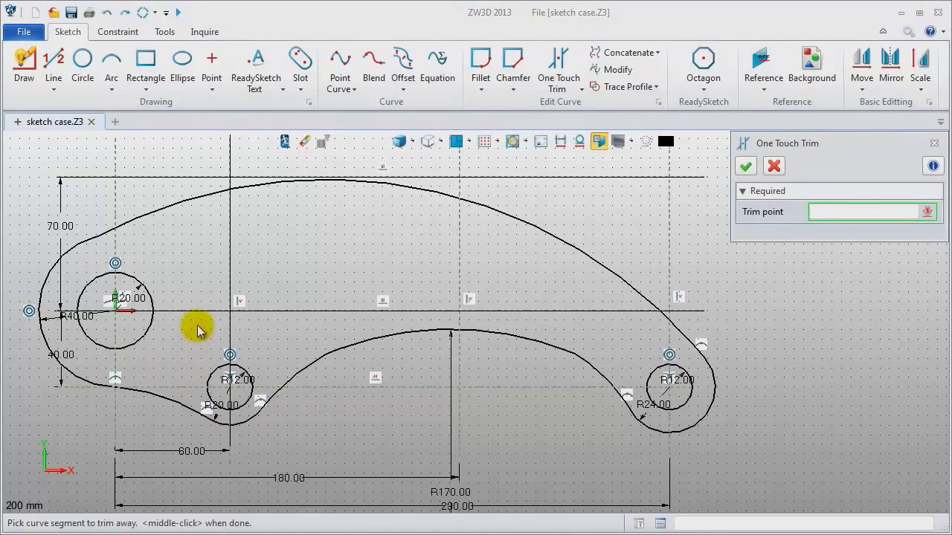
click(934, 144)
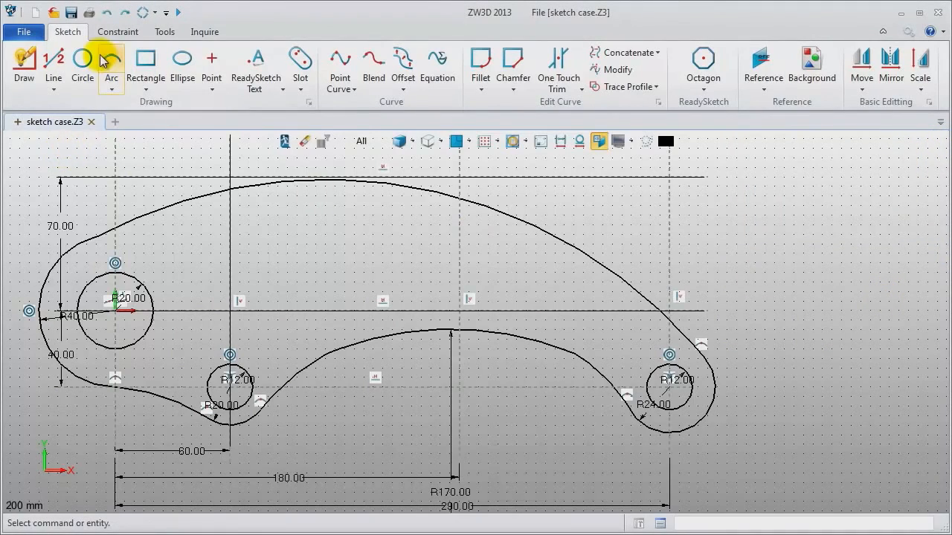
Add a tangent constraint between the radius 40 mm arc and the long upper arc.
click(118, 31)
click(35, 71)
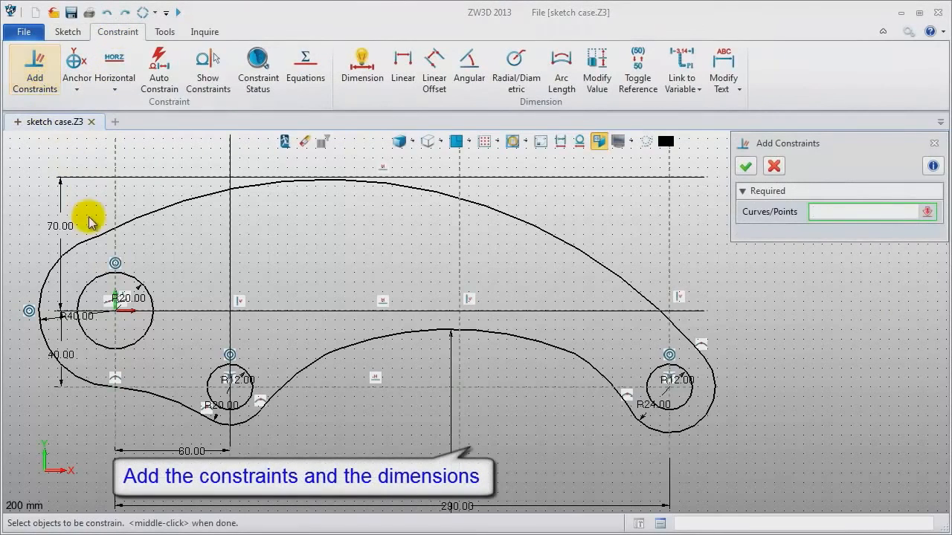
click(75, 239)
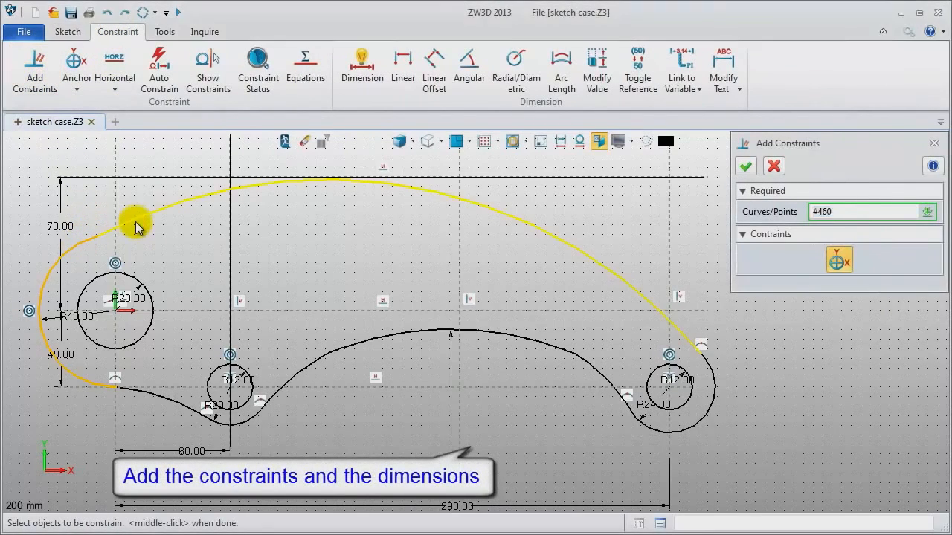
middle_click(206, 238)
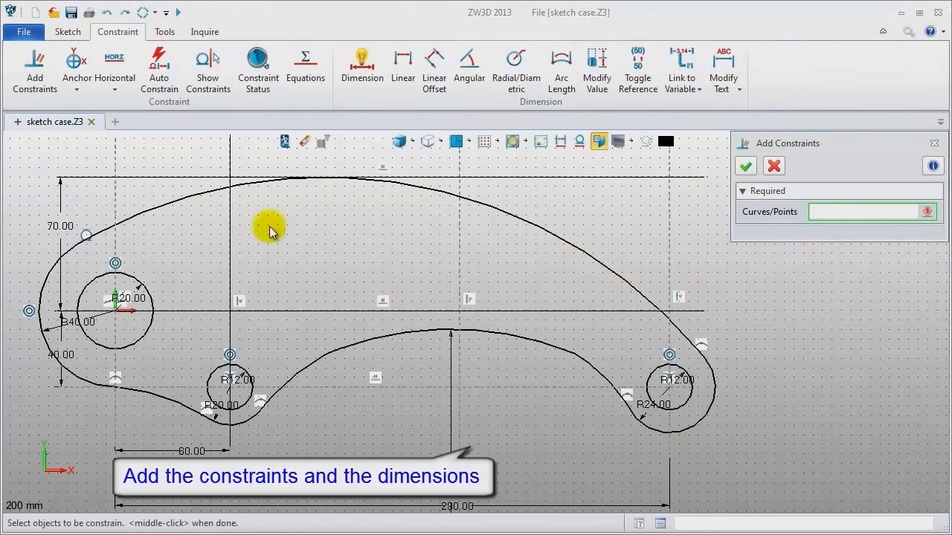
Constrain the long upper arc tangent to the upper horizontal line.
click(421, 177)
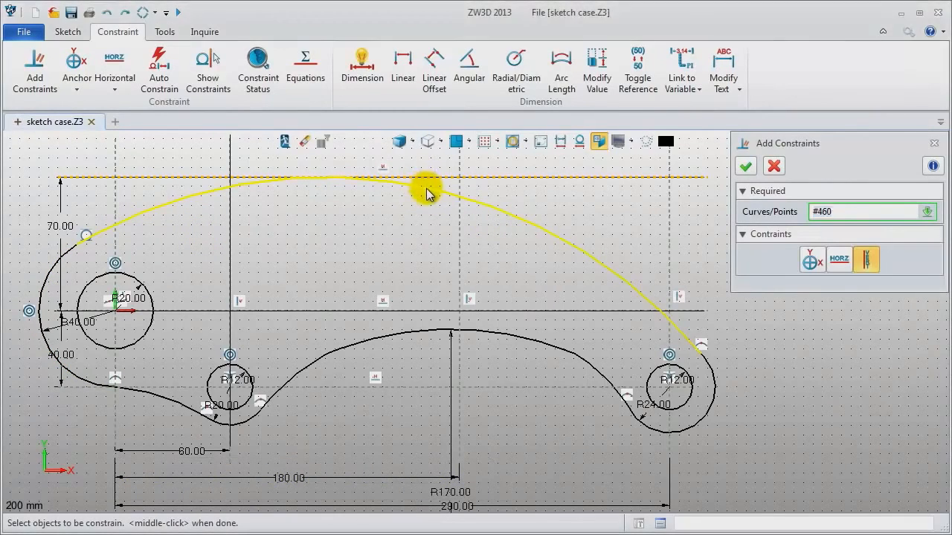
click(428, 192)
middle_click(396, 218)
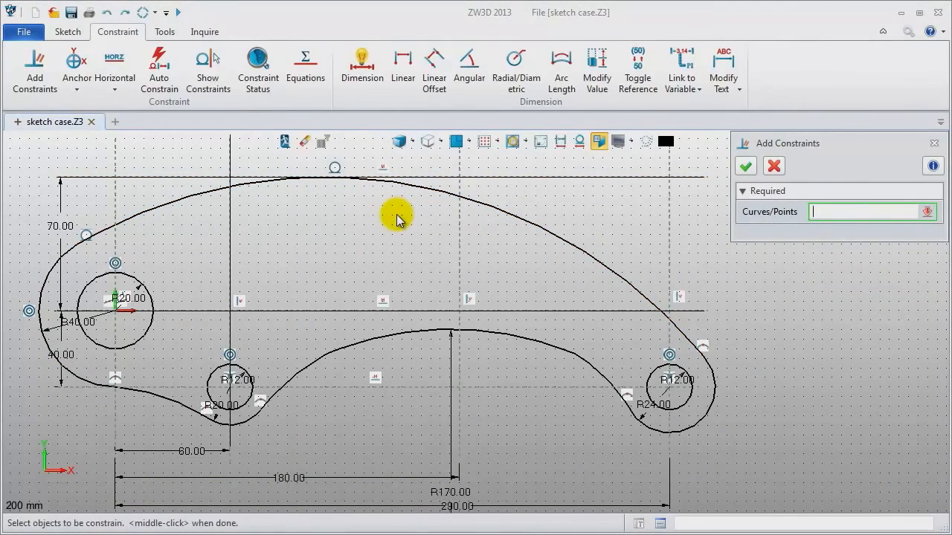
Add a tangent constraint between the long upper arc and the radius 24 mm outer arc.
click(613, 272)
click(708, 366)
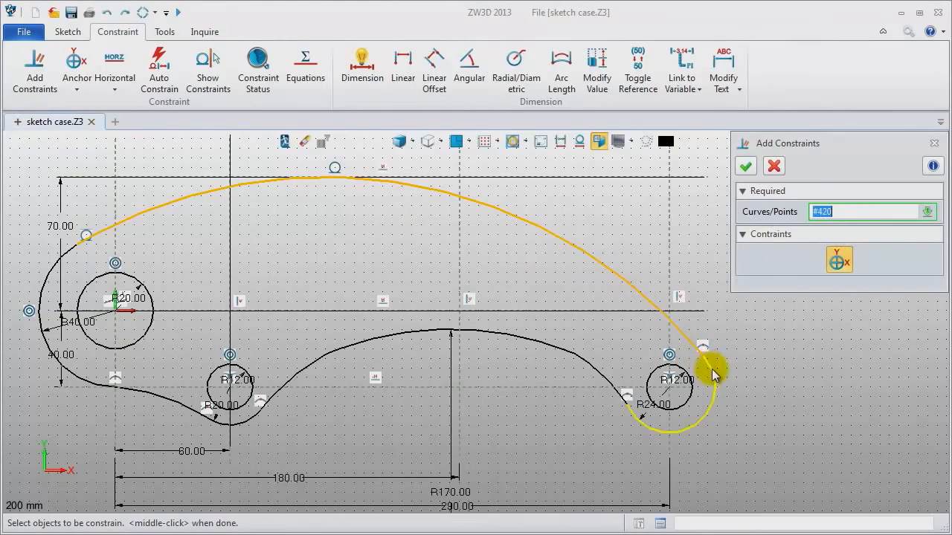
middle_click(747, 351)
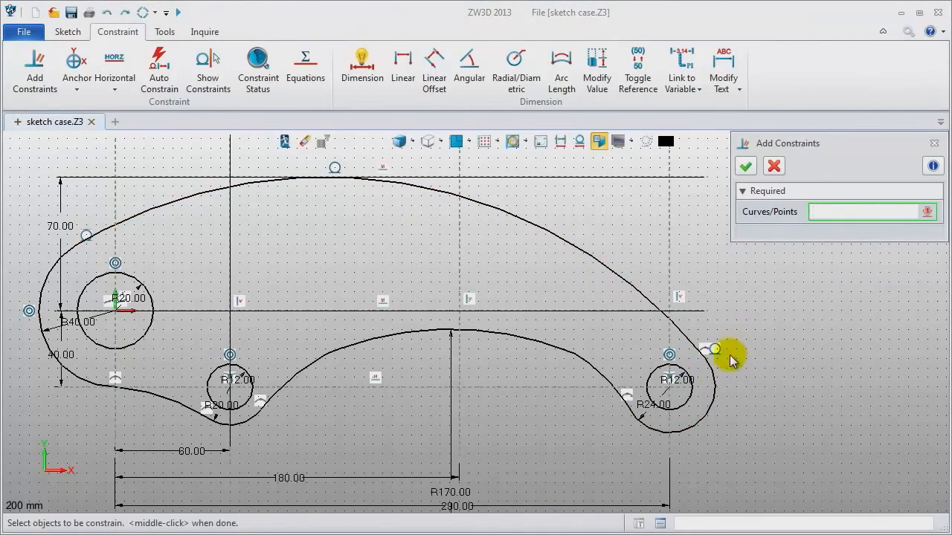
Constrain the connecting arc beside the radius 24 mm outer arc tangent to that outer arc and to the radius 170 mm arc.
click(664, 427)
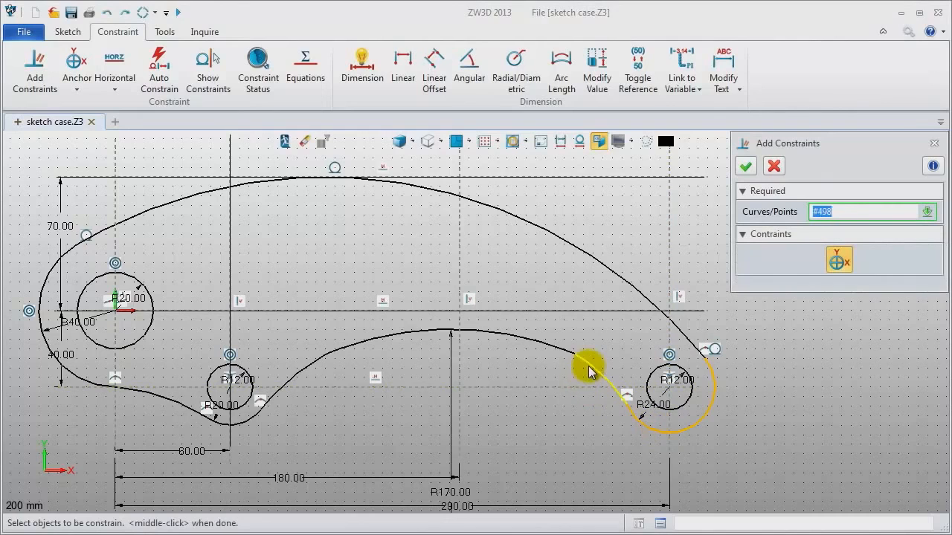
click(585, 365)
middle_click(562, 430)
click(600, 373)
click(554, 349)
middle_click(516, 372)
Constrain the radius 170 mm arc tangent to the horizontal line through the origin.
click(496, 335)
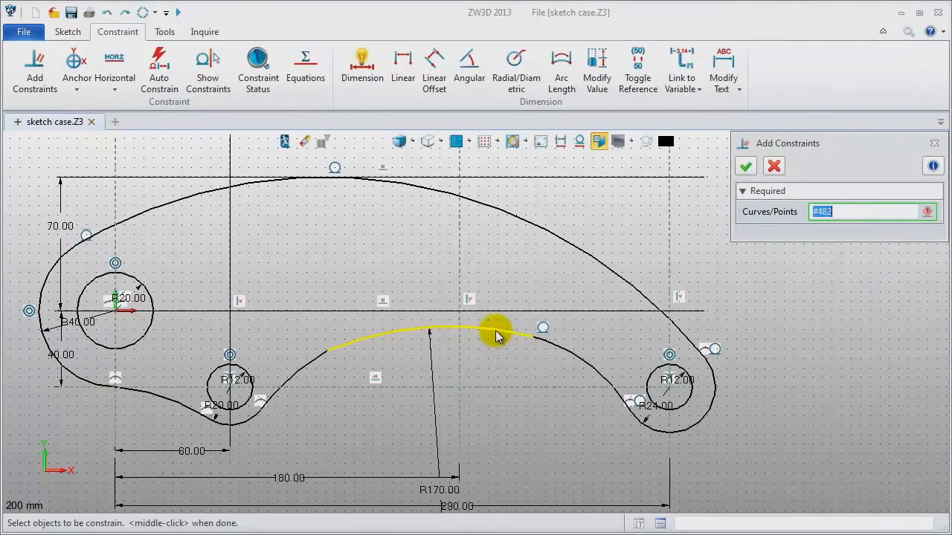
click(488, 313)
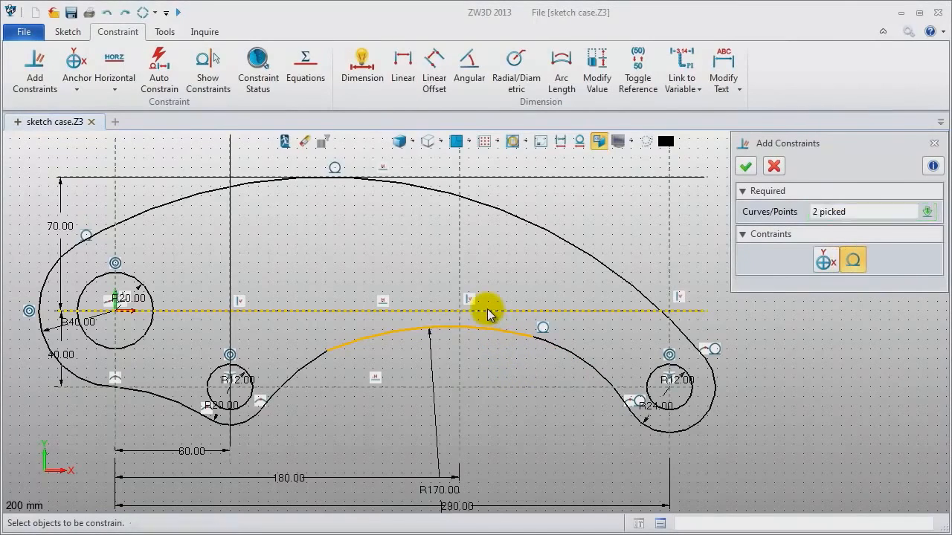
middle_click(493, 364)
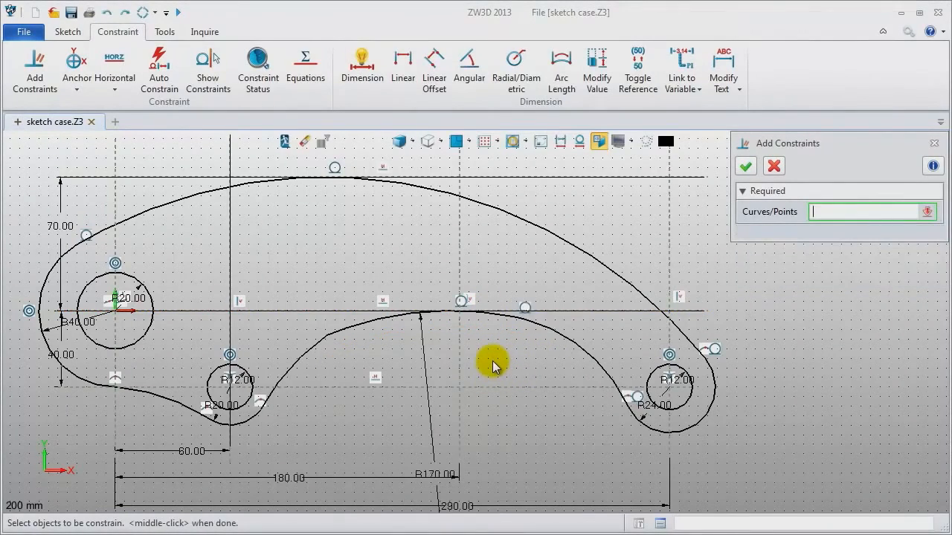
Make the connecting arc beside the radius 20 mm outer arc tangent to the radius 170 mm arc and to that outer arc.
click(353, 330)
click(302, 357)
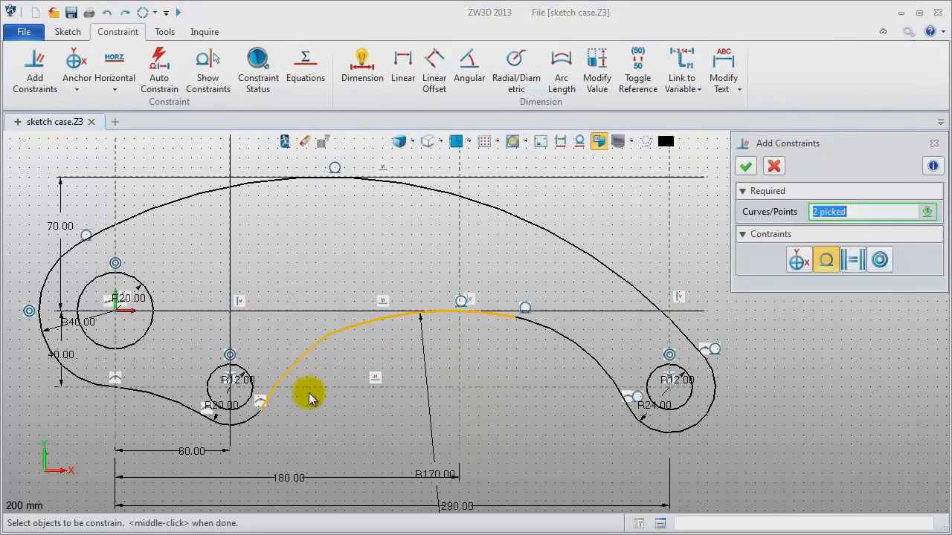
middle_click(315, 415)
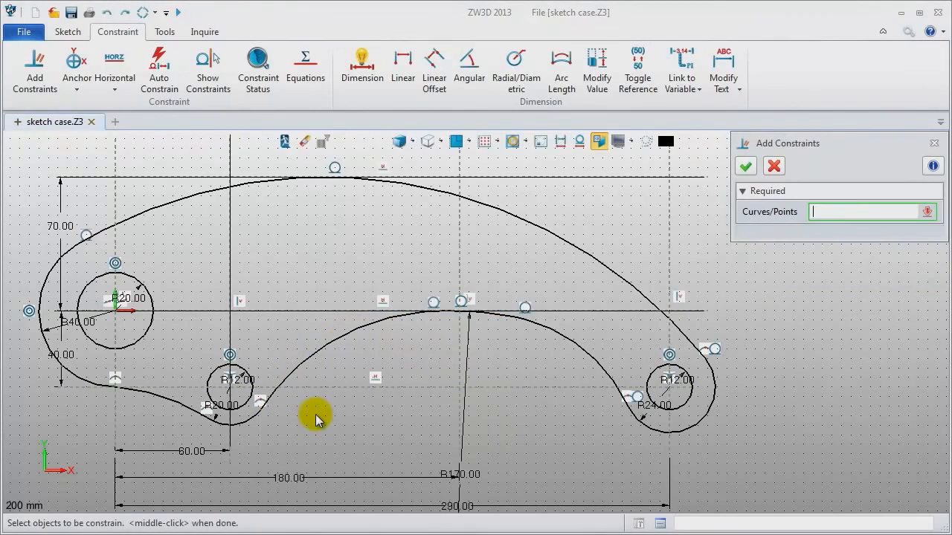
click(276, 402)
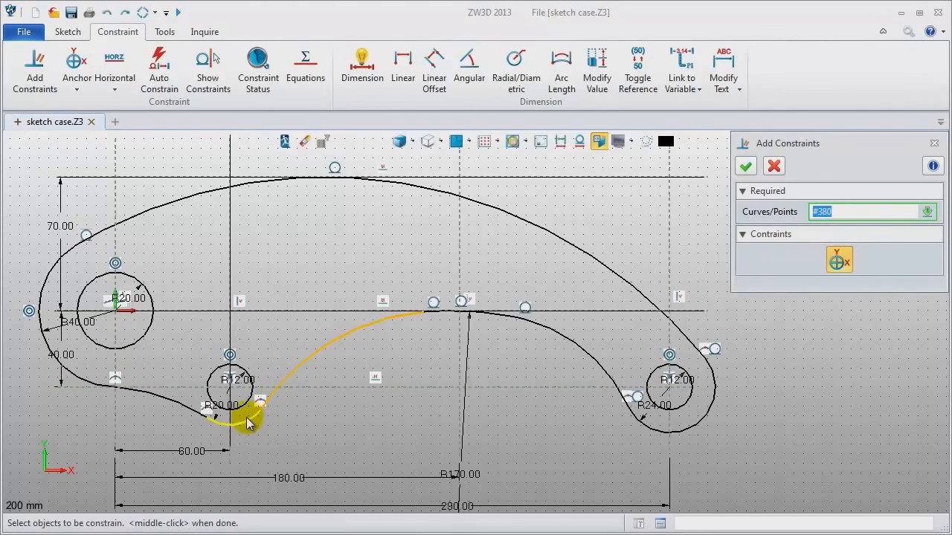
click(250, 416)
middle_click(293, 422)
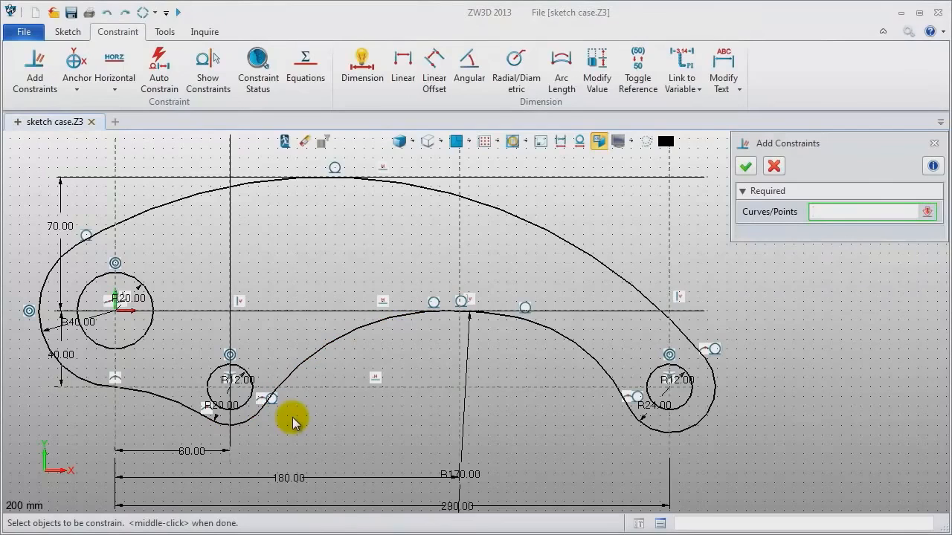
Constrain the short lower arc tangent to the radius 20 mm outer arc and to the radius 40 mm arc.
click(246, 416)
click(186, 404)
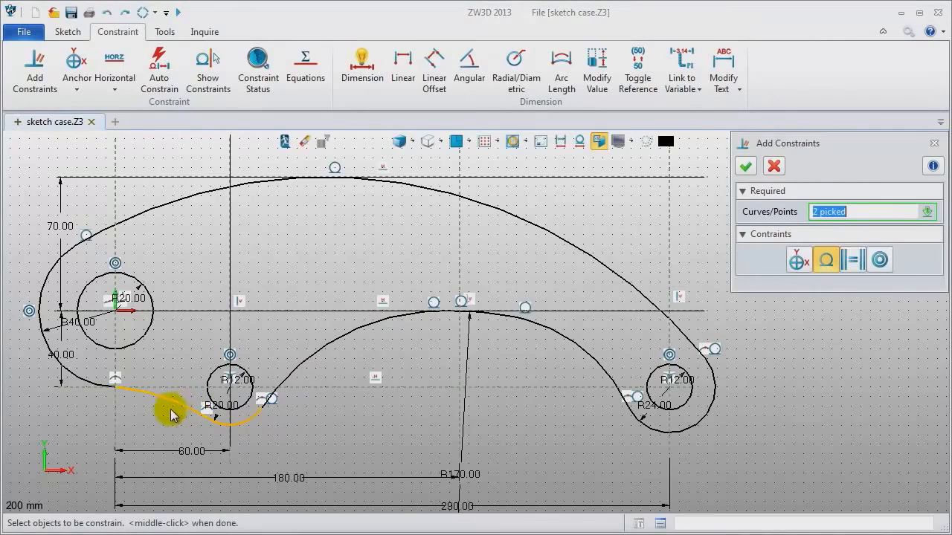
middle_click(163, 417)
click(155, 399)
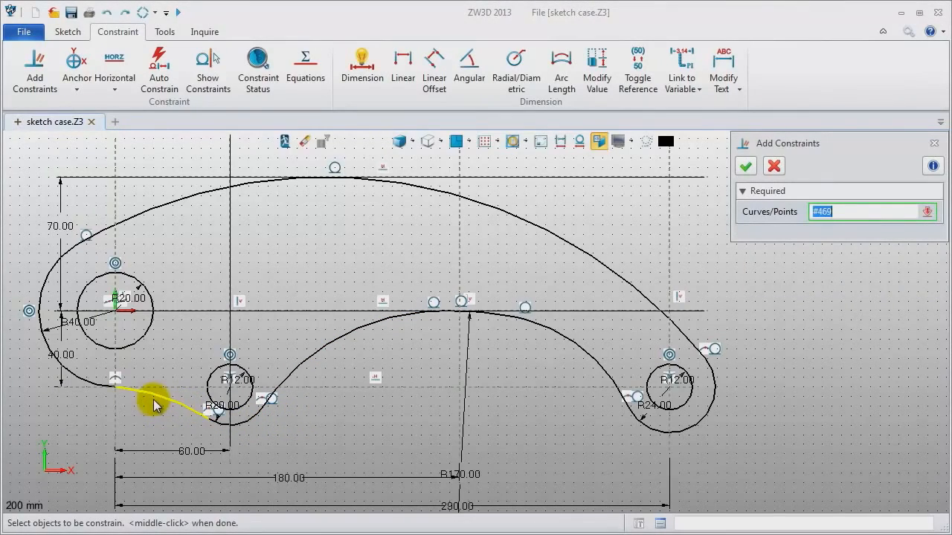
click(80, 382)
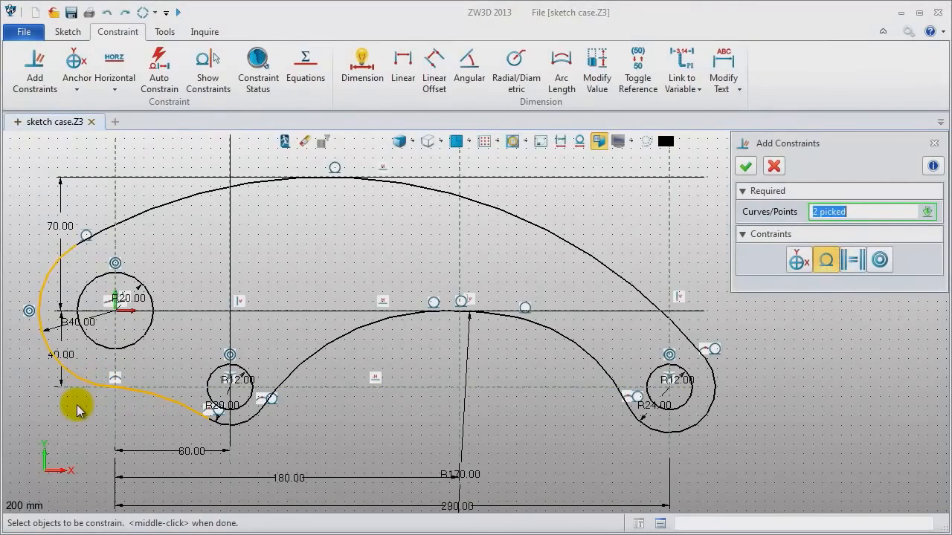
middle_click(82, 413)
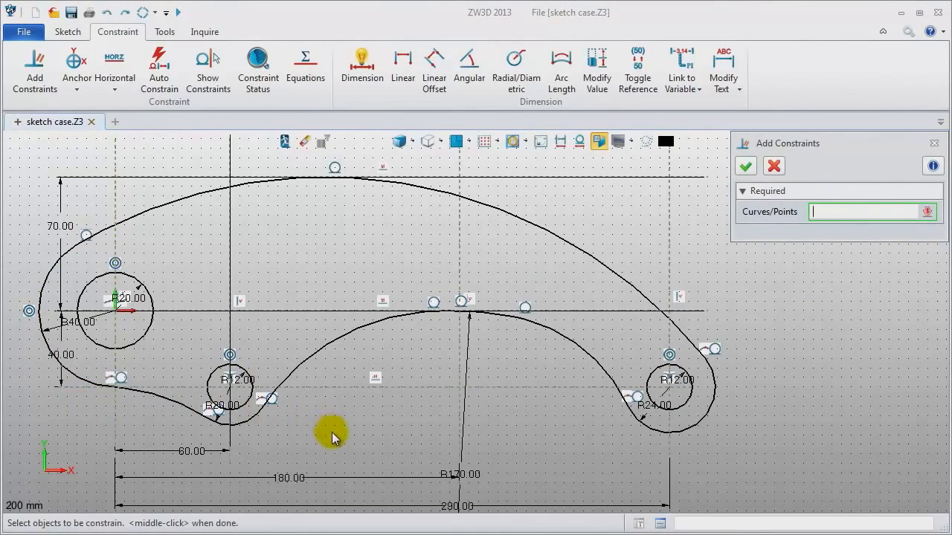
Constrain the centre point of the radius 170 mm arc onto the vertical construction line 180 mm from the origin.
mouse_move(333, 436)
right_down()
mouse_move(325, 310)
mouse_move(305, 341)
right_up()
scroll(331, 319, down, 1)
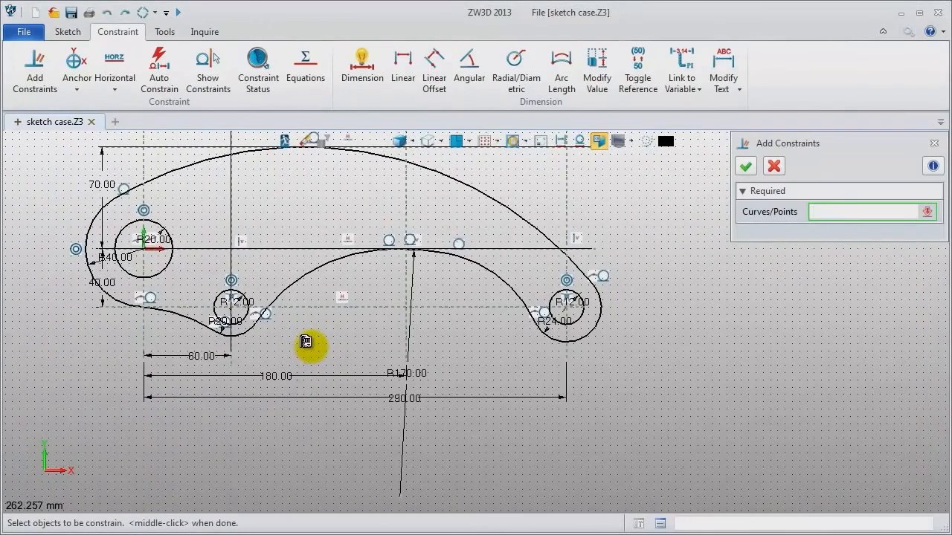
click(400, 497)
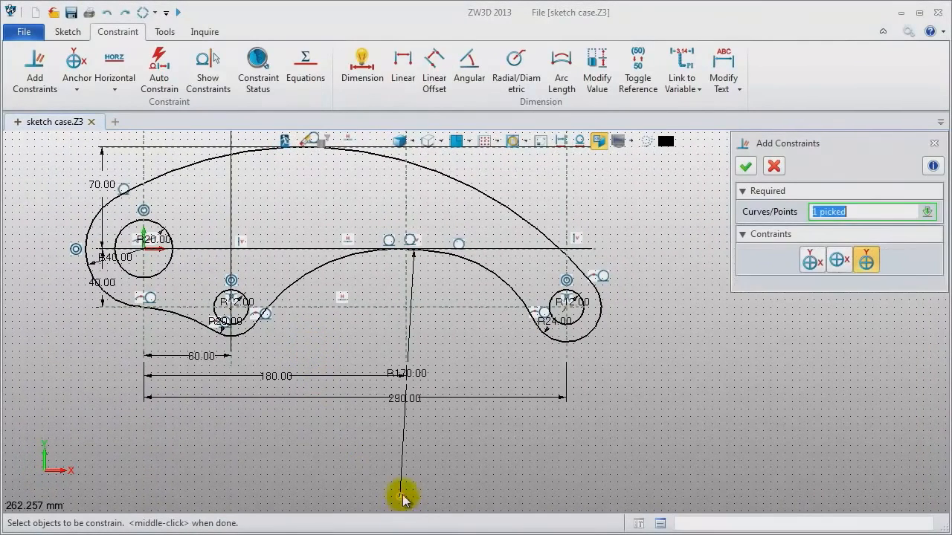
click(410, 290)
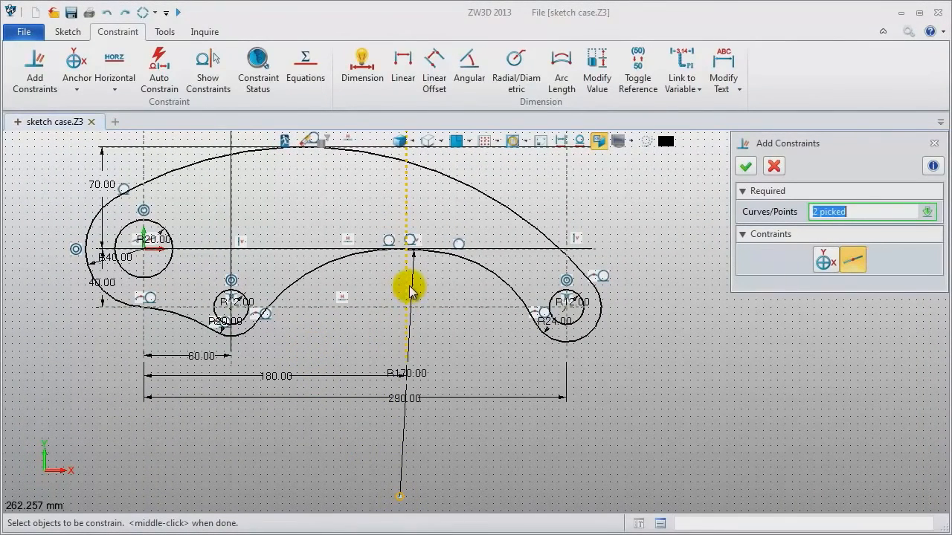
middle_click(737, 417)
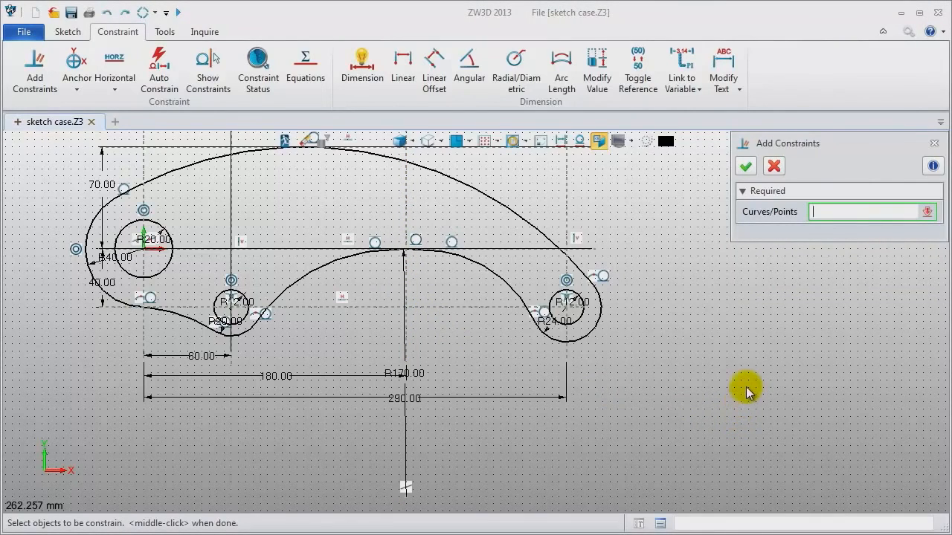
click(933, 144)
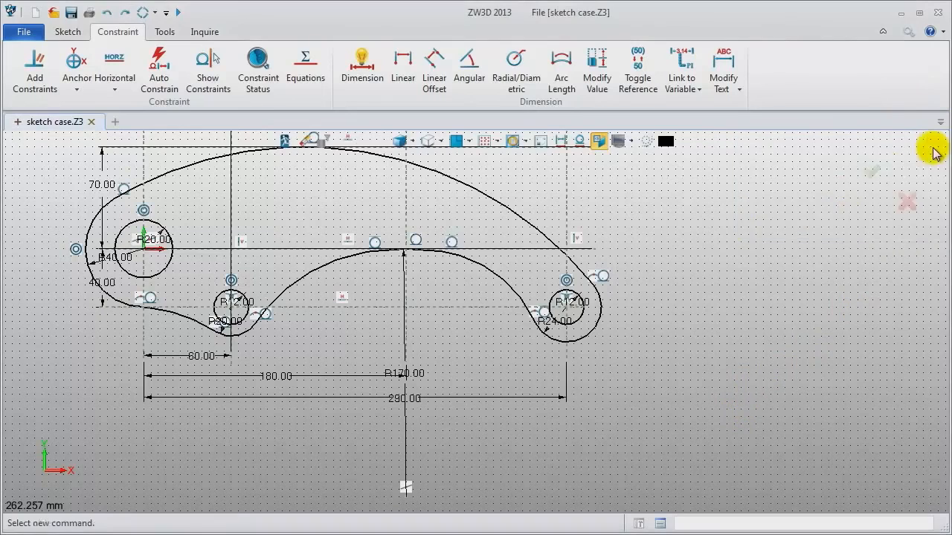
Add a radial dimension of 24 mm to the connecting arc beside the radius 24 mm outer arc.
mouse_move(722, 228)
right_down()
mouse_move(704, 252)
mouse_move(702, 280)
right_up()
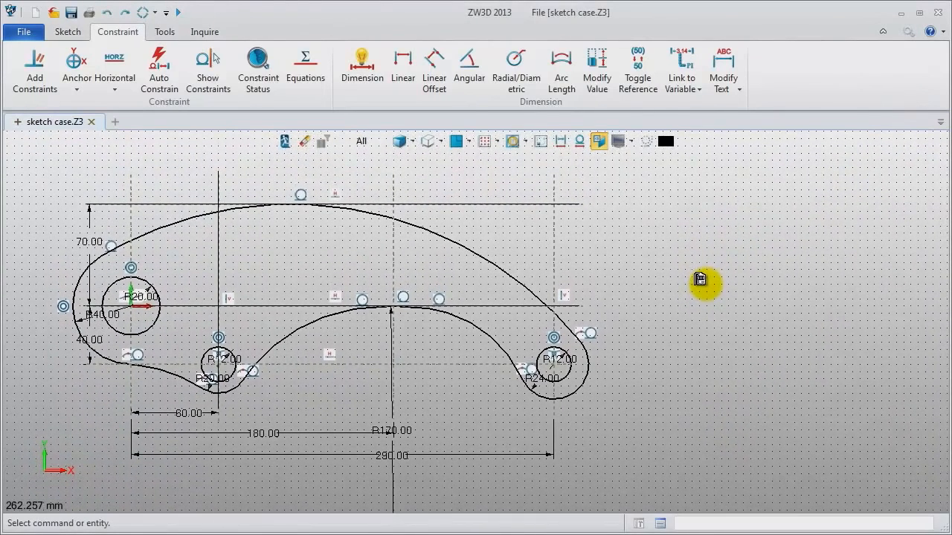
click(527, 61)
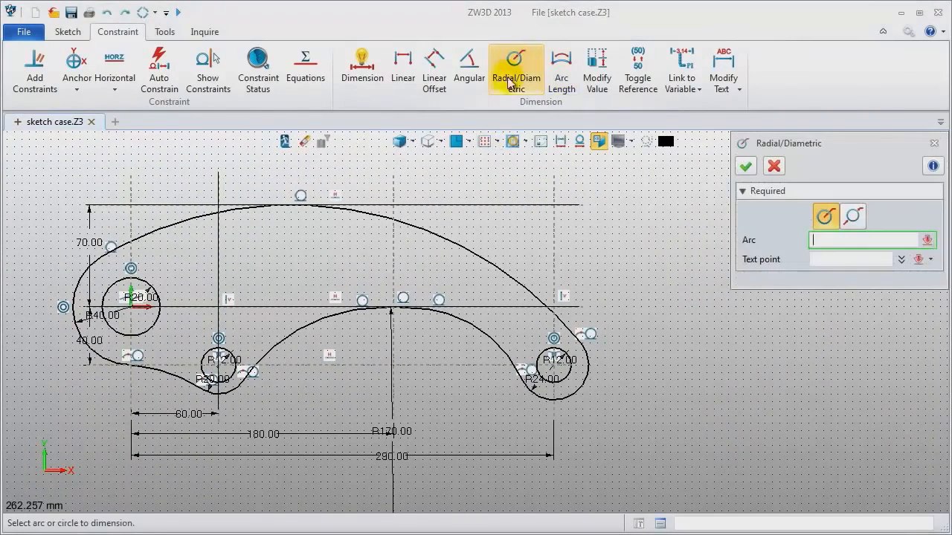
click(497, 354)
click(467, 387)
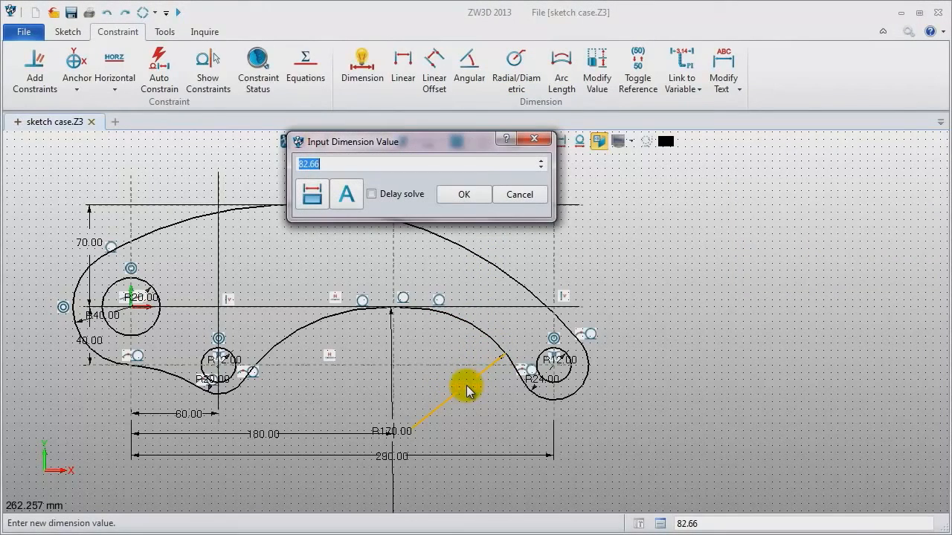
text(24)
key(Return)
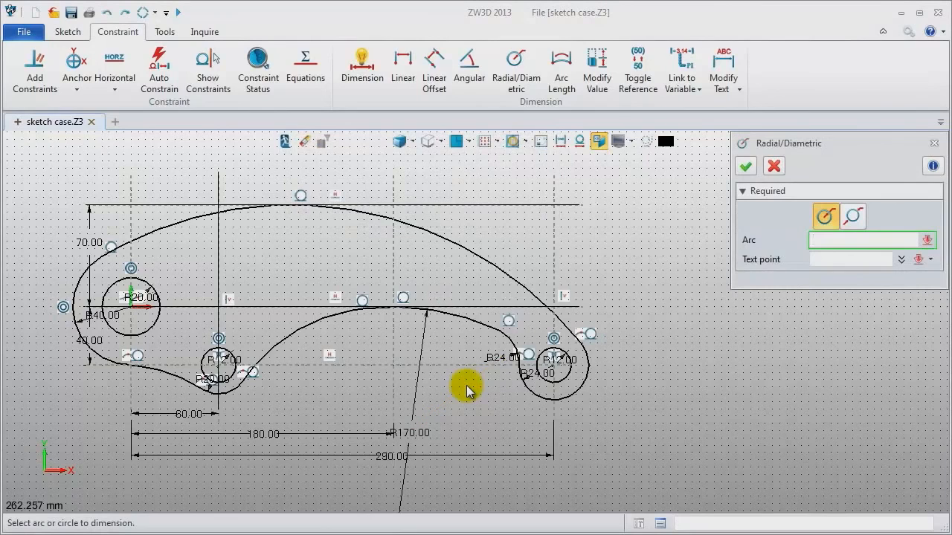
Dimension the connecting arc between the radius 20 mm outer arc and the 170 mm arc with a radius of 20 mm.
click(273, 354)
click(300, 398)
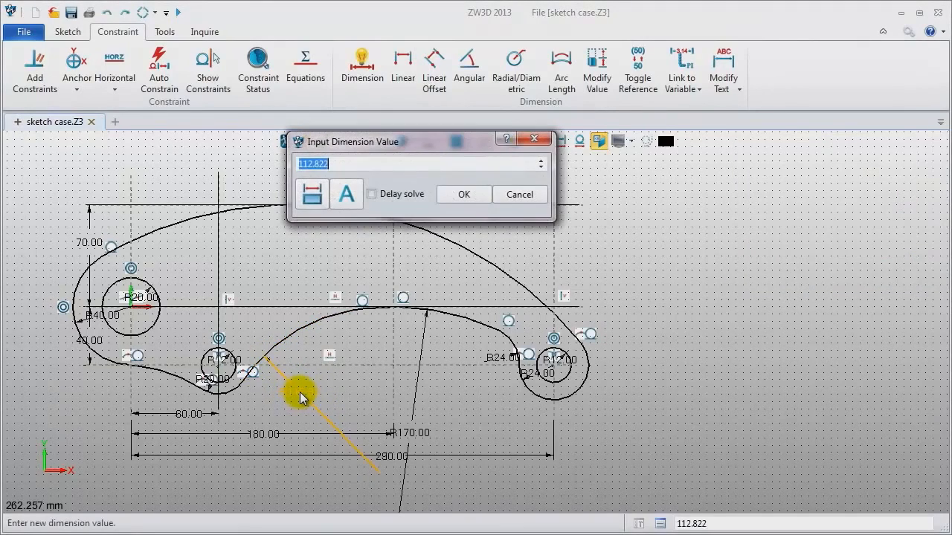
key(Return)
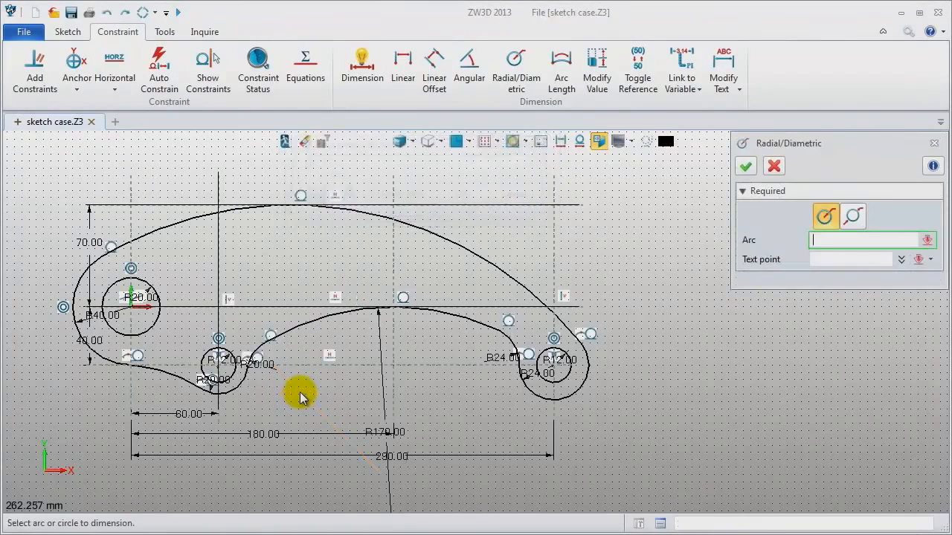
Dimension the short lower arc between the radius 40 mm and 20 mm outer arcs with a radius of 75 mm.
click(165, 377)
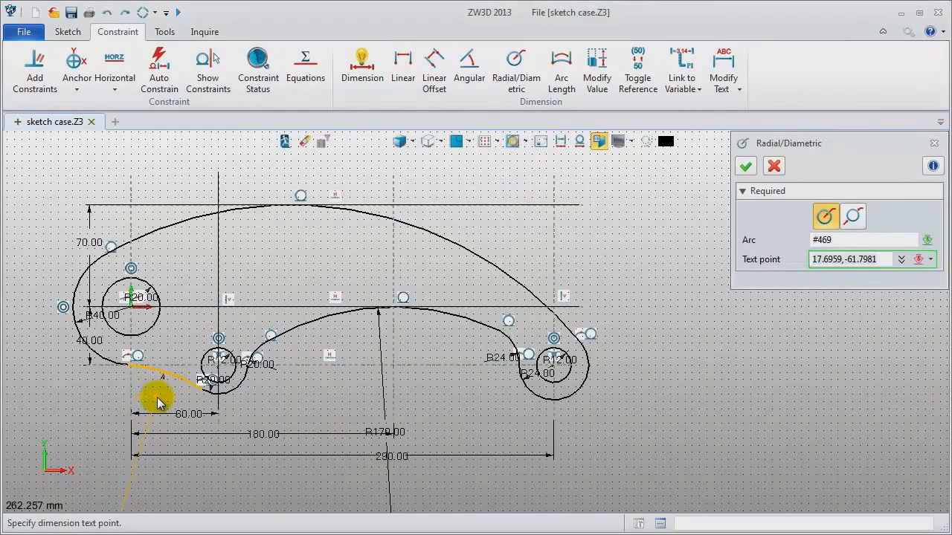
click(157, 401)
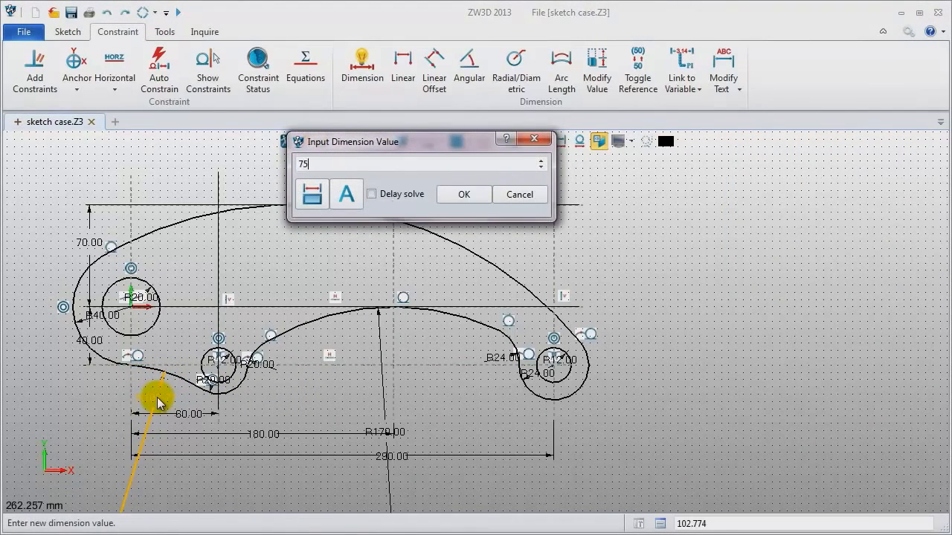
key(Return)
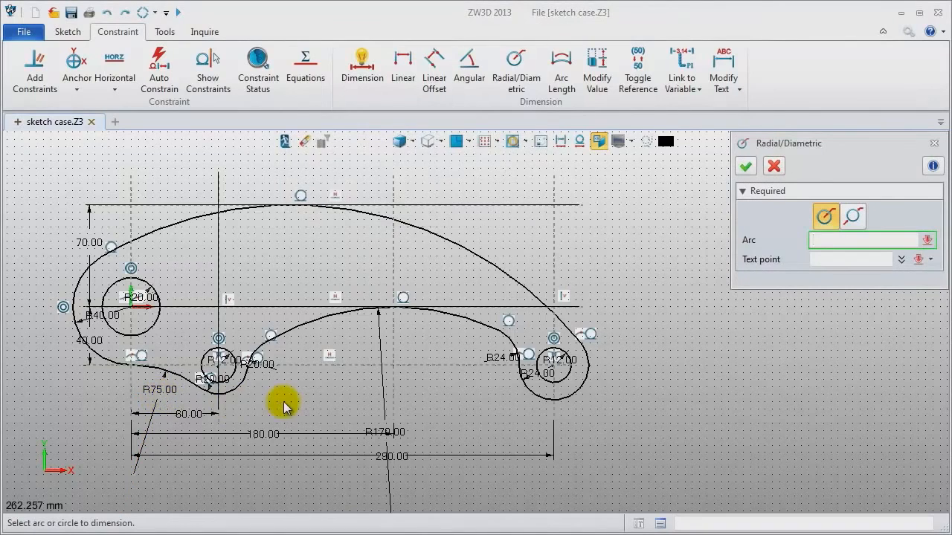
scroll(287, 395, up, 1)
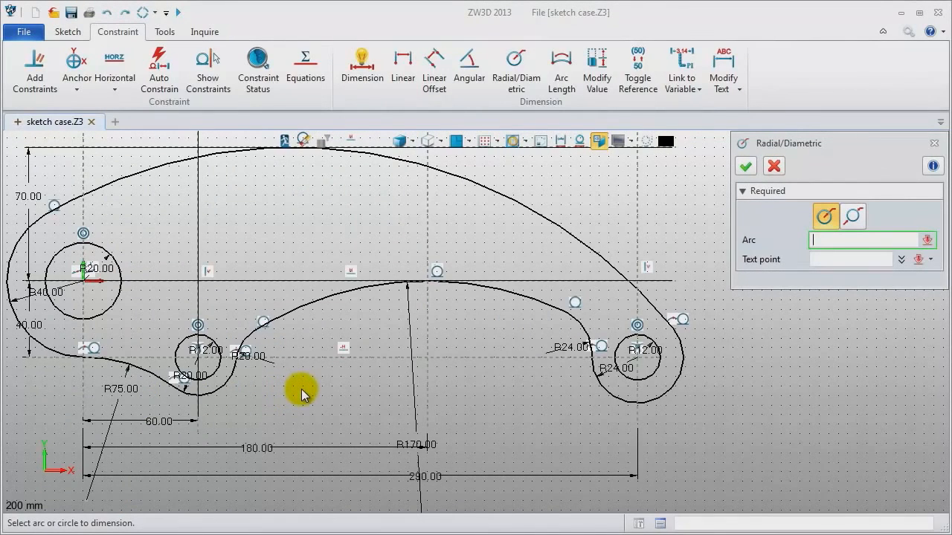
middle_drag(302, 395, 320, 395)
click(934, 143)
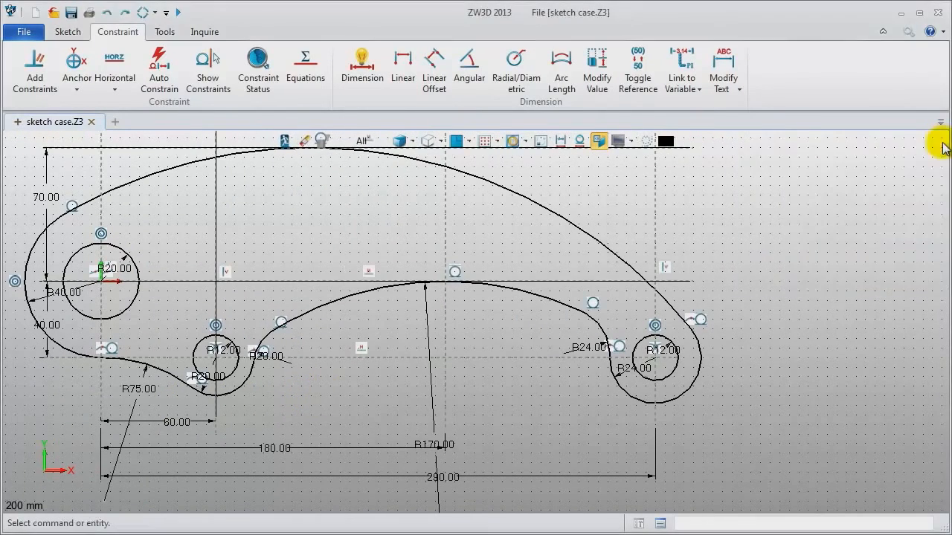
Check the sketch's constraint status and hide all dimensions and constraint symbols.
middle_drag(820, 196, 805, 227)
scroll(805, 228, down, 1)
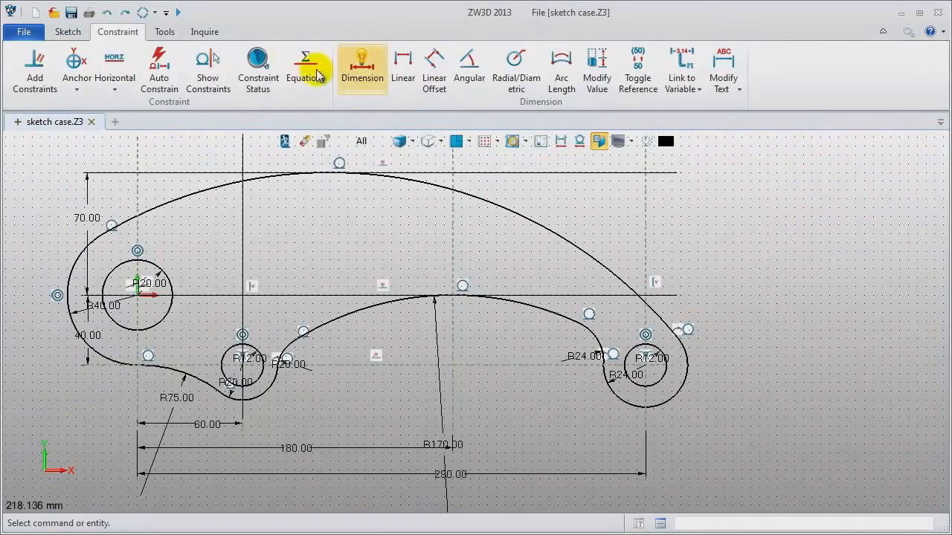
click(257, 74)
click(557, 141)
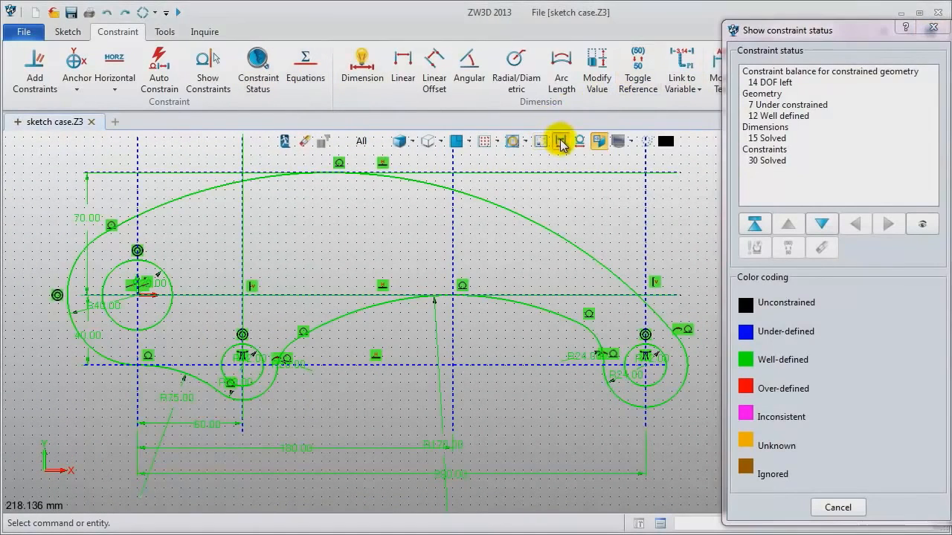
click(580, 141)
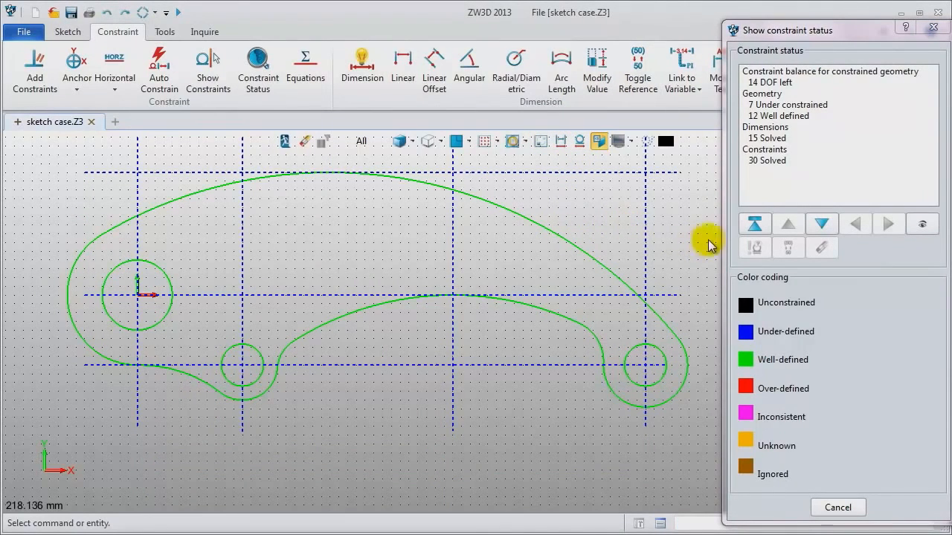
click(933, 27)
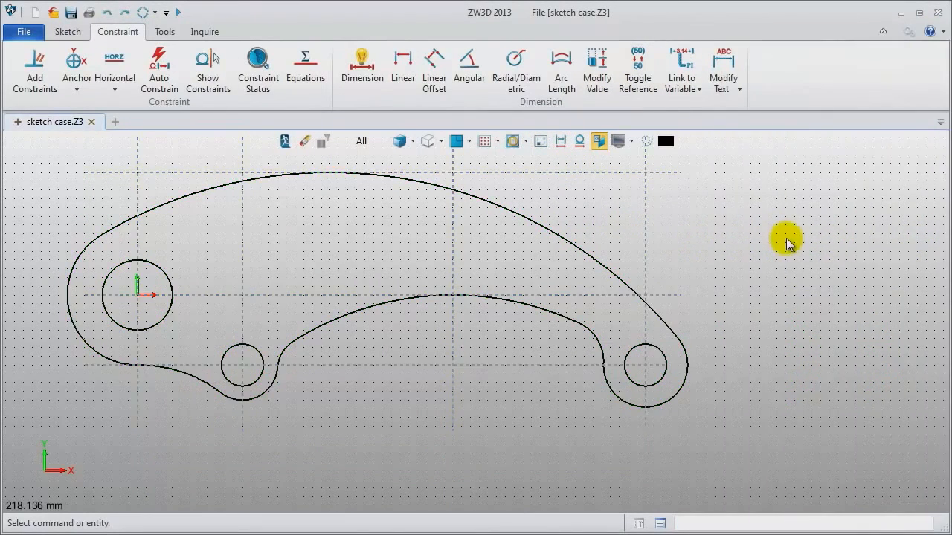
middle_drag(787, 238, 830, 270)
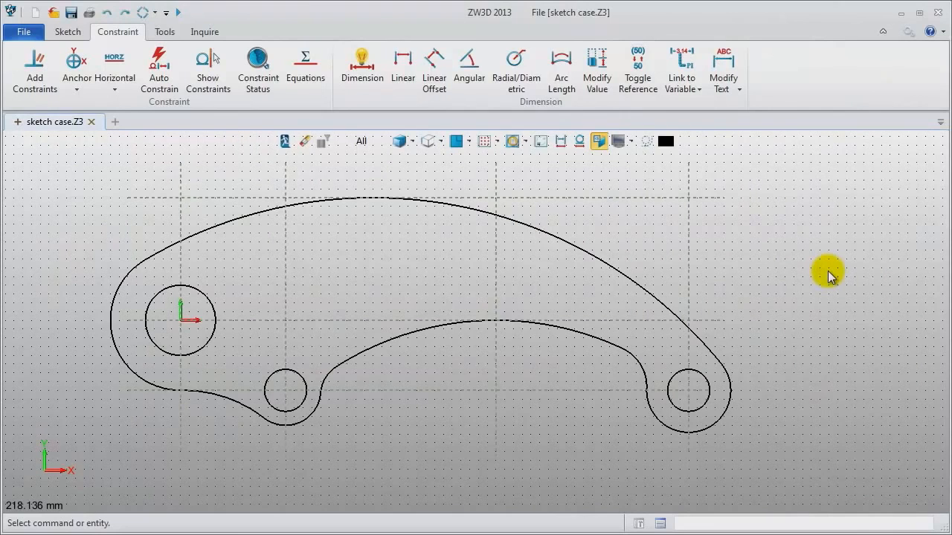